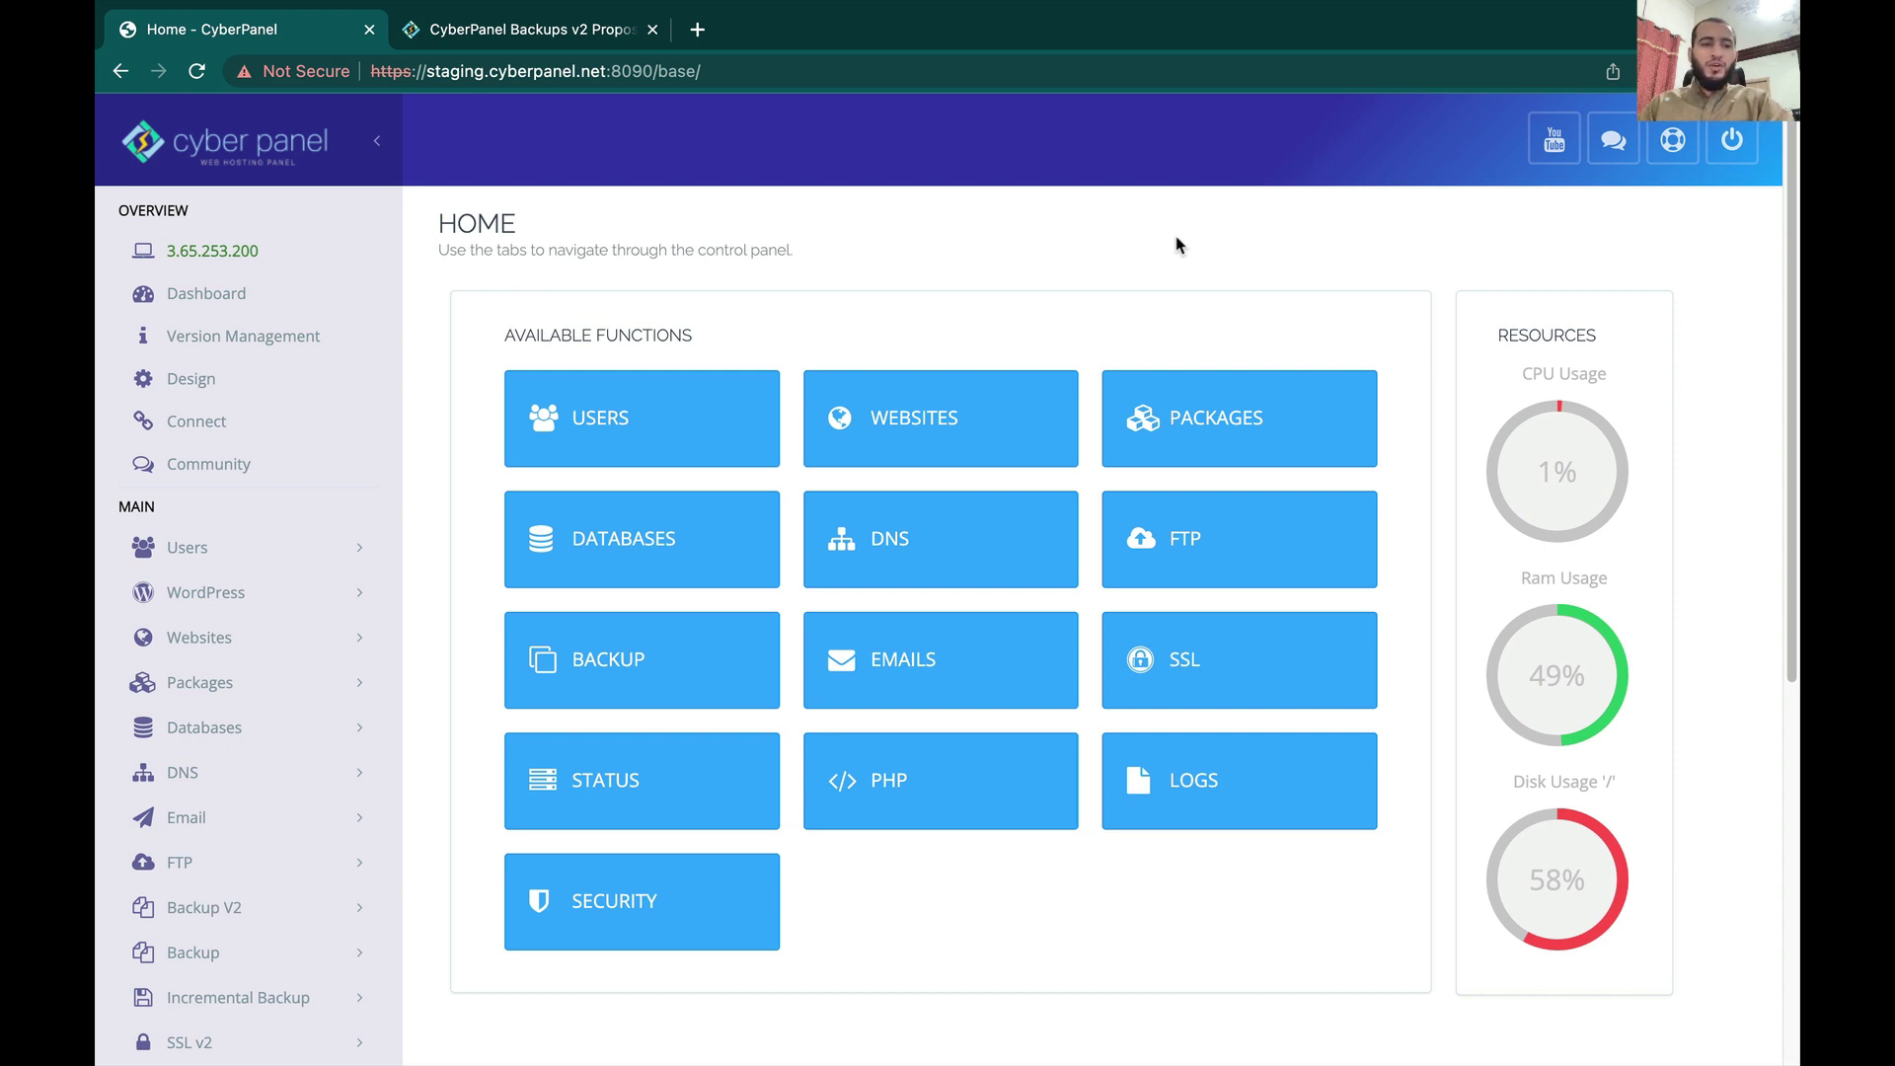
Step: Open the Backup V2 Configure Backends page and select cyberpanel.net as the website
scroll(1177, 244, down, 3)
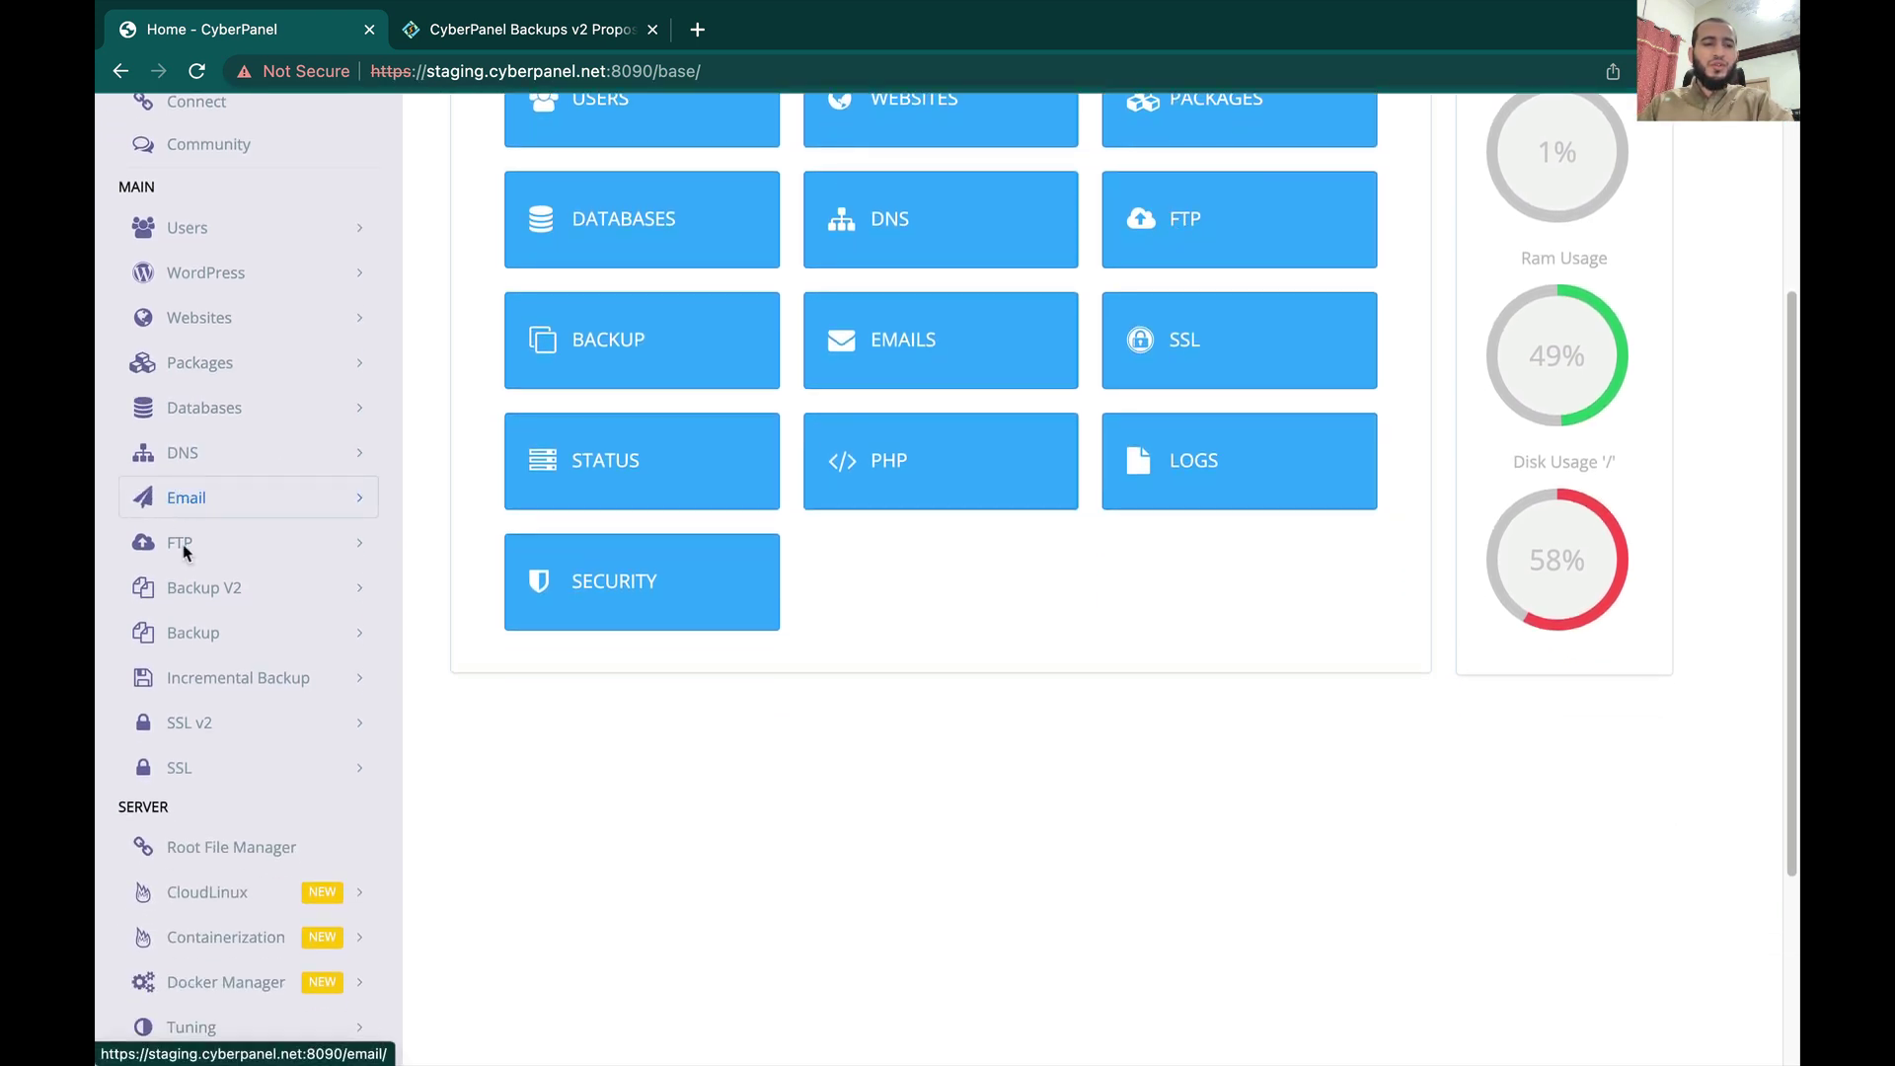
click(193, 589)
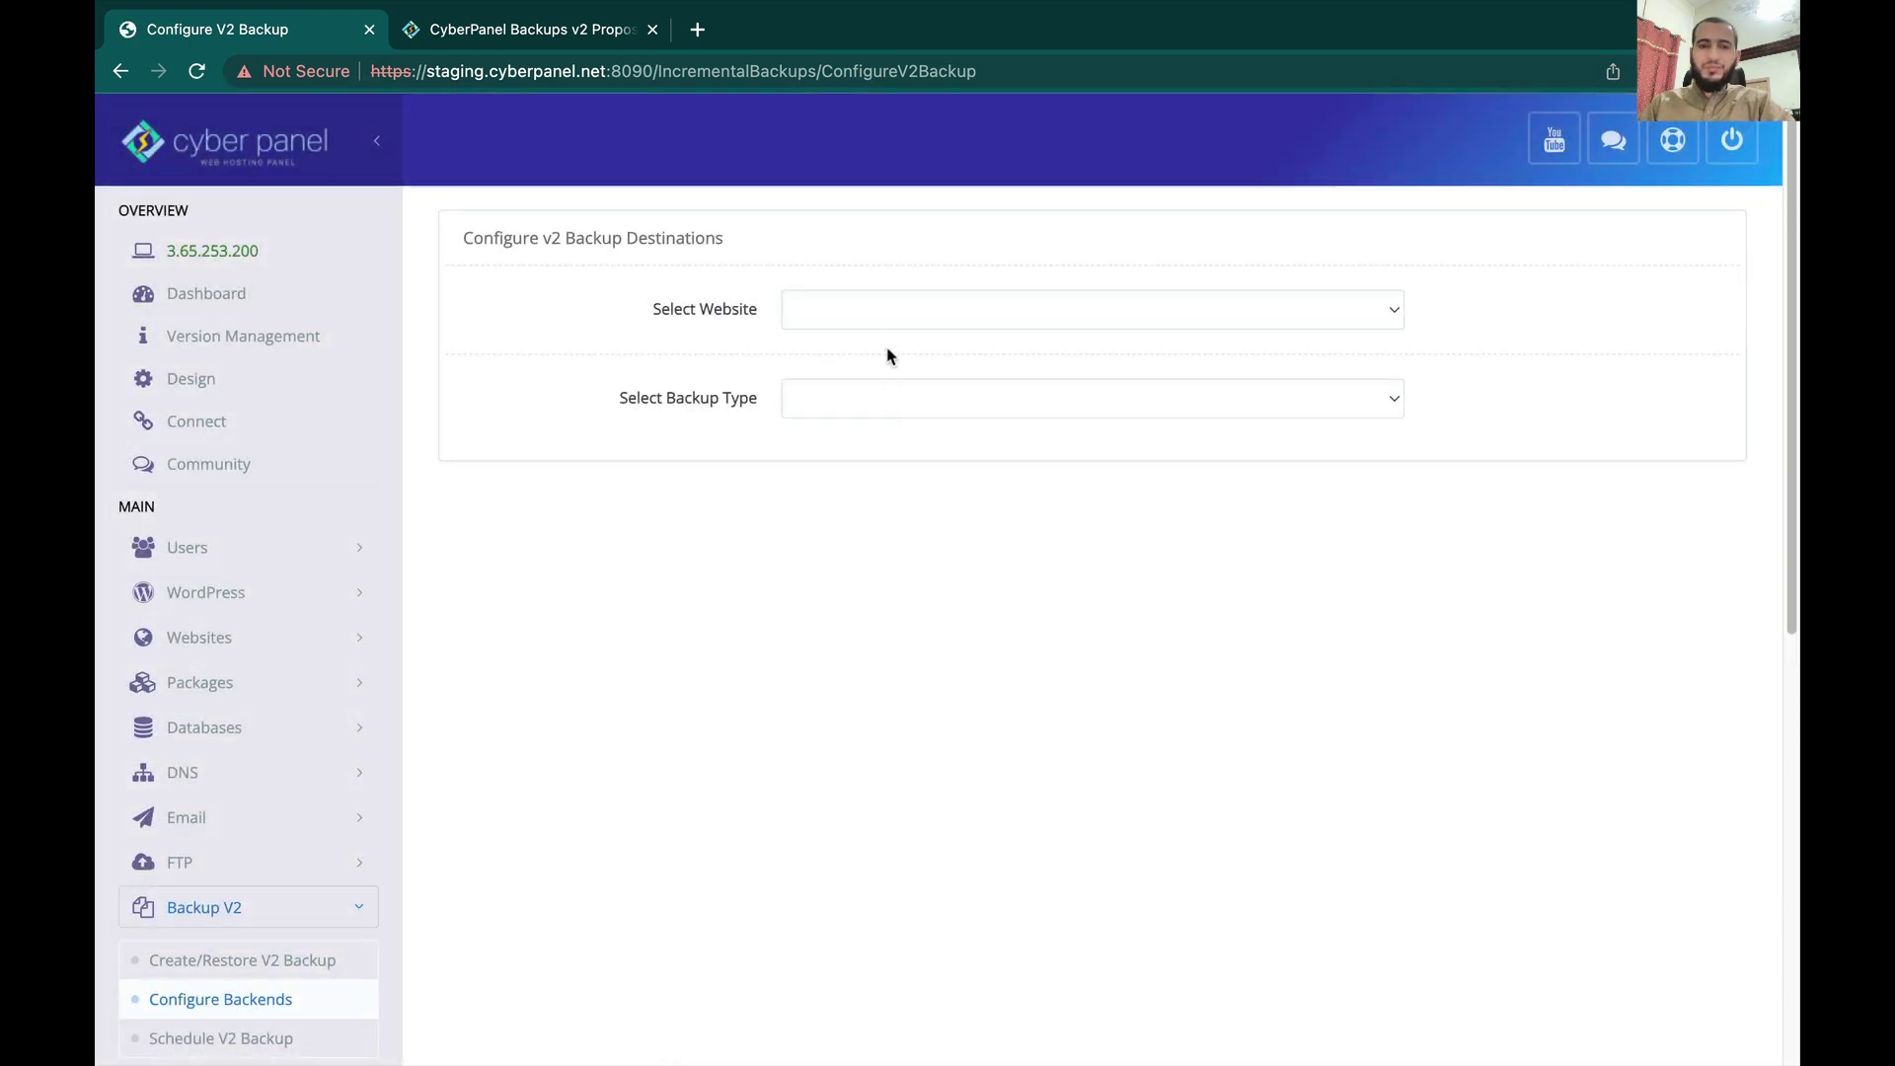
click(880, 308)
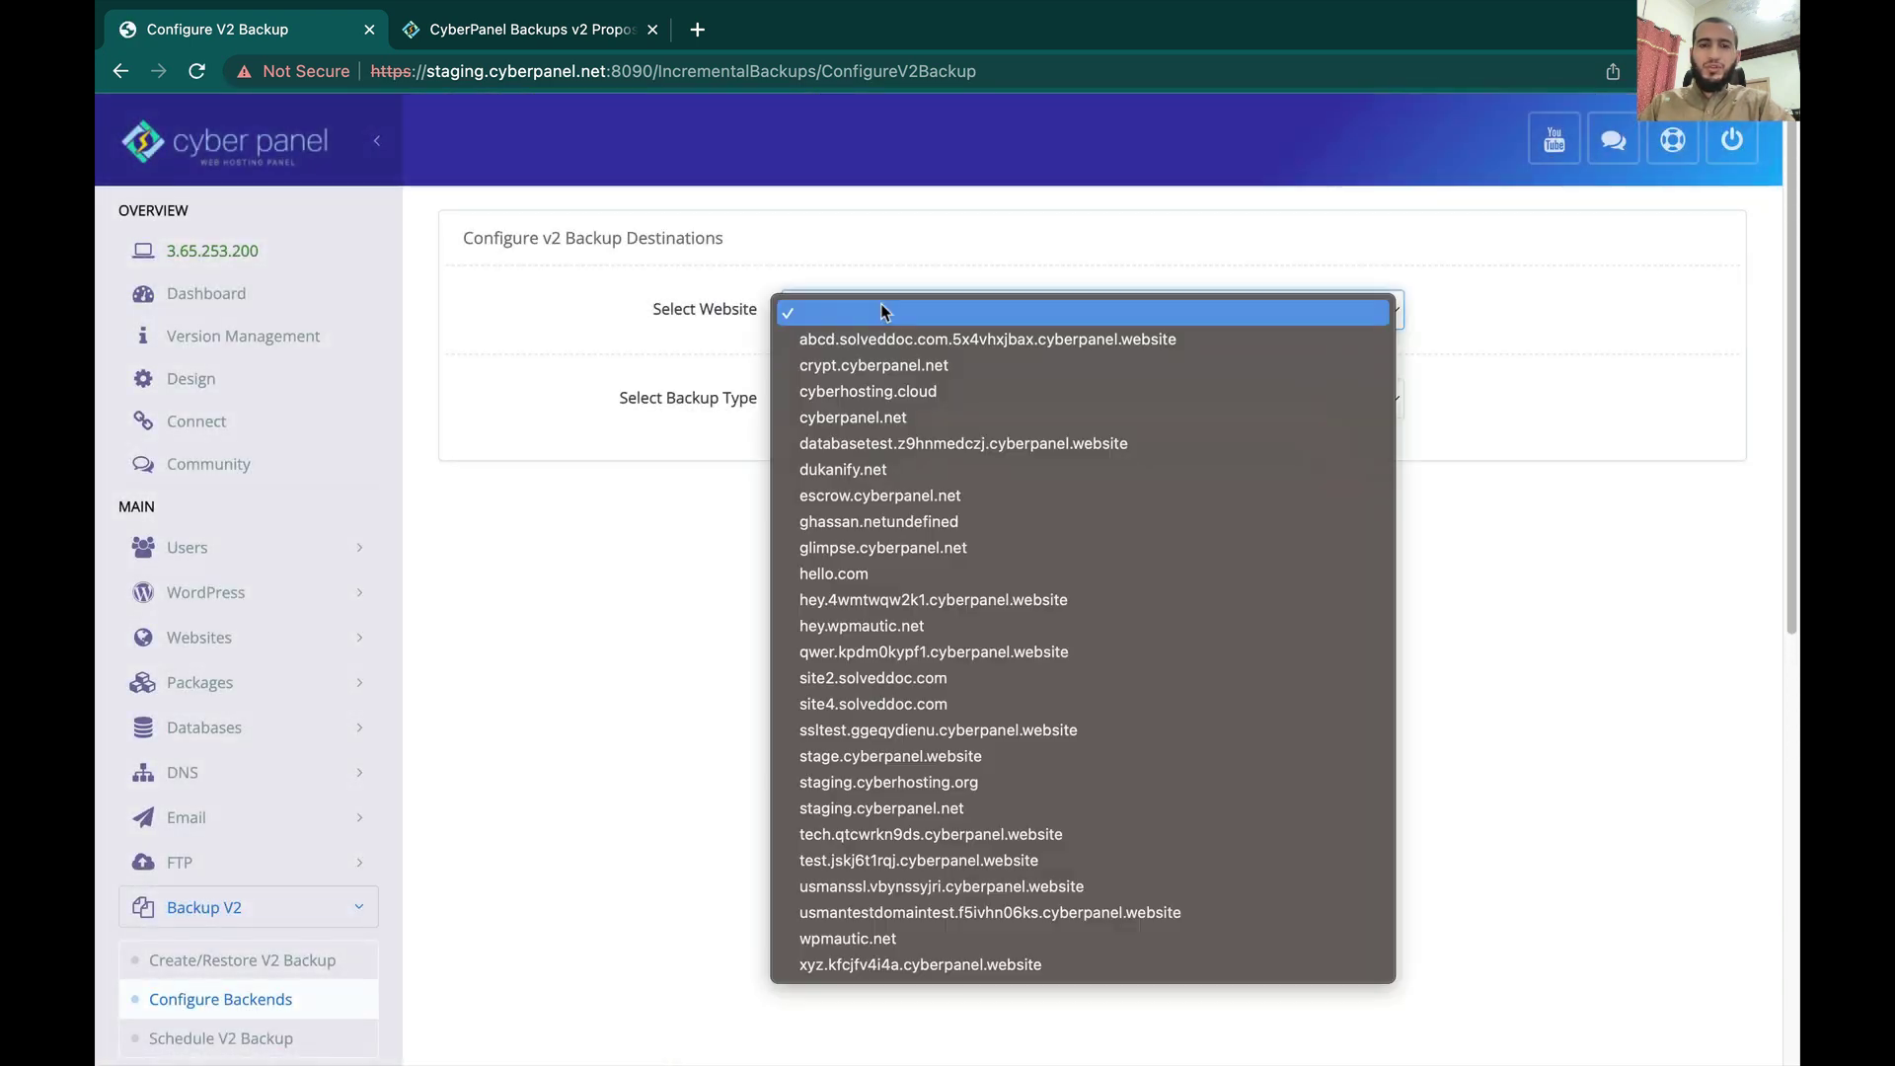
click(877, 421)
click(856, 400)
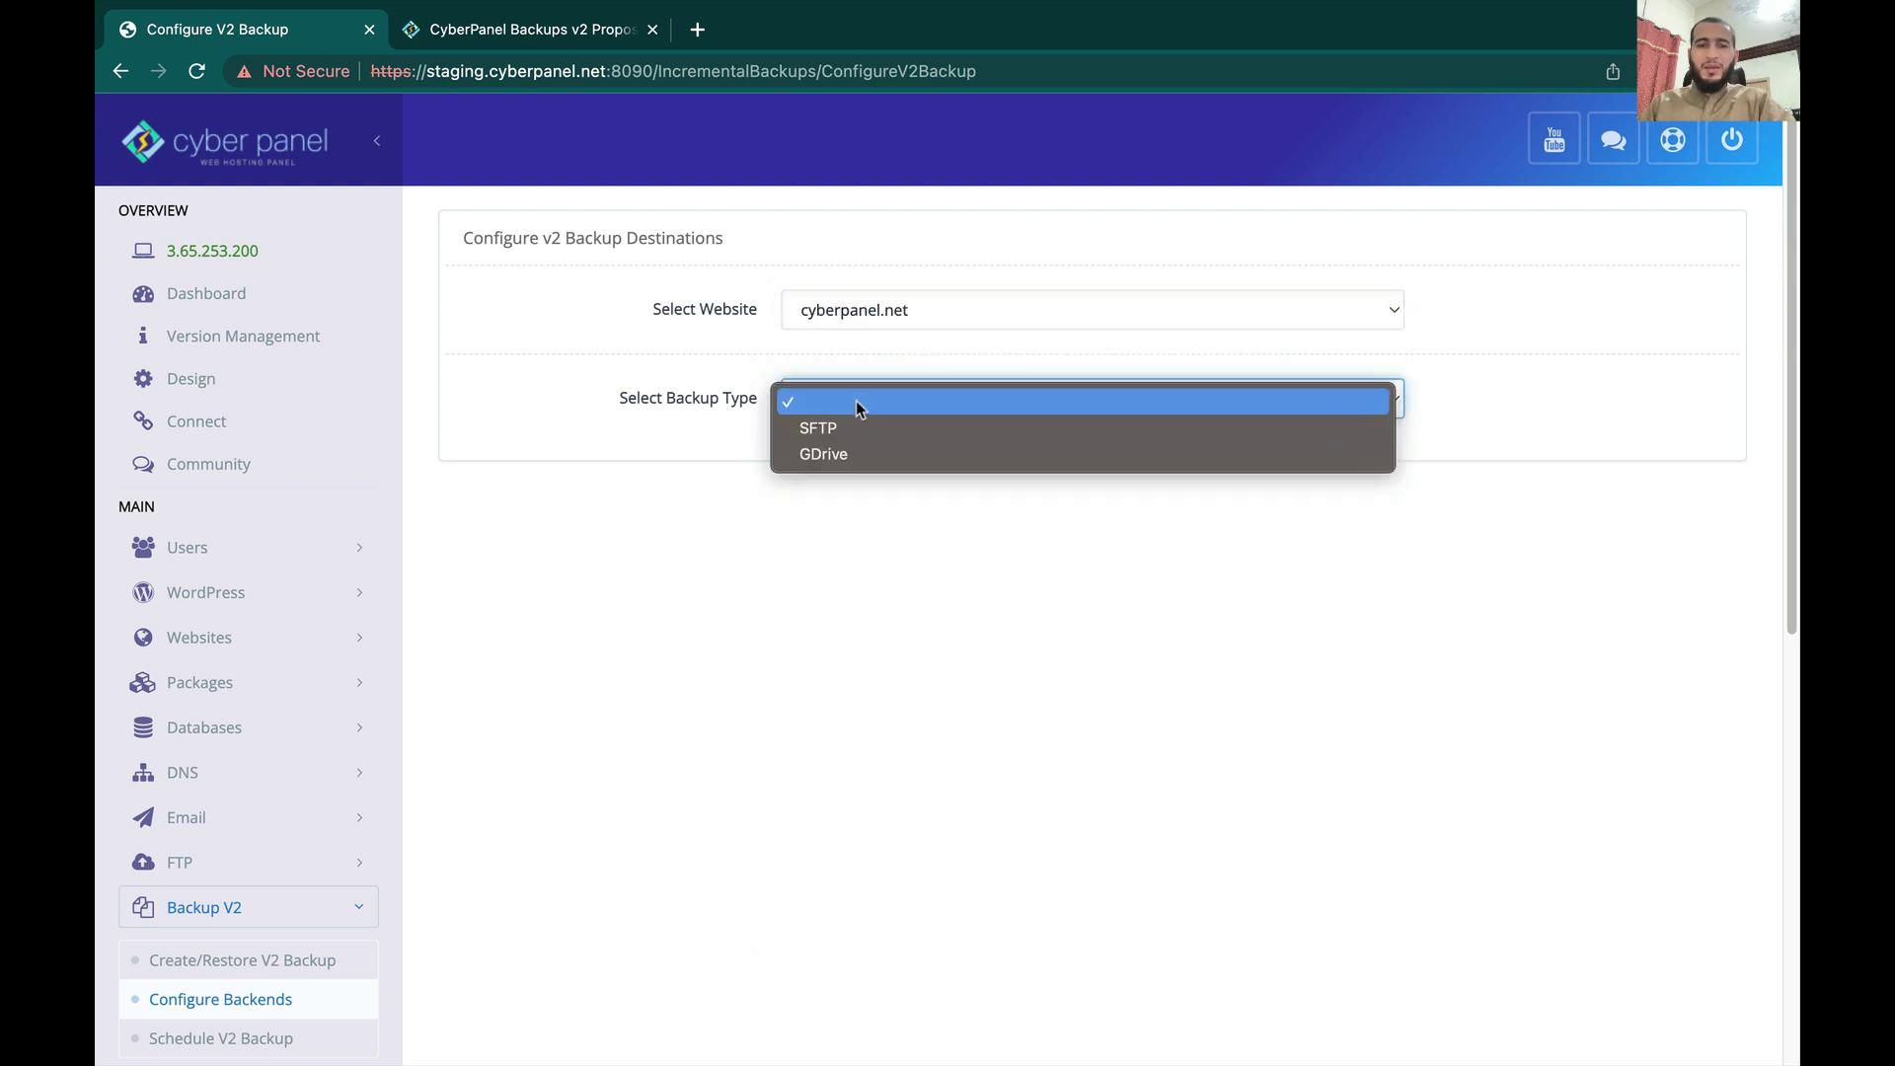
Step: Choose GDrive as the backup type, name the account backupstutorial, and return to the configuration tab
click(850, 453)
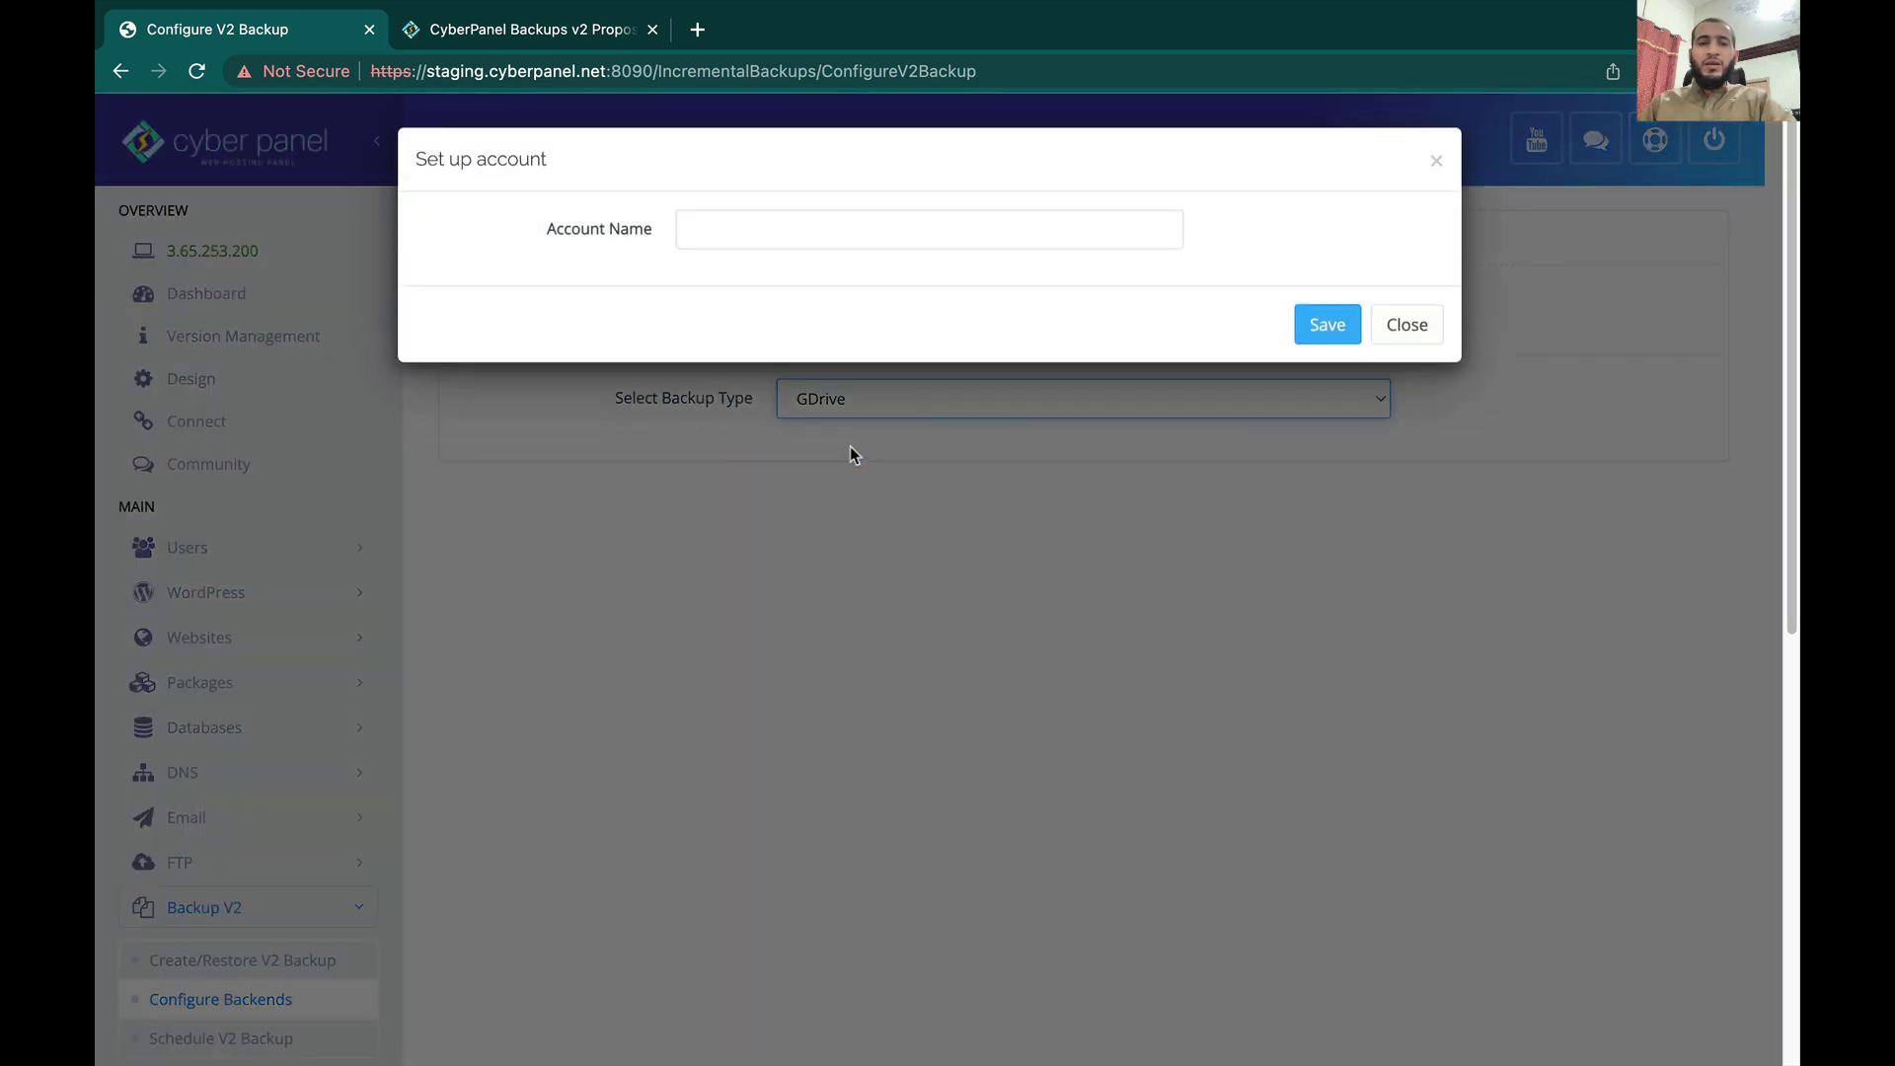
click(796, 235)
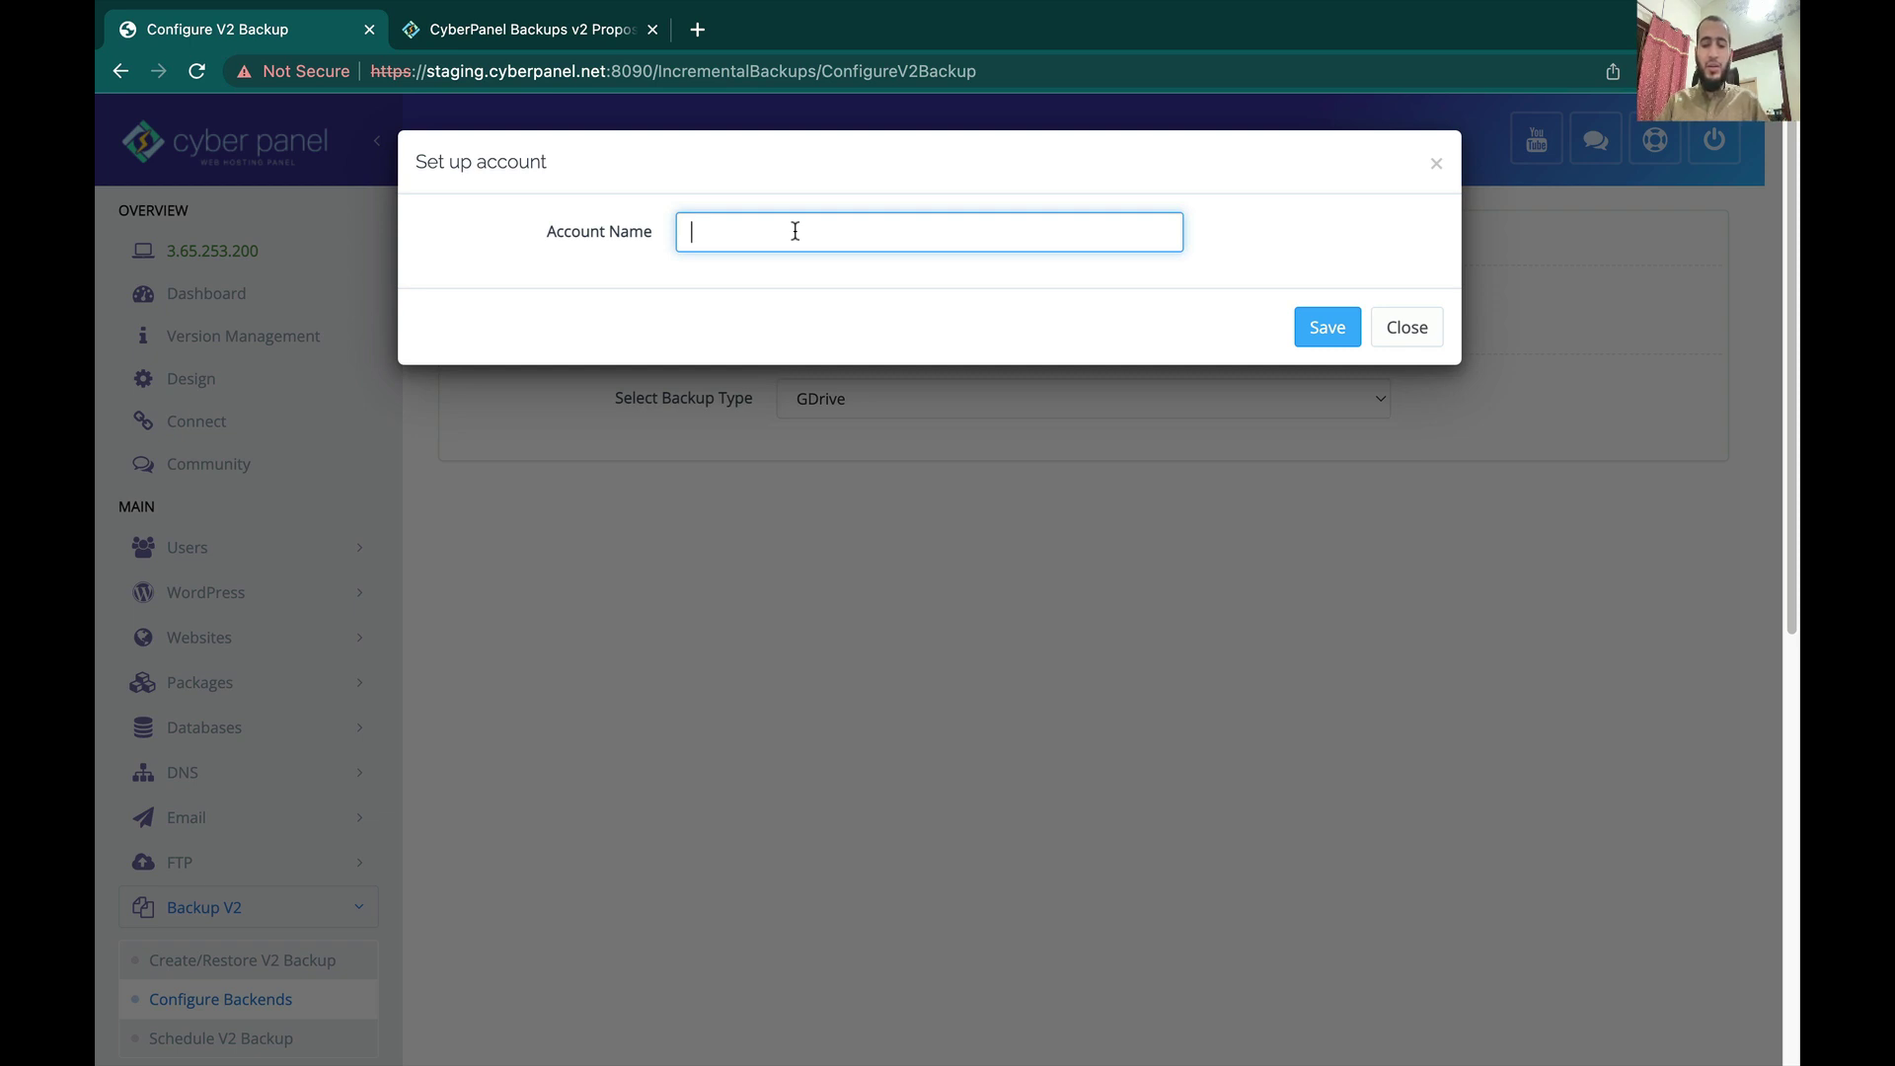
text(backupstutor)
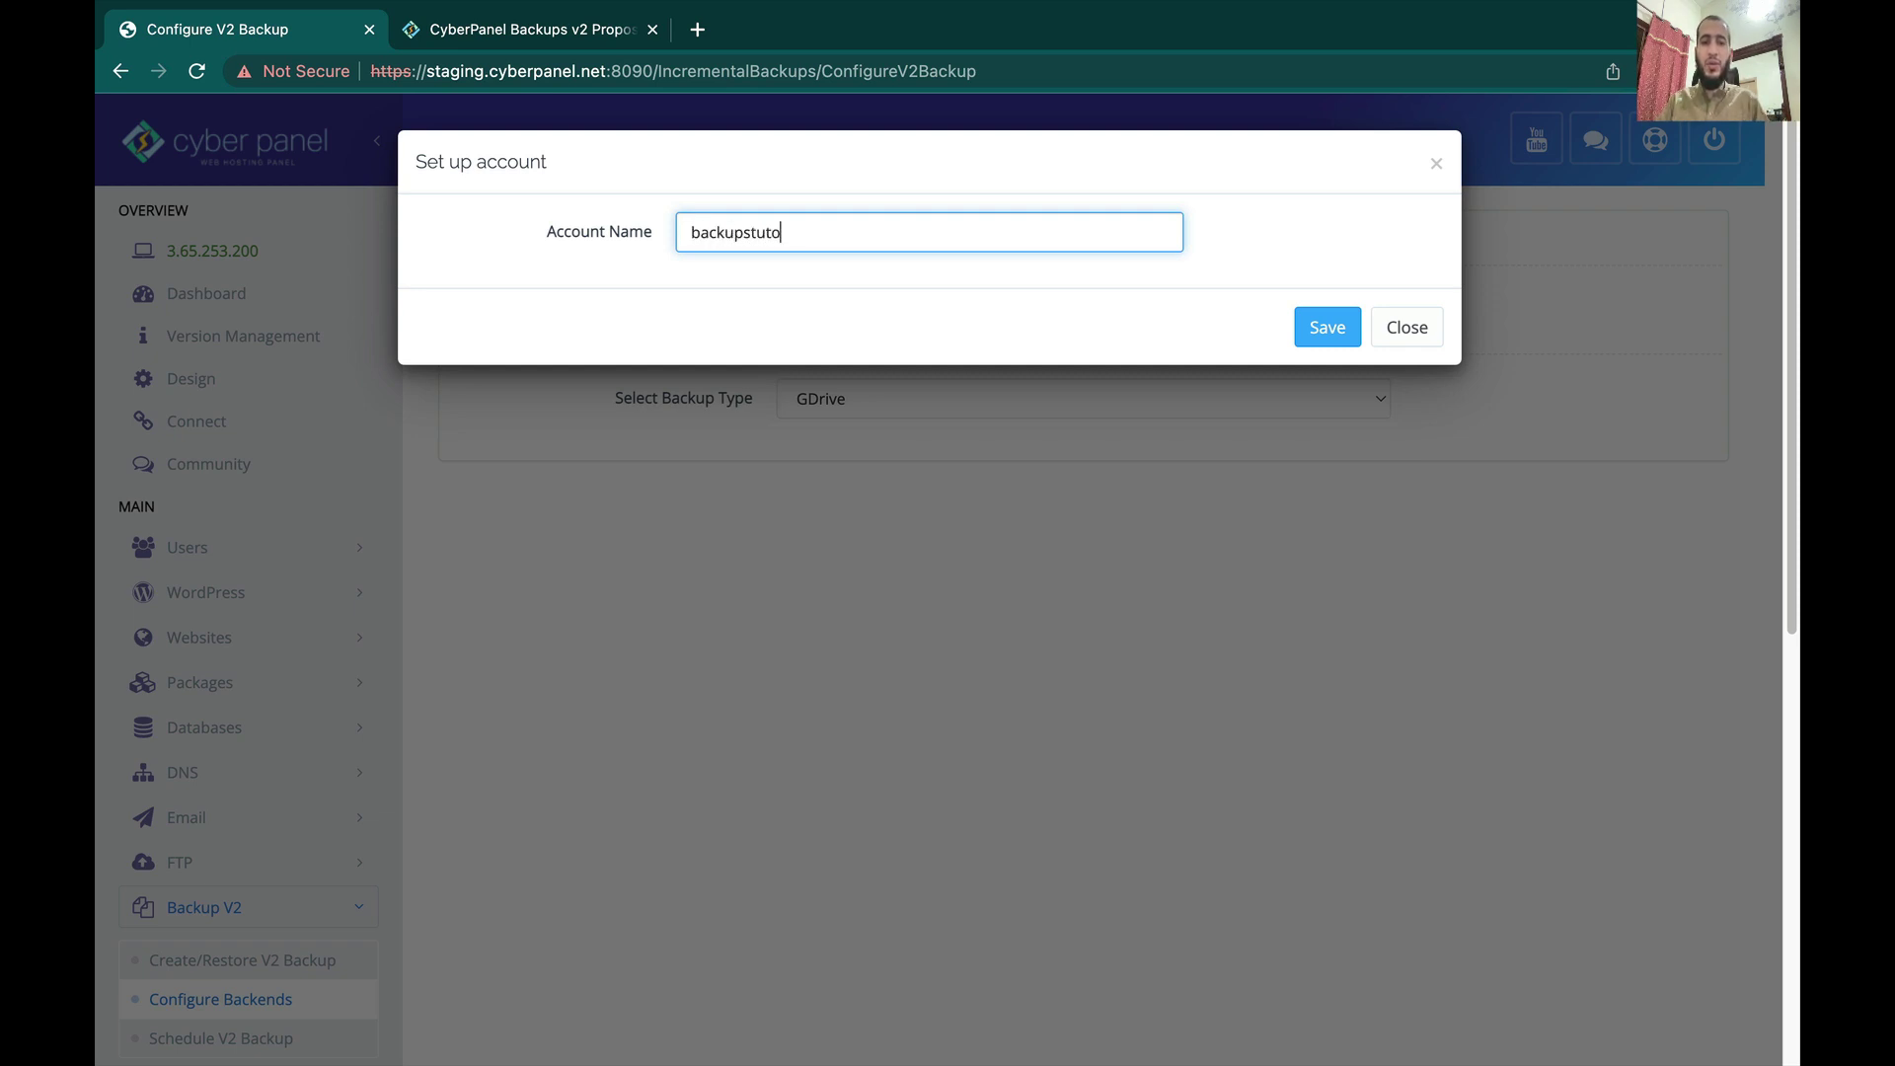
text(ial)
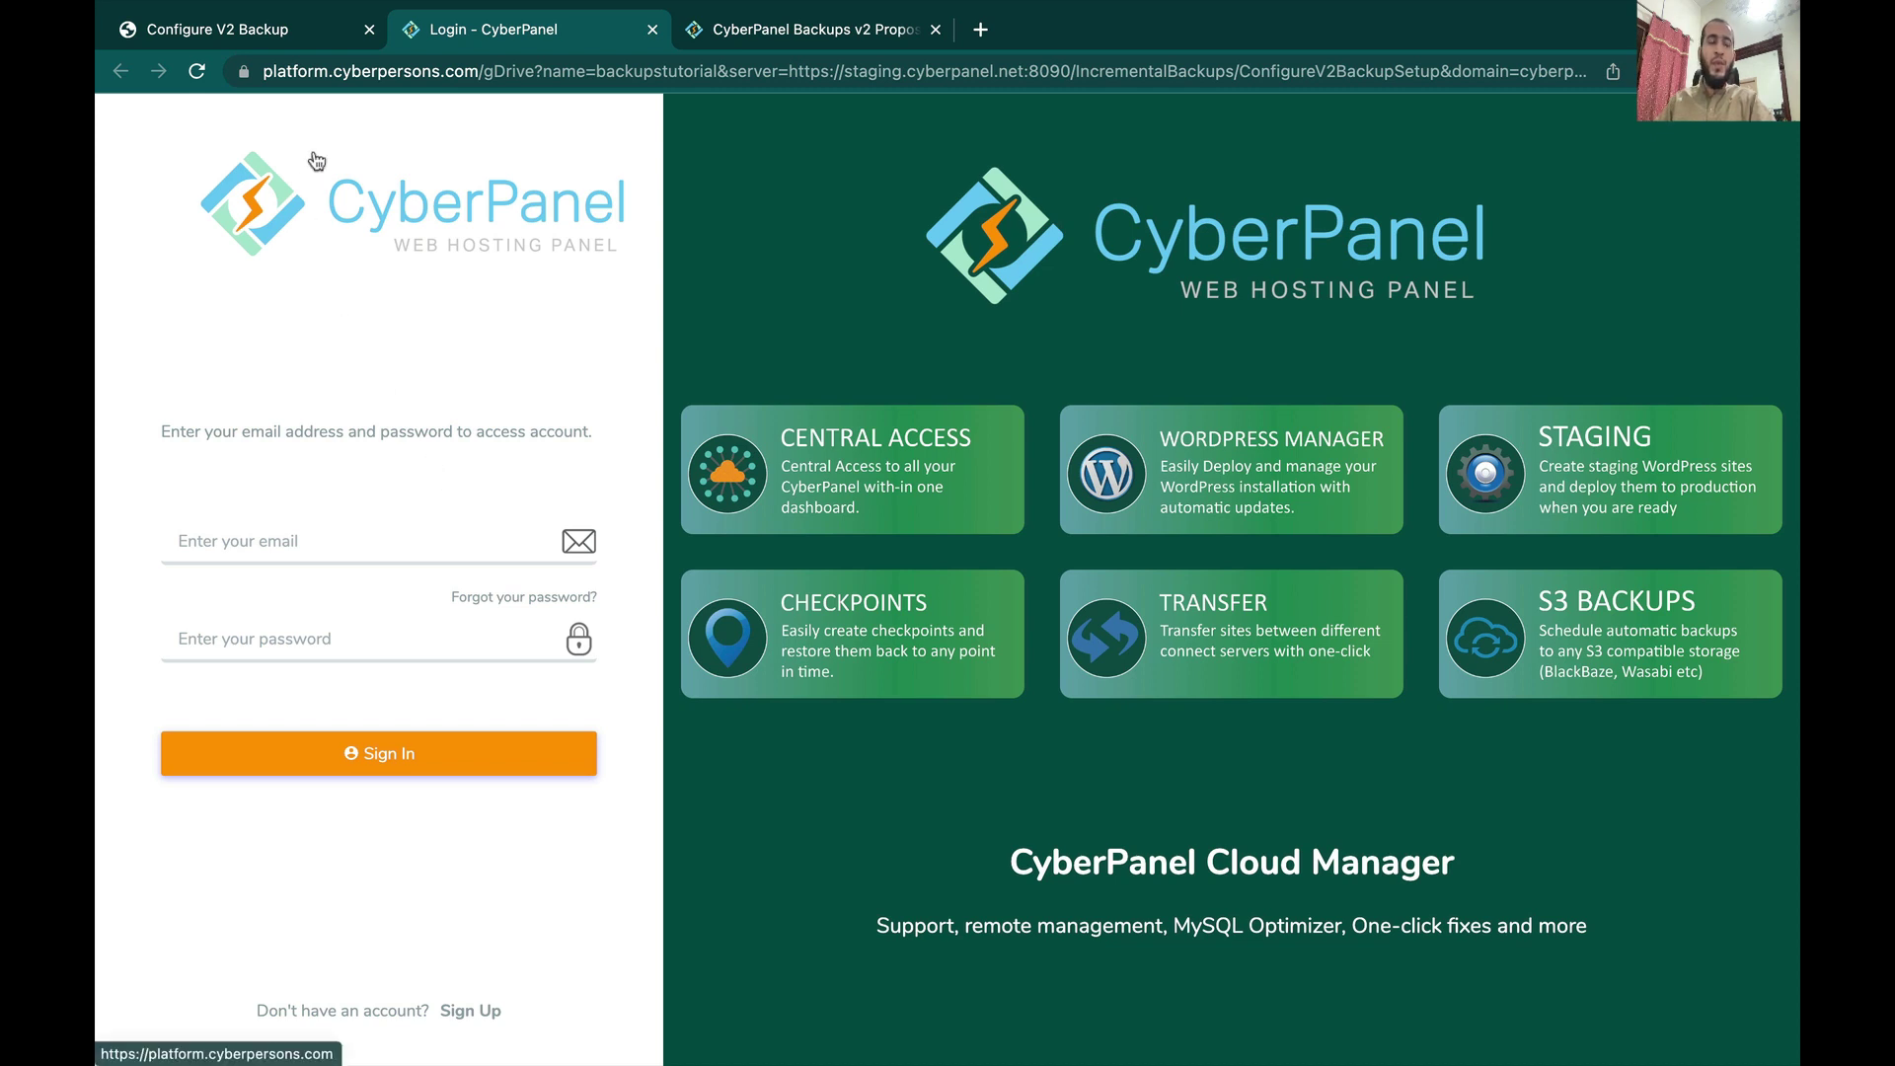
click(254, 39)
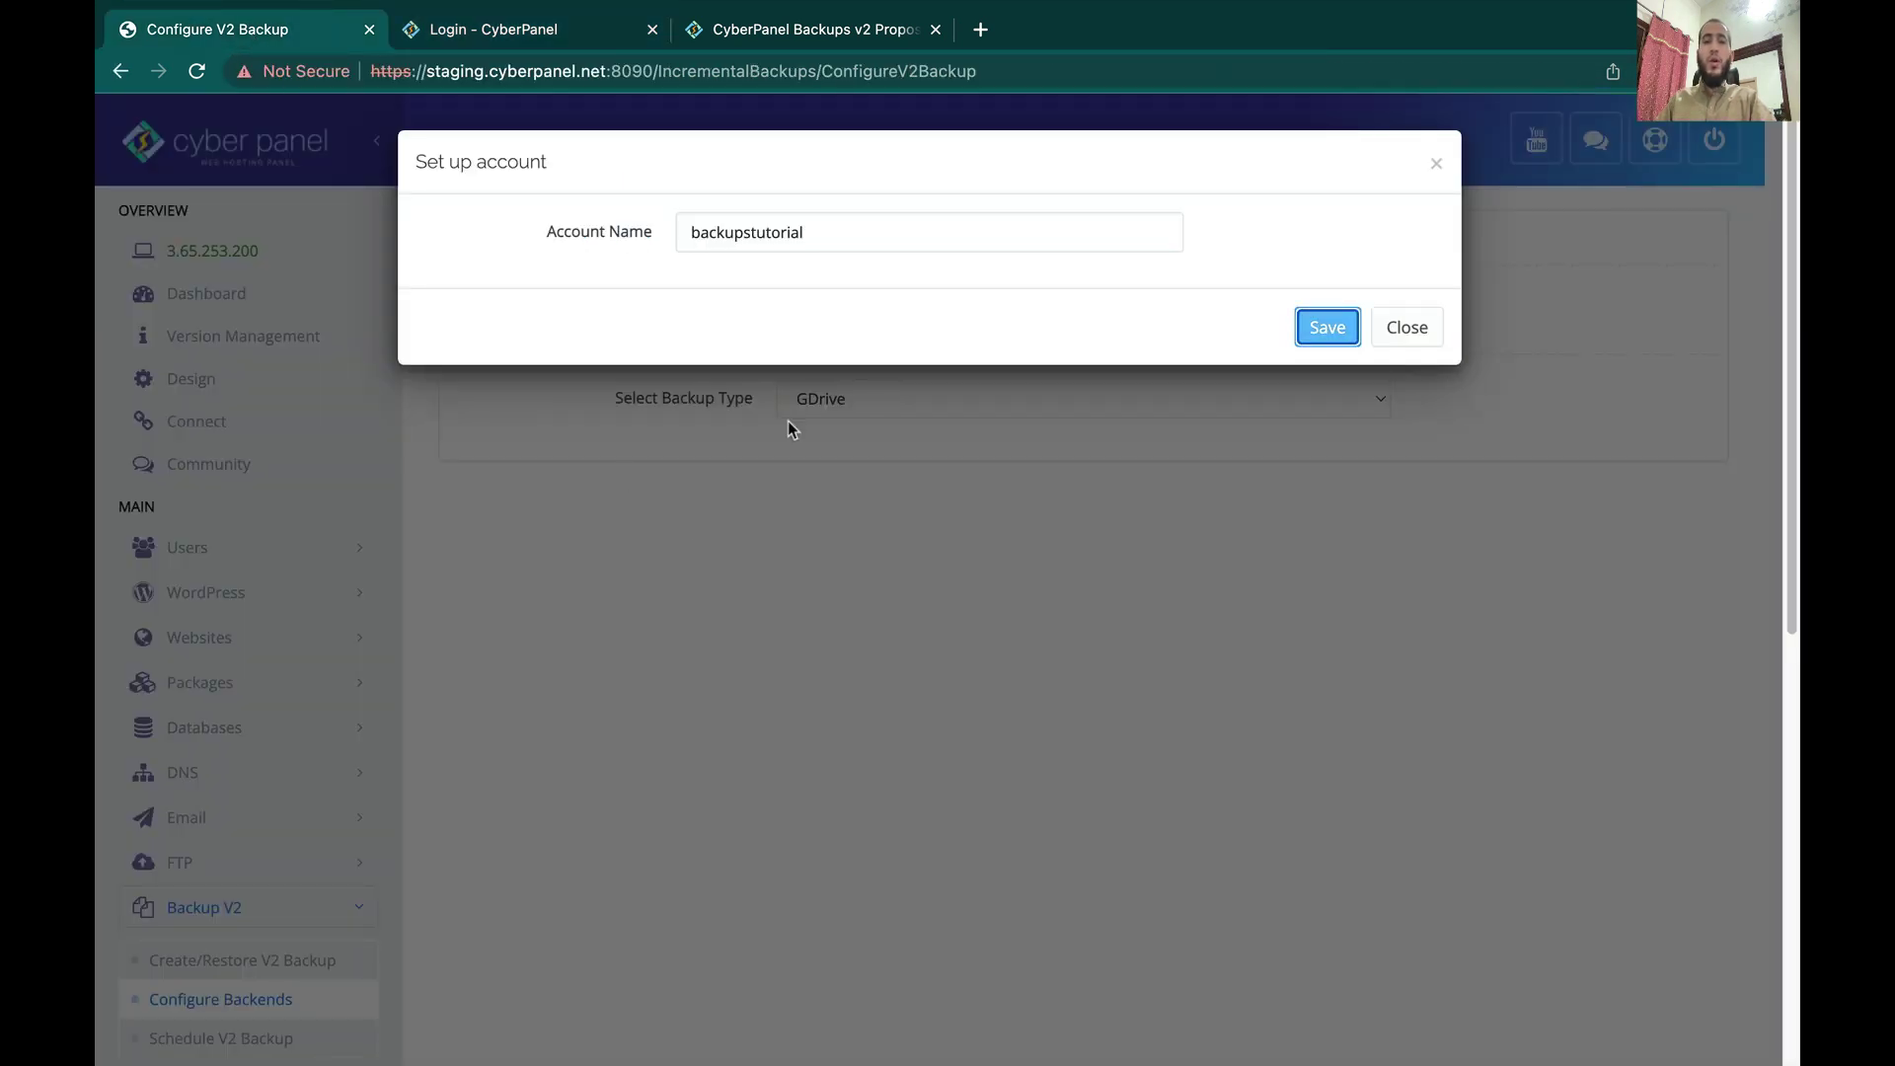
Step: Close the account dialog, open Create V2 Backup for cyberpanel.net, and review the habbisftp and habigoogle repos
click(1407, 327)
scroll(884, 652, down, 3)
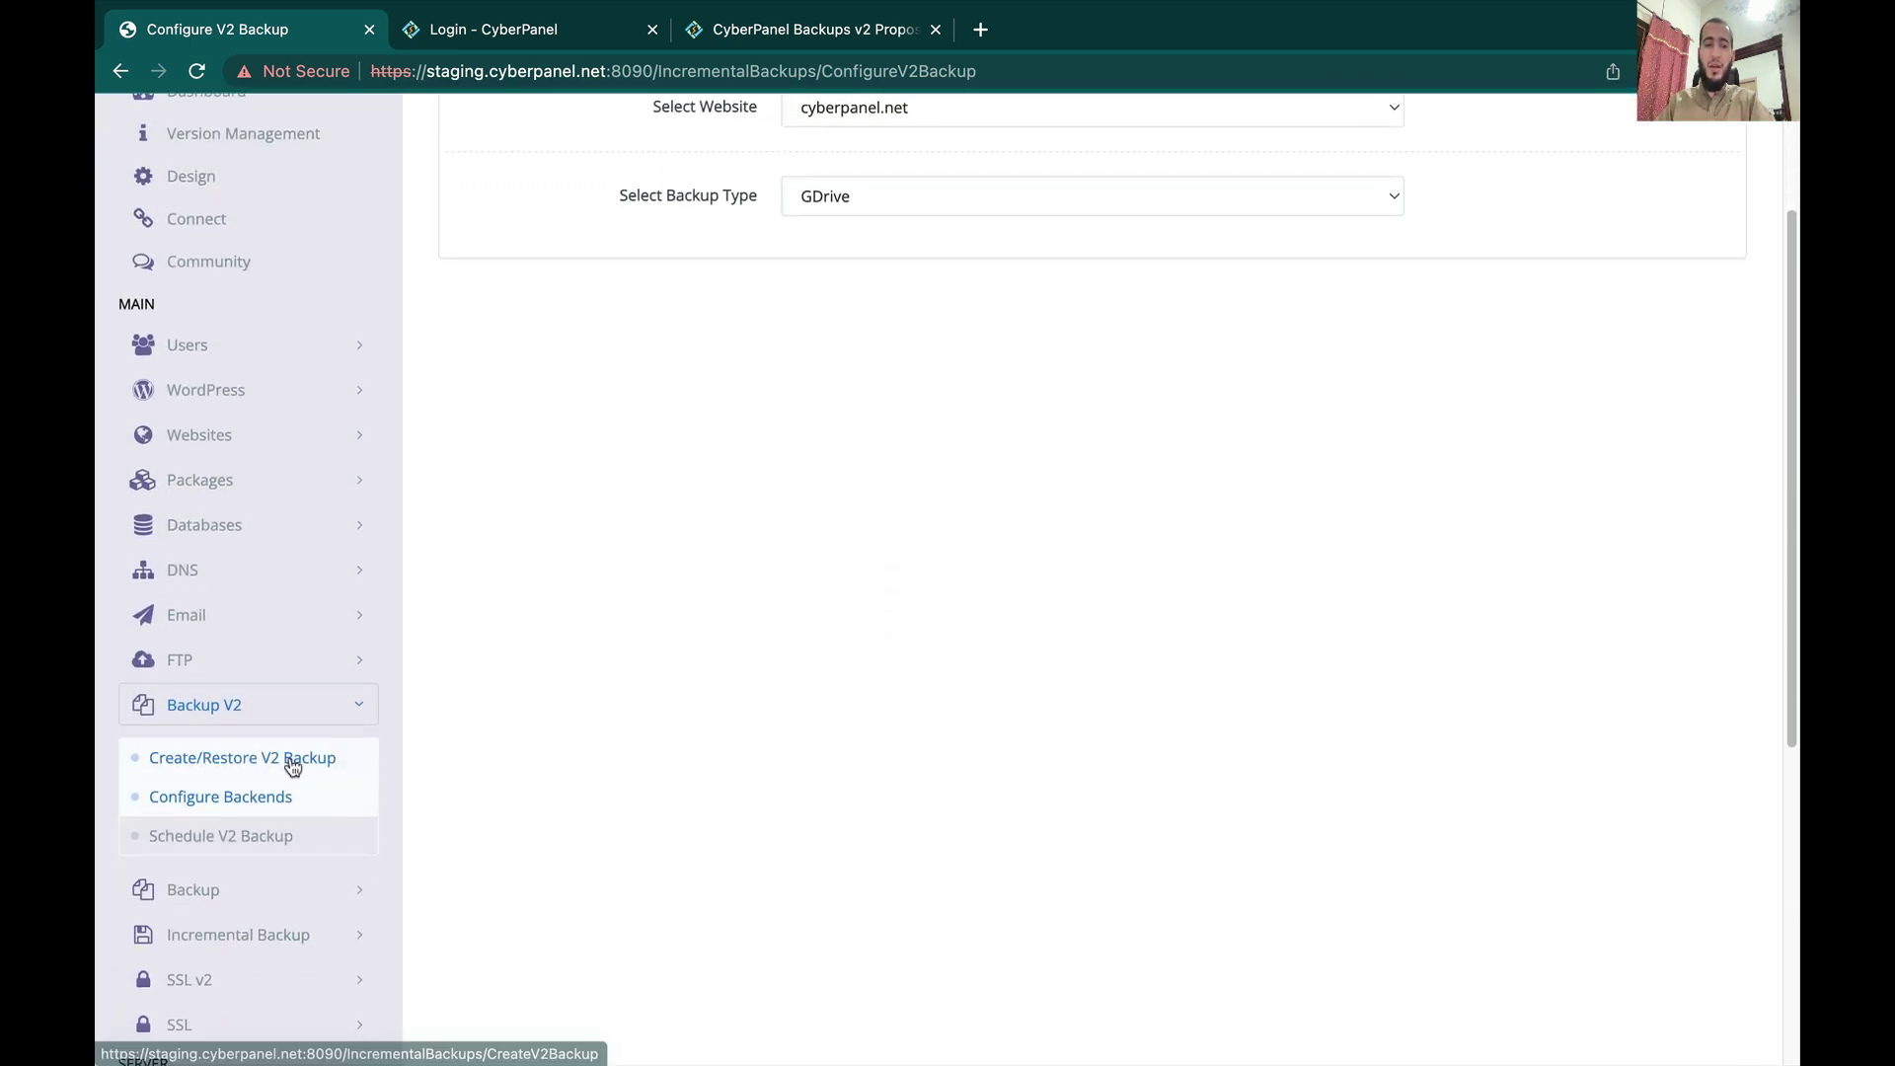
click(287, 762)
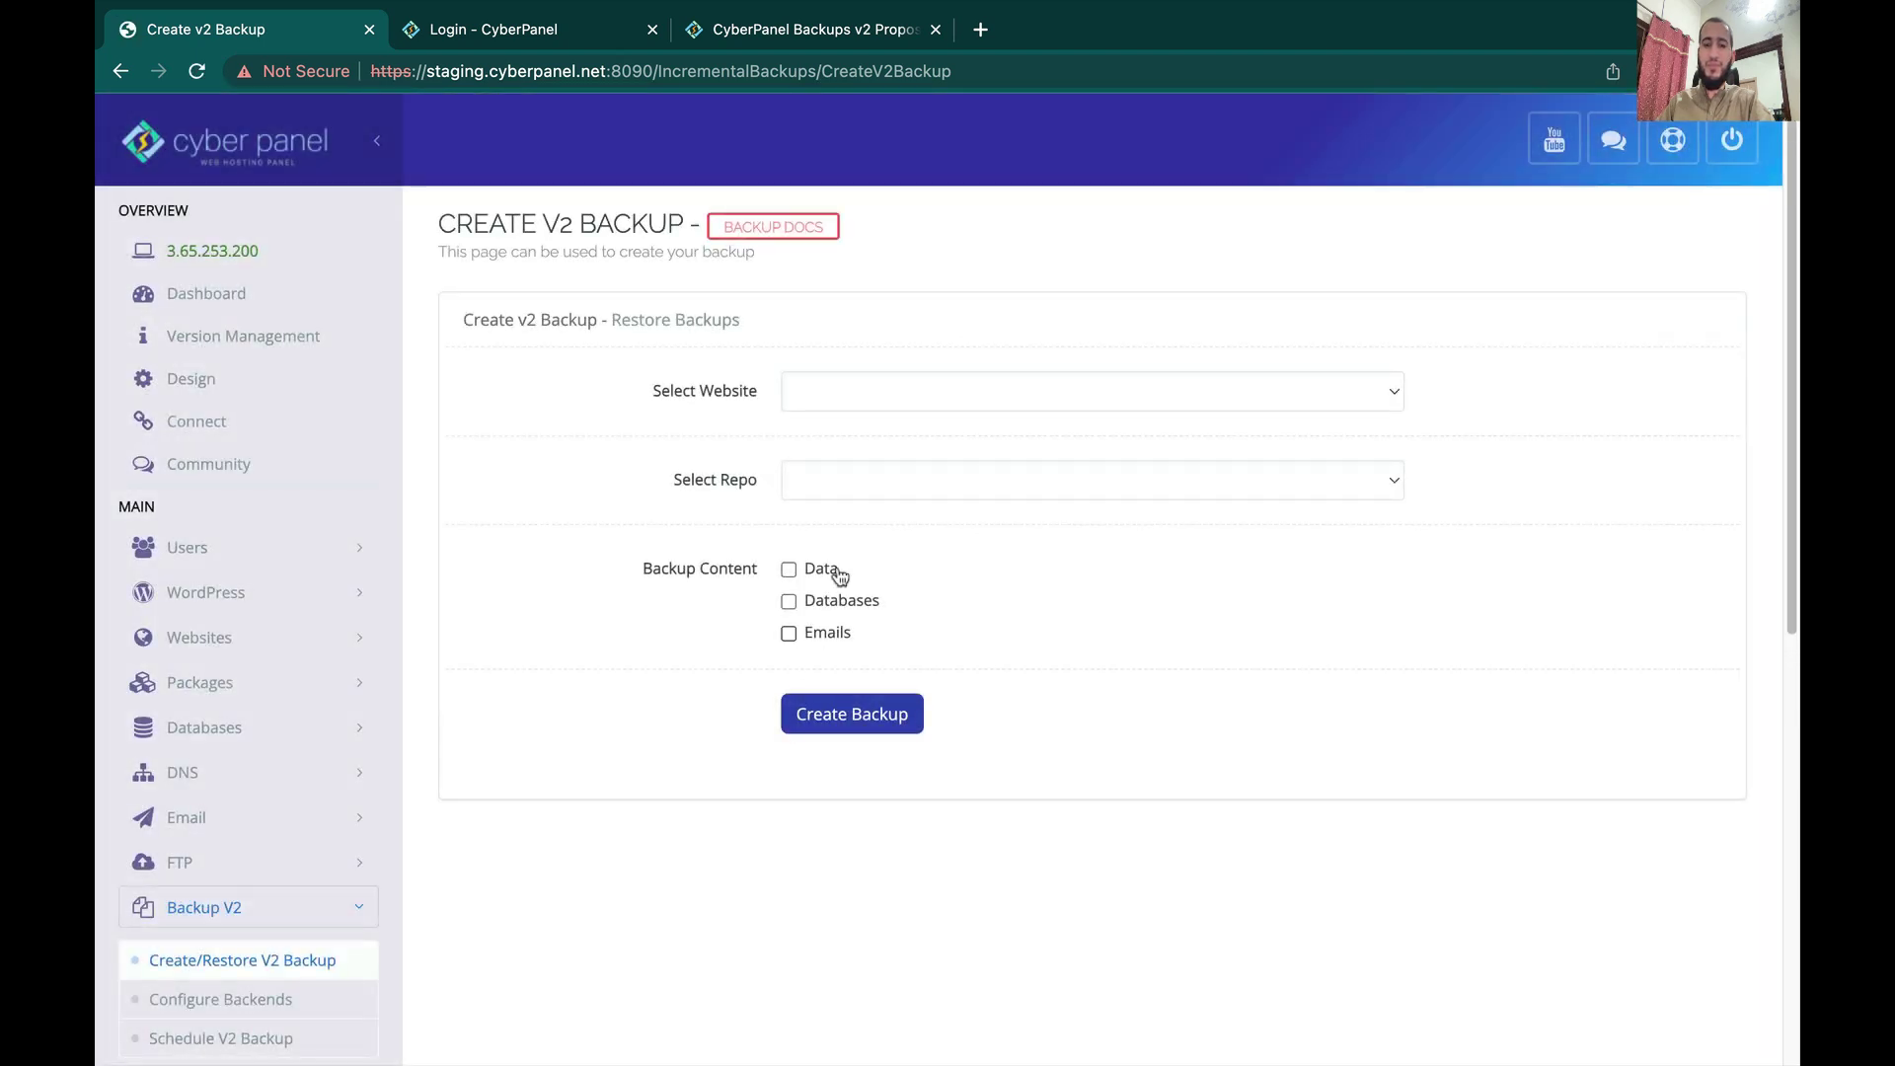
click(878, 387)
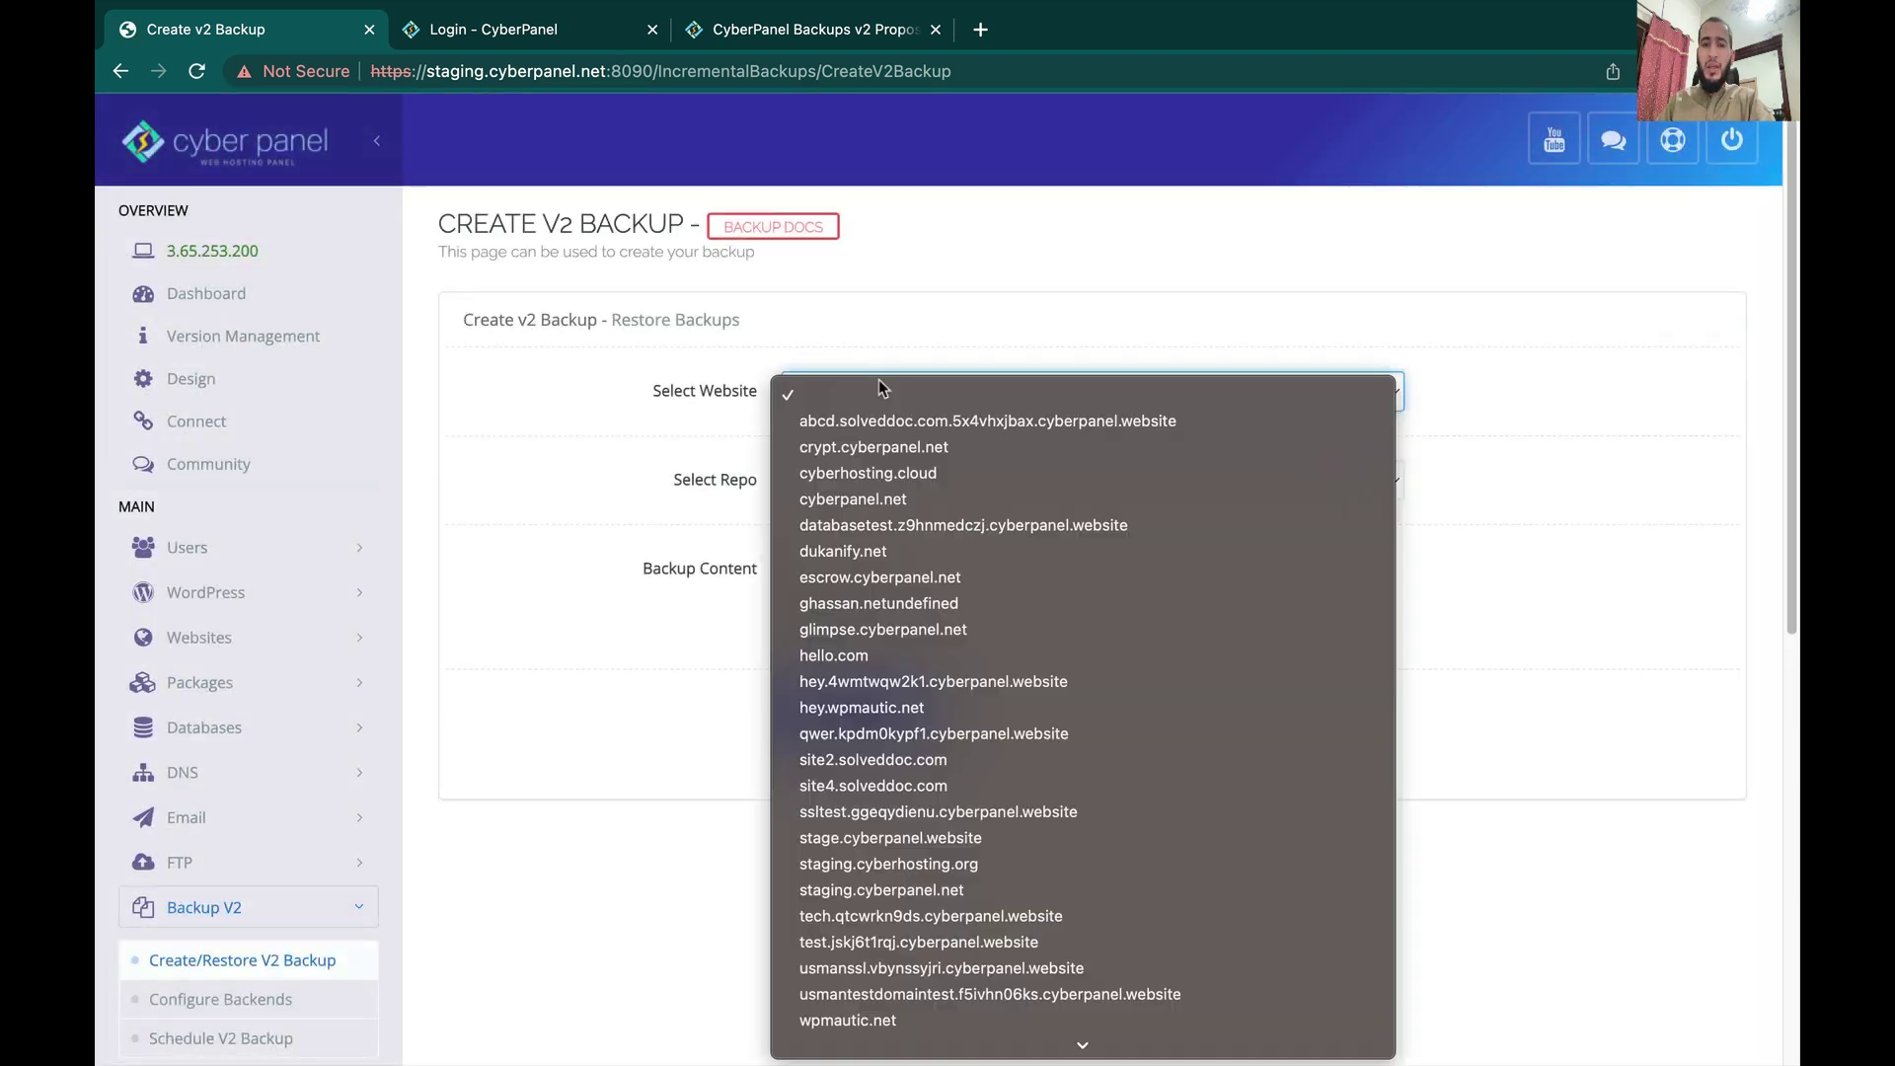
click(879, 499)
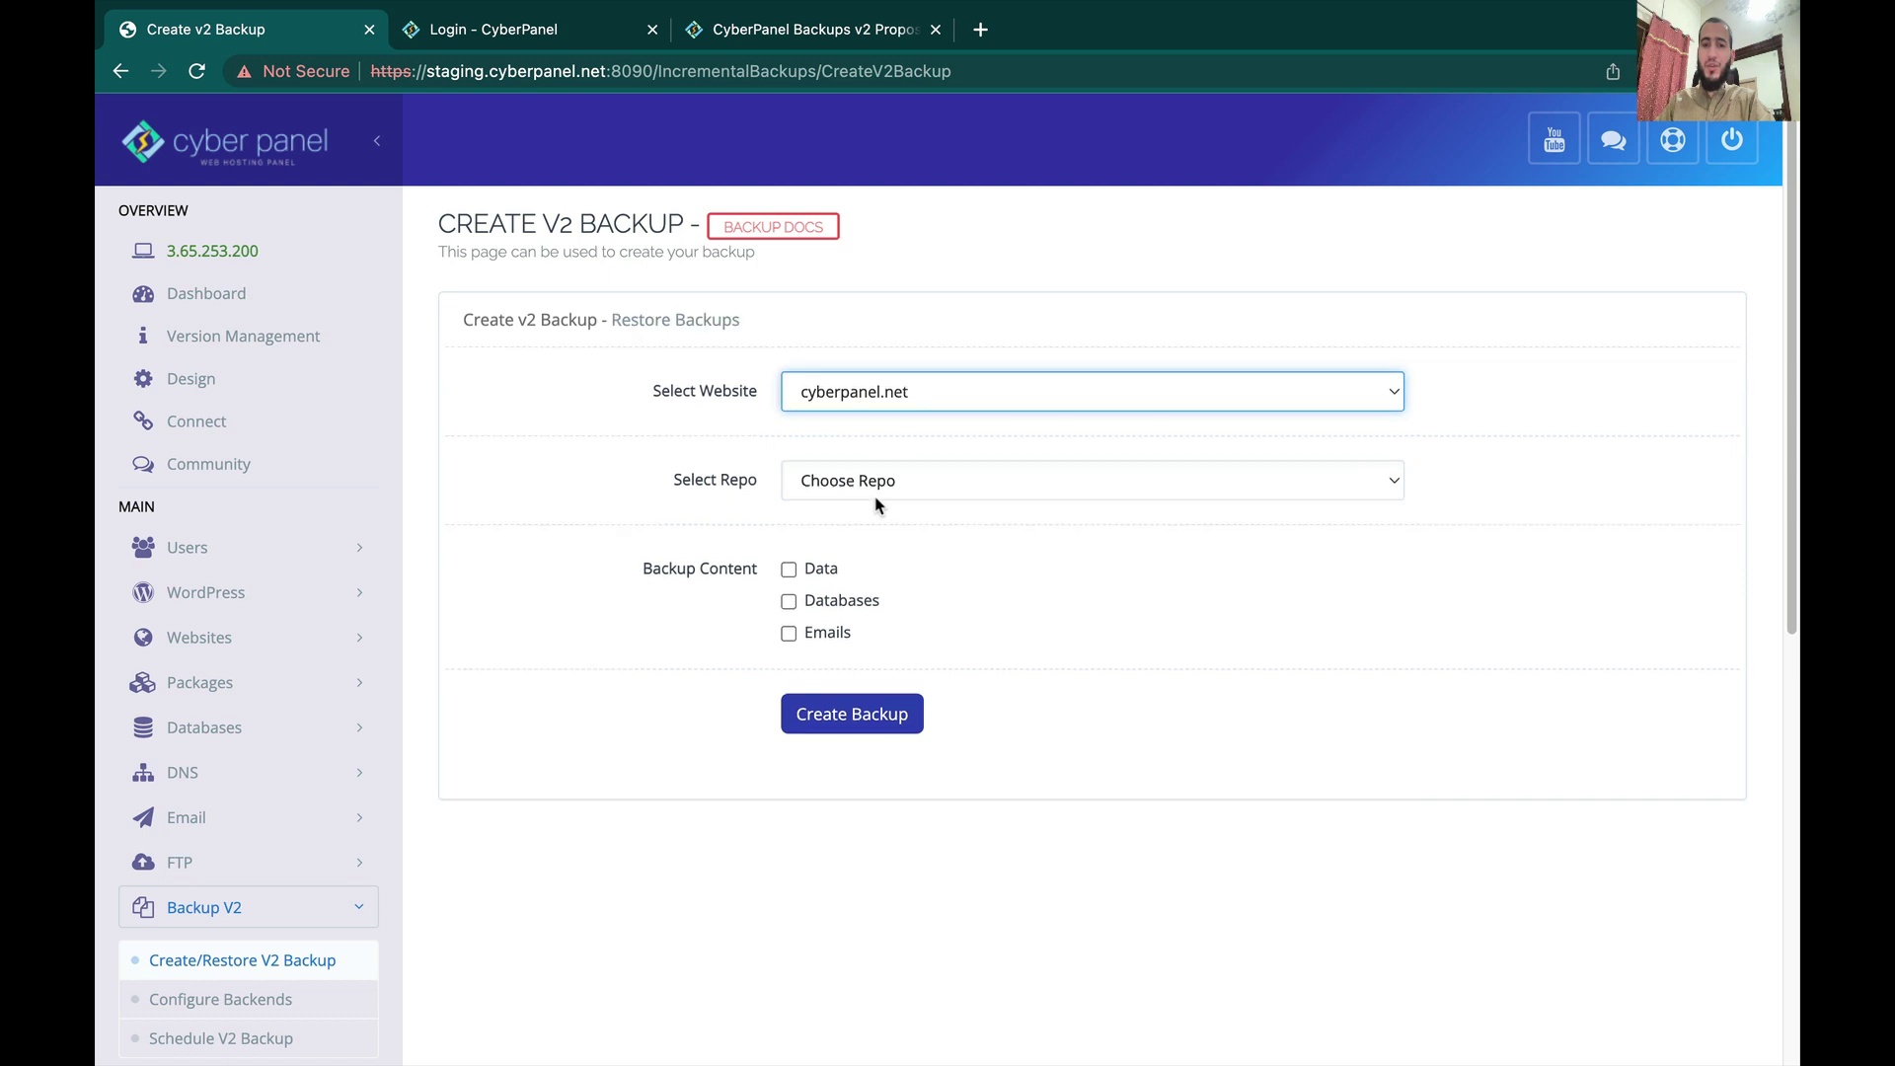
click(875, 486)
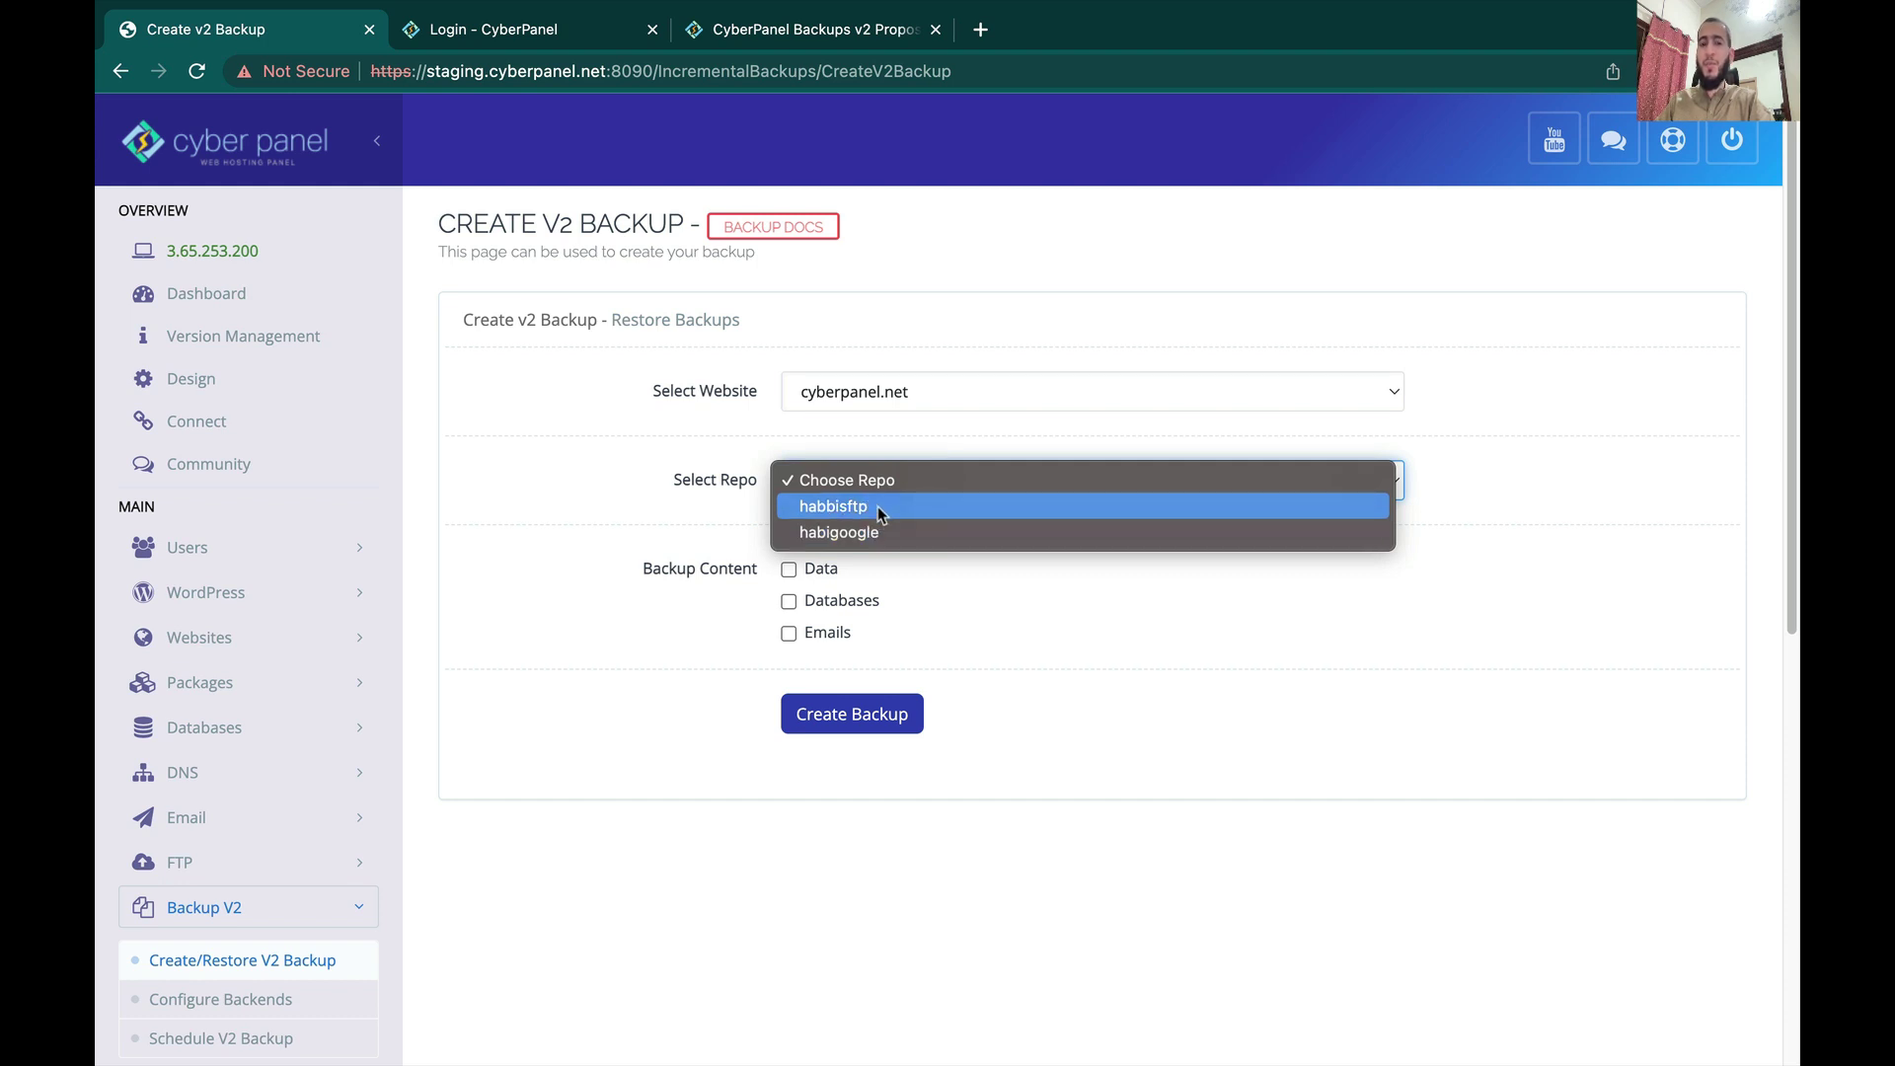
click(653, 624)
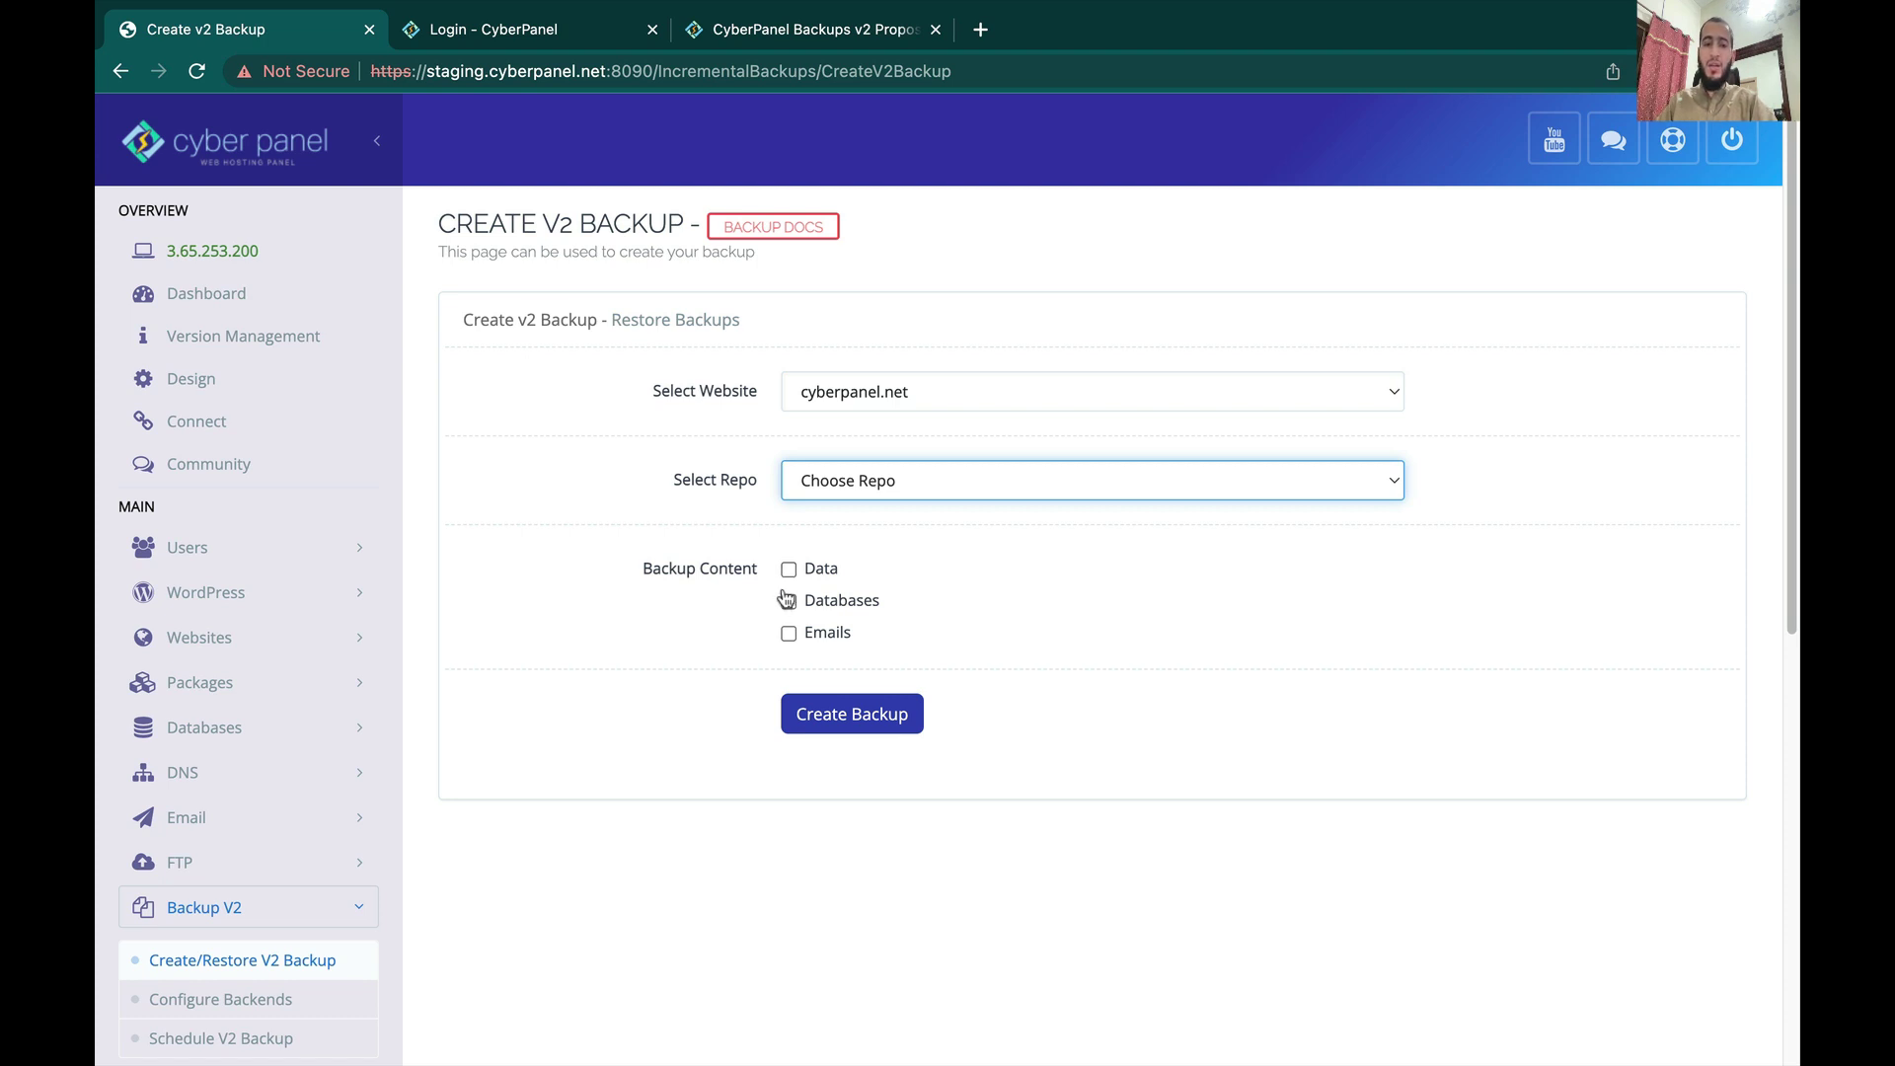
Step: Open cyberpanel.net's File Manager in a new tab from List Websites, then return to the backup form
click(289, 640)
right_click(267, 733)
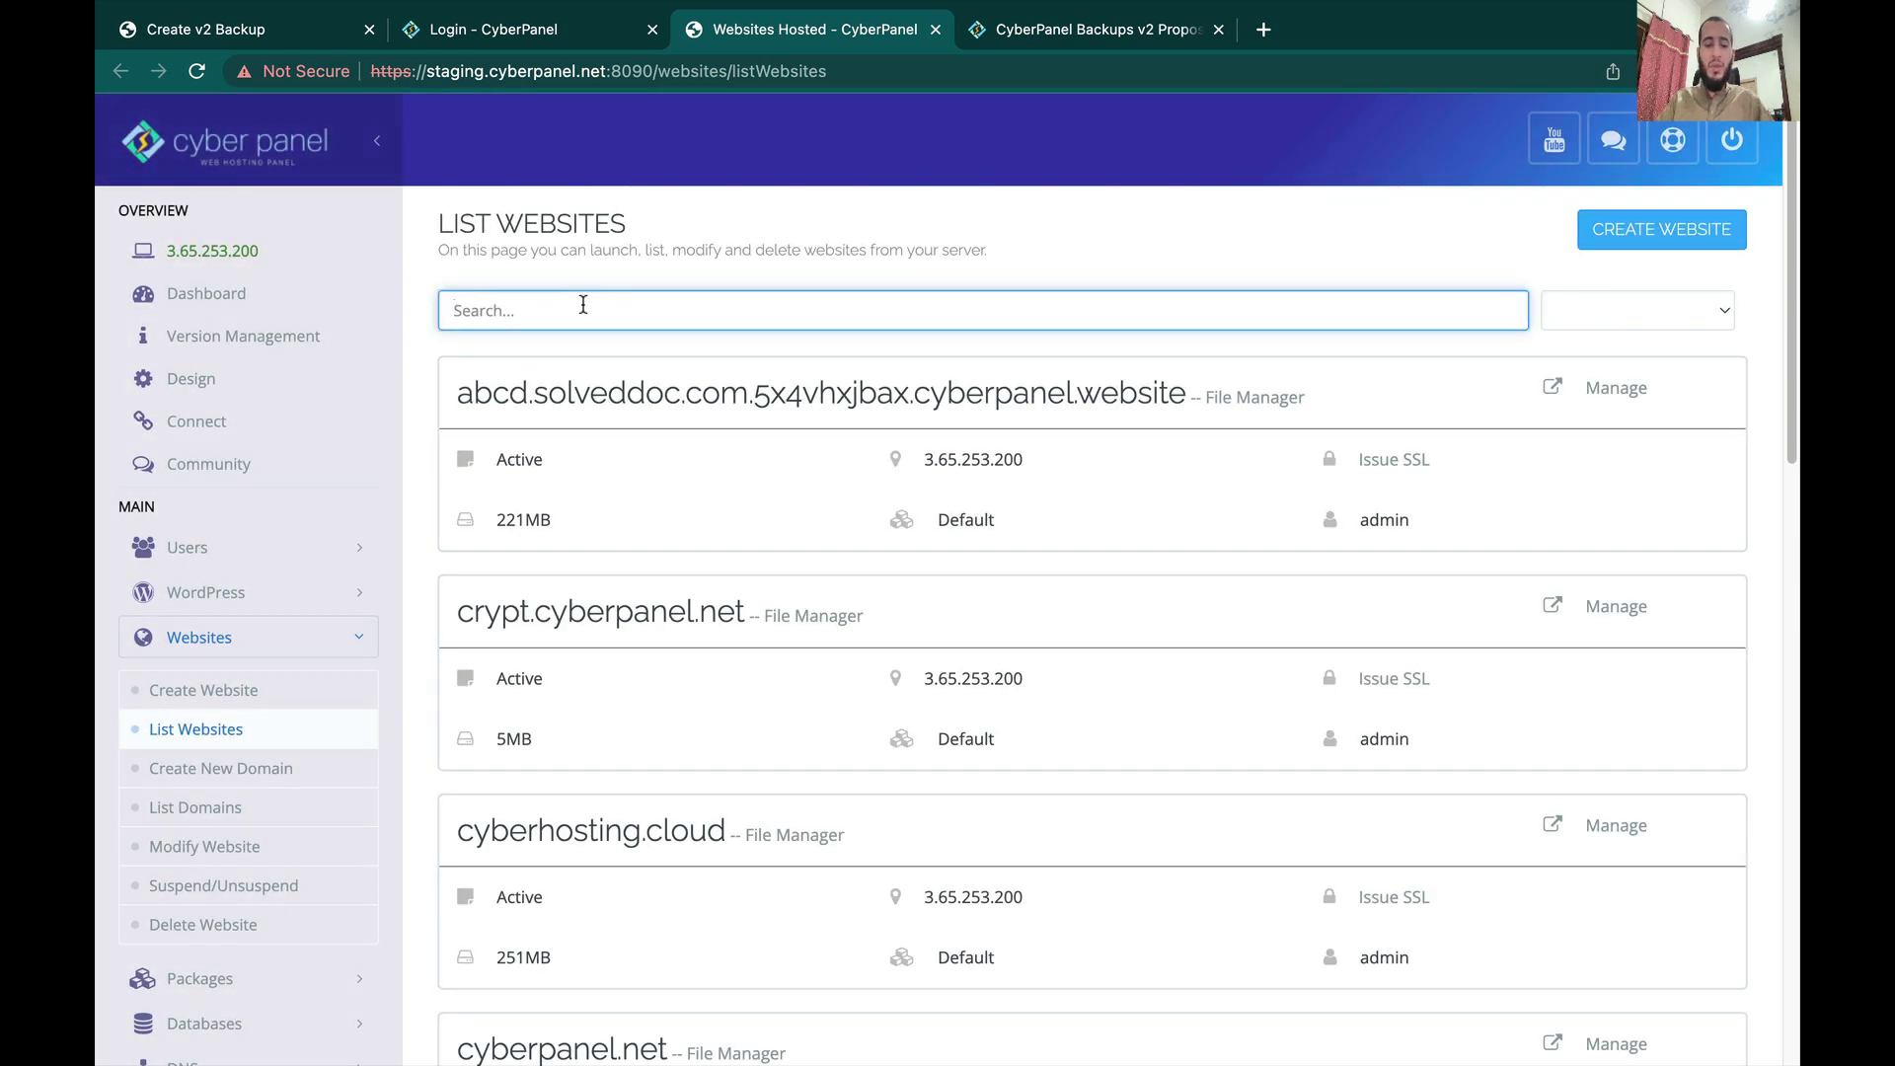
text(cyb)
click(718, 617)
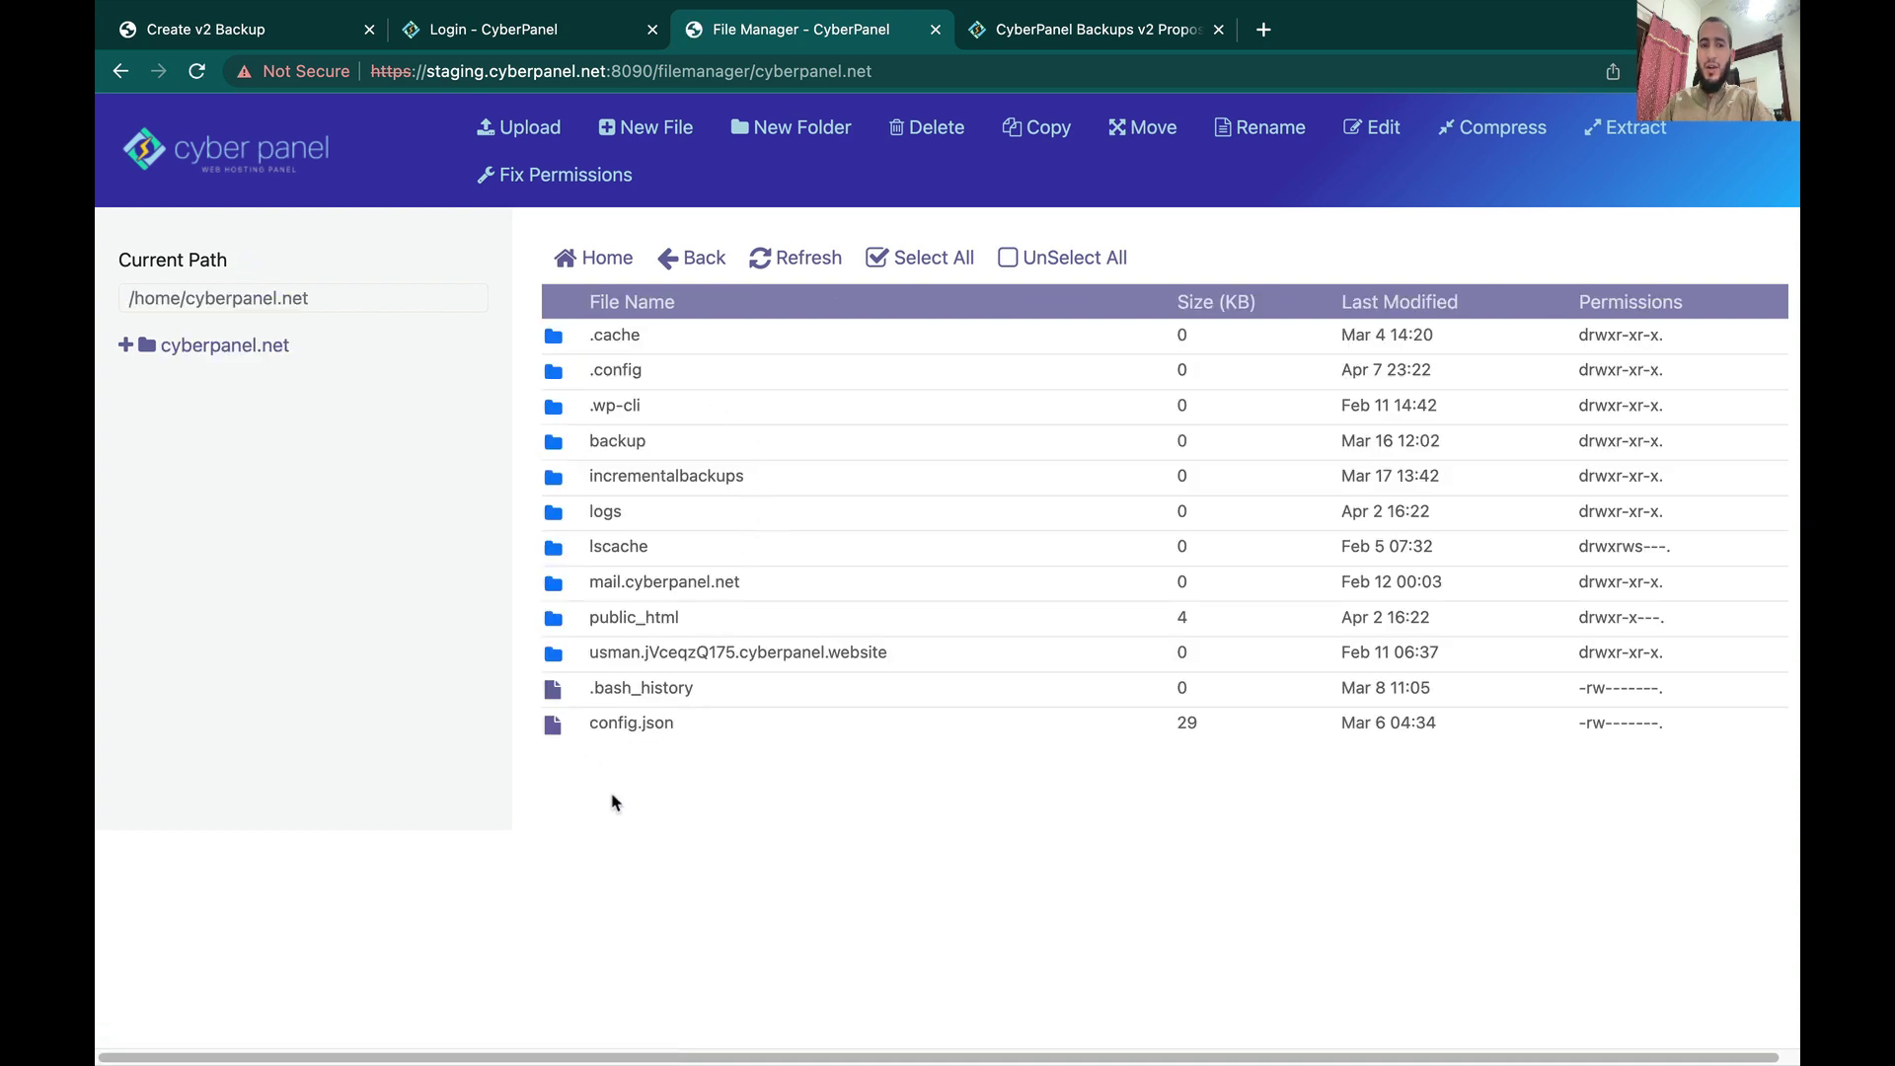
click(268, 31)
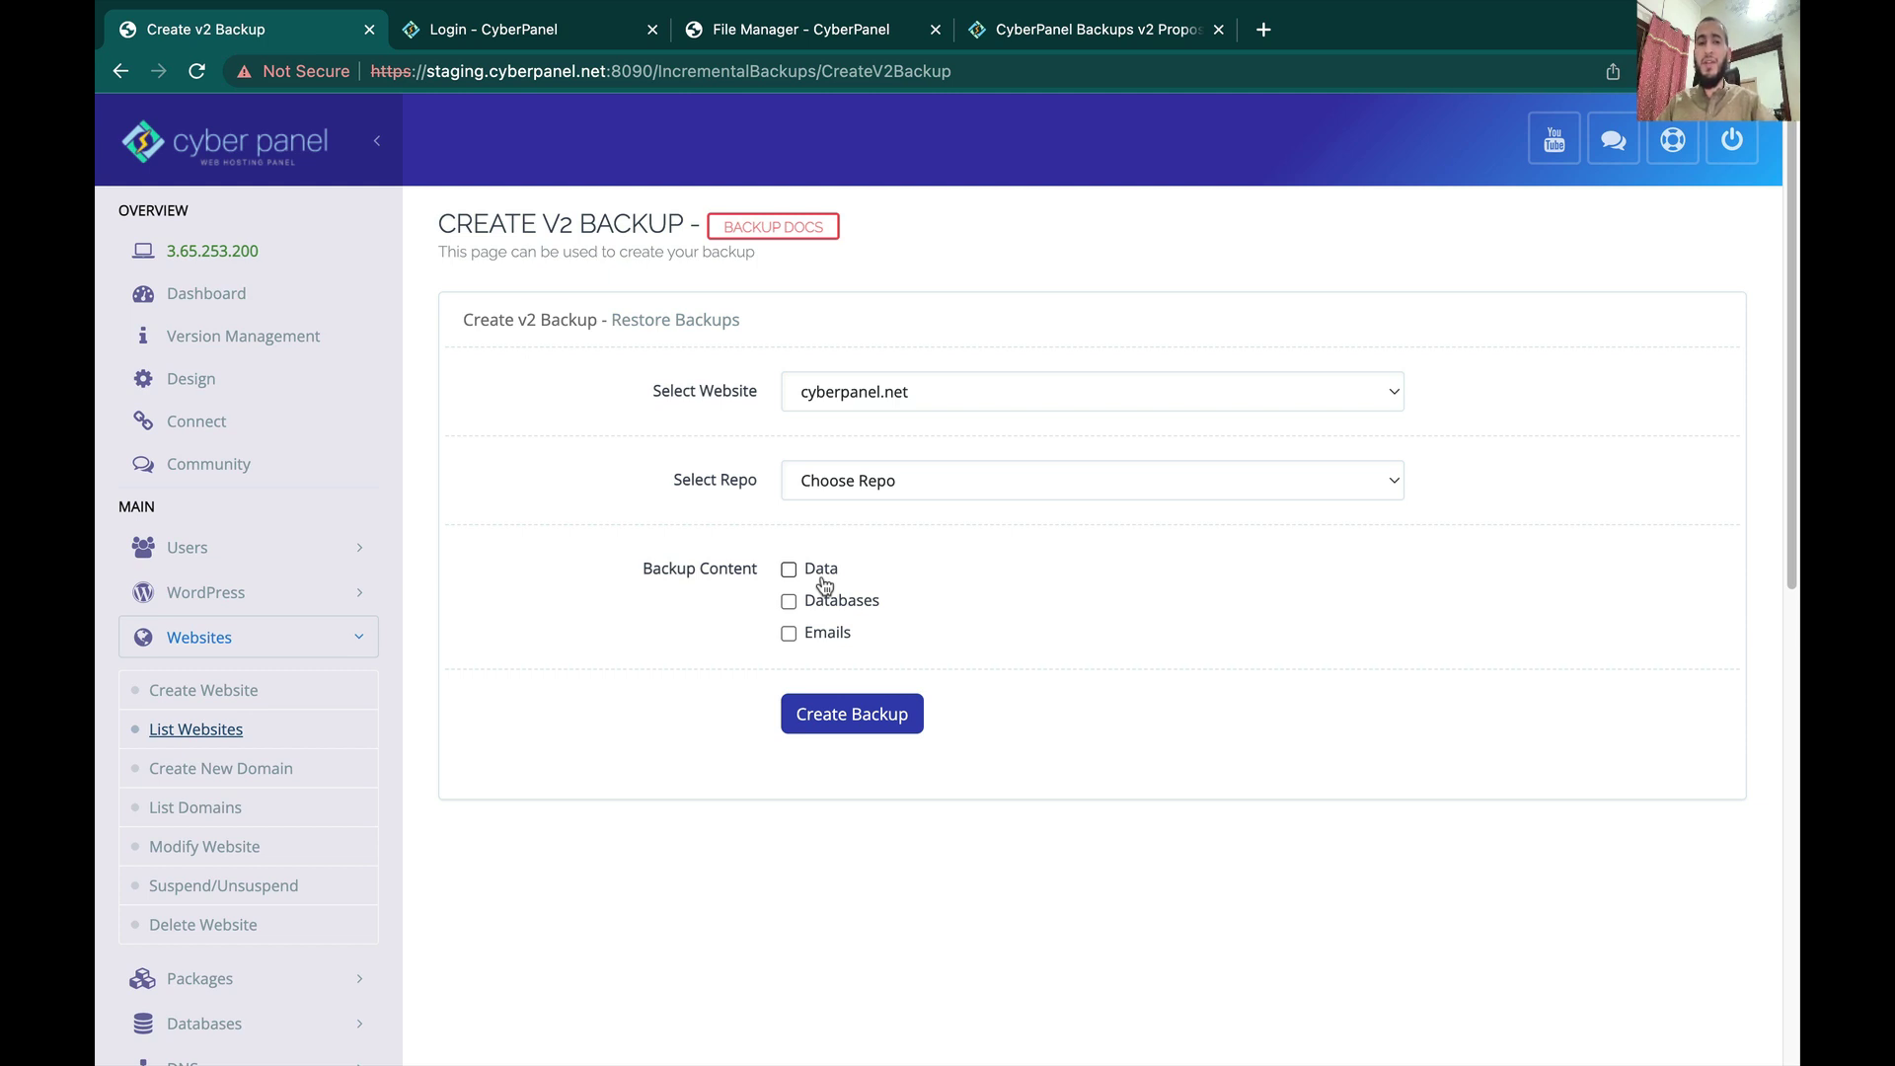
click(878, 482)
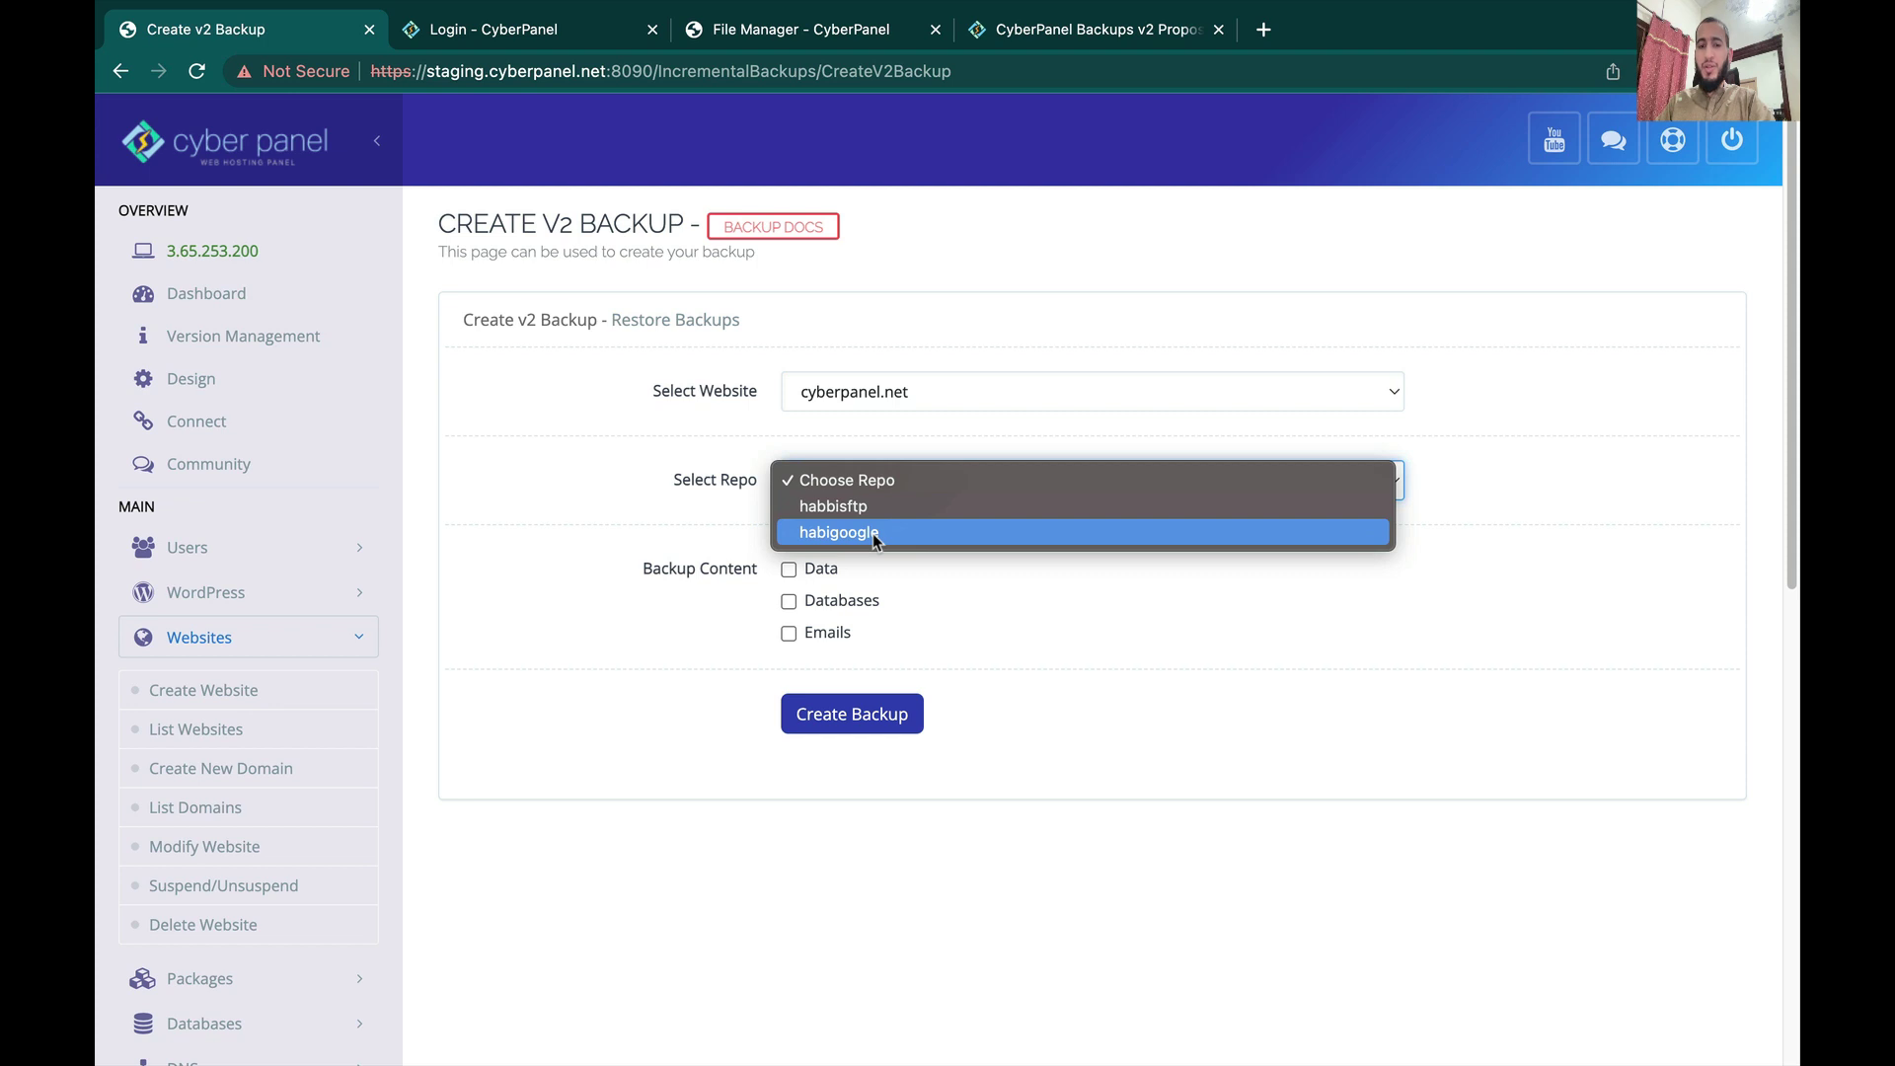
click(688, 648)
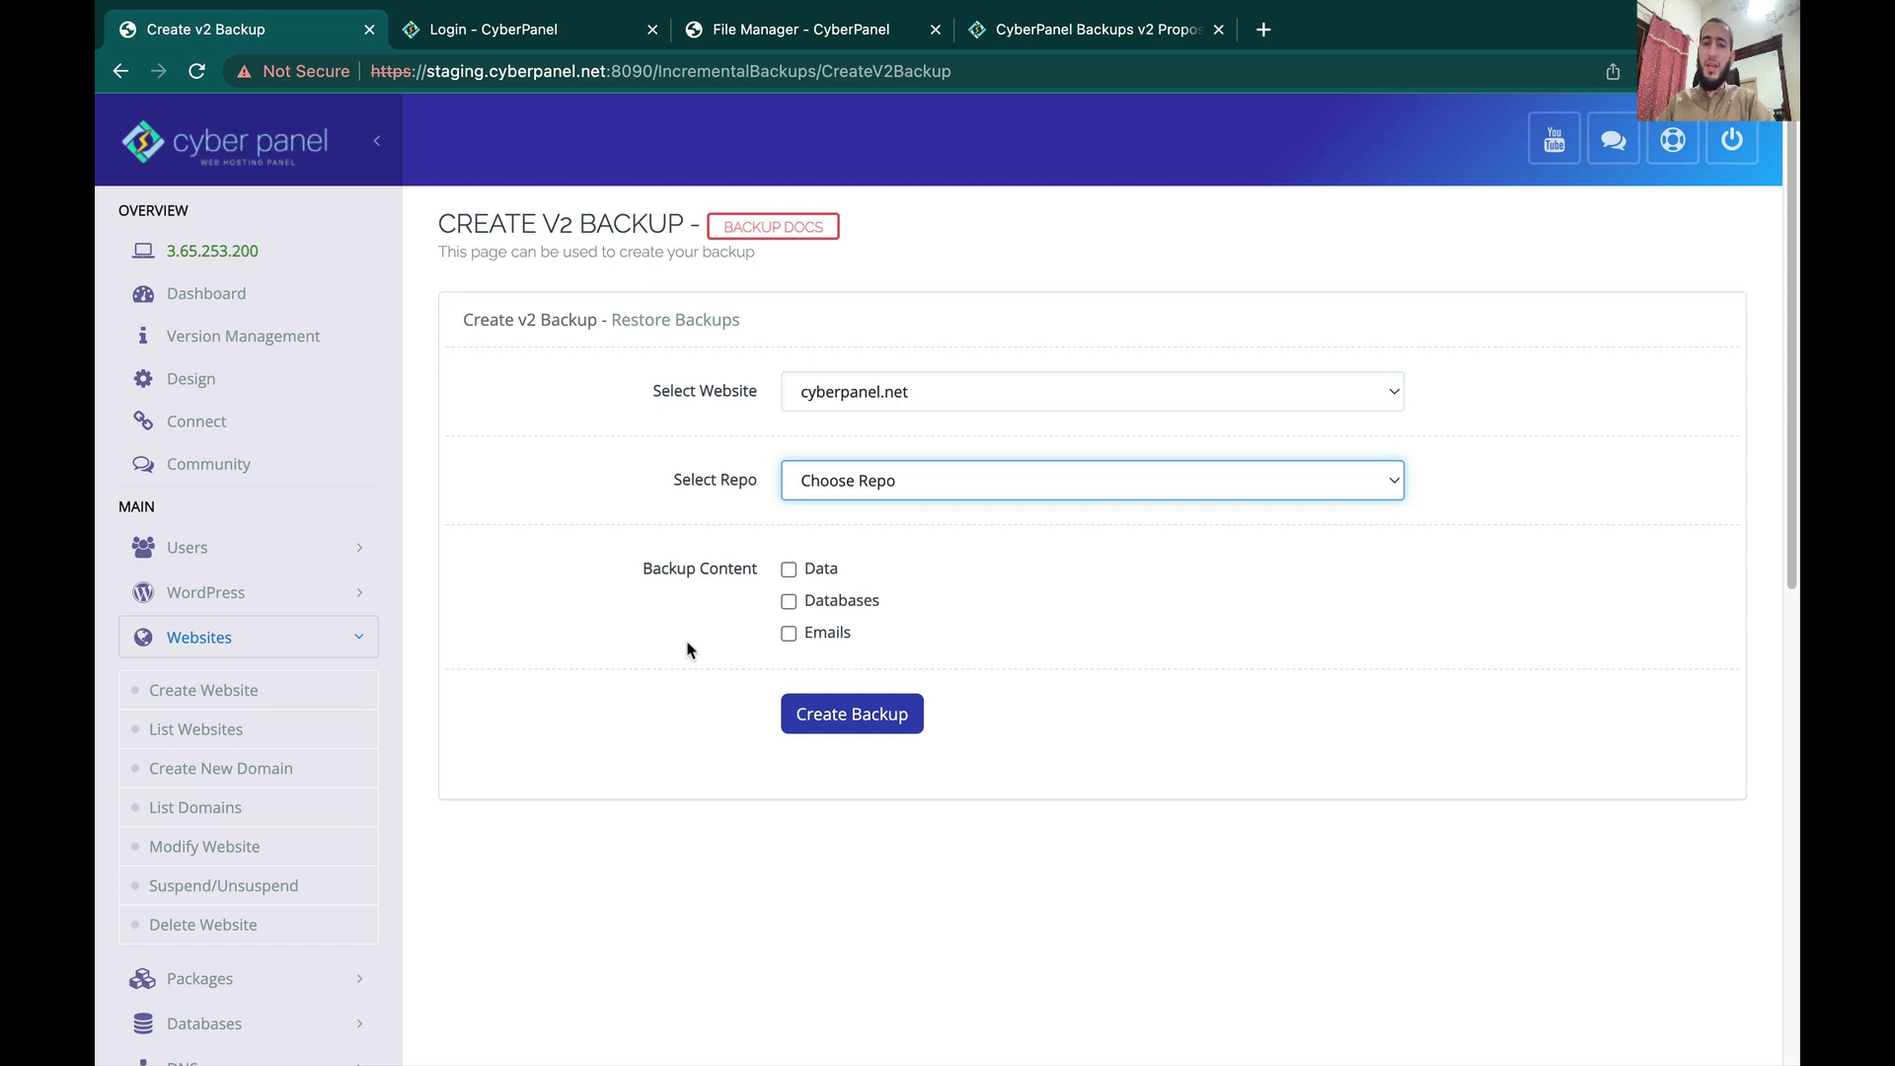
Step: On Restore V2 Backups, select dukanify.net and the dugdrive repo
click(677, 321)
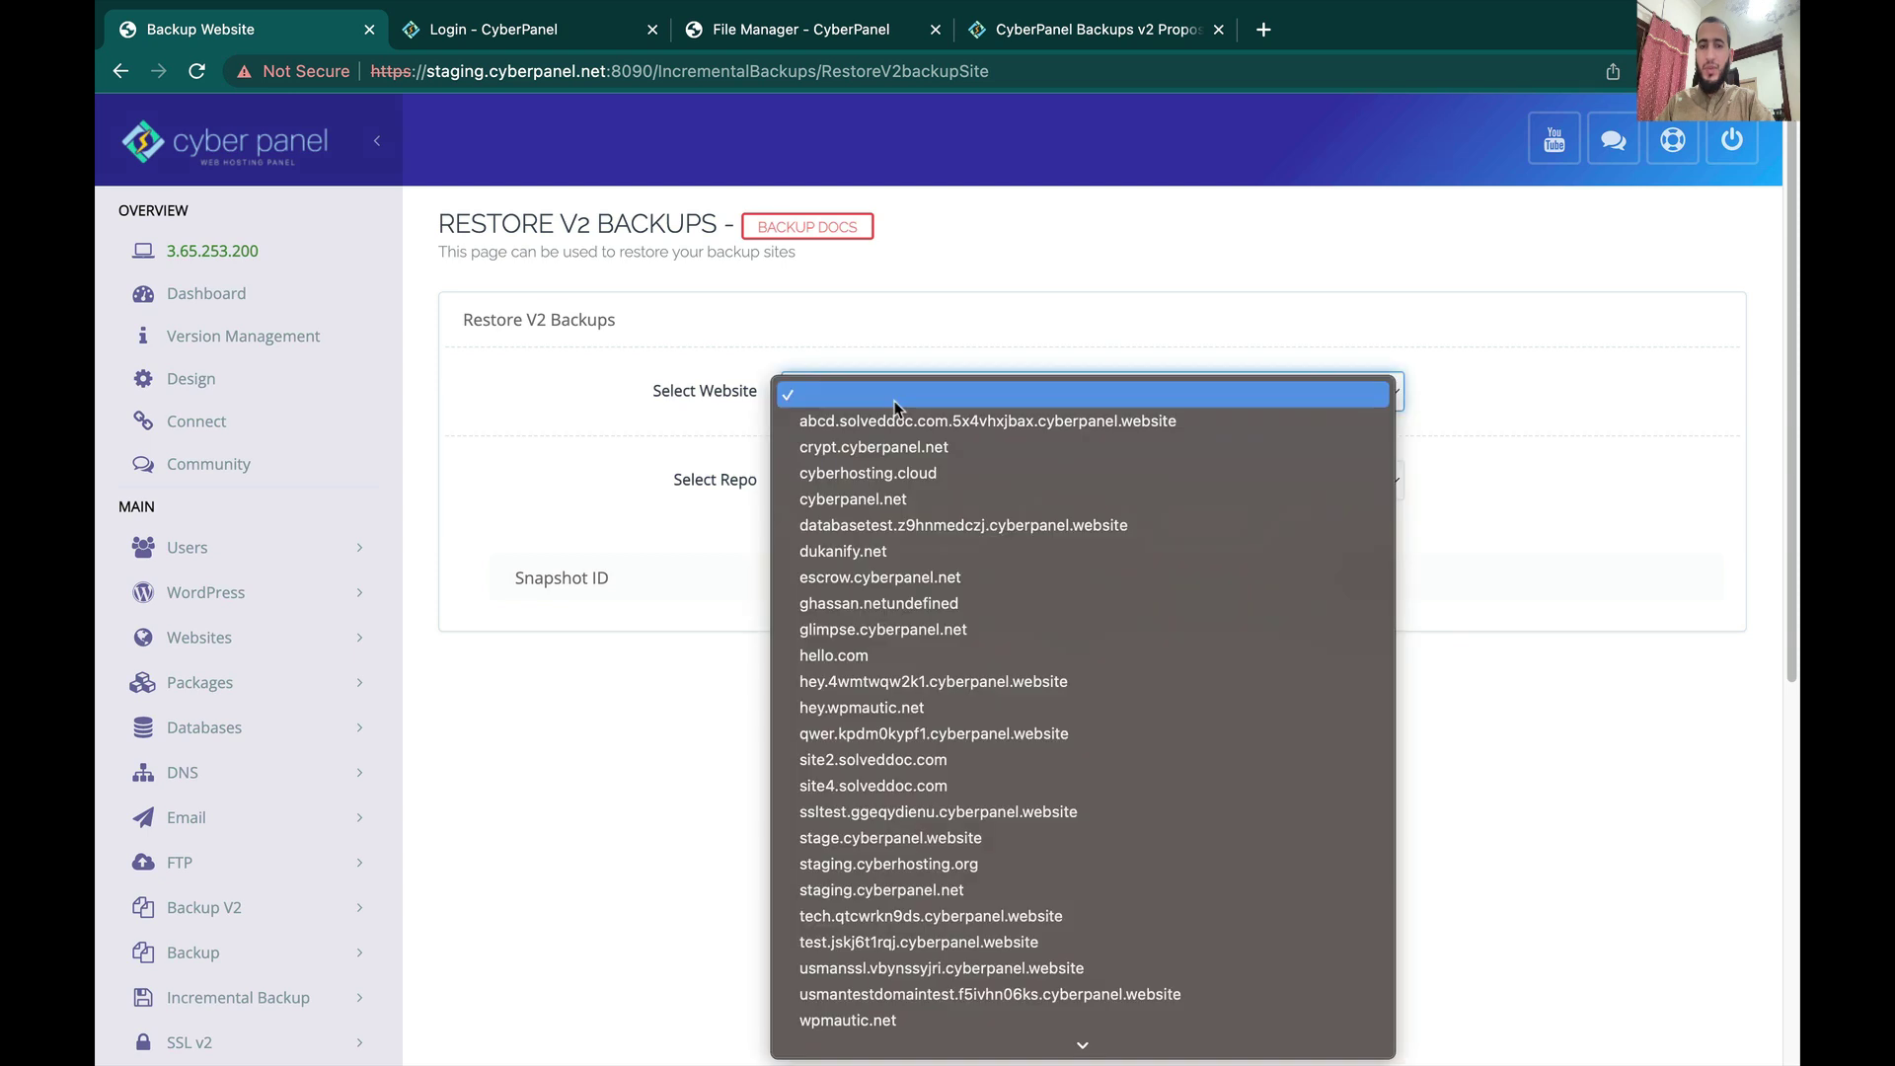
click(901, 551)
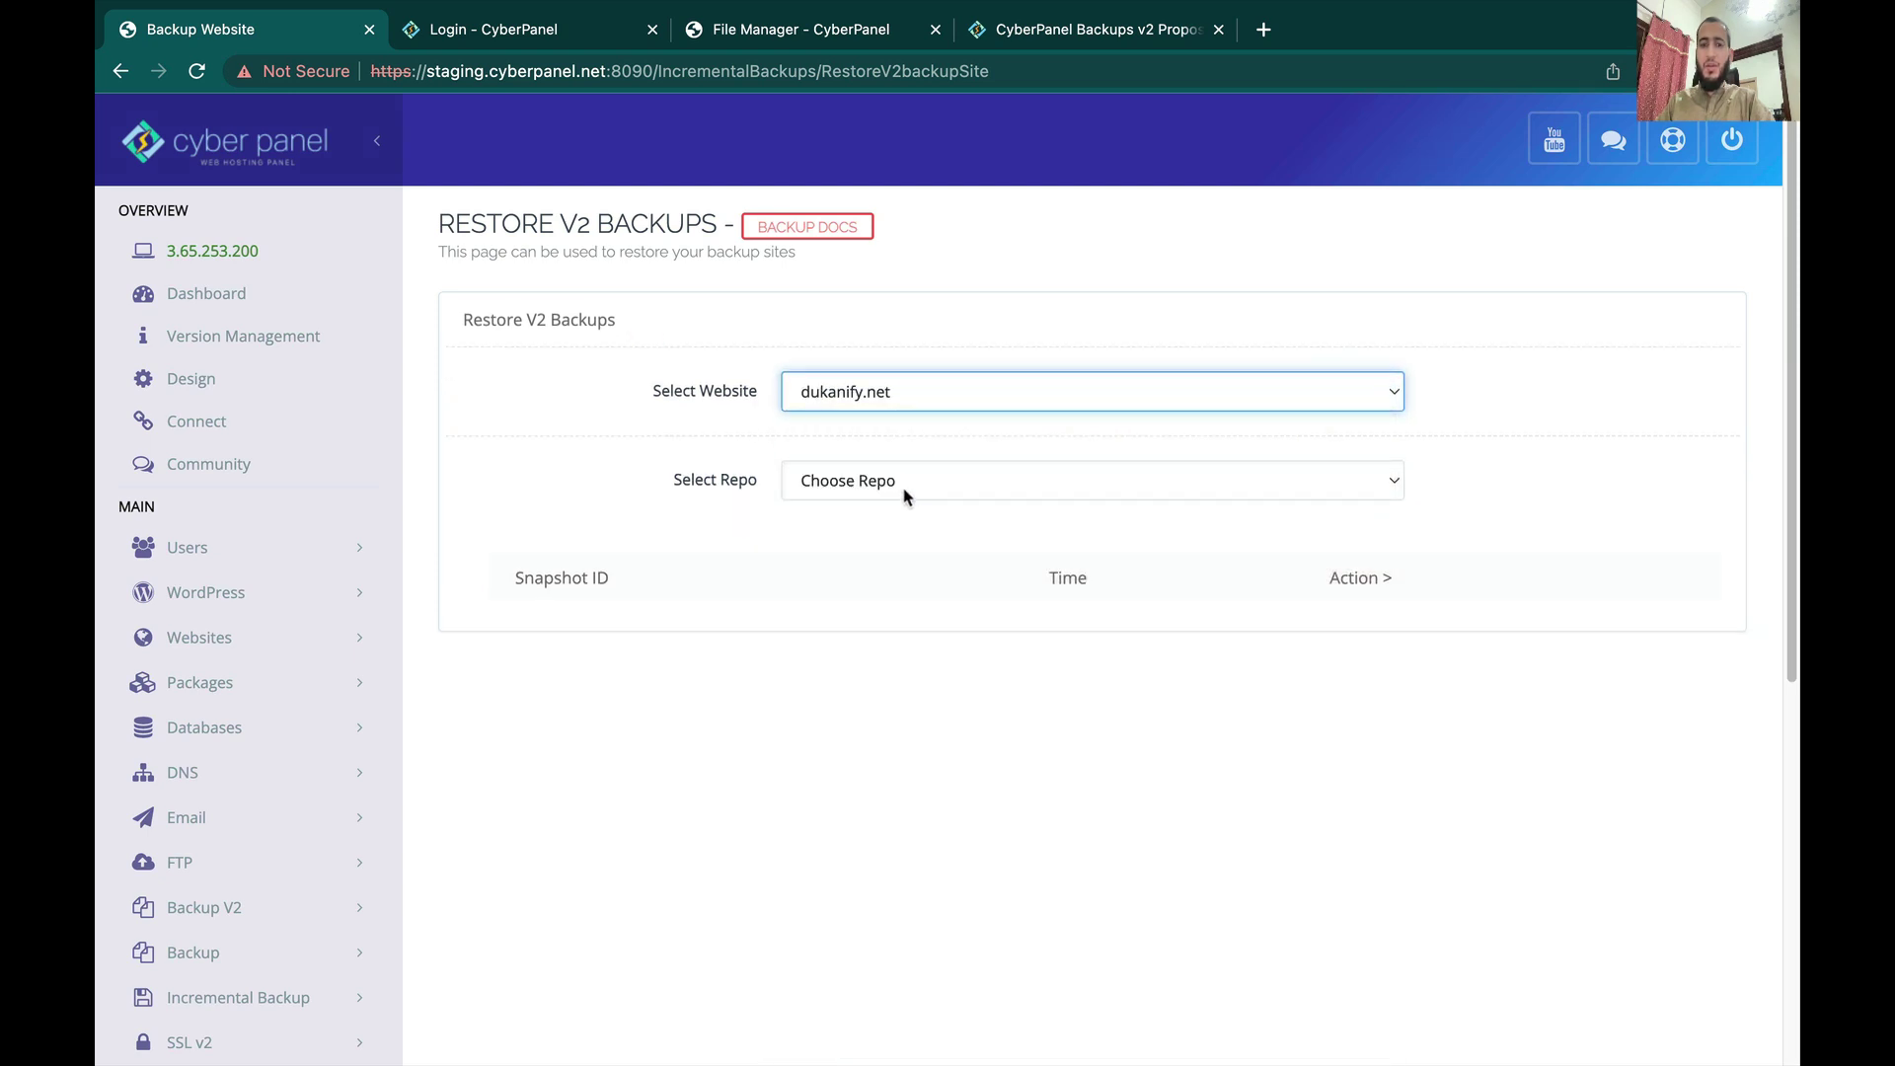
click(904, 494)
click(891, 556)
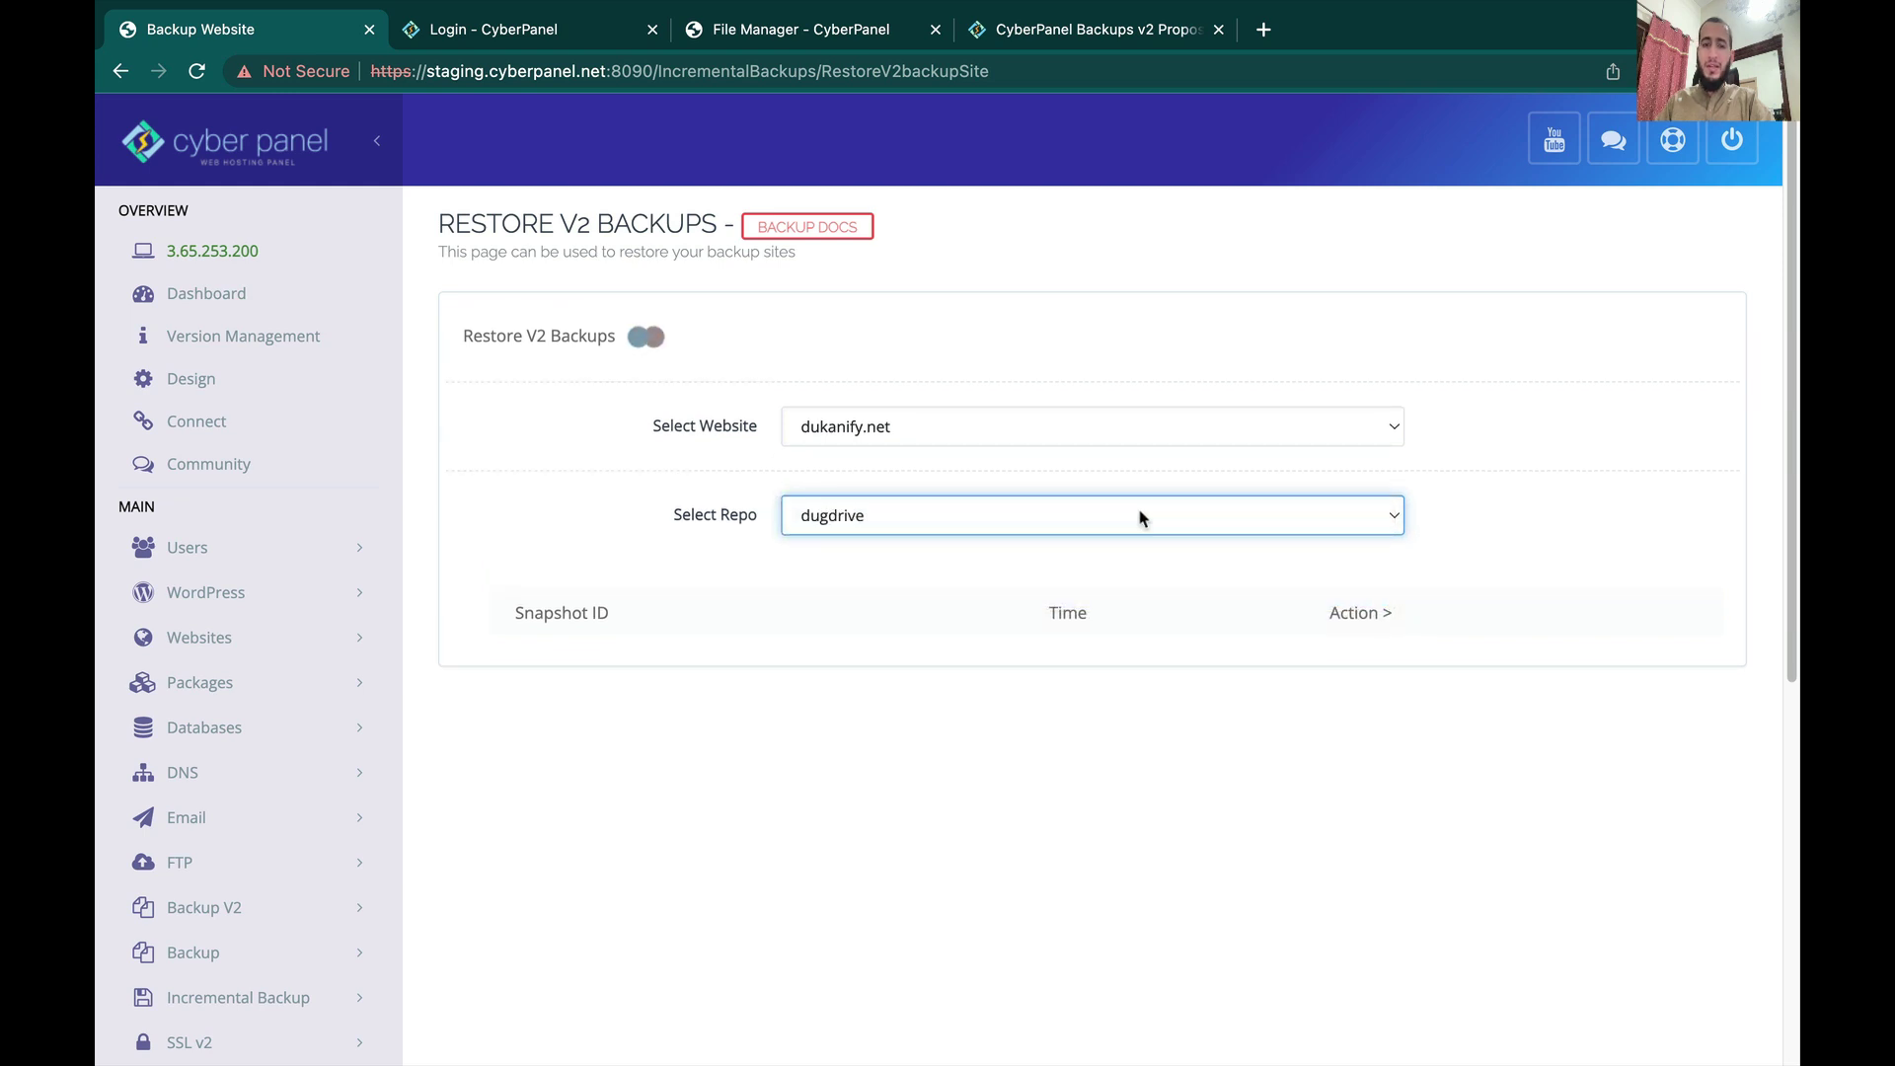
Step: Expand the dugdrive snapshot and select its /home/dukanify.net restore path
scroll(1140, 517, down, 1)
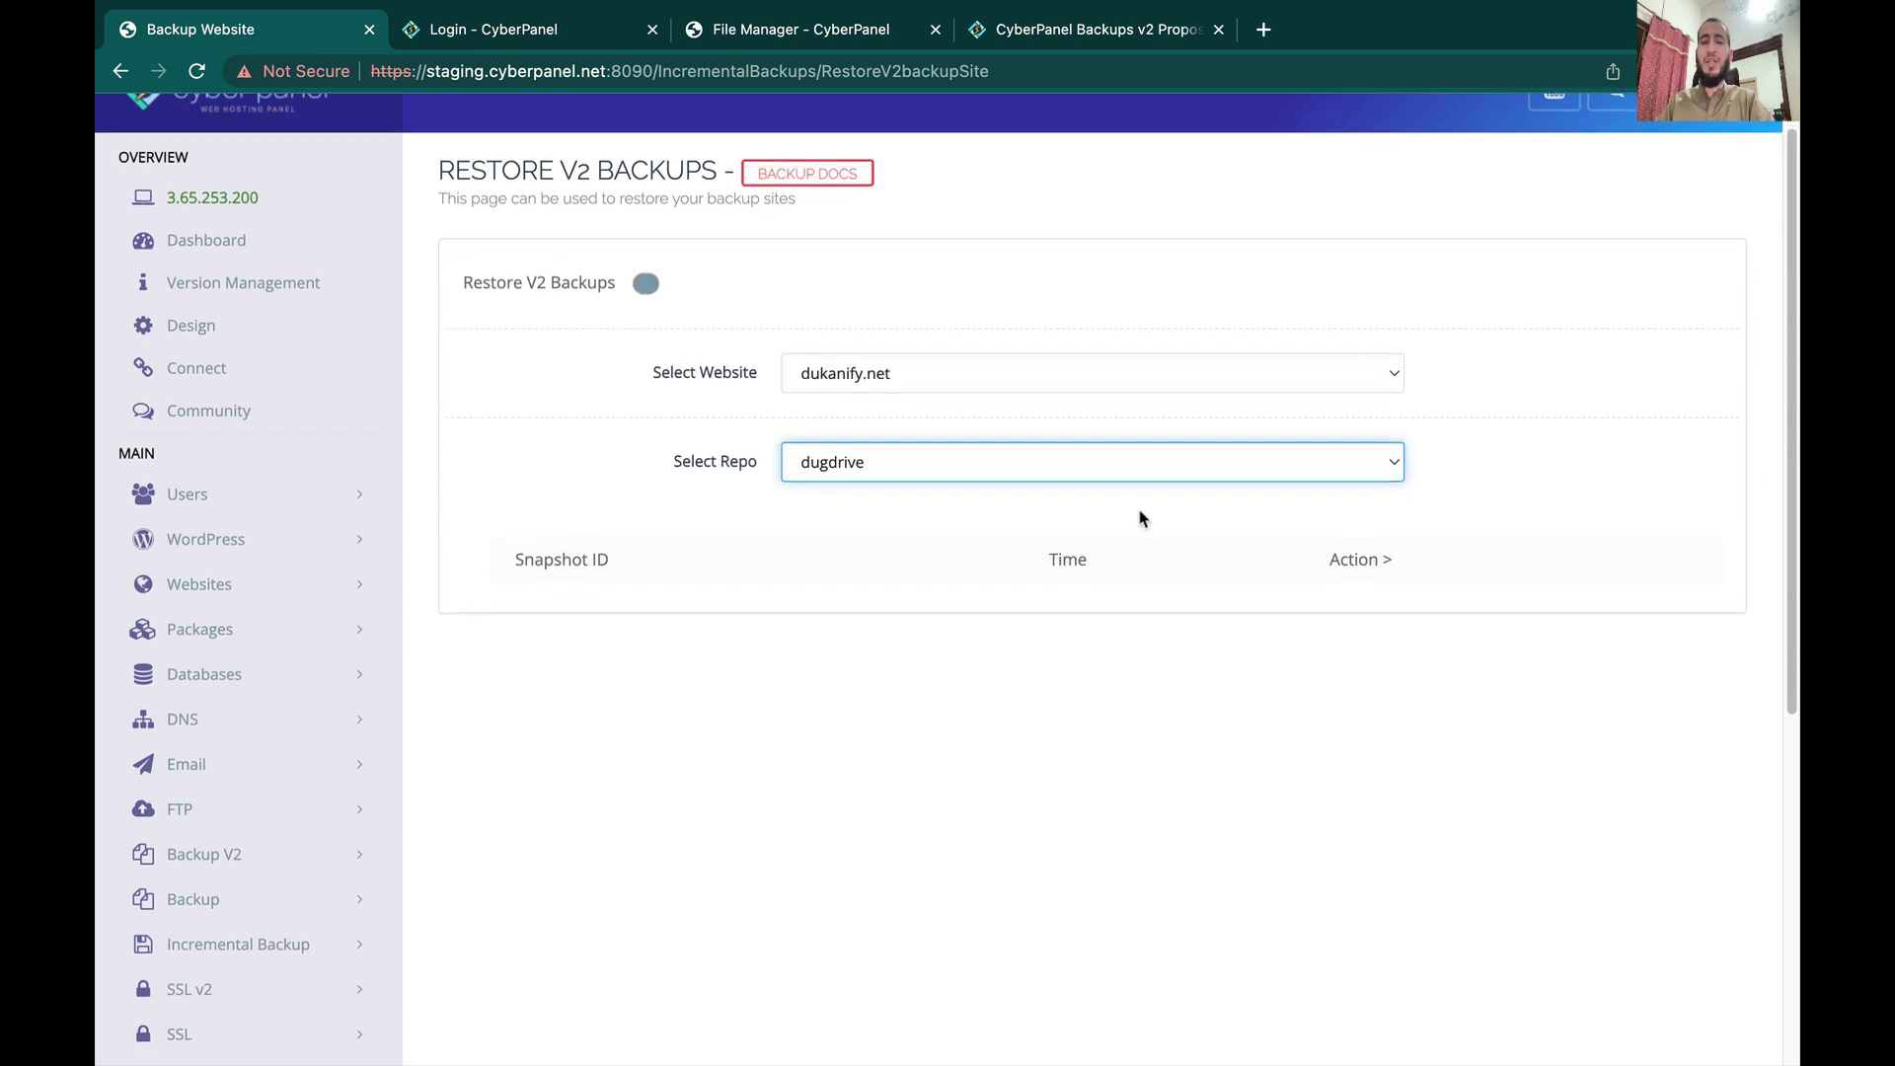
scroll(1139, 515, down, 1)
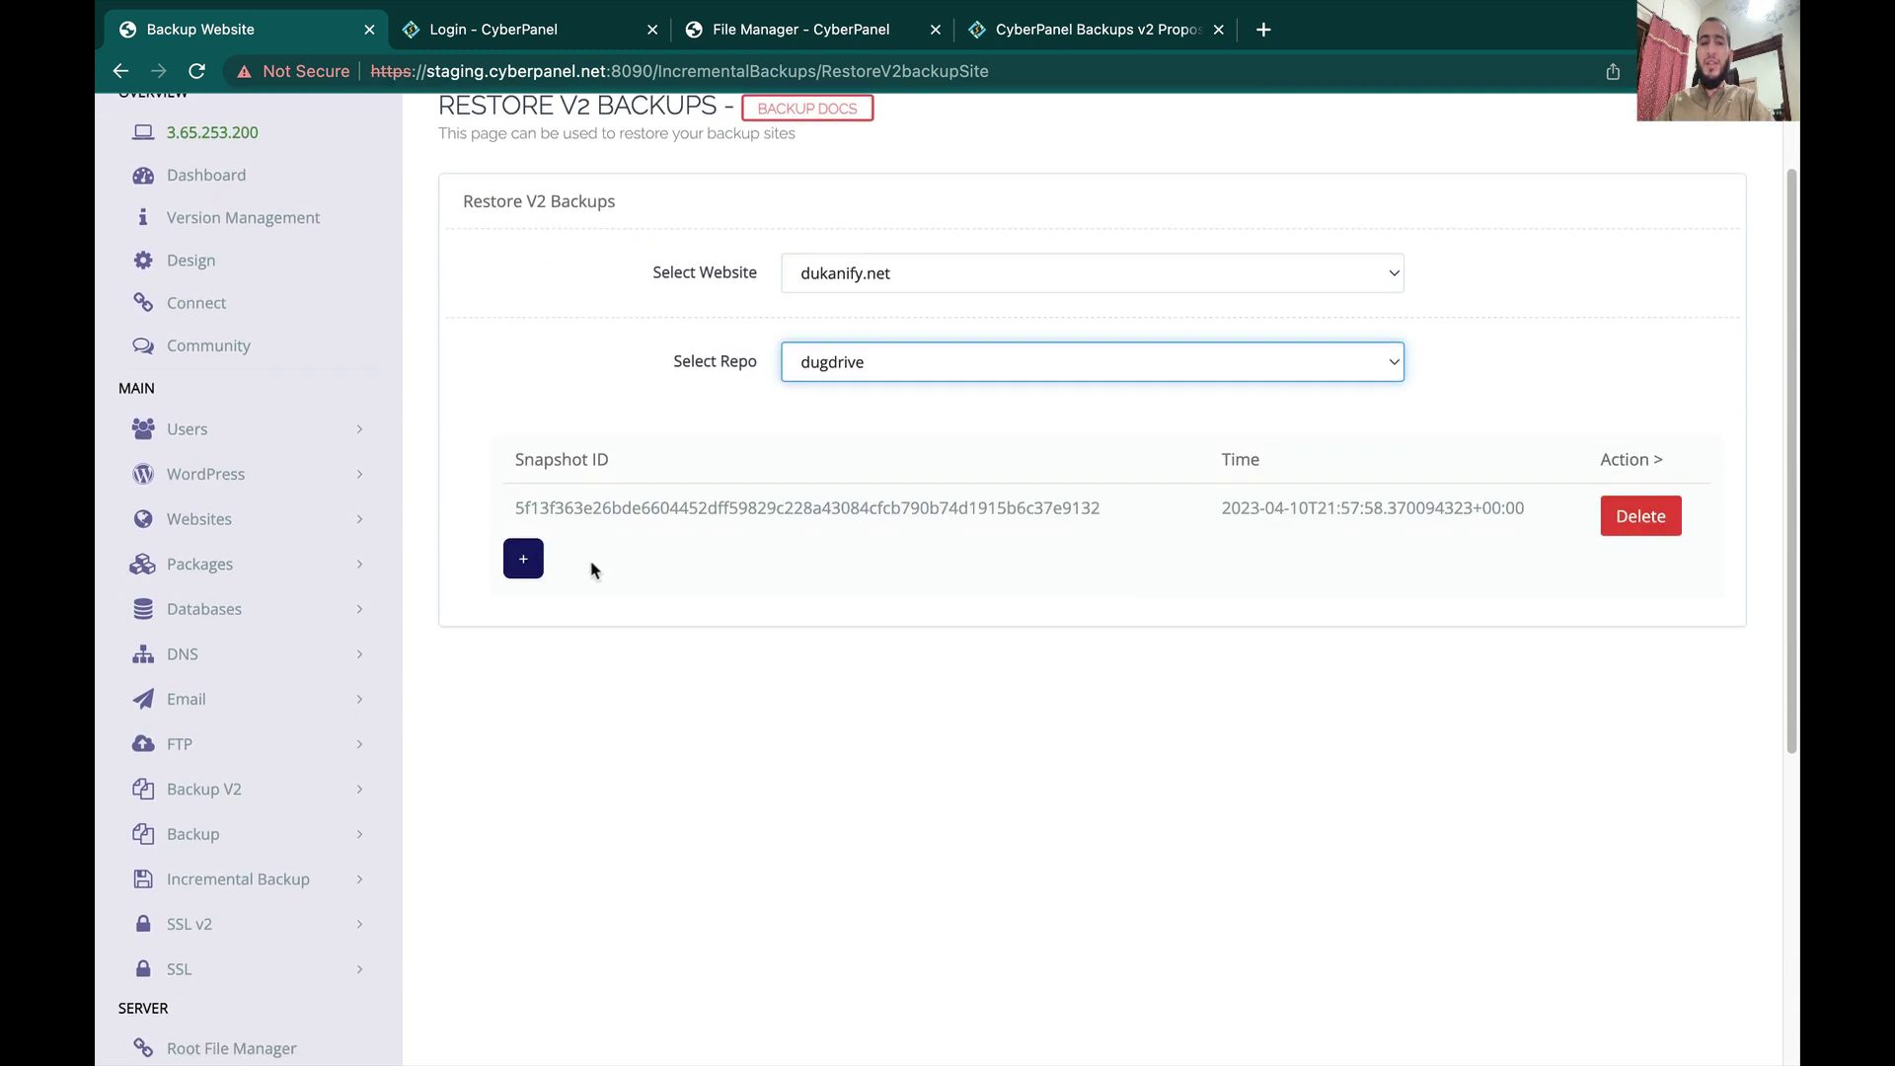
click(524, 571)
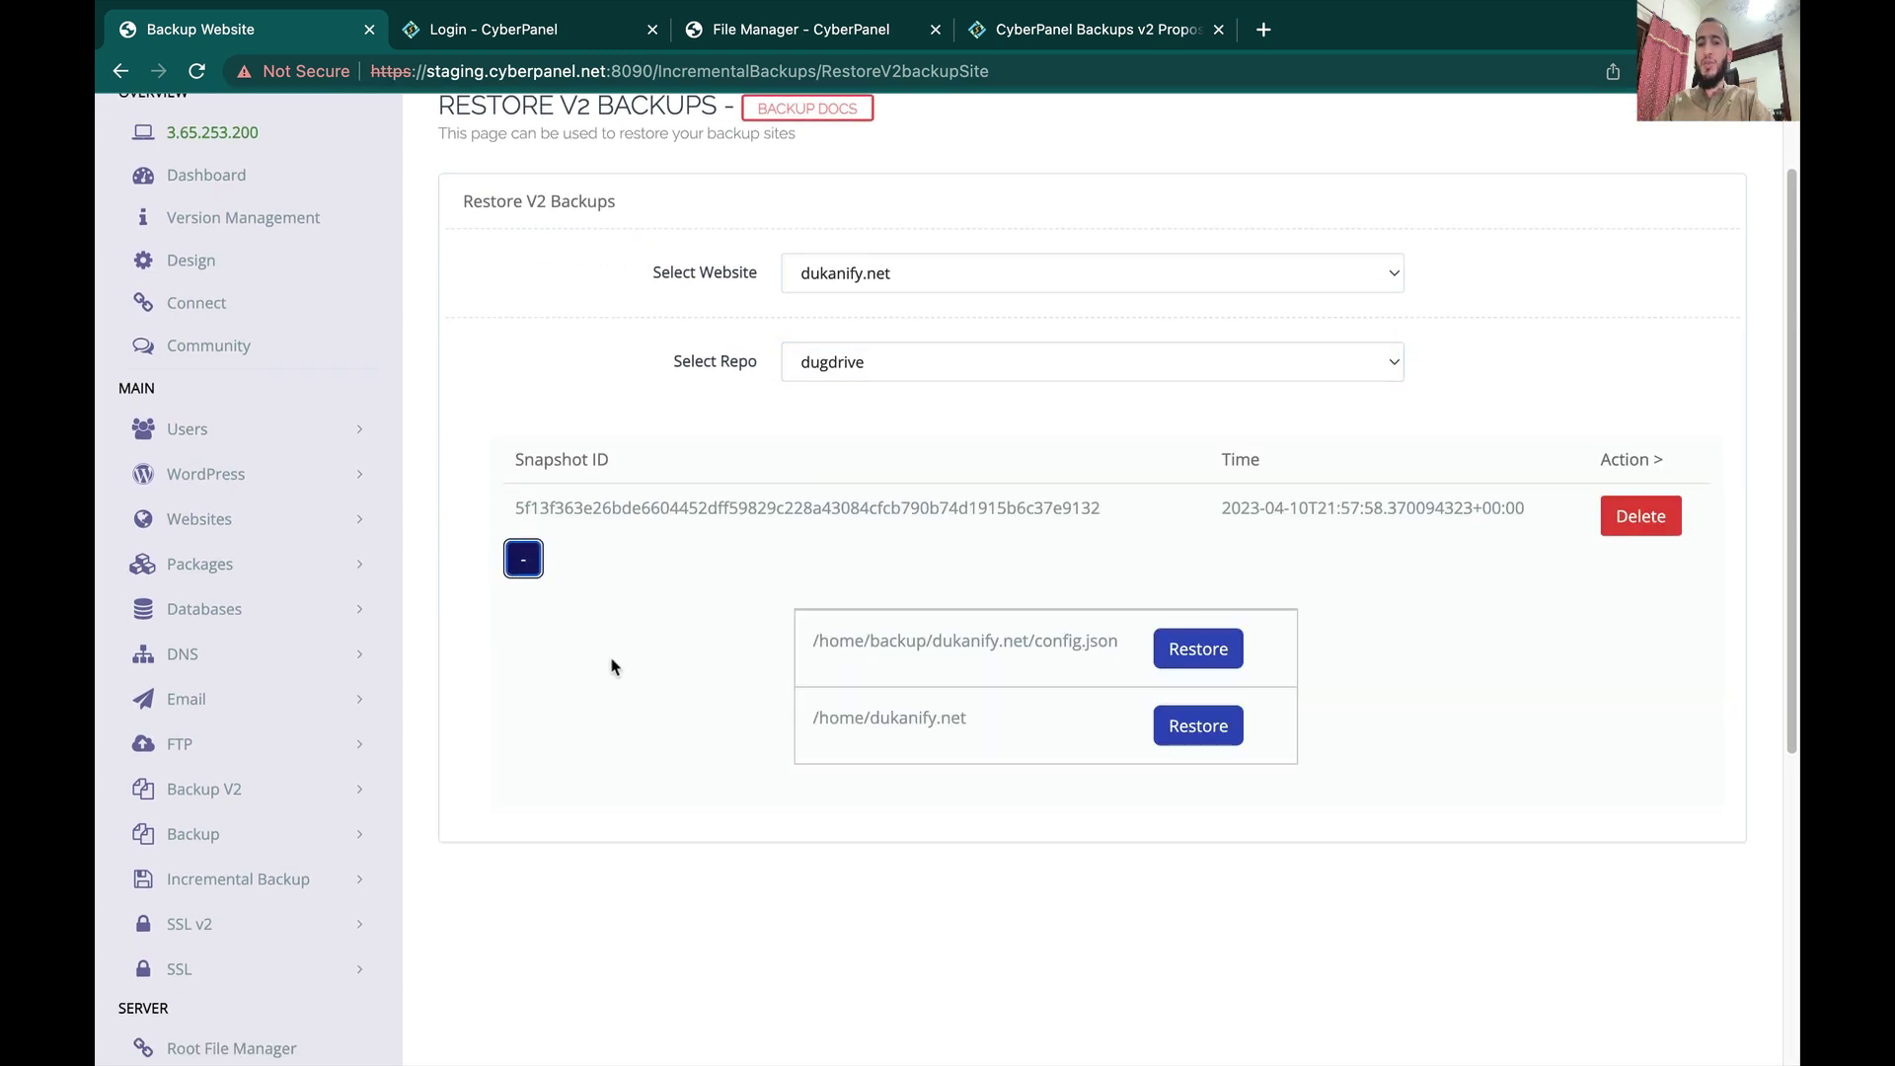
click(818, 723)
drag(818, 722, 973, 730)
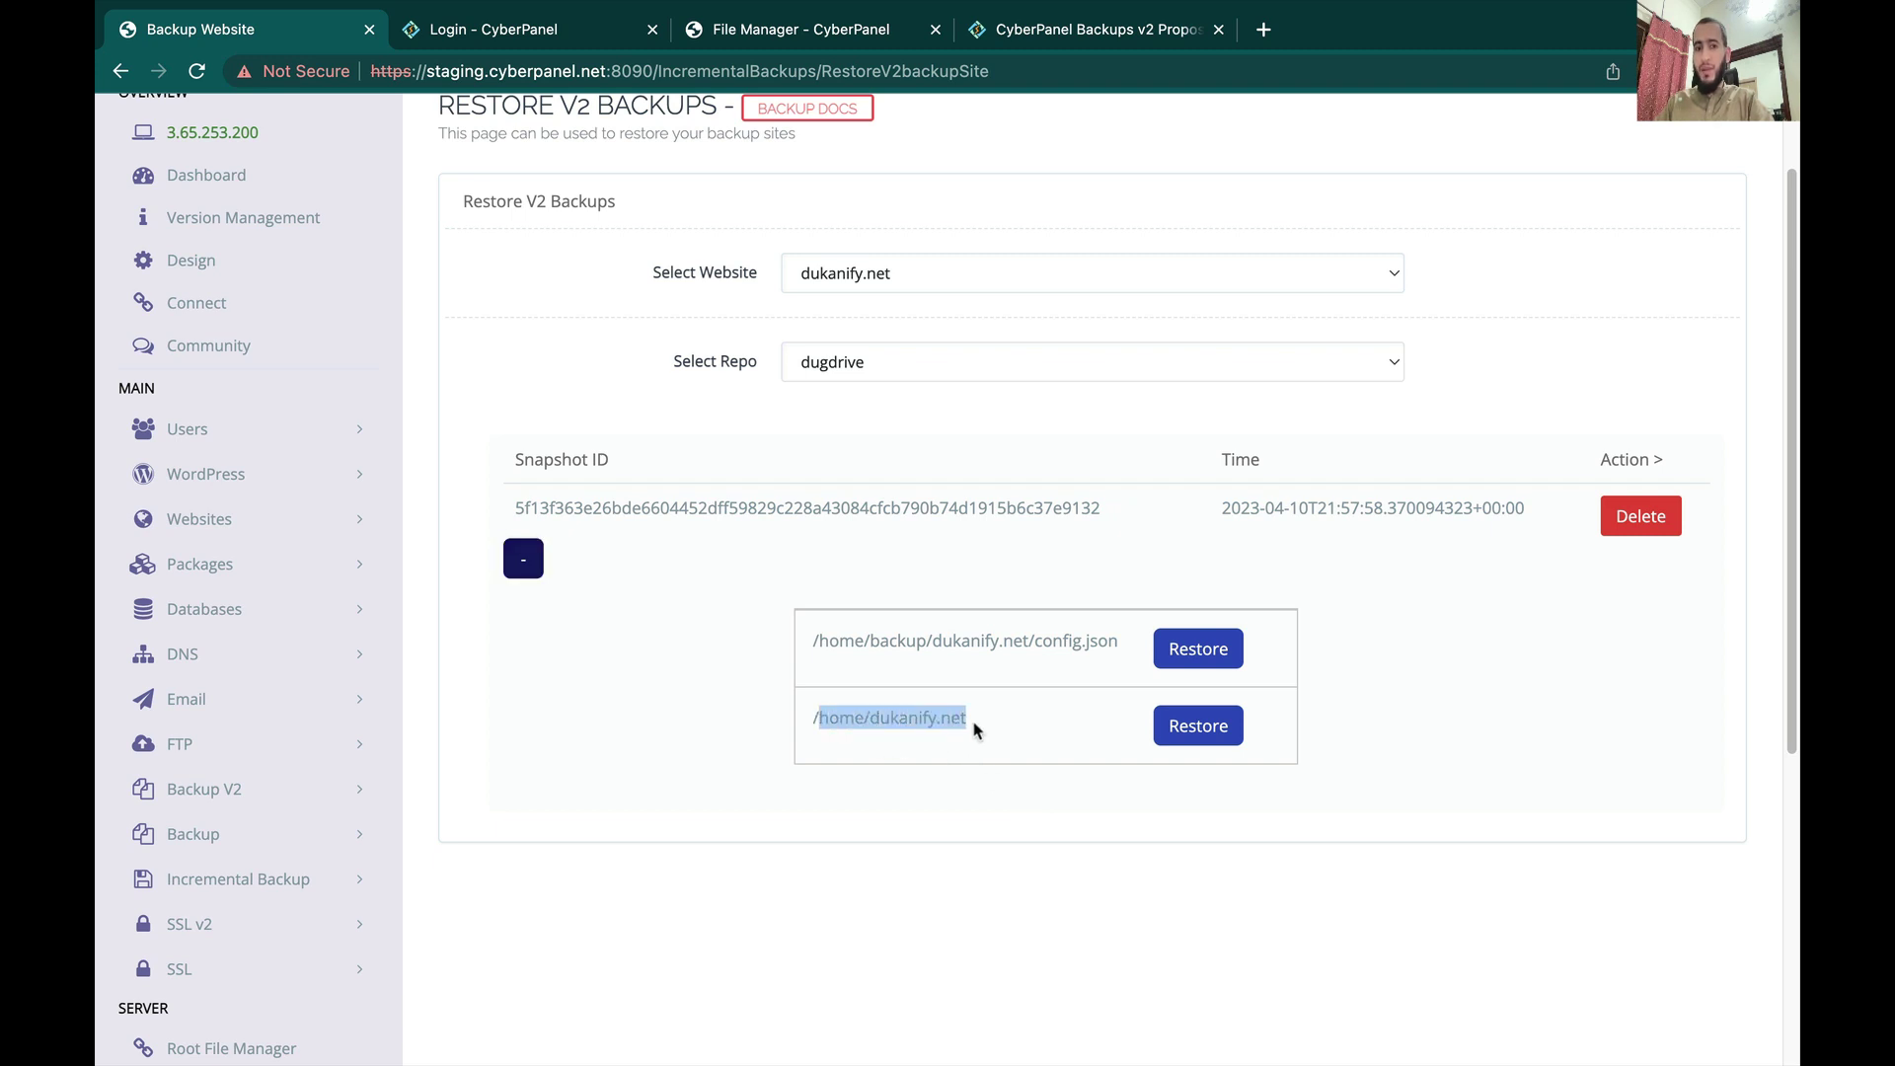
Step: Cancel the /home/dukanify.net restore and pick cyberpanel.net with the habbisftp repo
click(1213, 745)
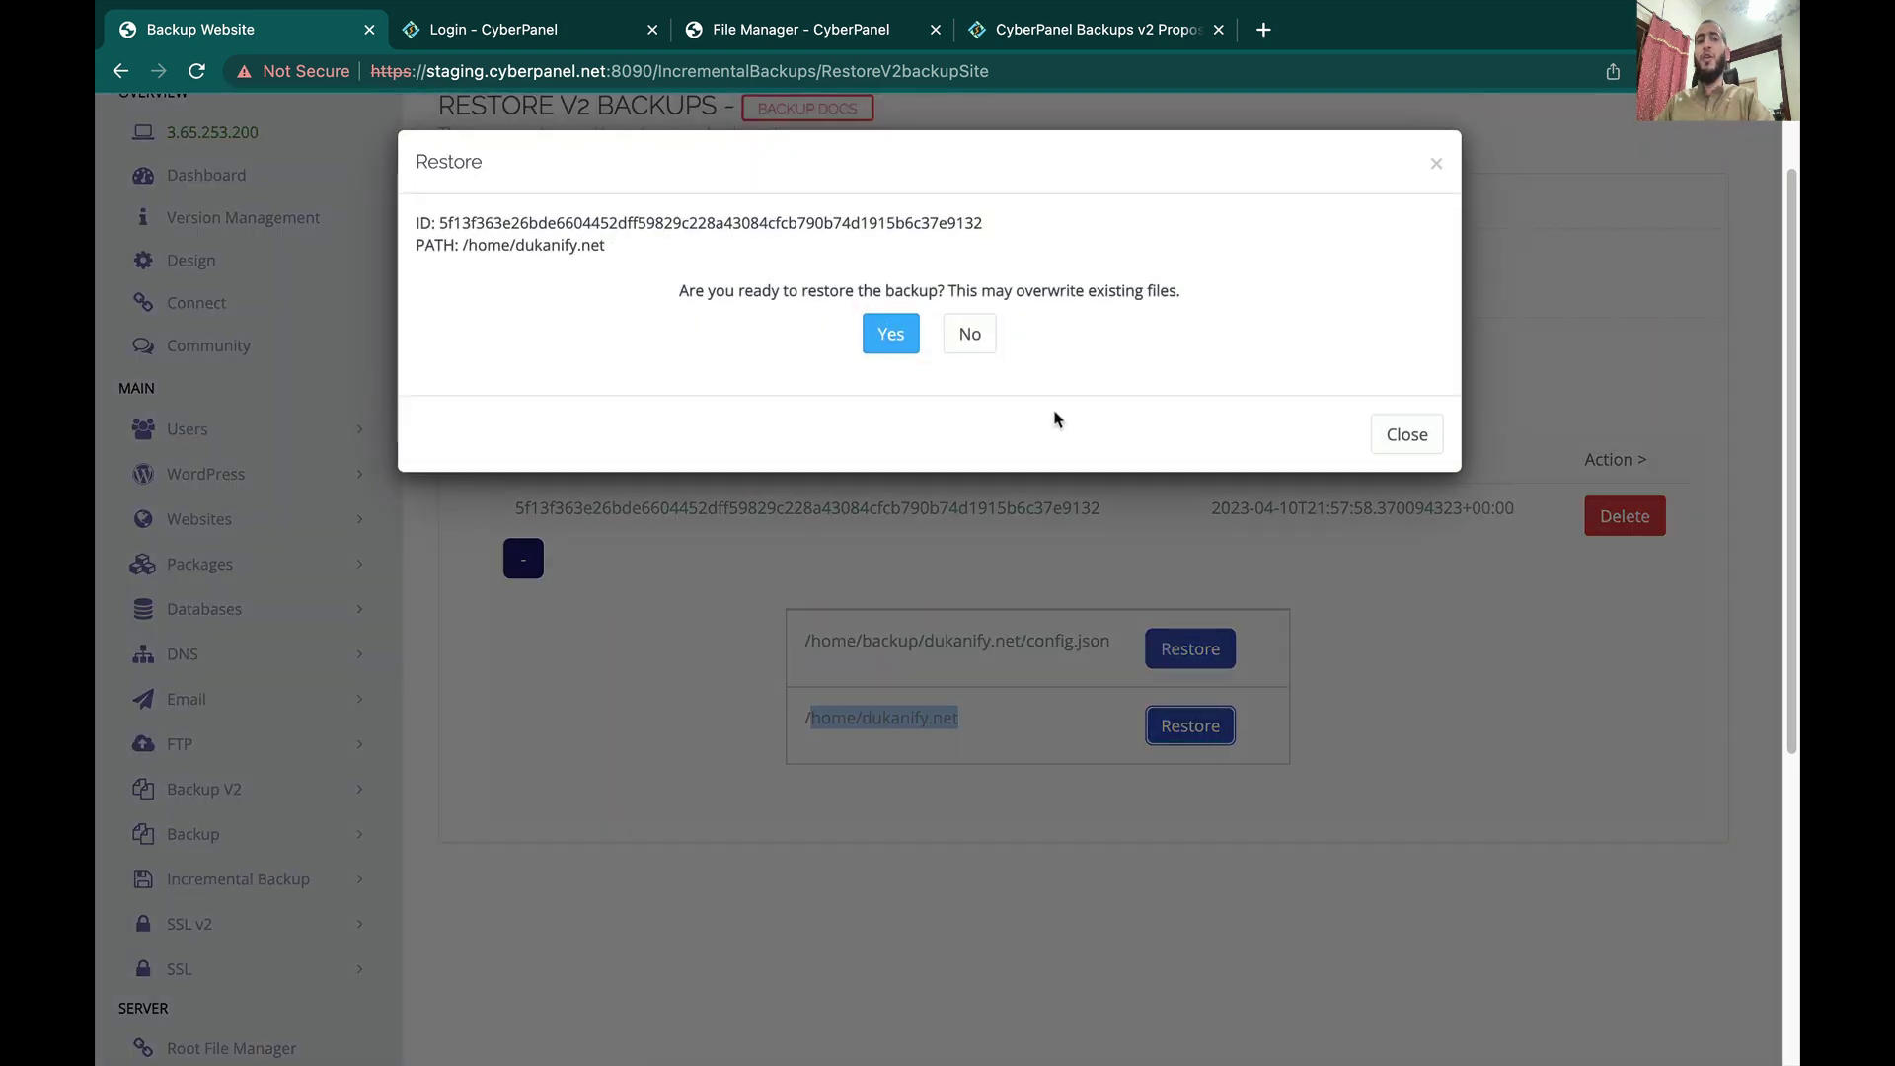
click(1425, 444)
click(943, 269)
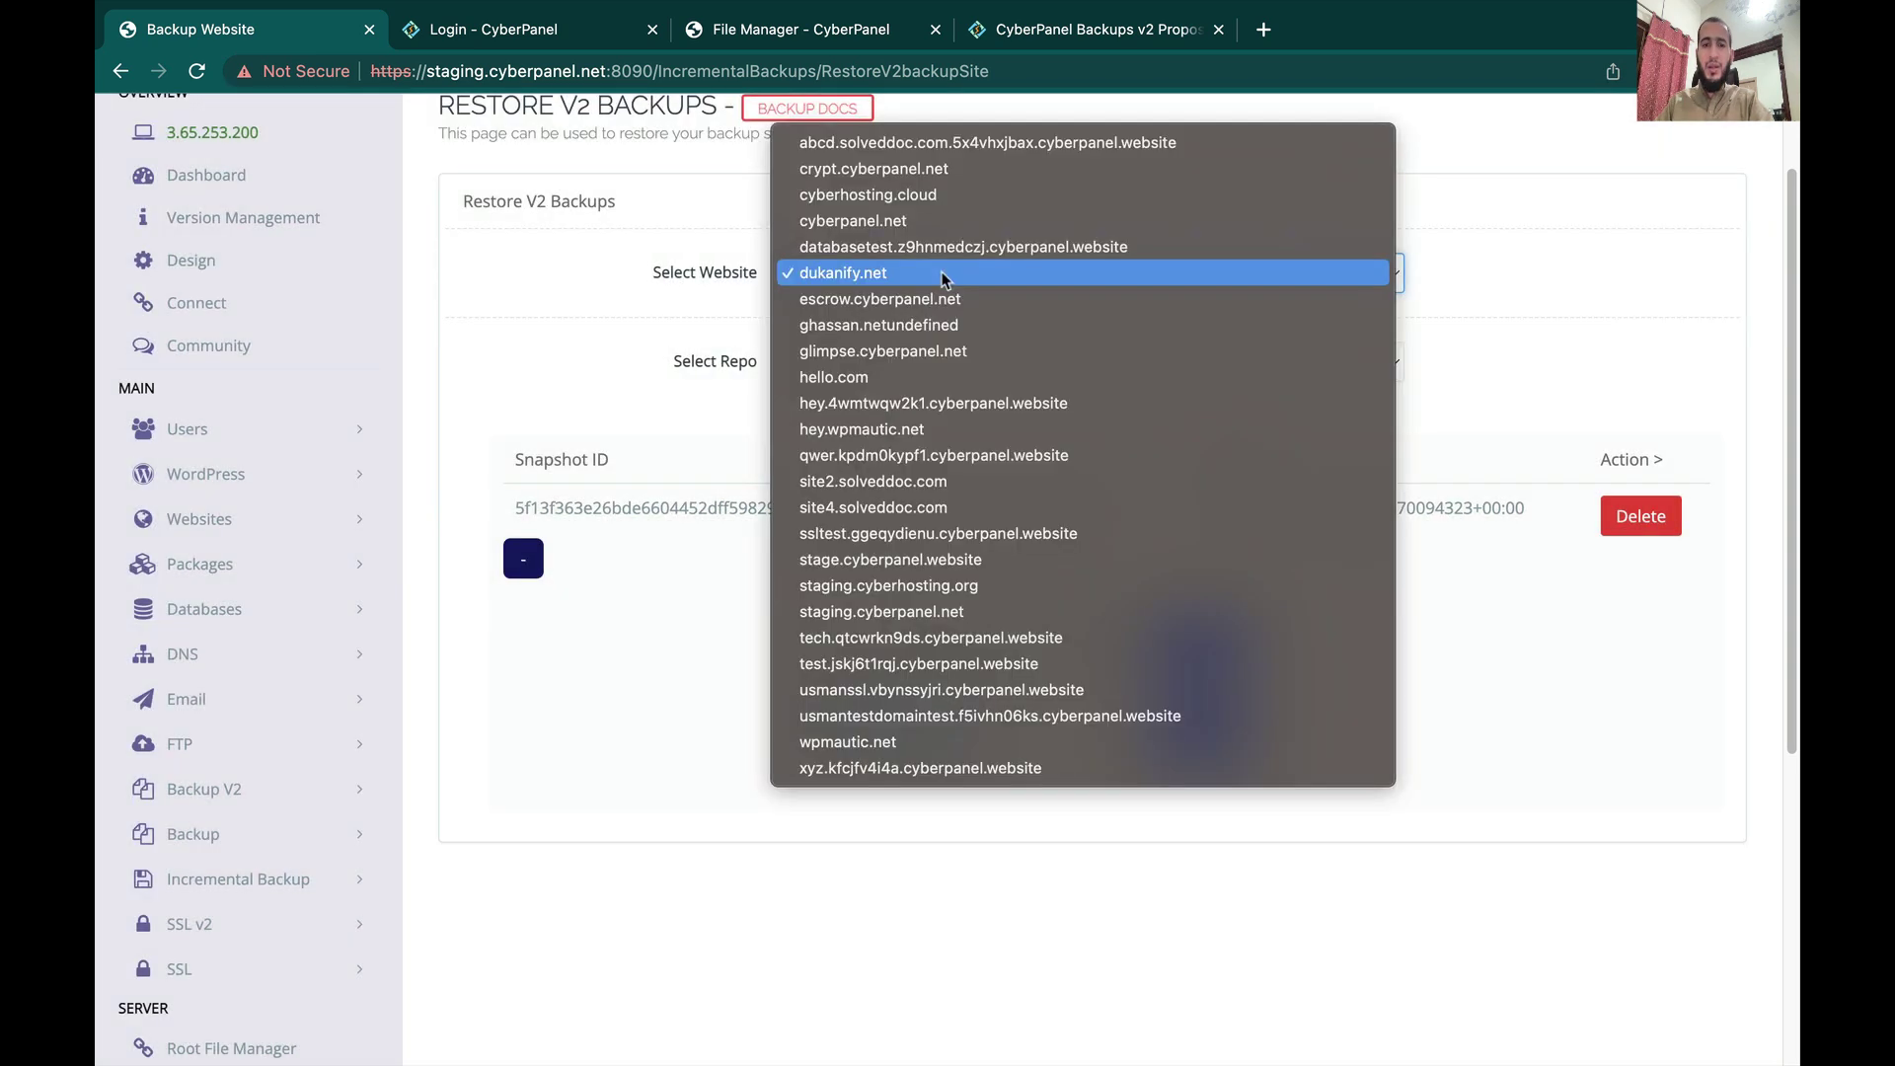
key(Escape)
key(c)
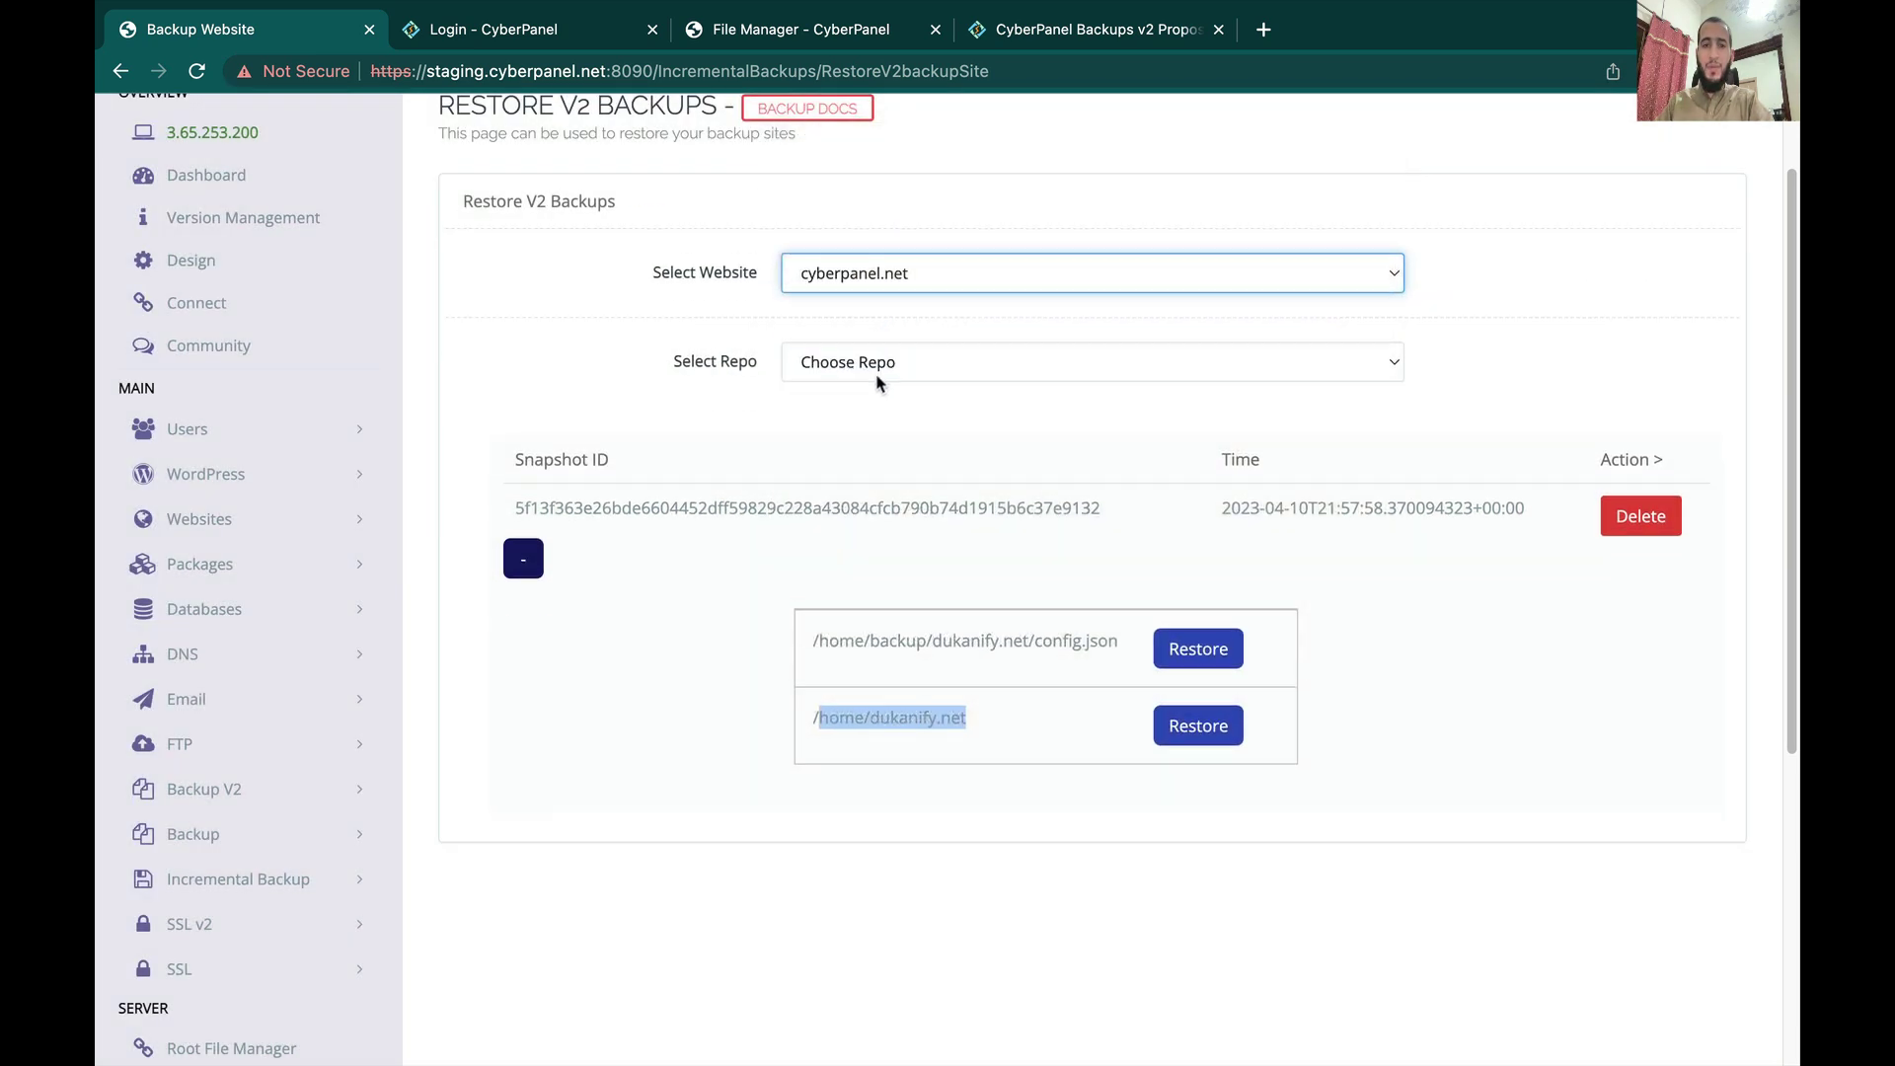
click(874, 363)
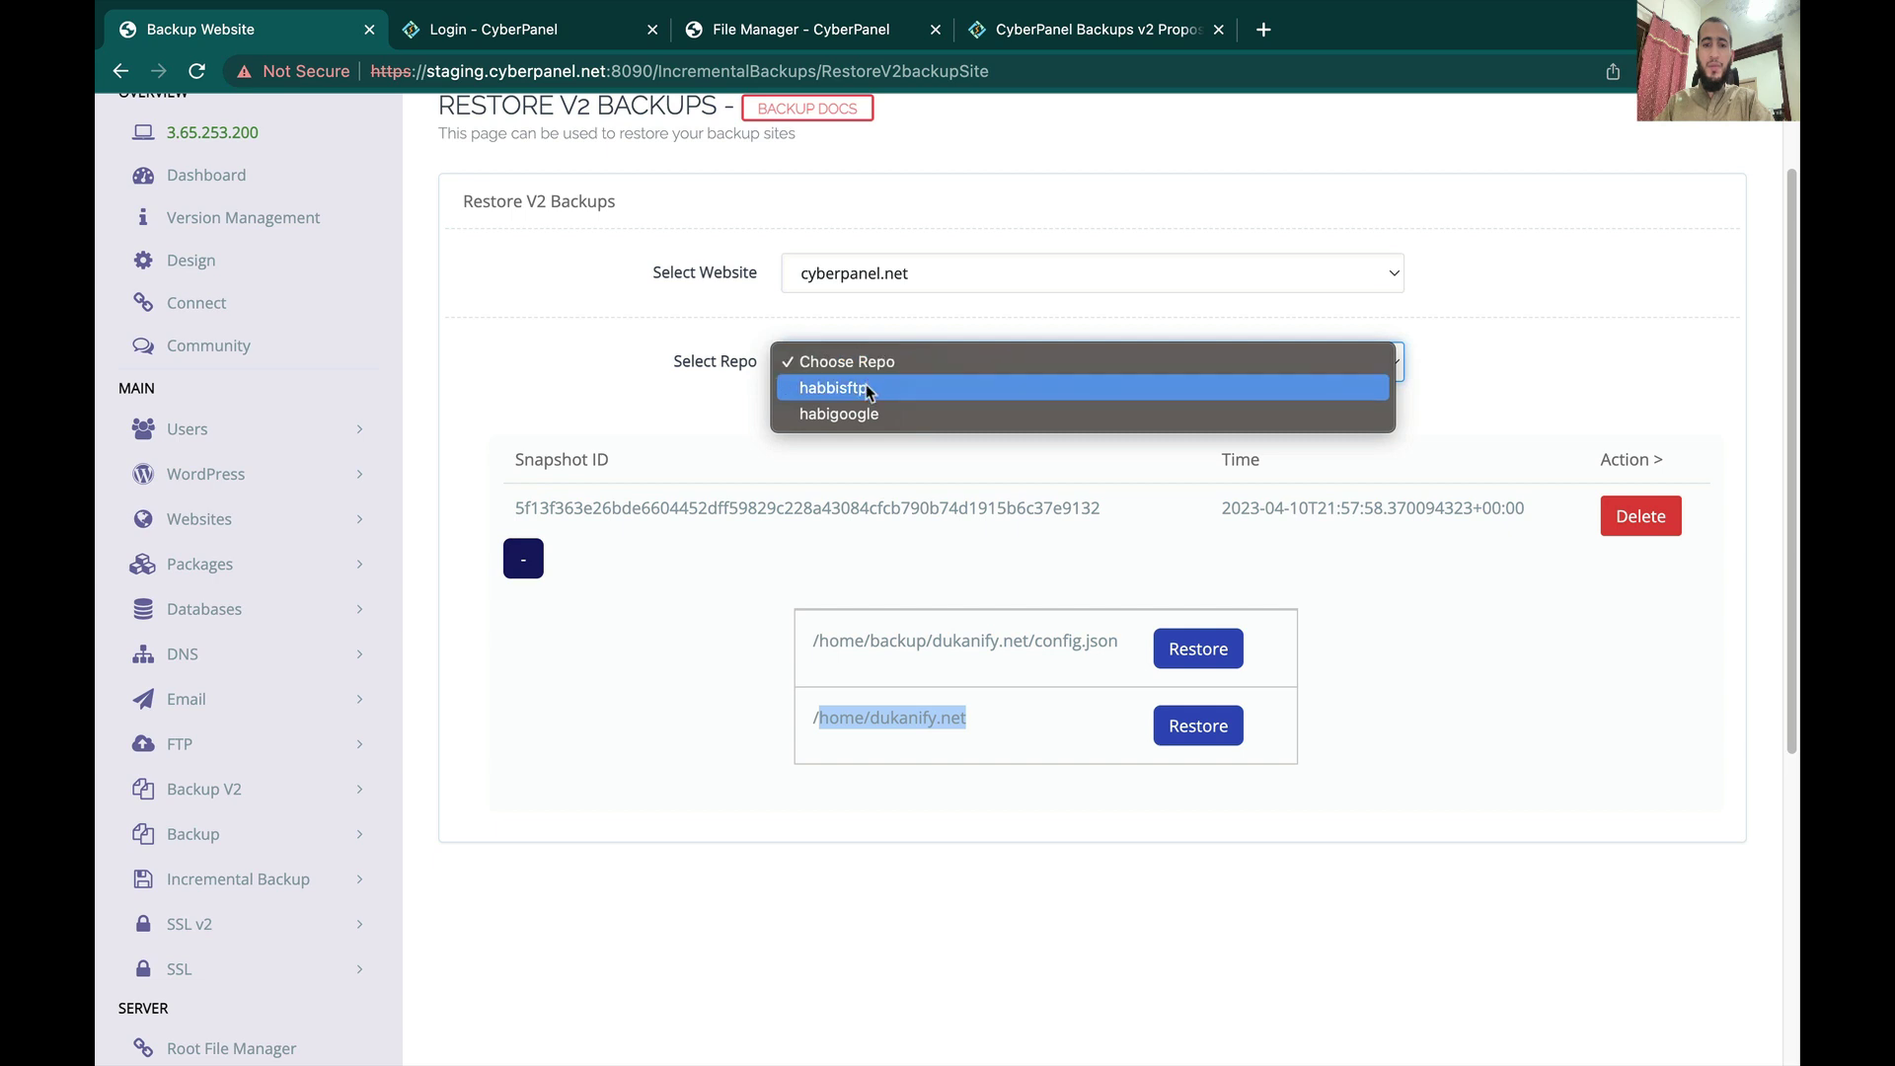
click(866, 386)
Step: Reload the restore page and load cyberpanel.net snapshots from the habigoogle repo
click(196, 70)
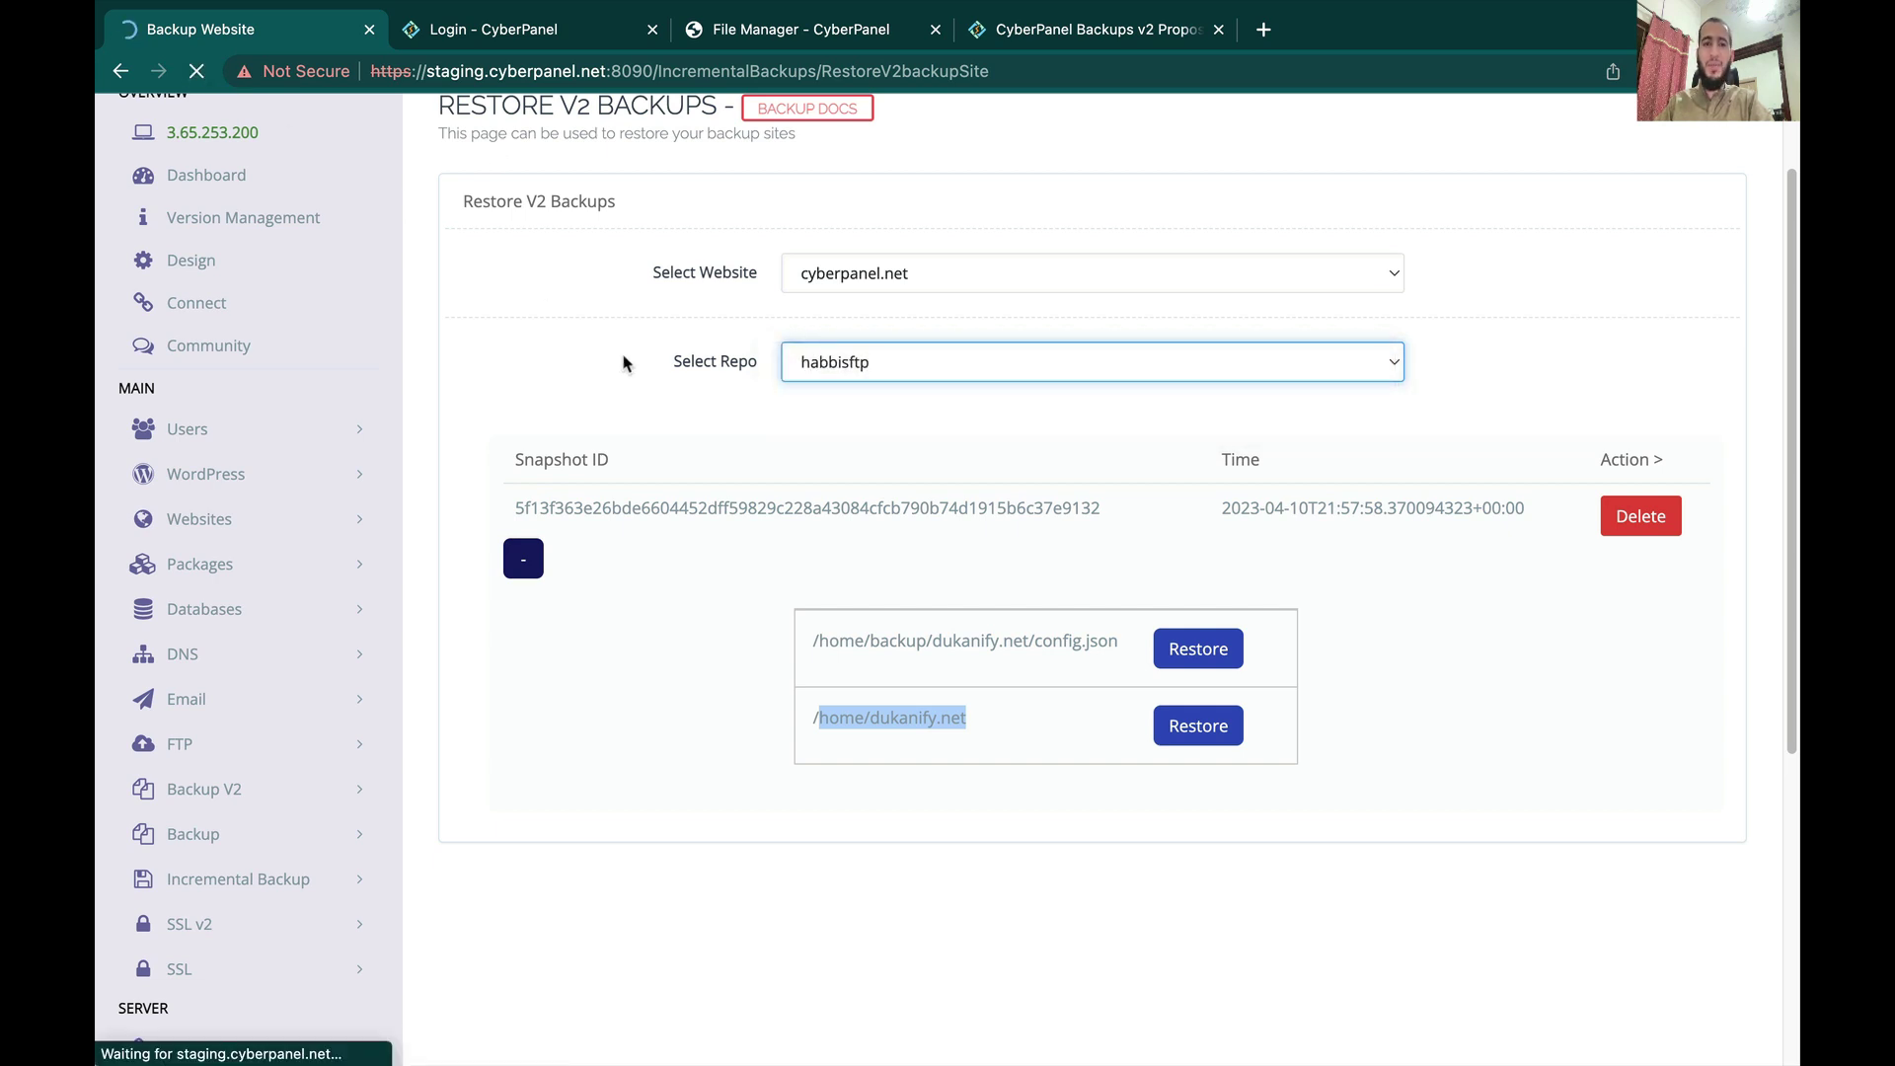
click(986, 282)
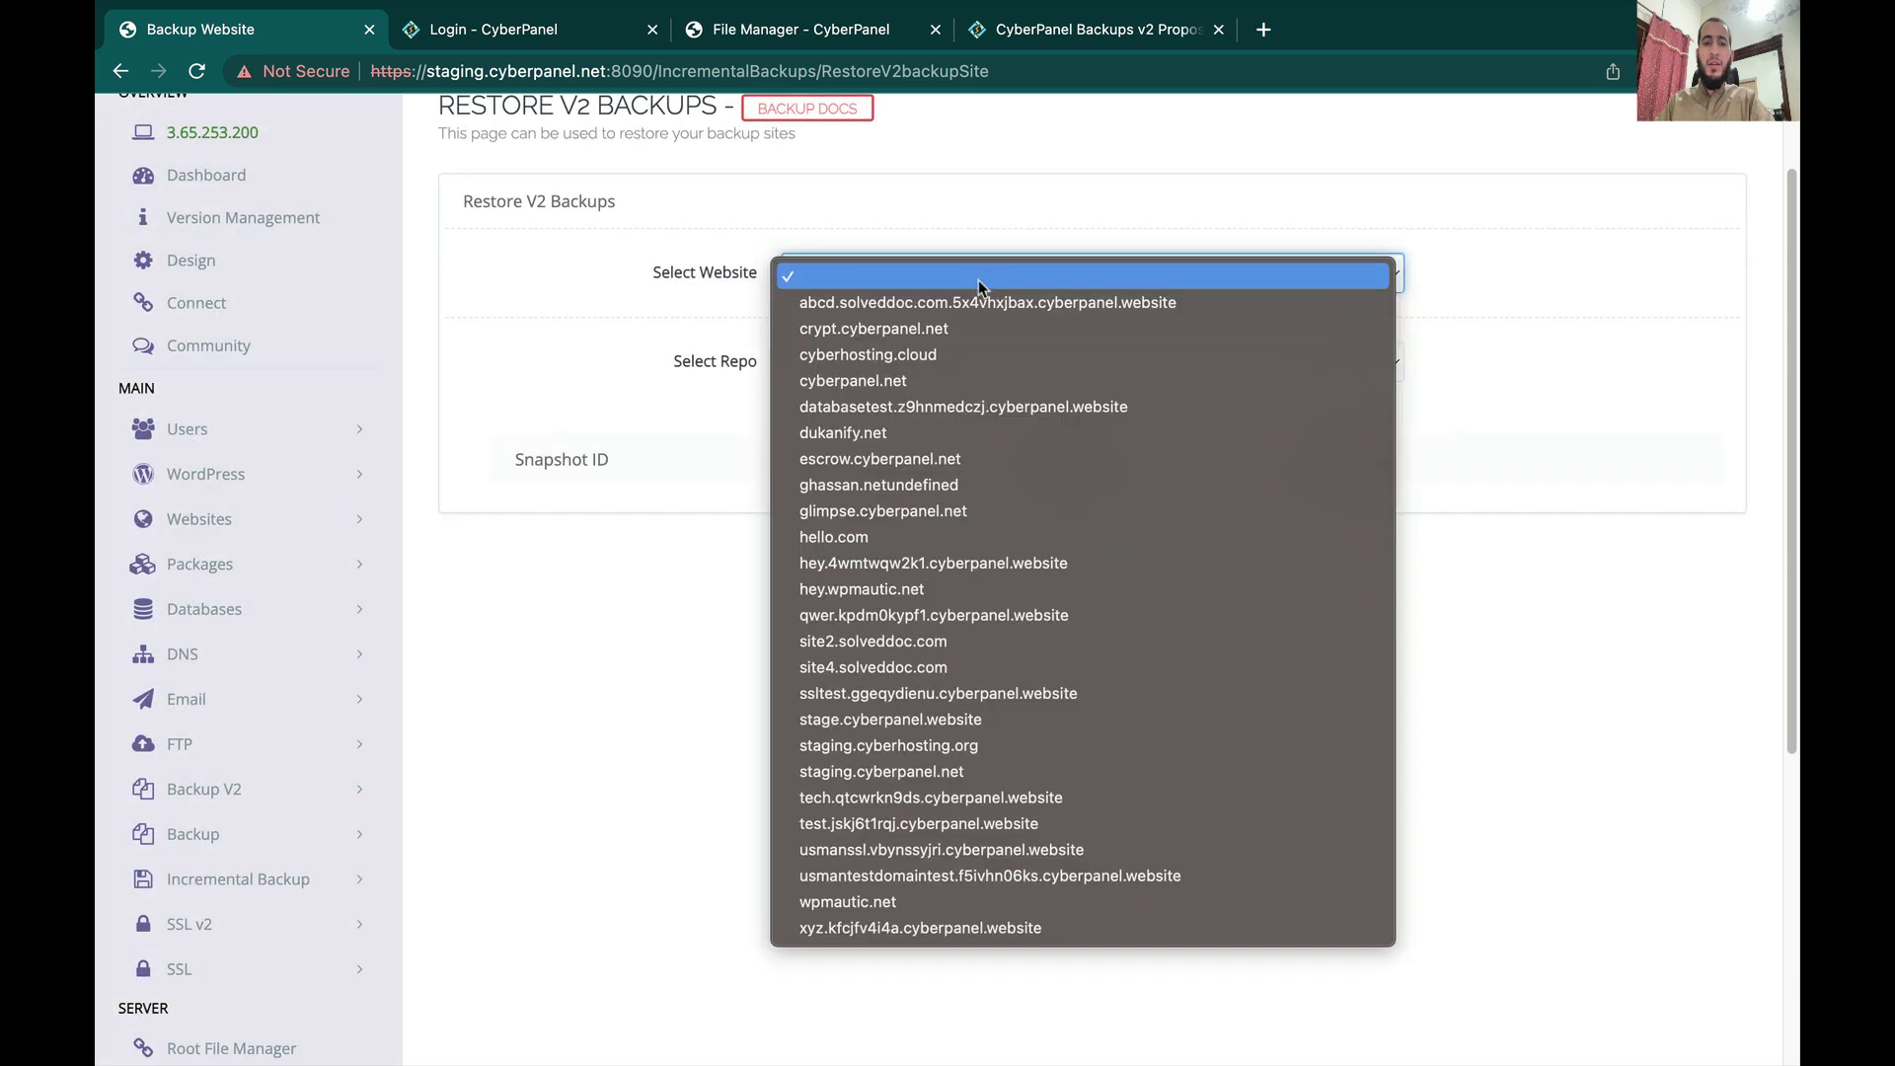
click(967, 375)
click(887, 375)
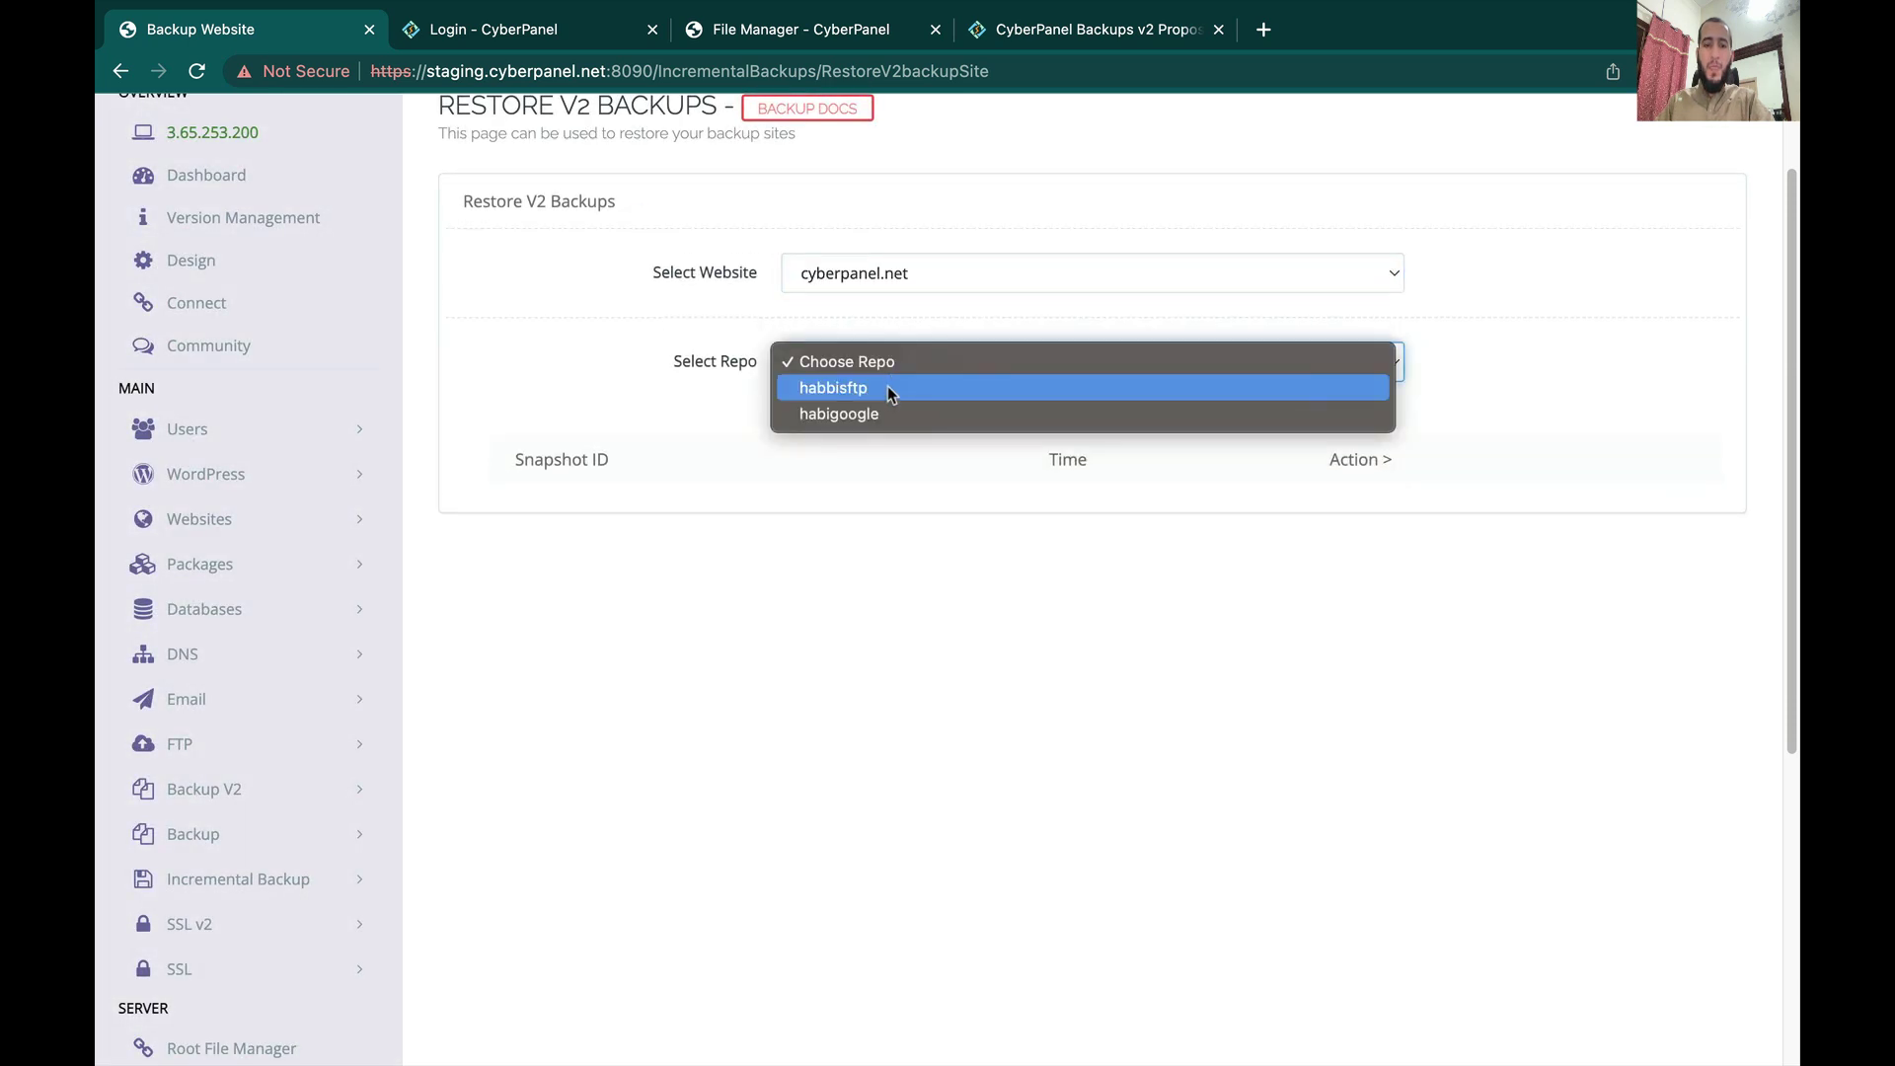
click(885, 414)
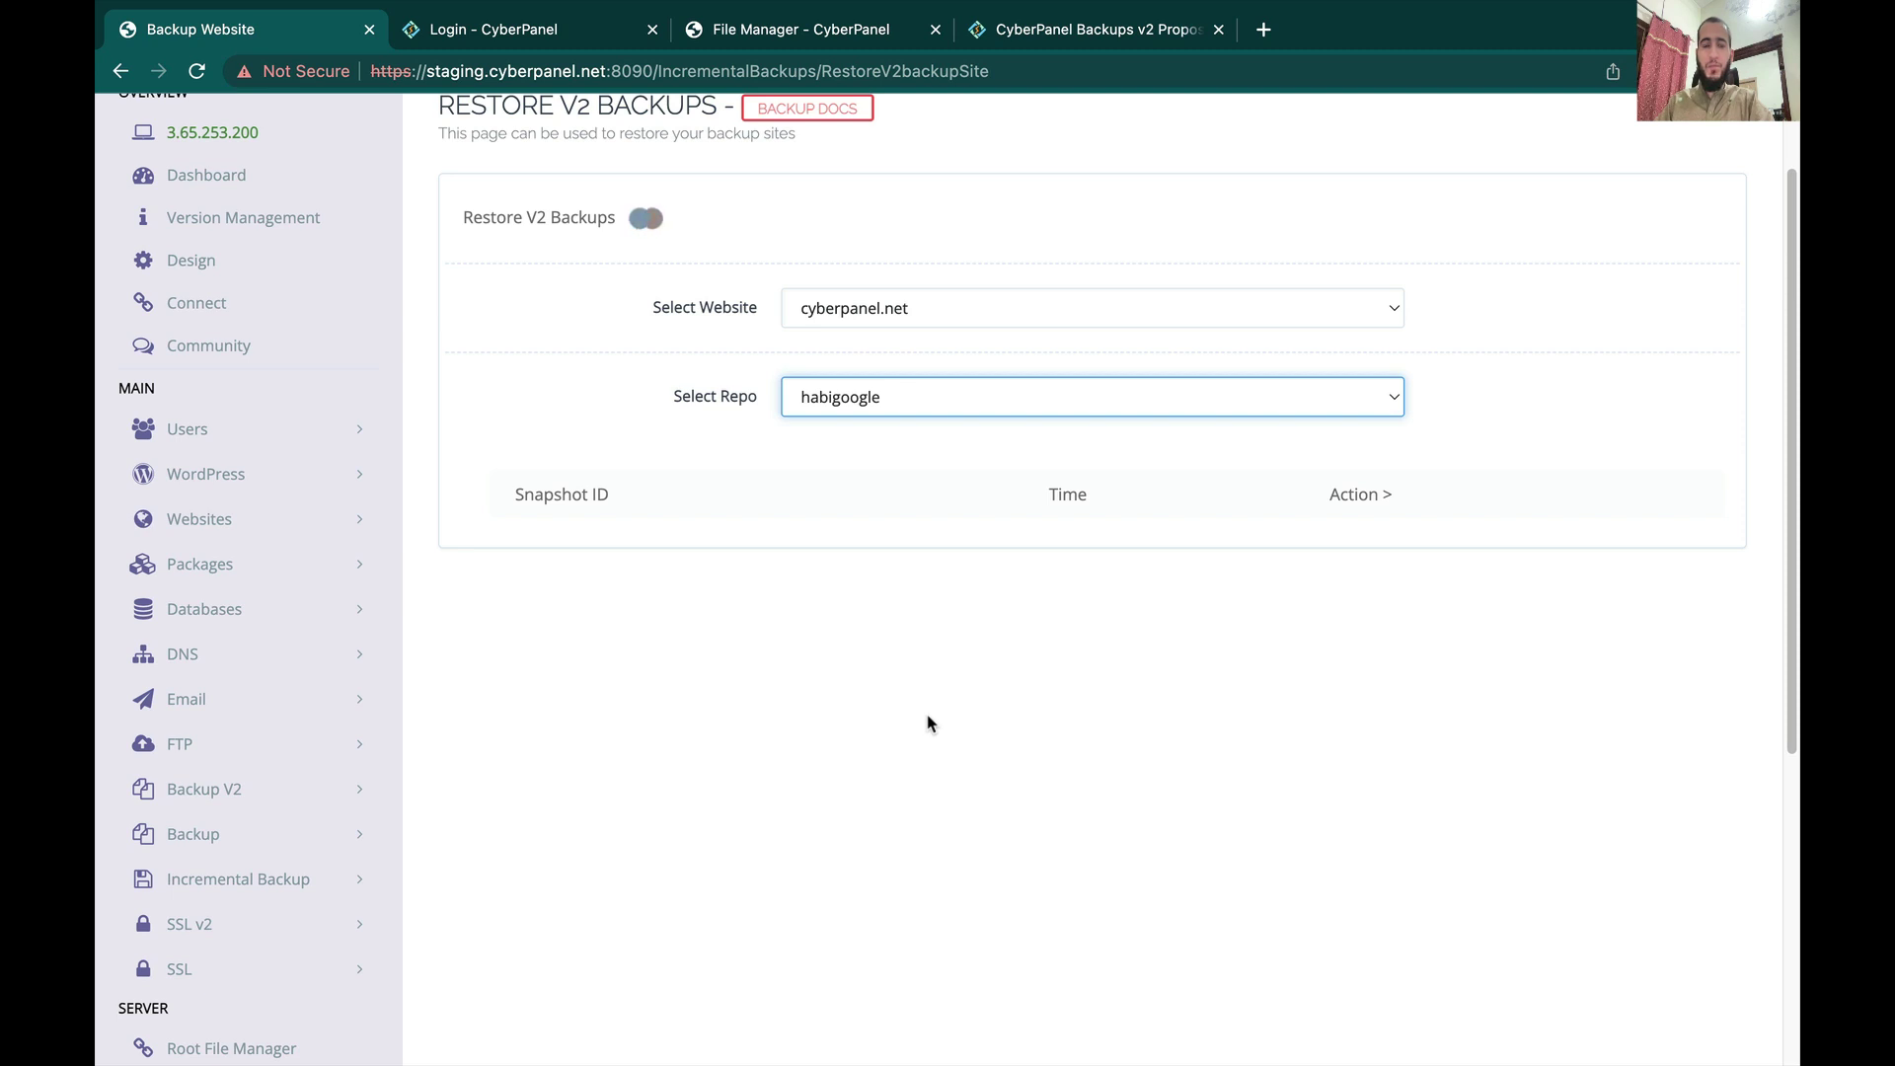
Step: Expand each cyberpanel.net snapshot, including 2023-04-10, to list its restorable files
click(528, 570)
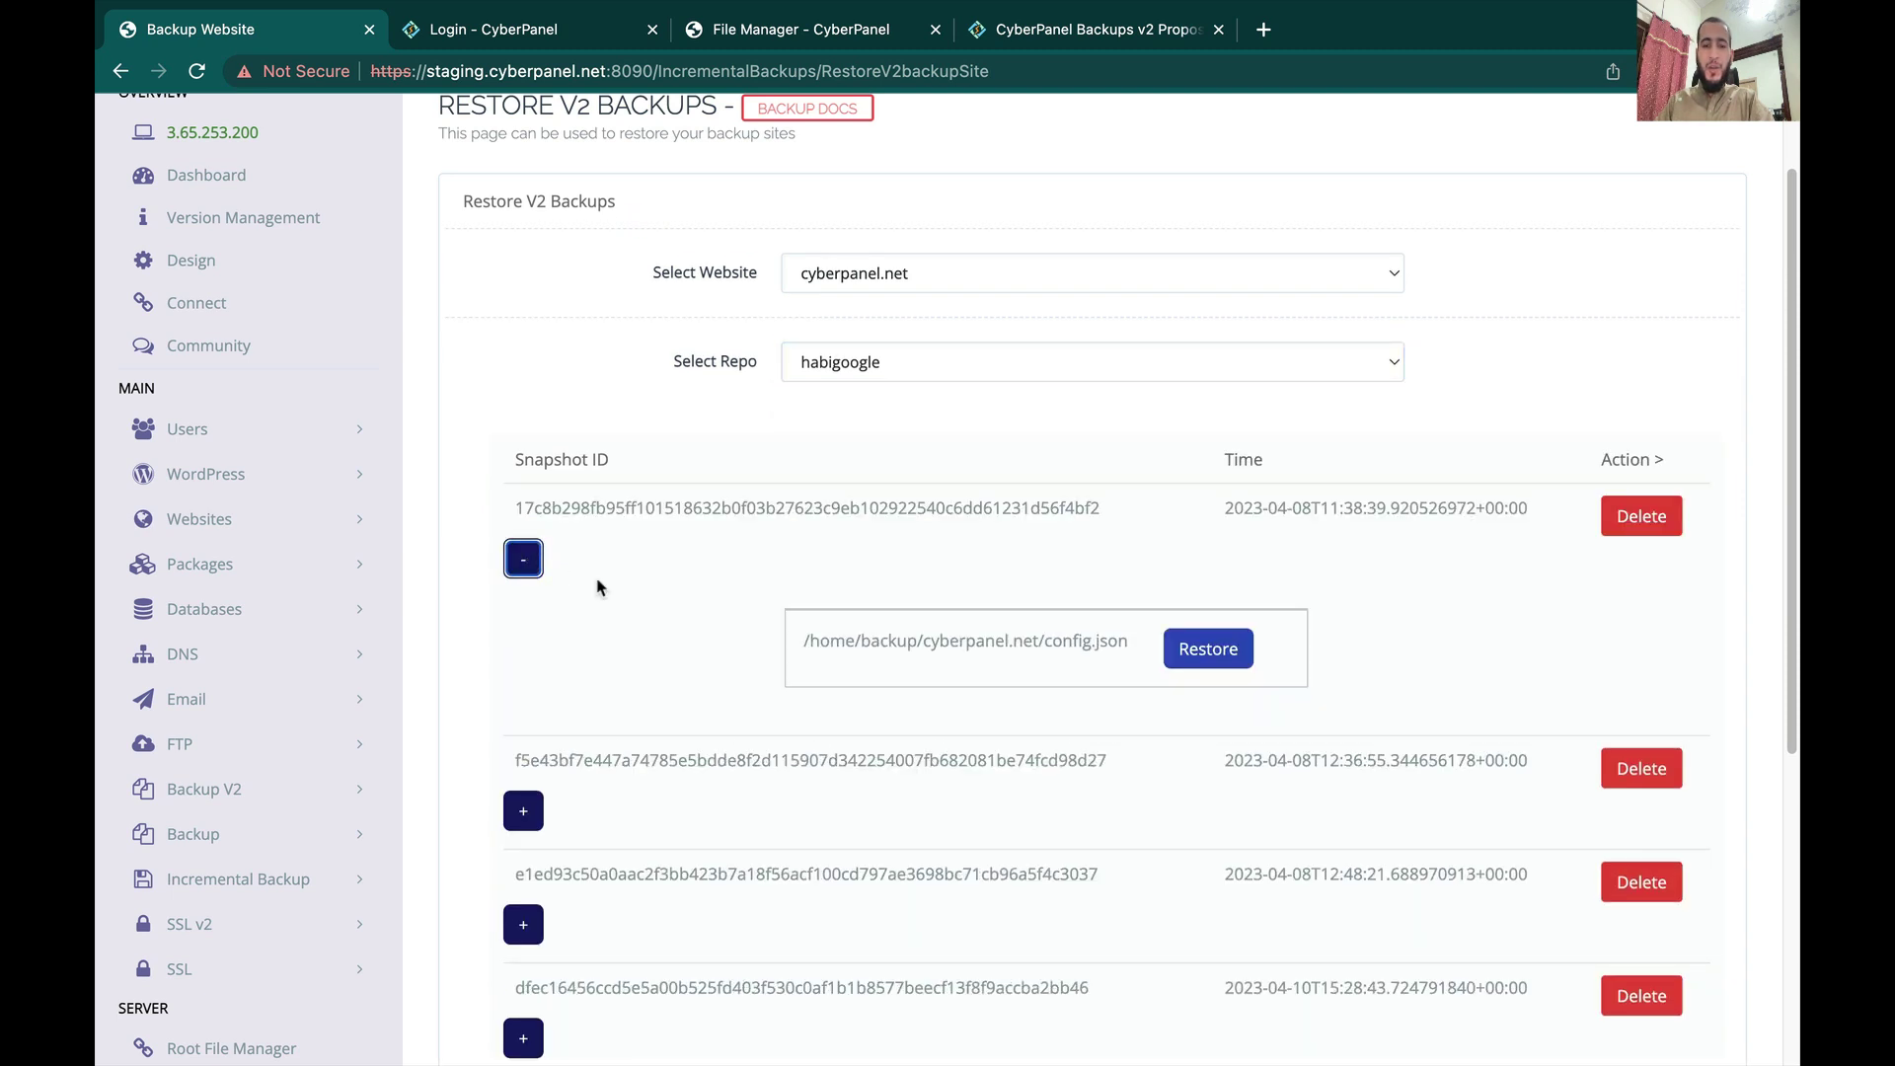
scroll(632, 612, down, 3)
click(518, 647)
scroll(513, 656, down, 2)
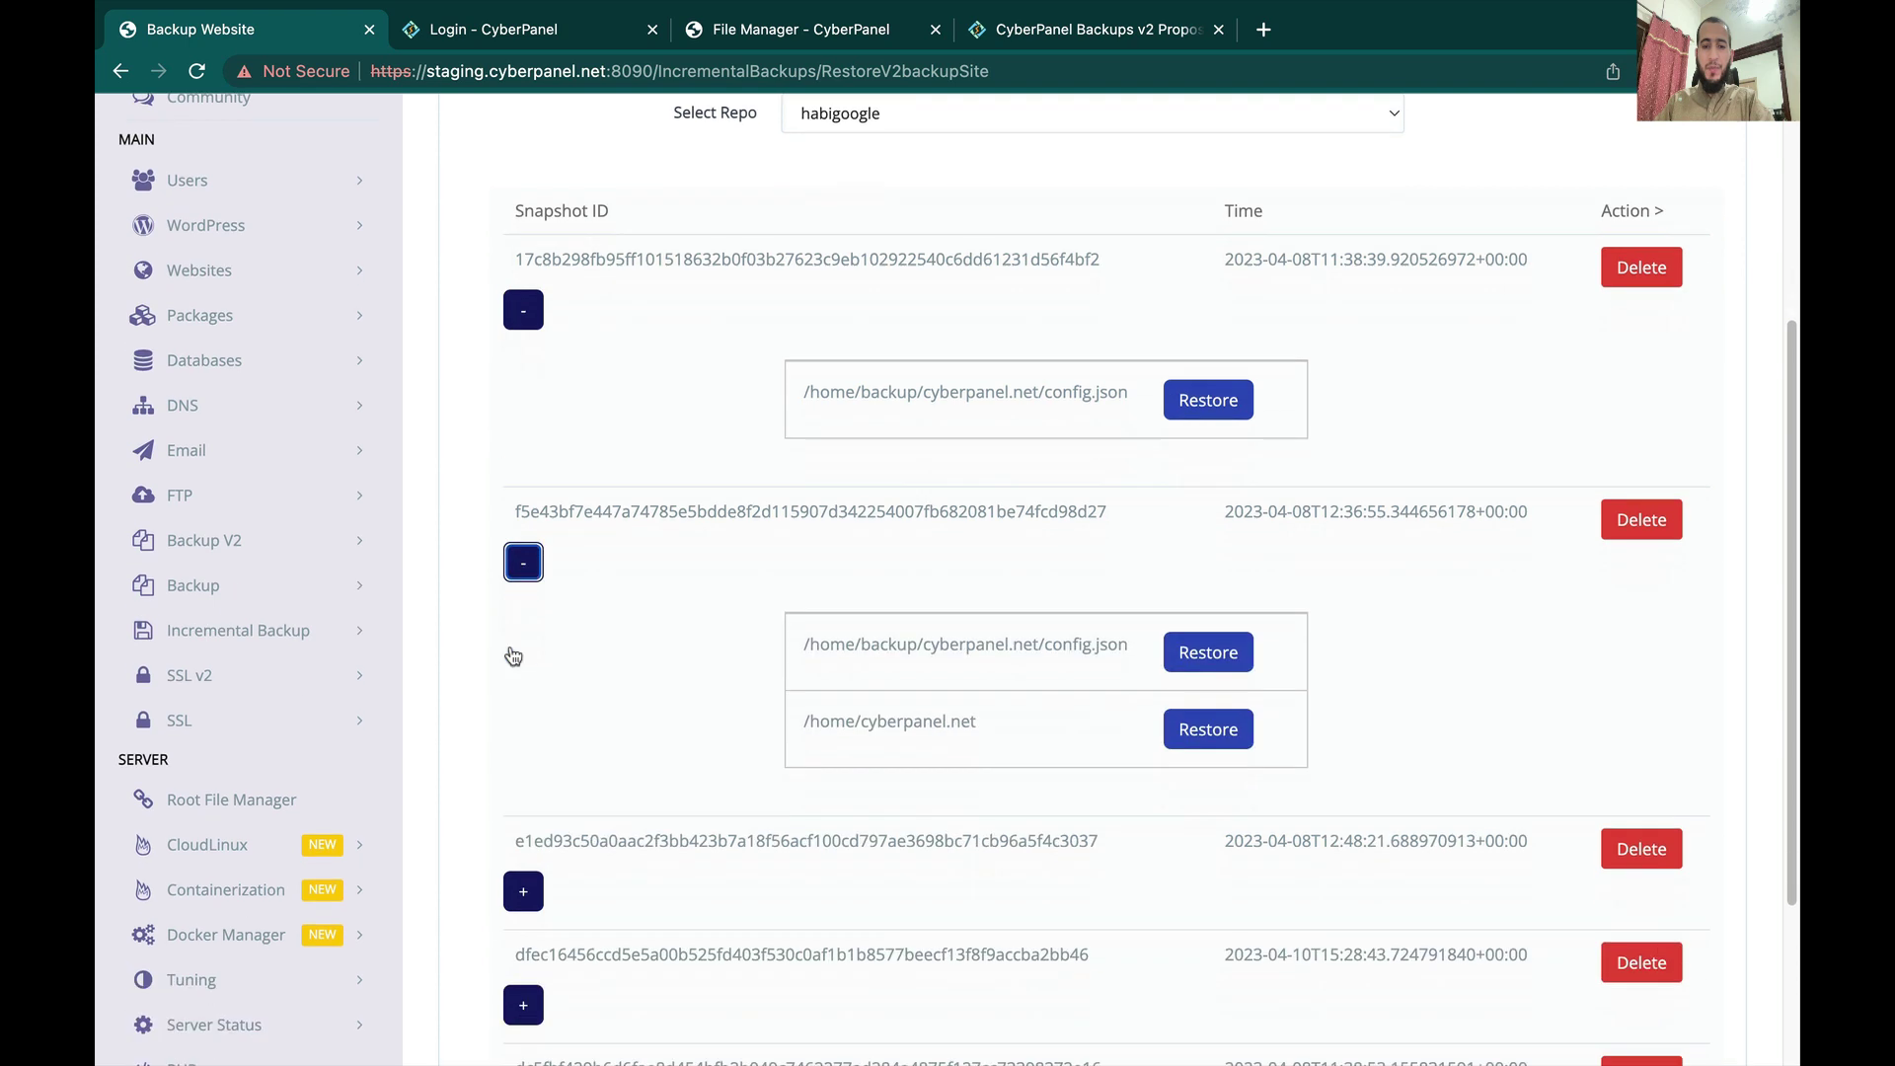
scroll(514, 612, down, 3)
click(521, 625)
scroll(521, 631, down, 2)
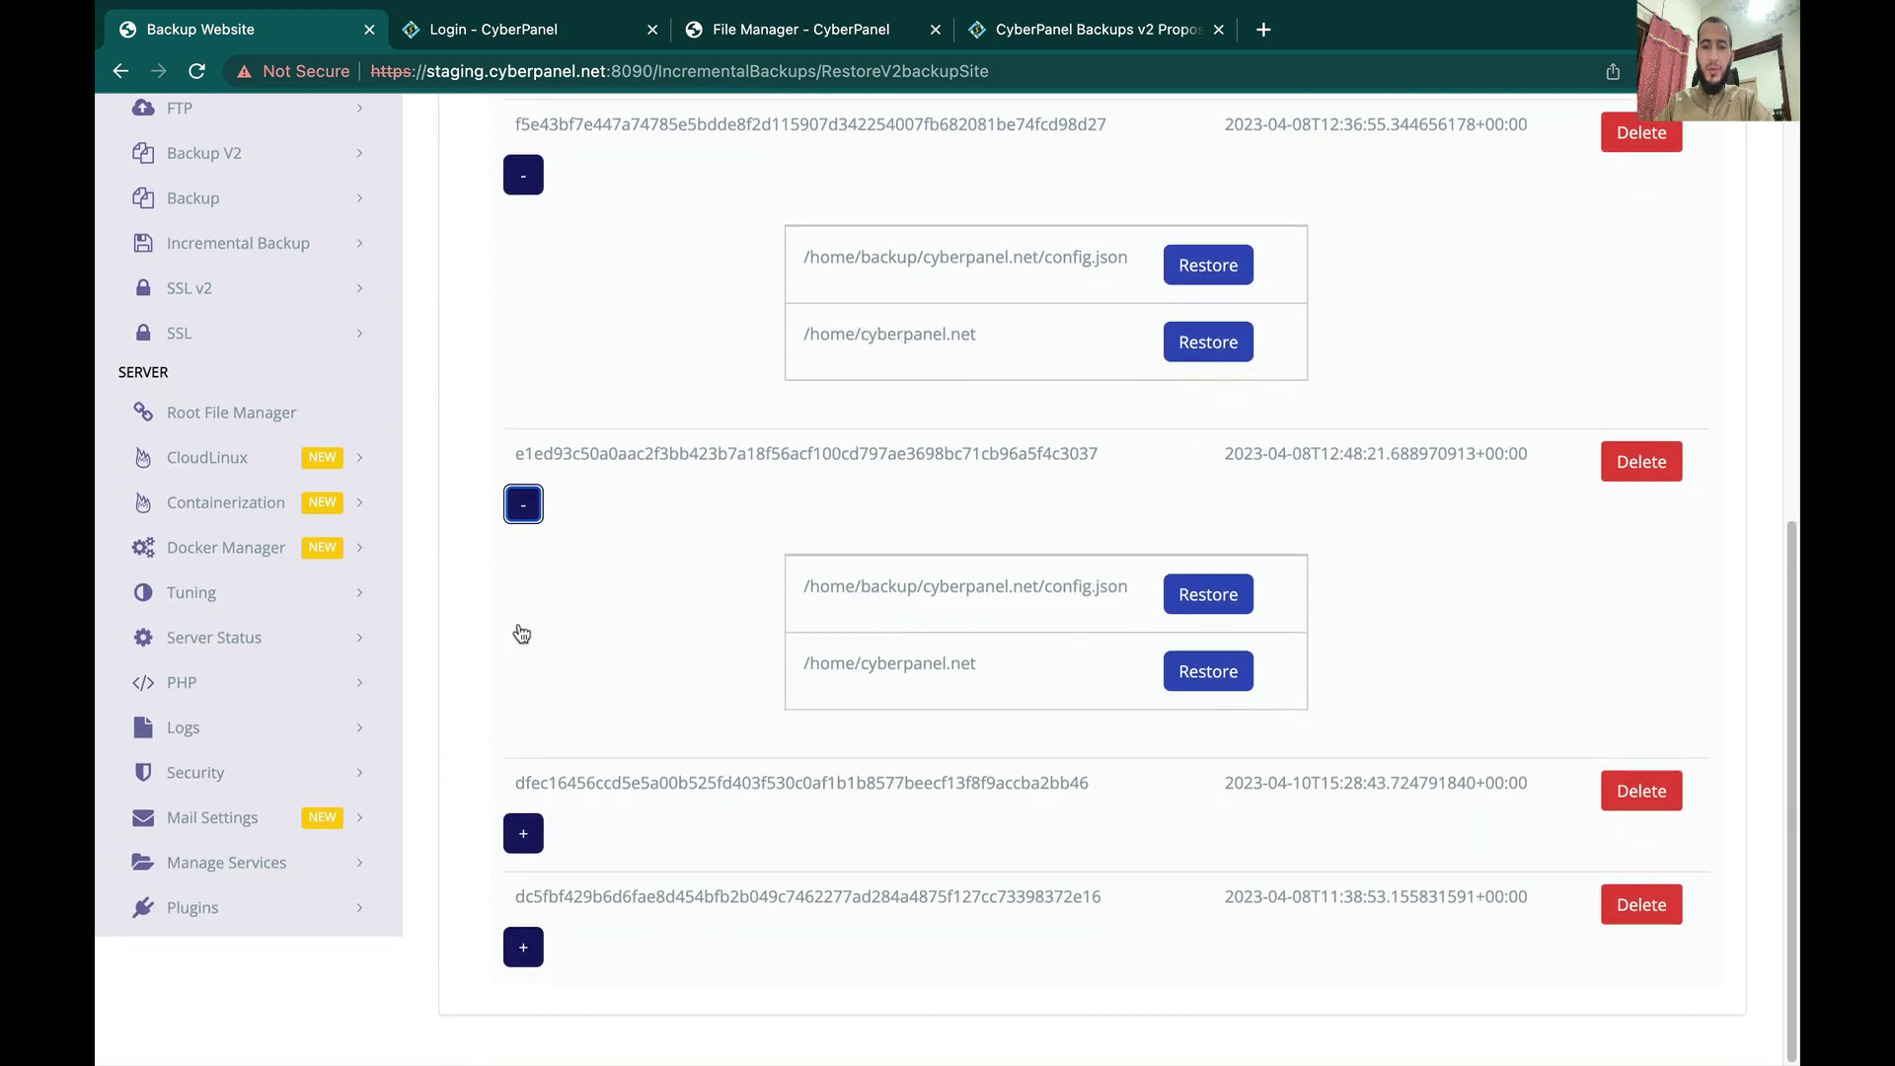
click(523, 831)
scroll(524, 832, down, 5)
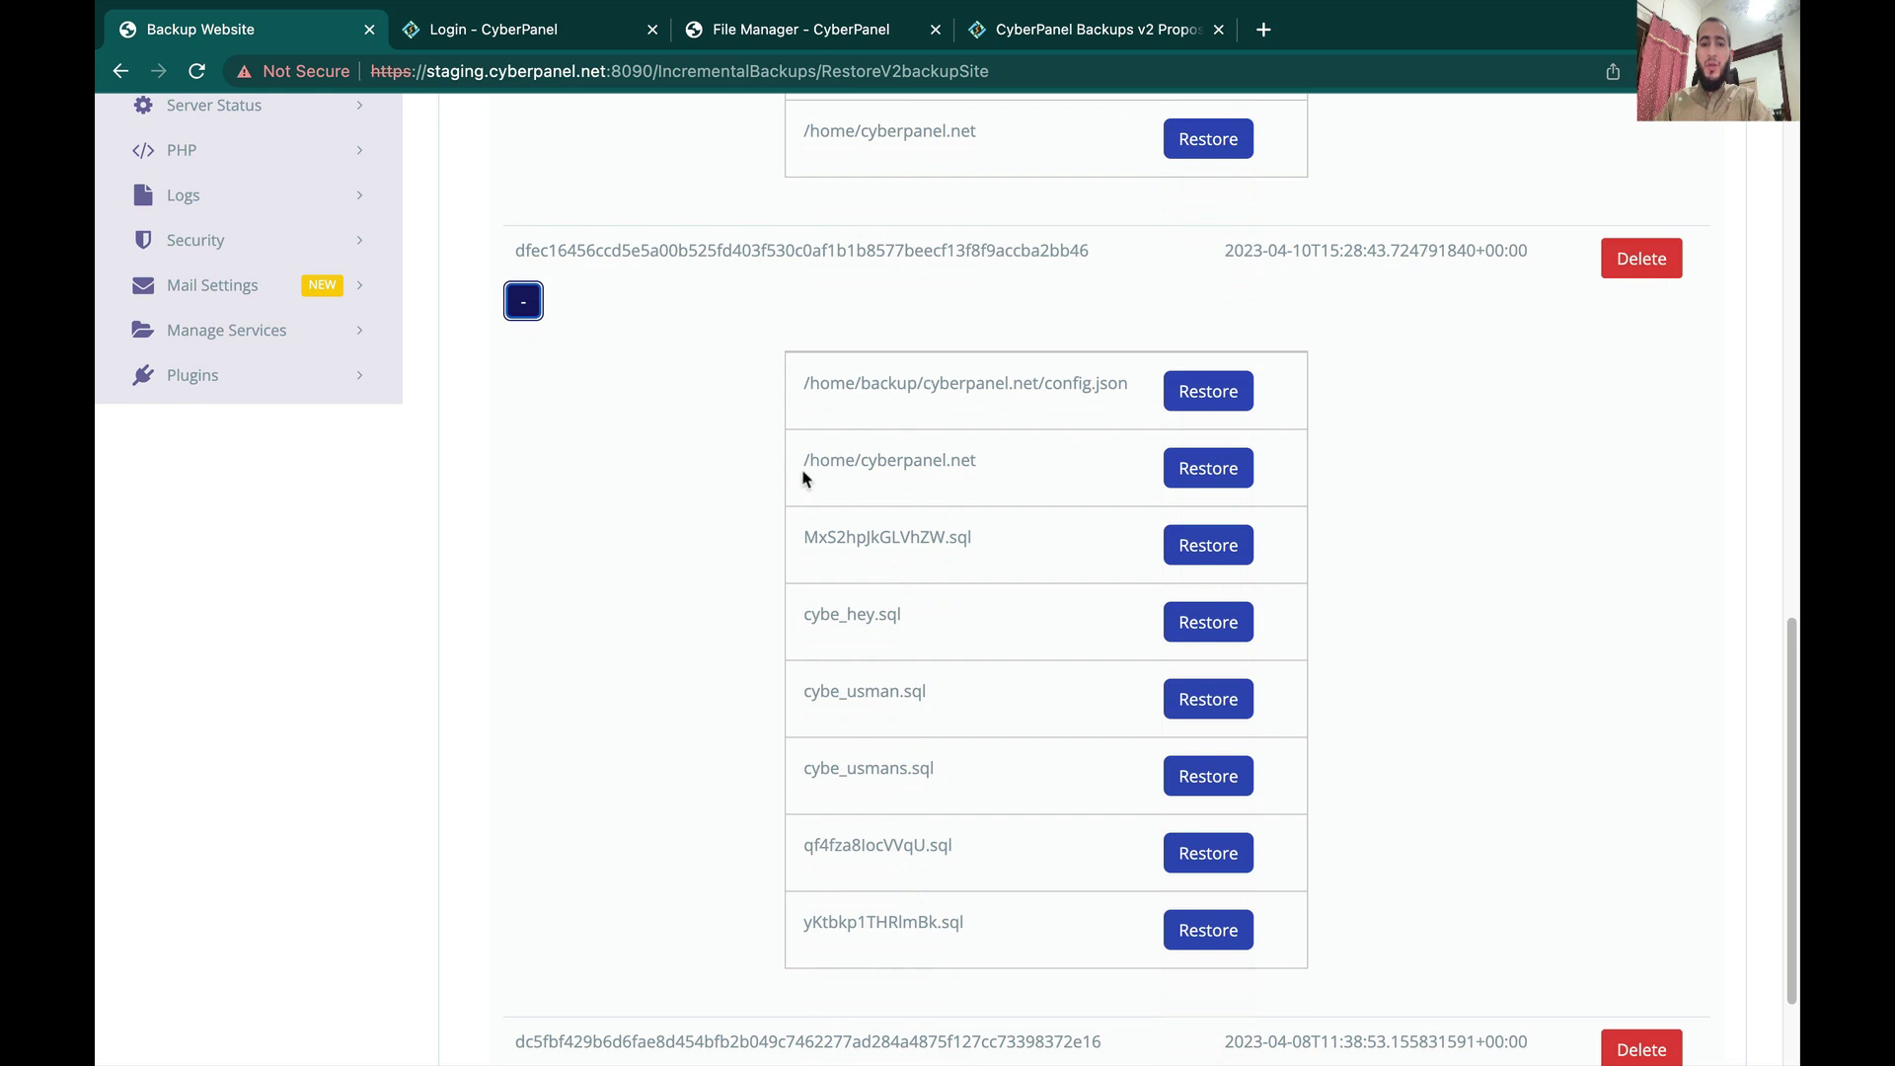
Step: Highlight the /home/cyberpanel.net path, the MxS2hpJkGLVhZW.sql, cybe_hey.sql and cybe_usman.sql dumps, and config.json
drag(802, 474, 977, 482)
click(929, 533)
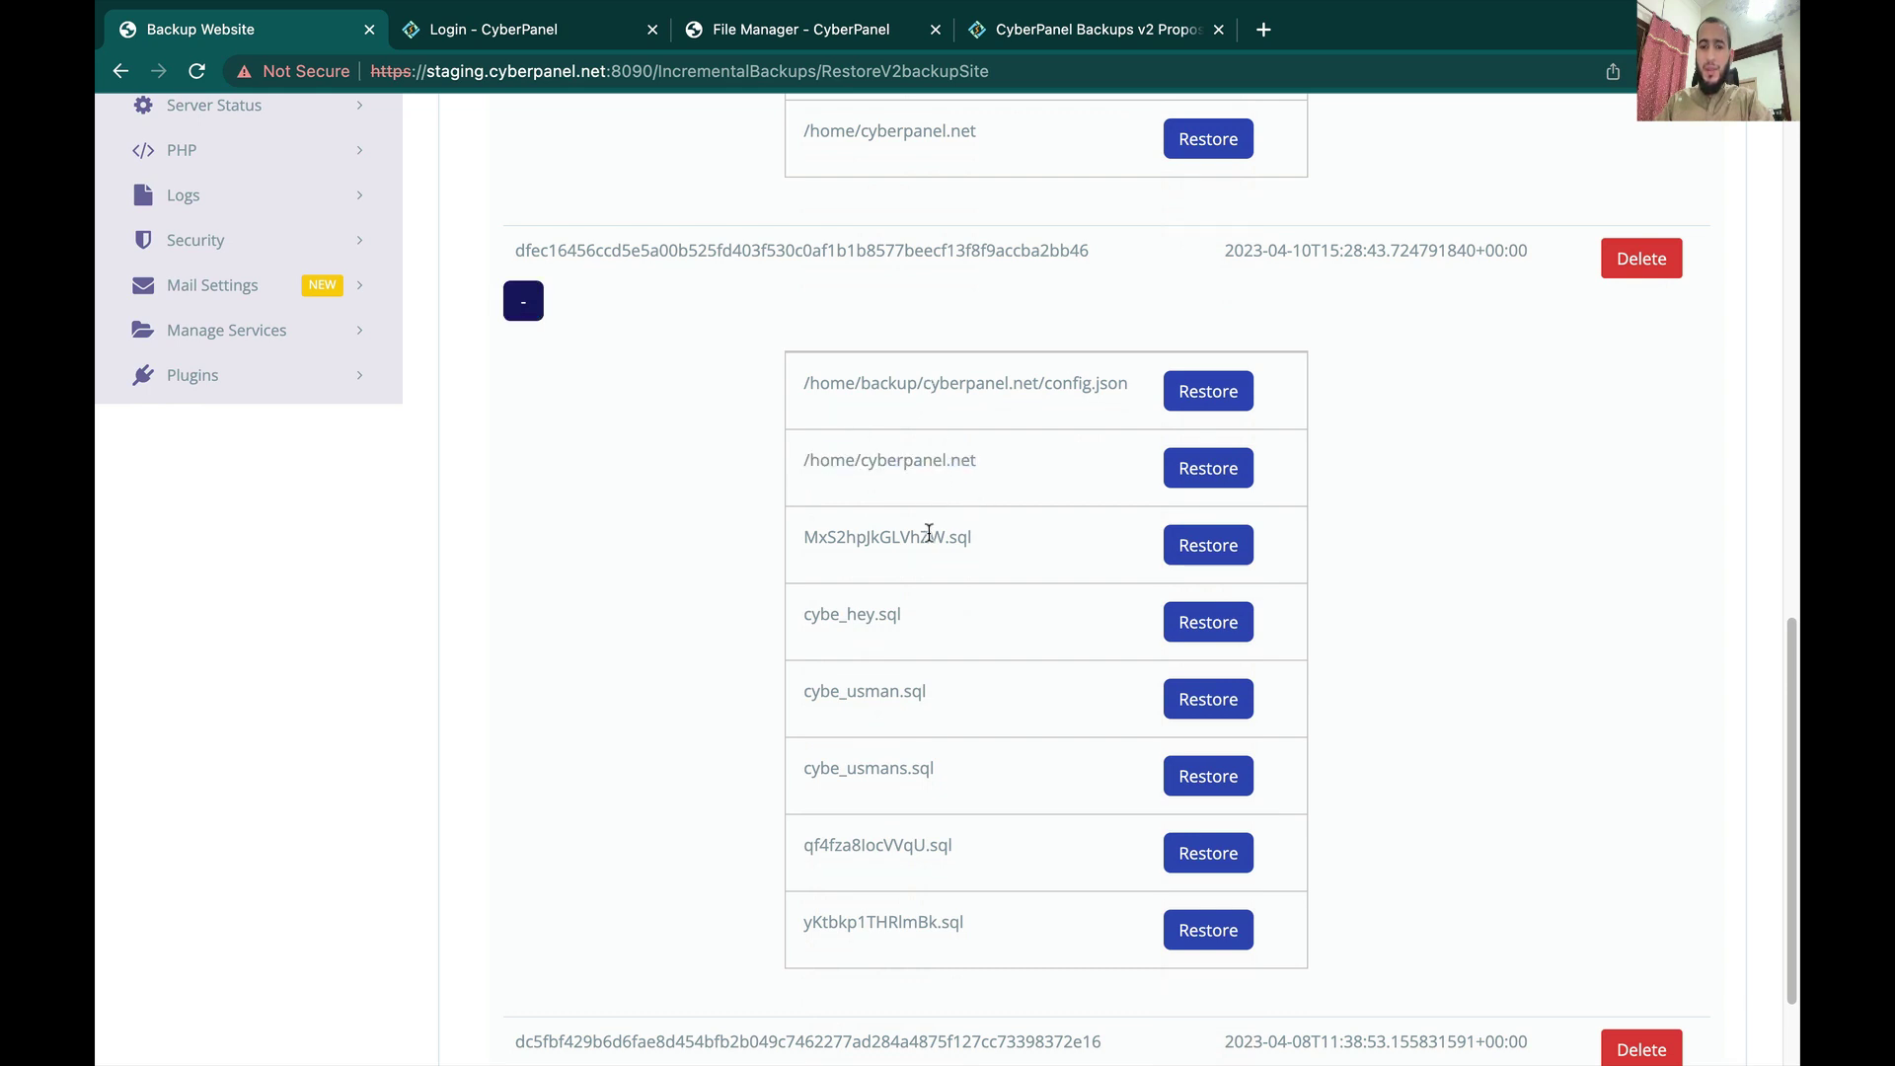
triple_click(928, 532)
double_click(887, 612)
triple_click(887, 612)
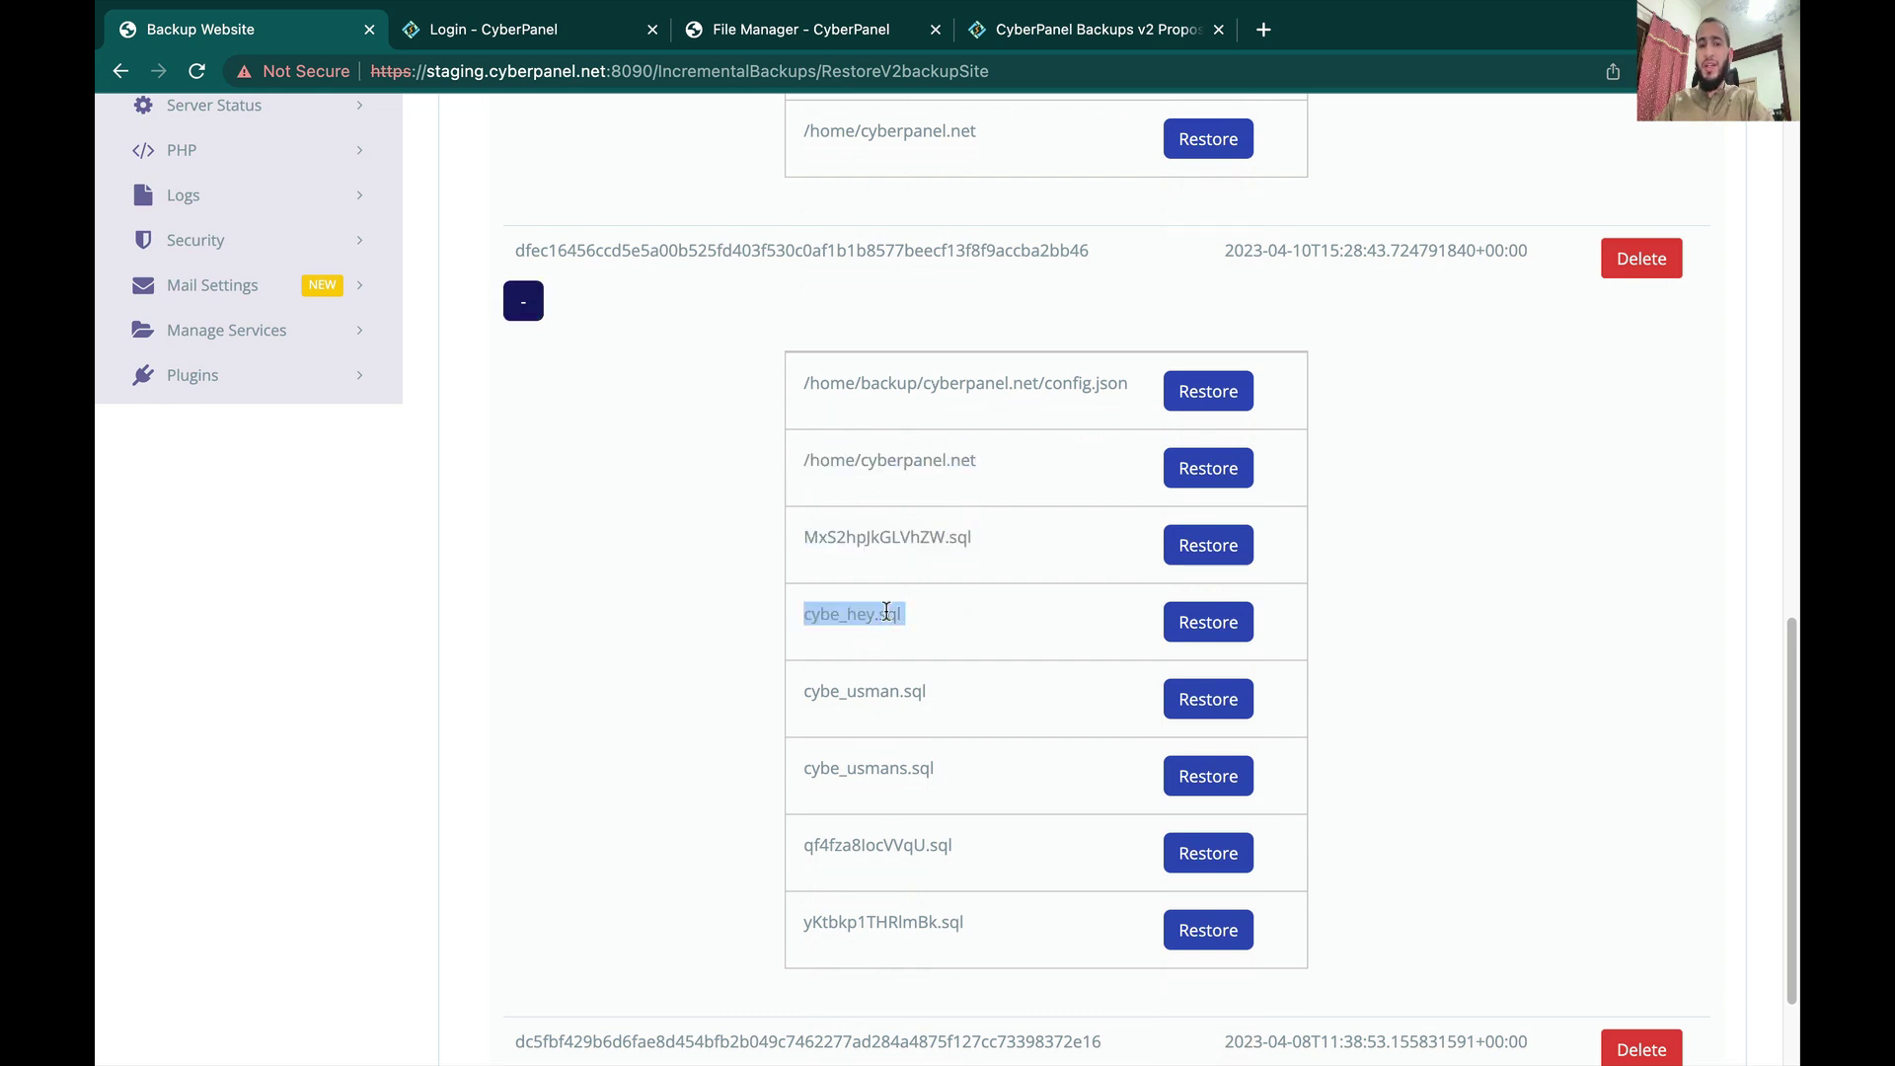
triple_click(872, 697)
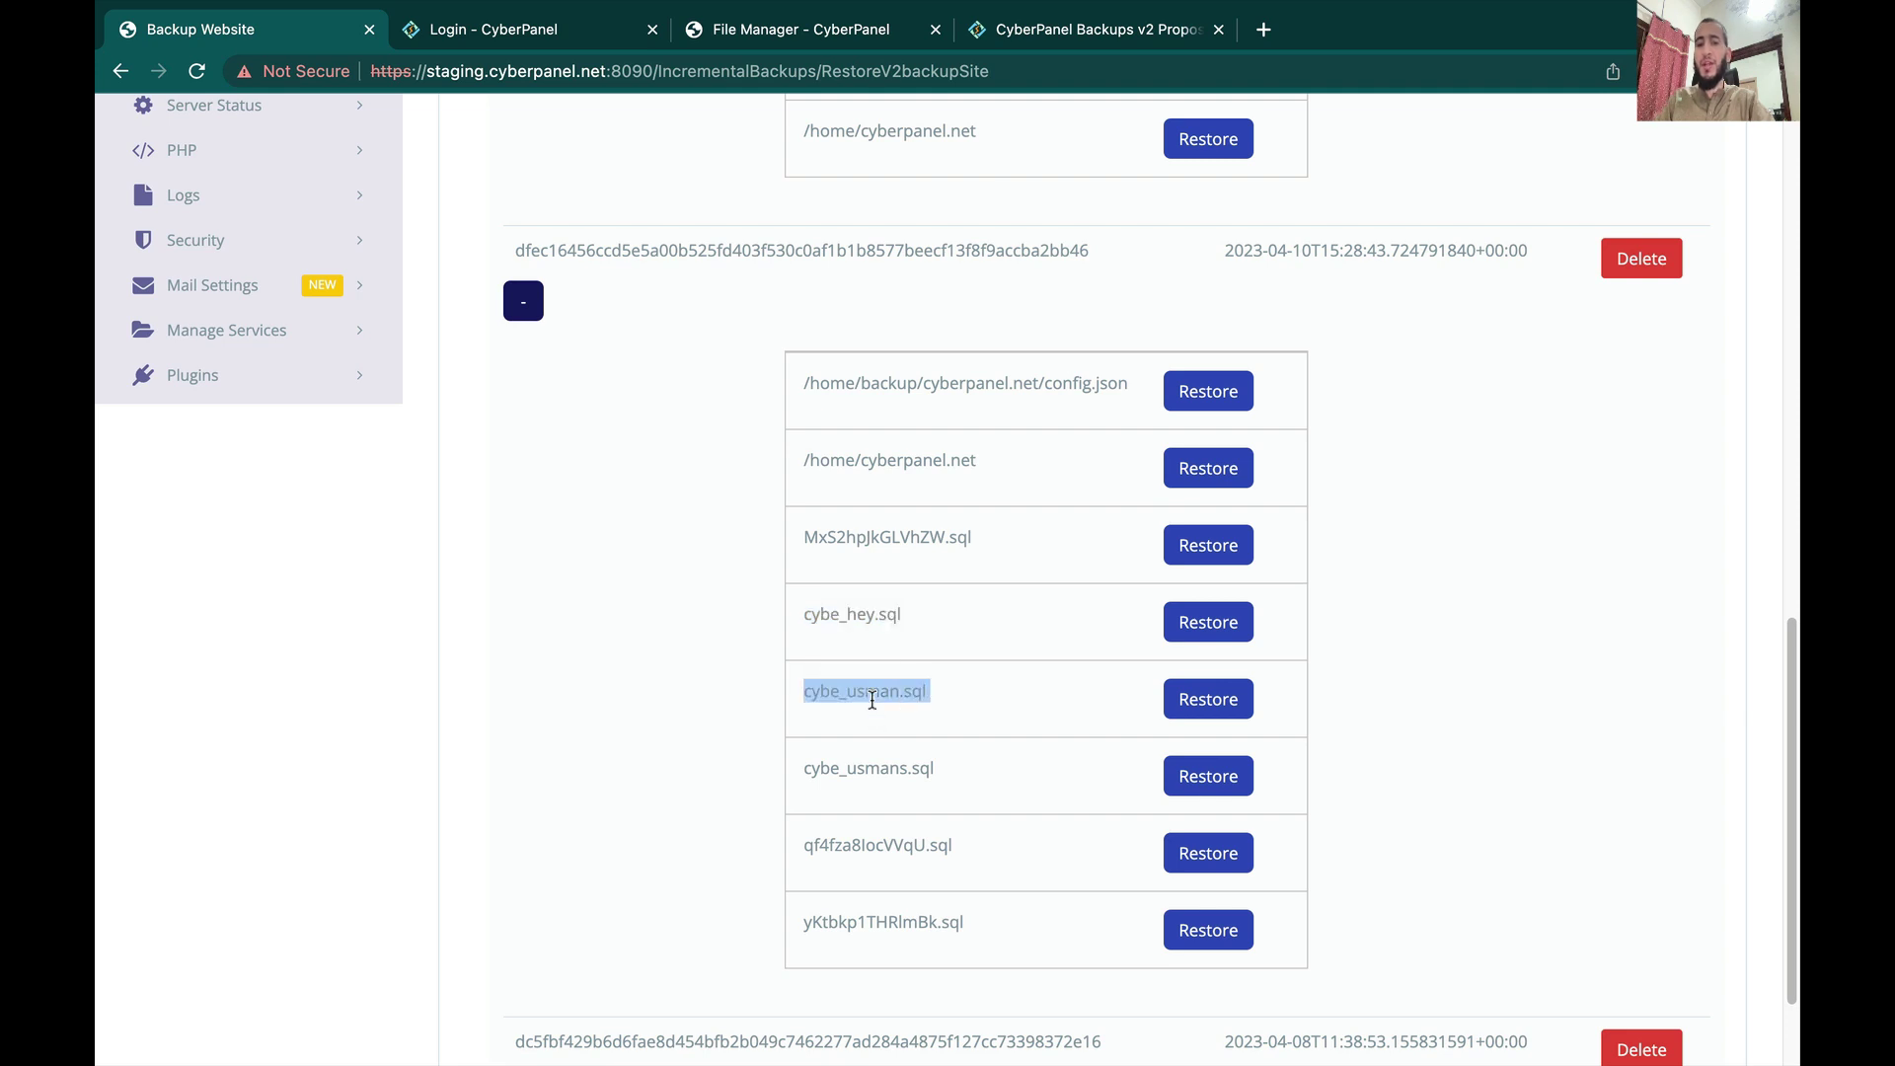
scroll(872, 699, down, 2)
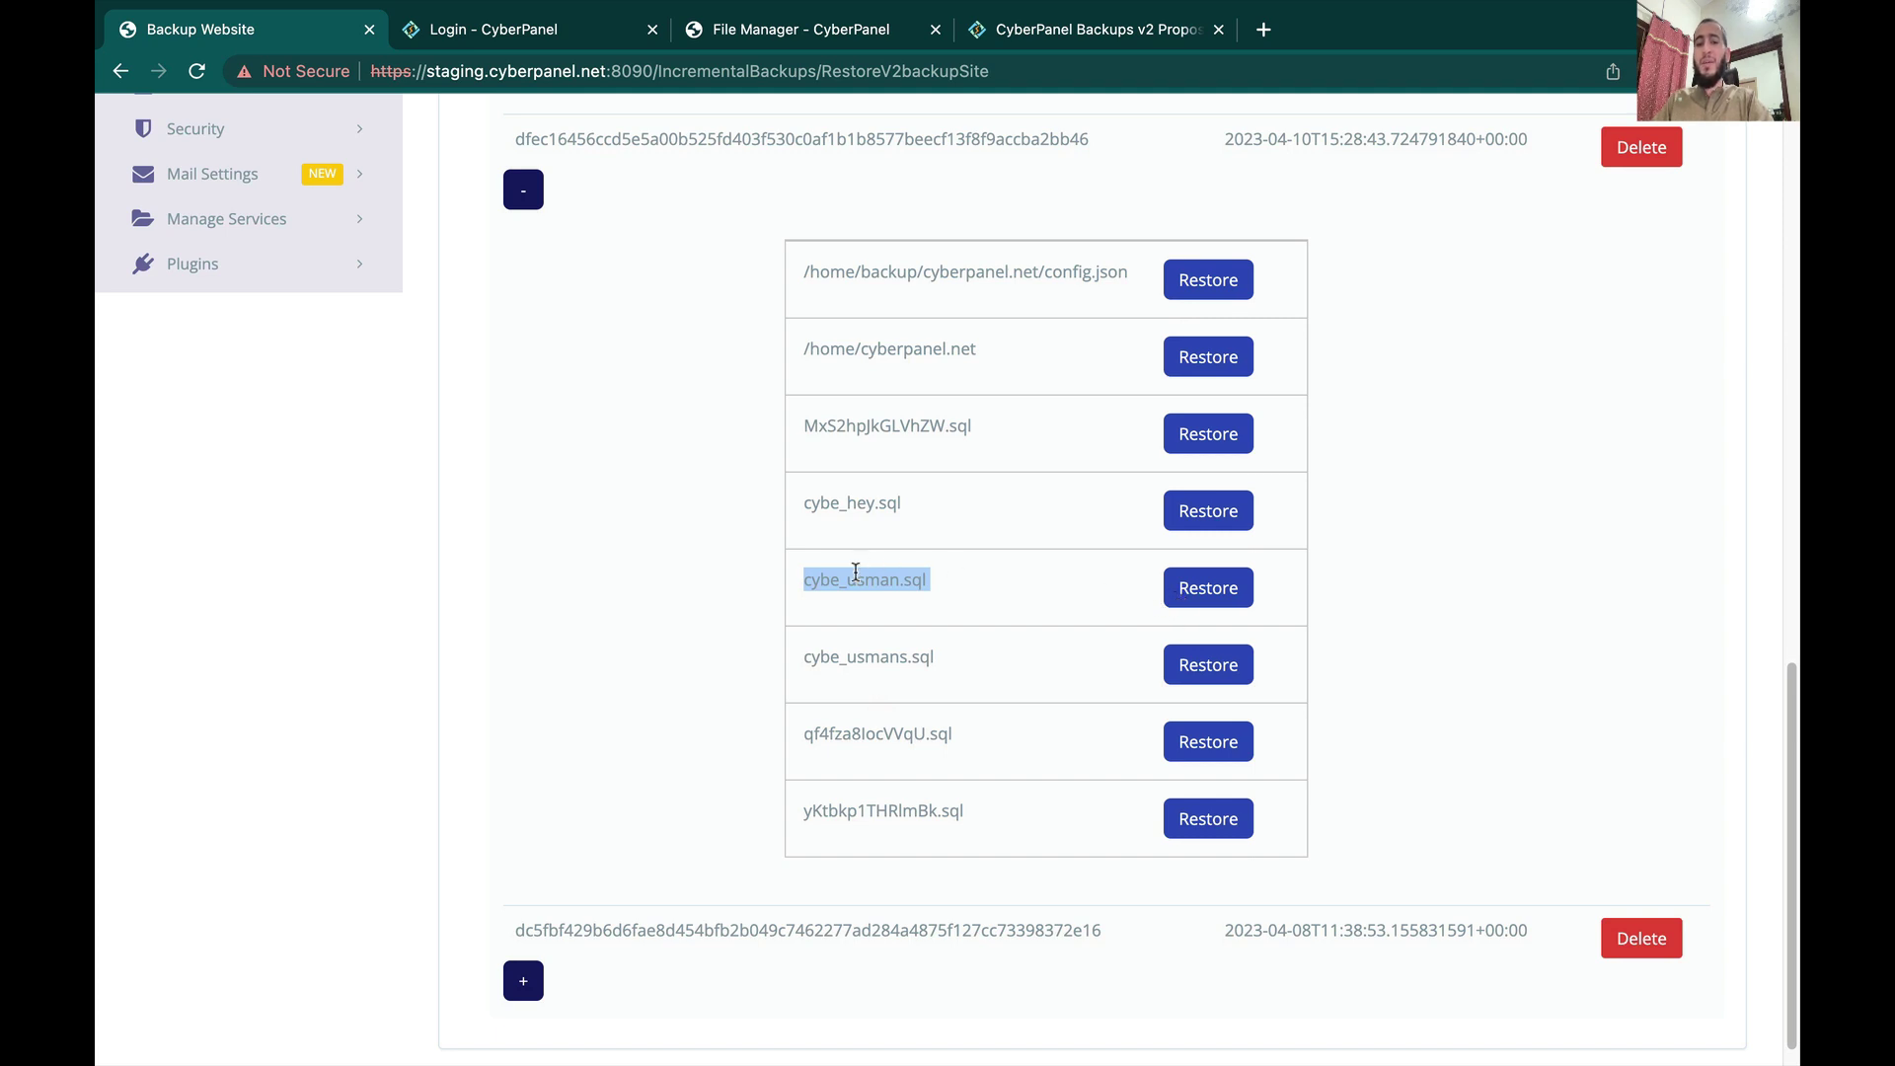
scroll(854, 572, up, 2)
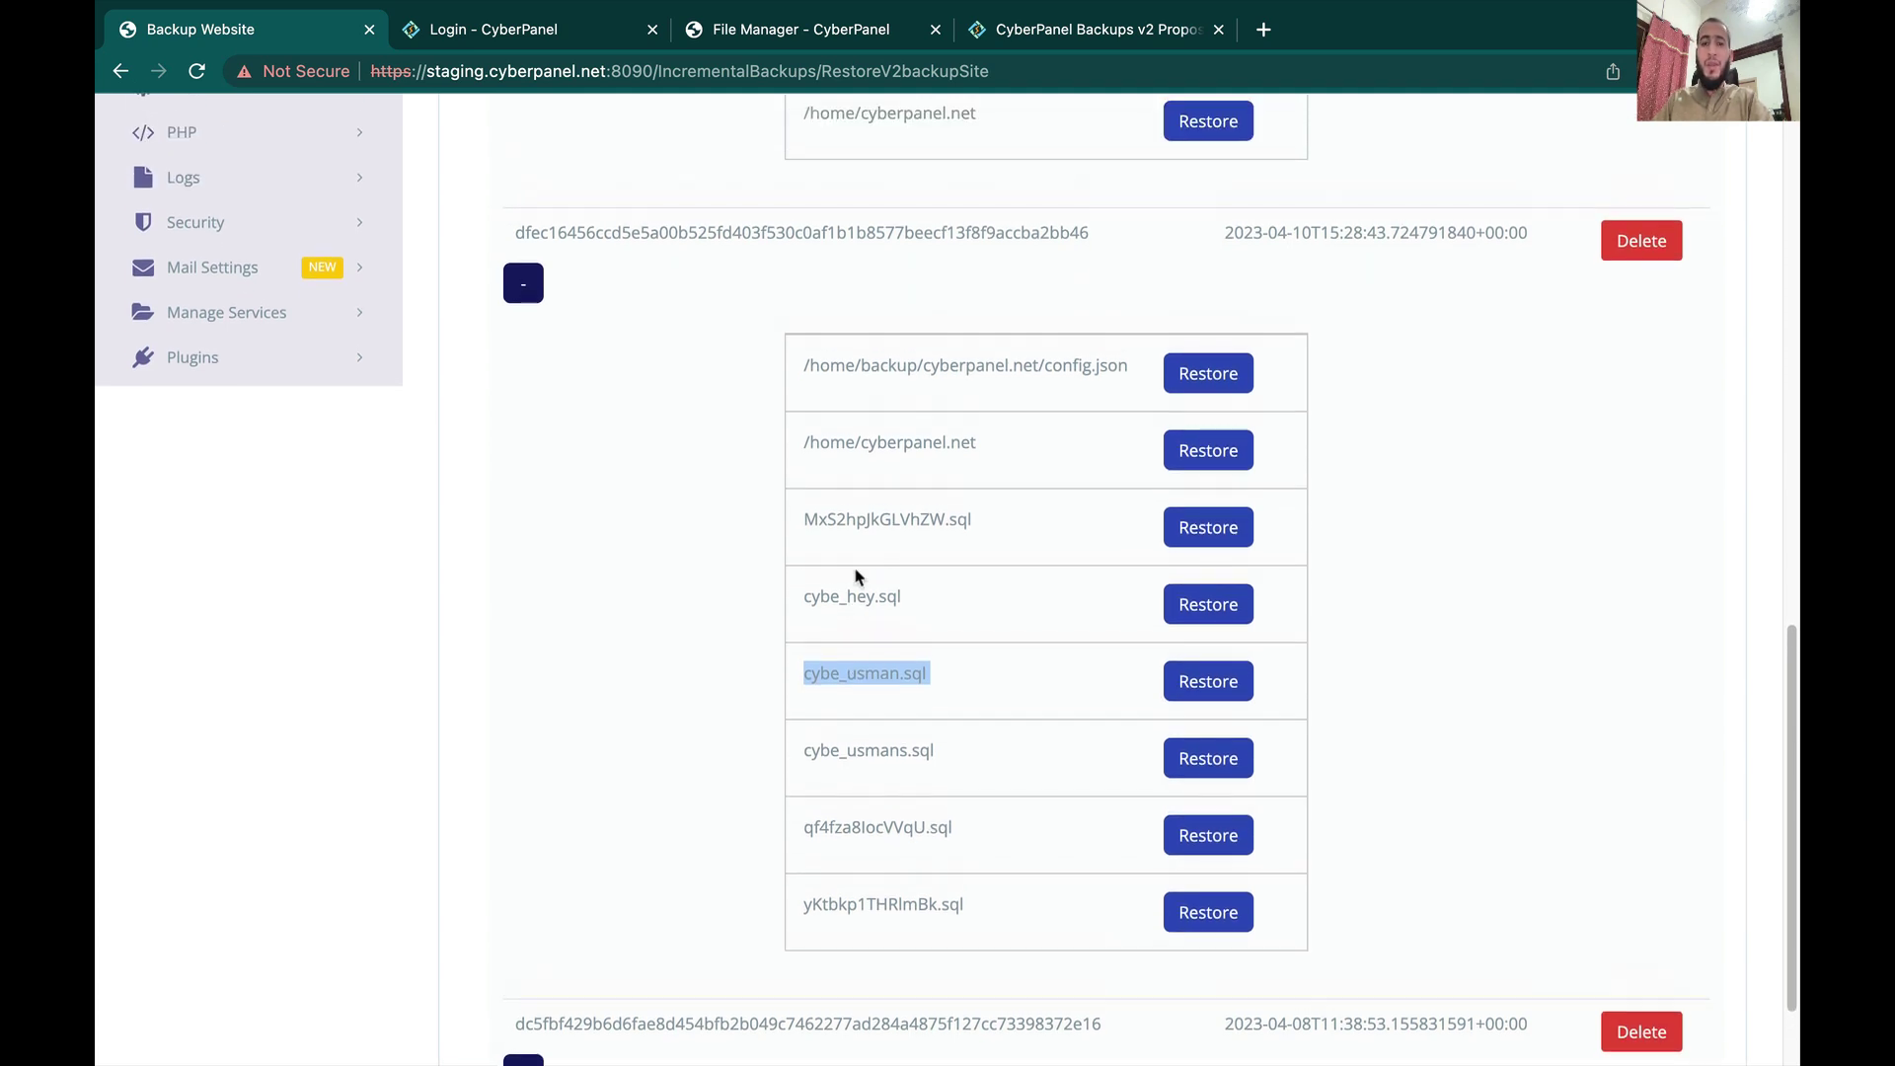
triple_click(901, 361)
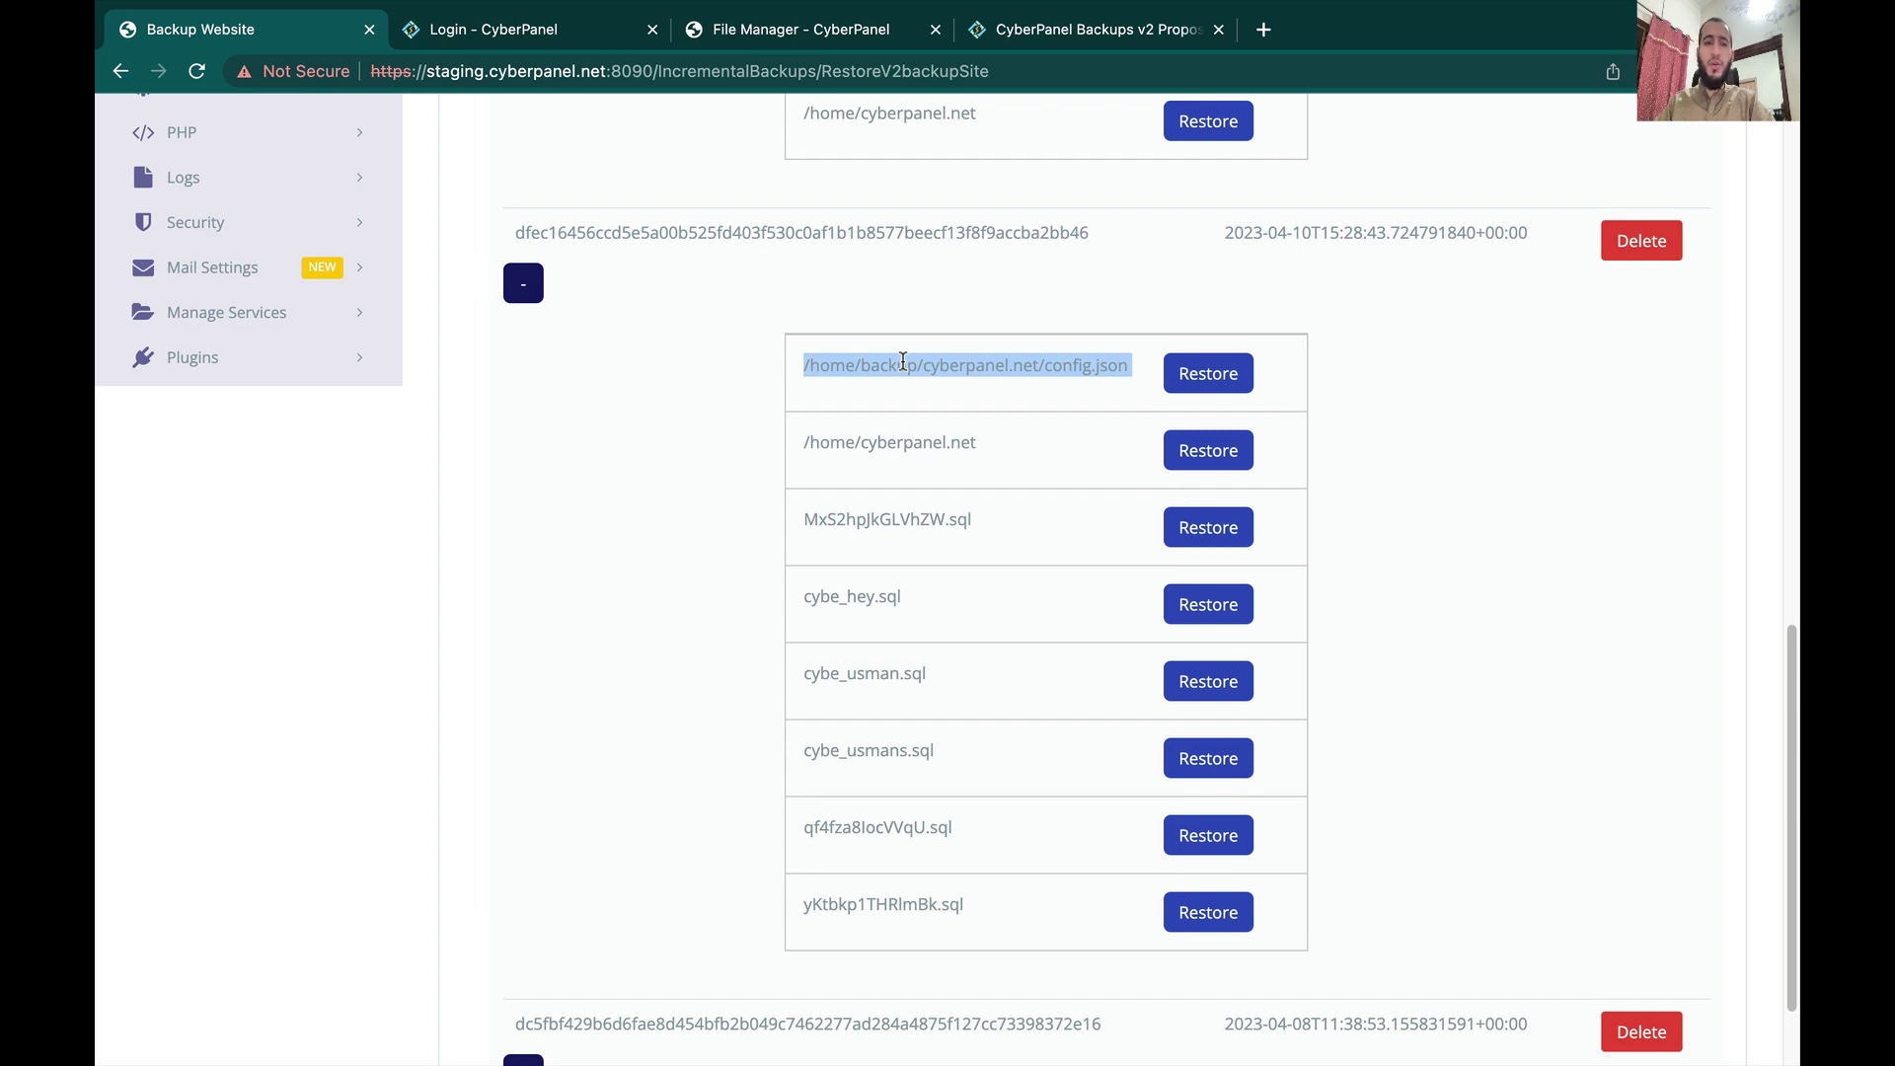
Step: Return to the browser window and scroll through the expanded snapshot list
key(ctrl+Up)
click(737, 118)
scroll(555, 511, up, 3)
scroll(555, 510, up, 10)
scroll(555, 510, down, 6)
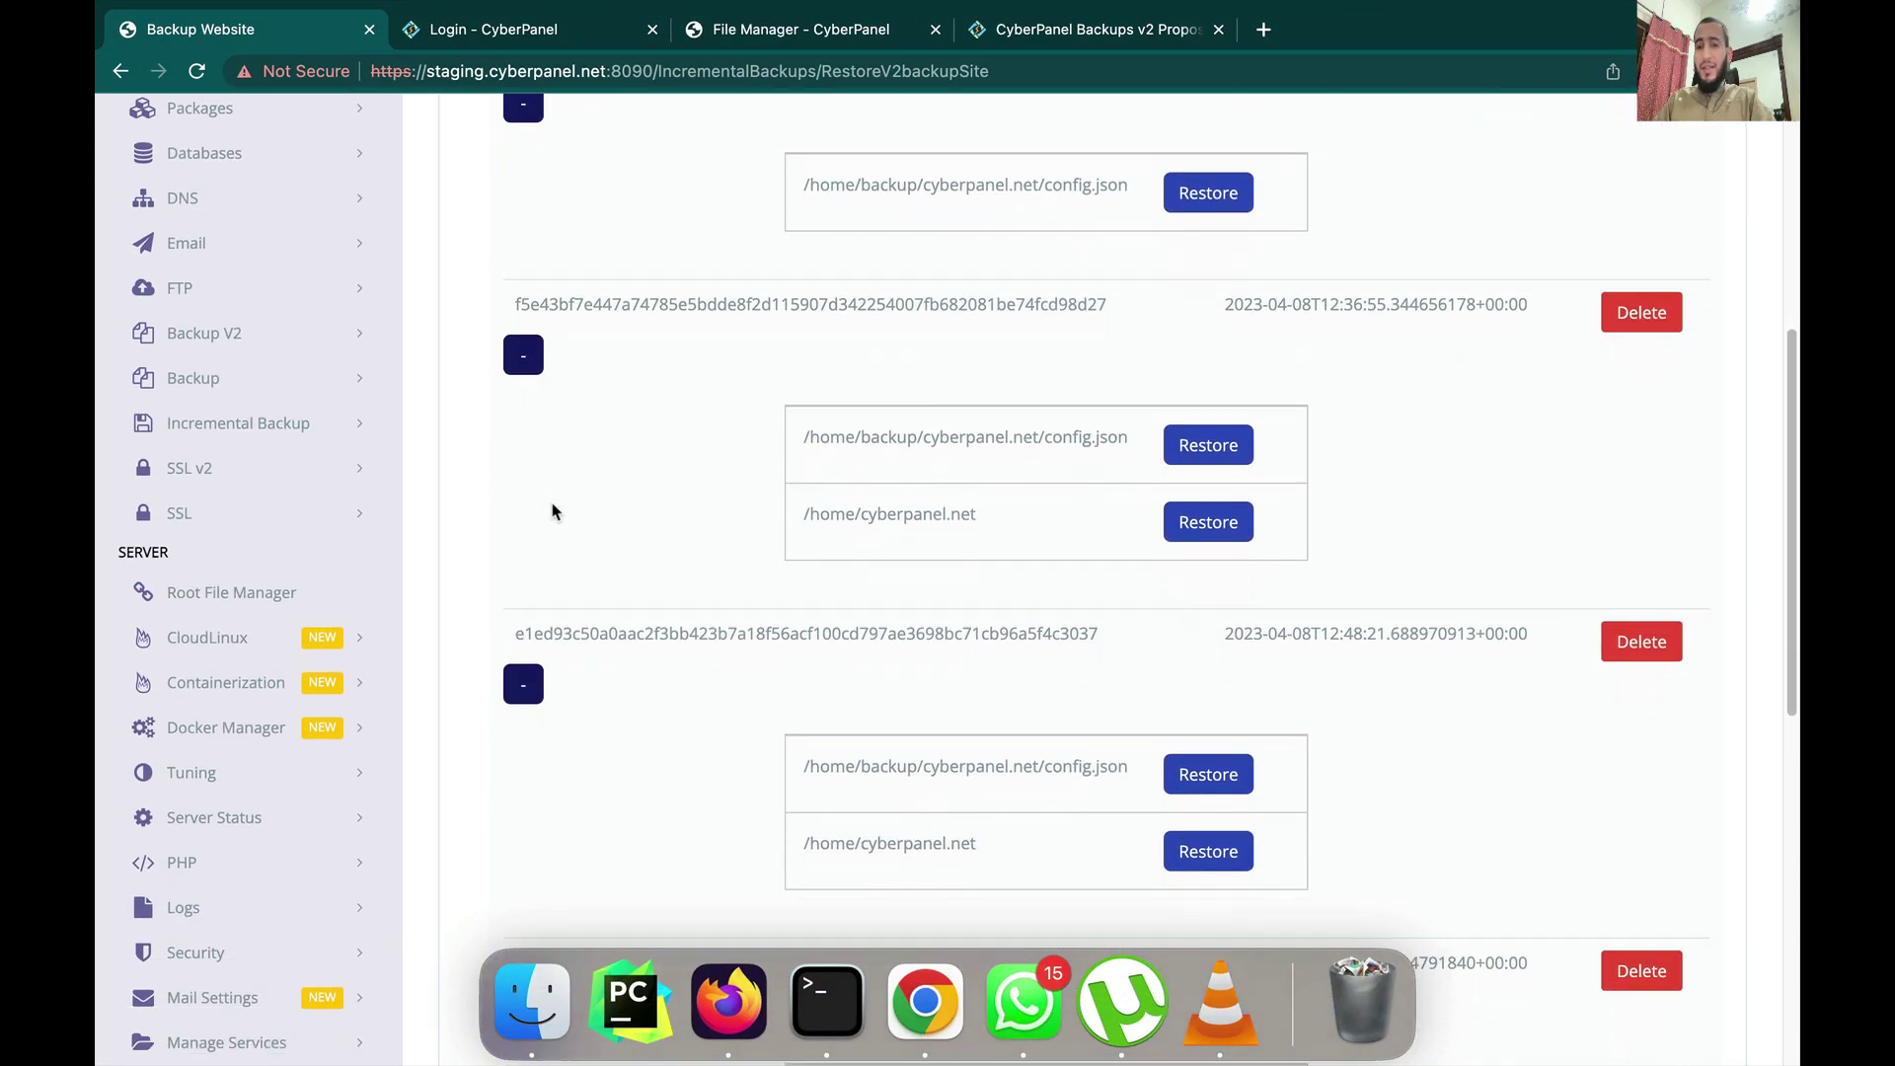
scroll(555, 510, down, 1)
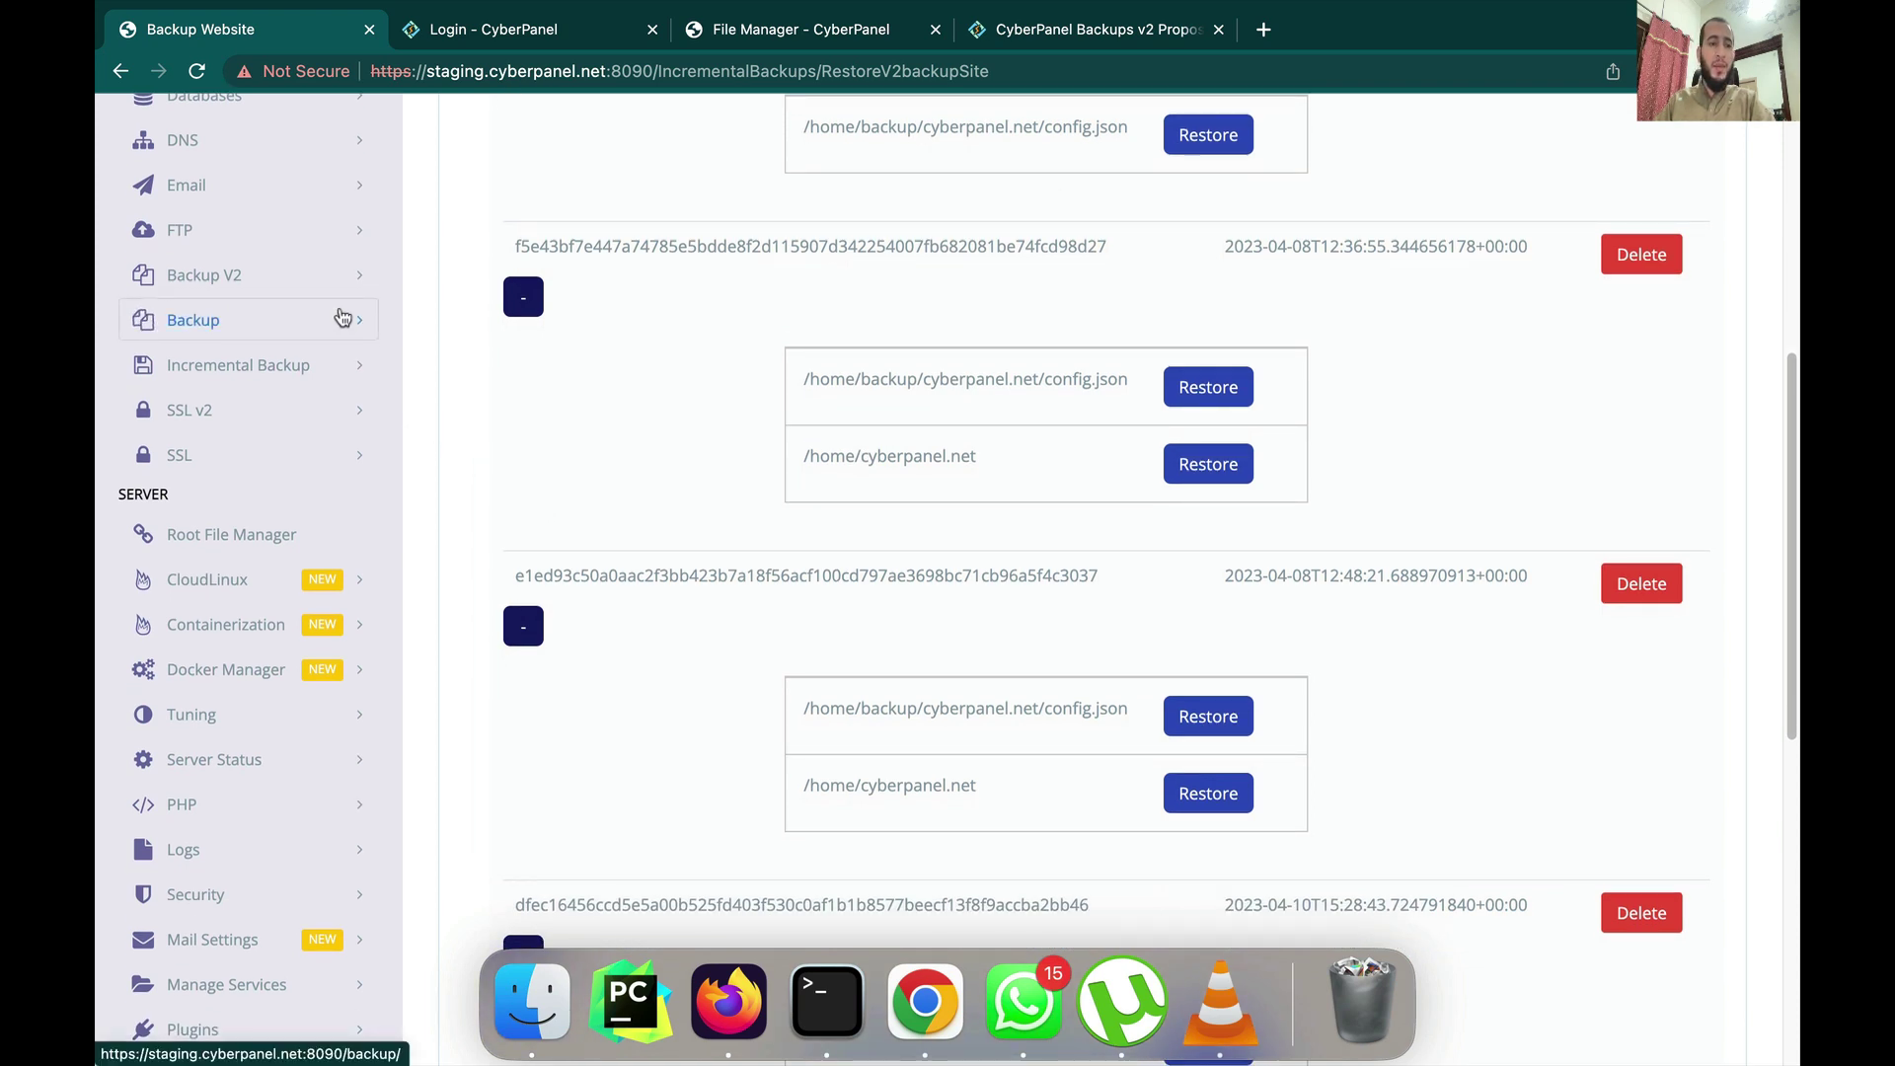
Step: Open the Schedule V2 Backup page and bring up the Backup Frequency dropdown to choose 30 Minutes
click(296, 278)
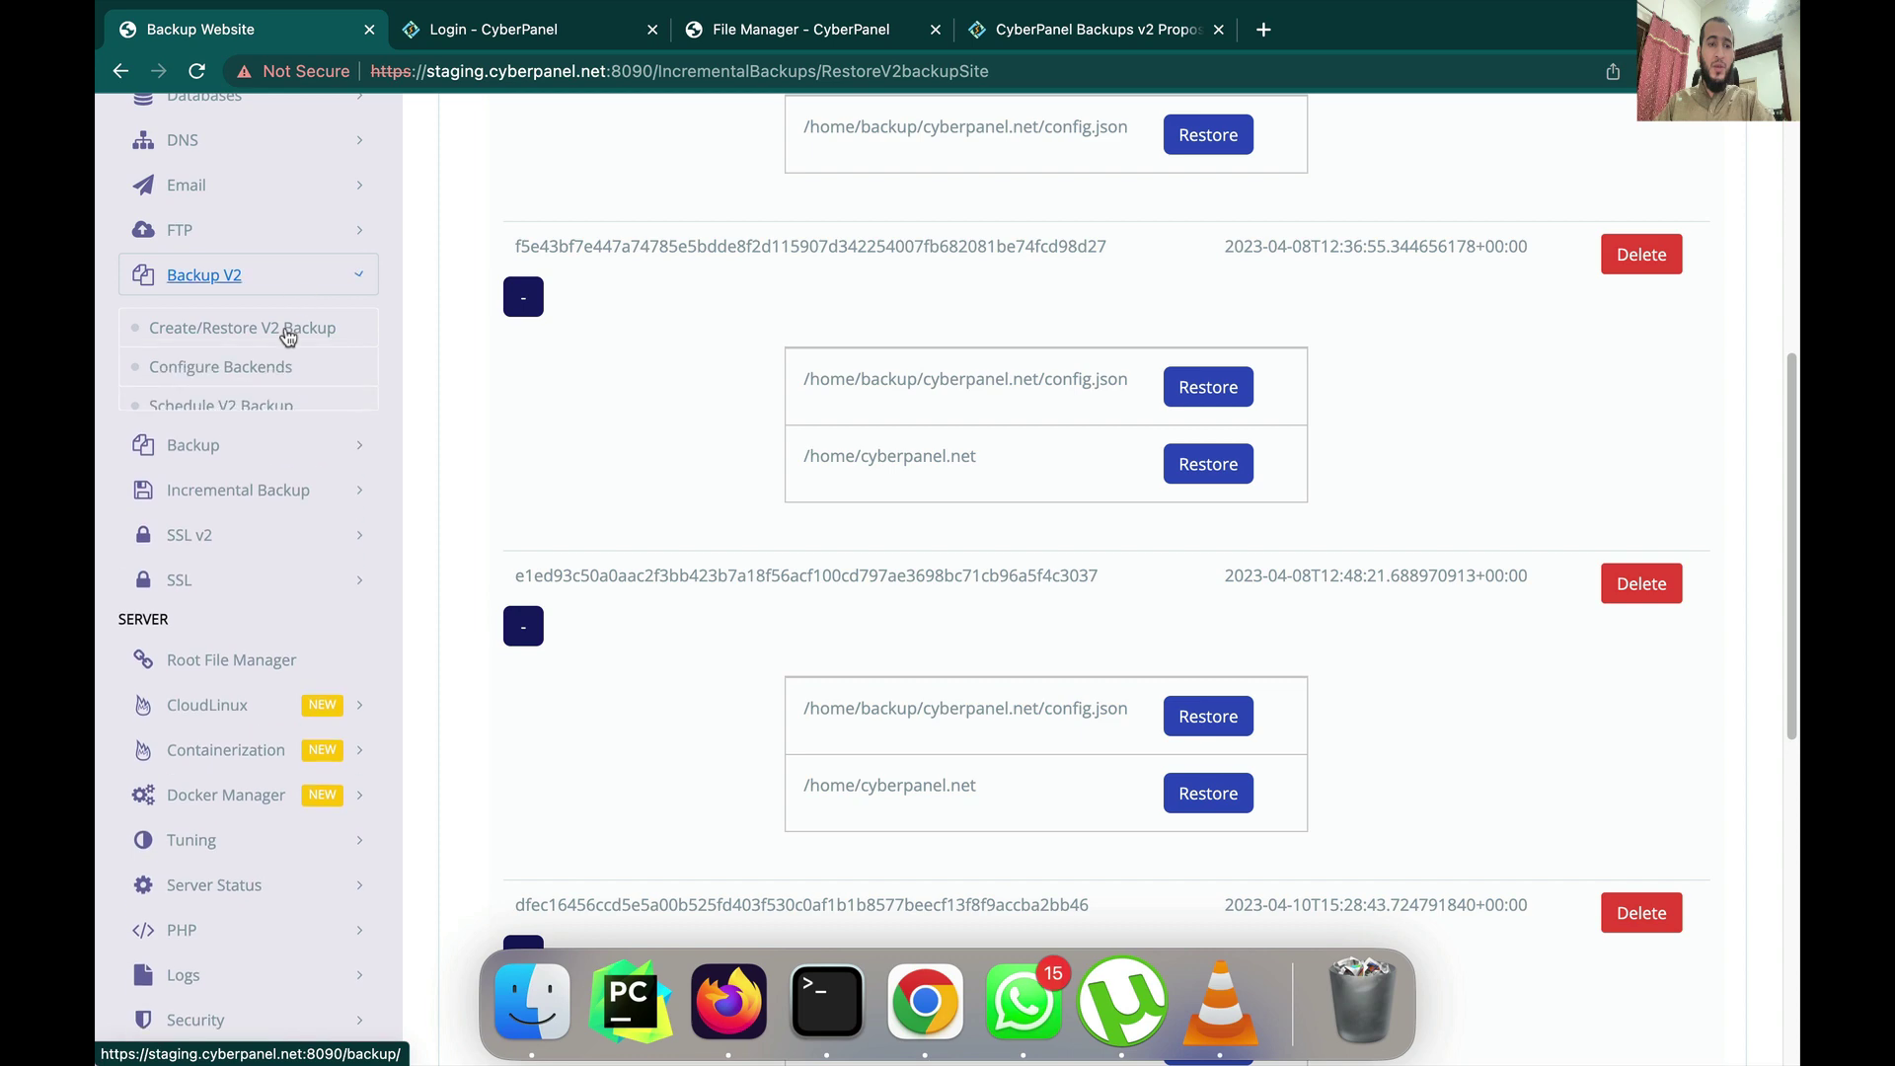
click(266, 405)
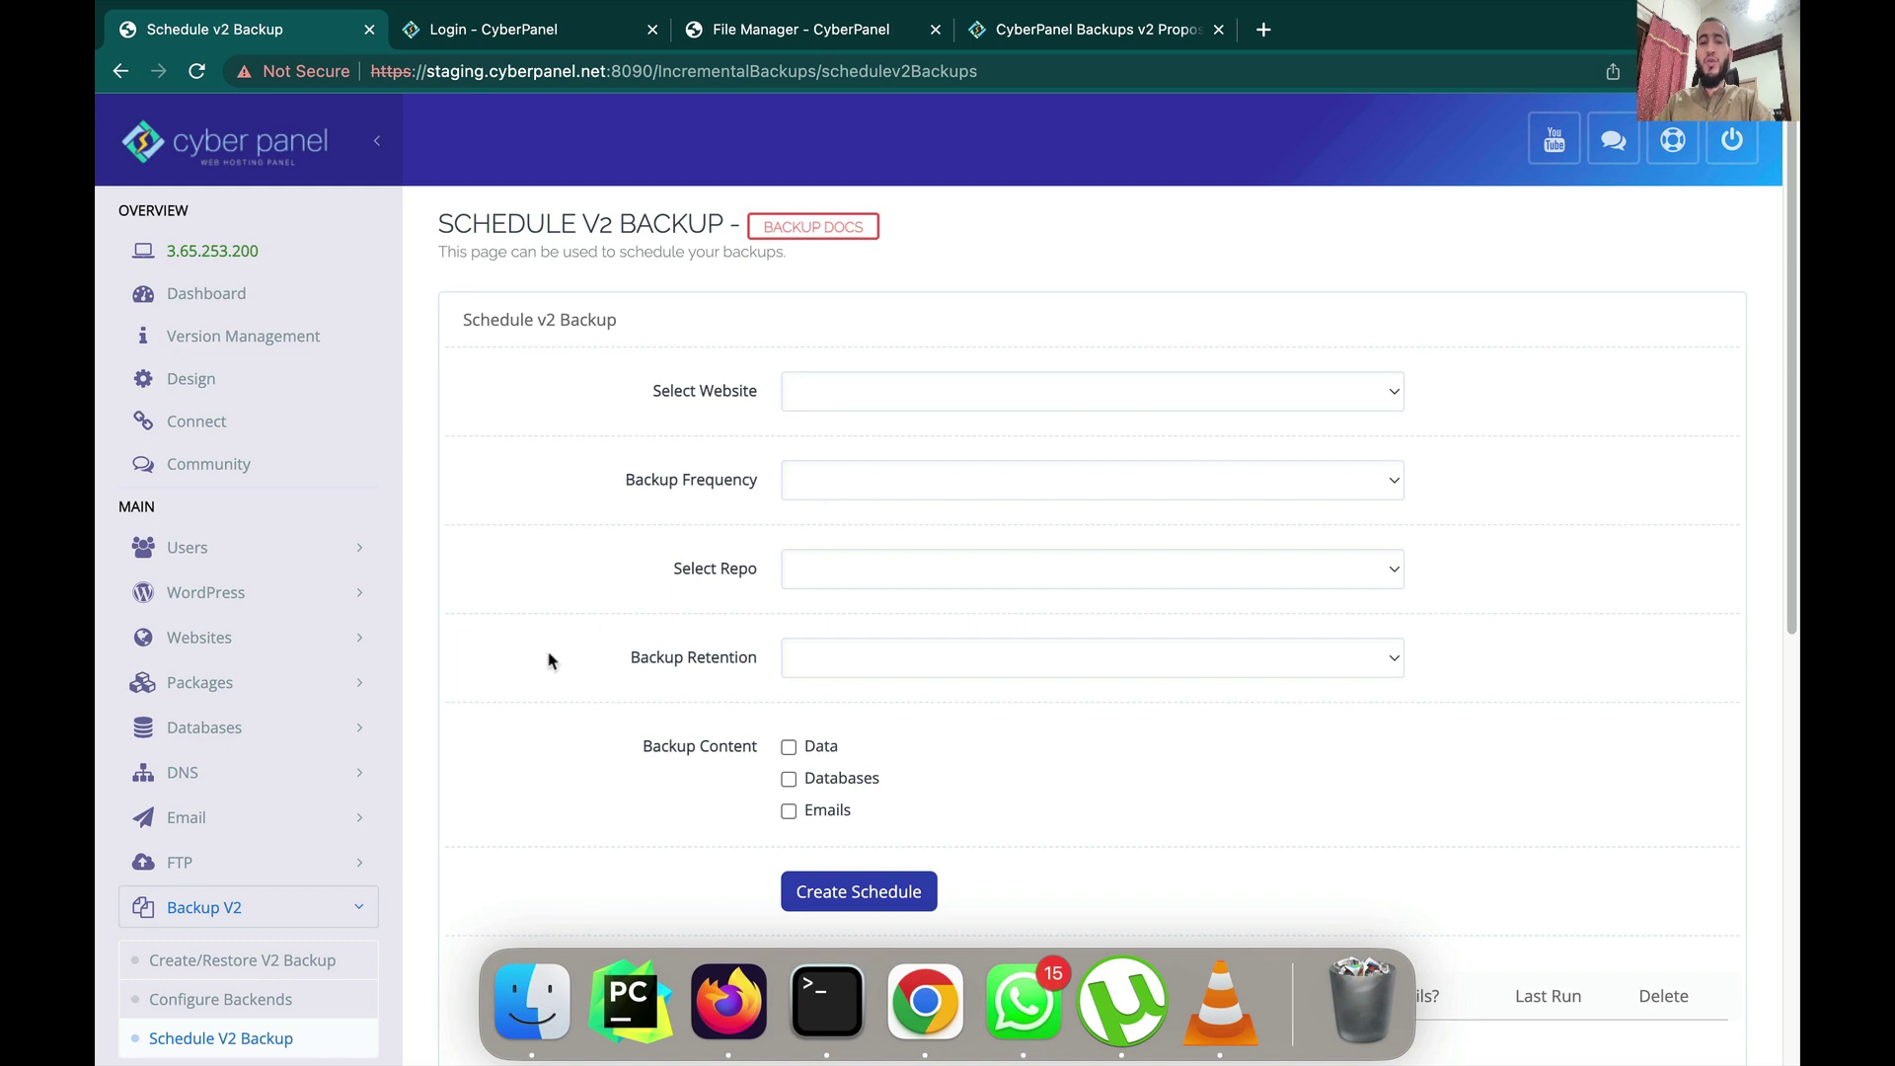
key(ctrl+Up)
key(Escape)
click(853, 396)
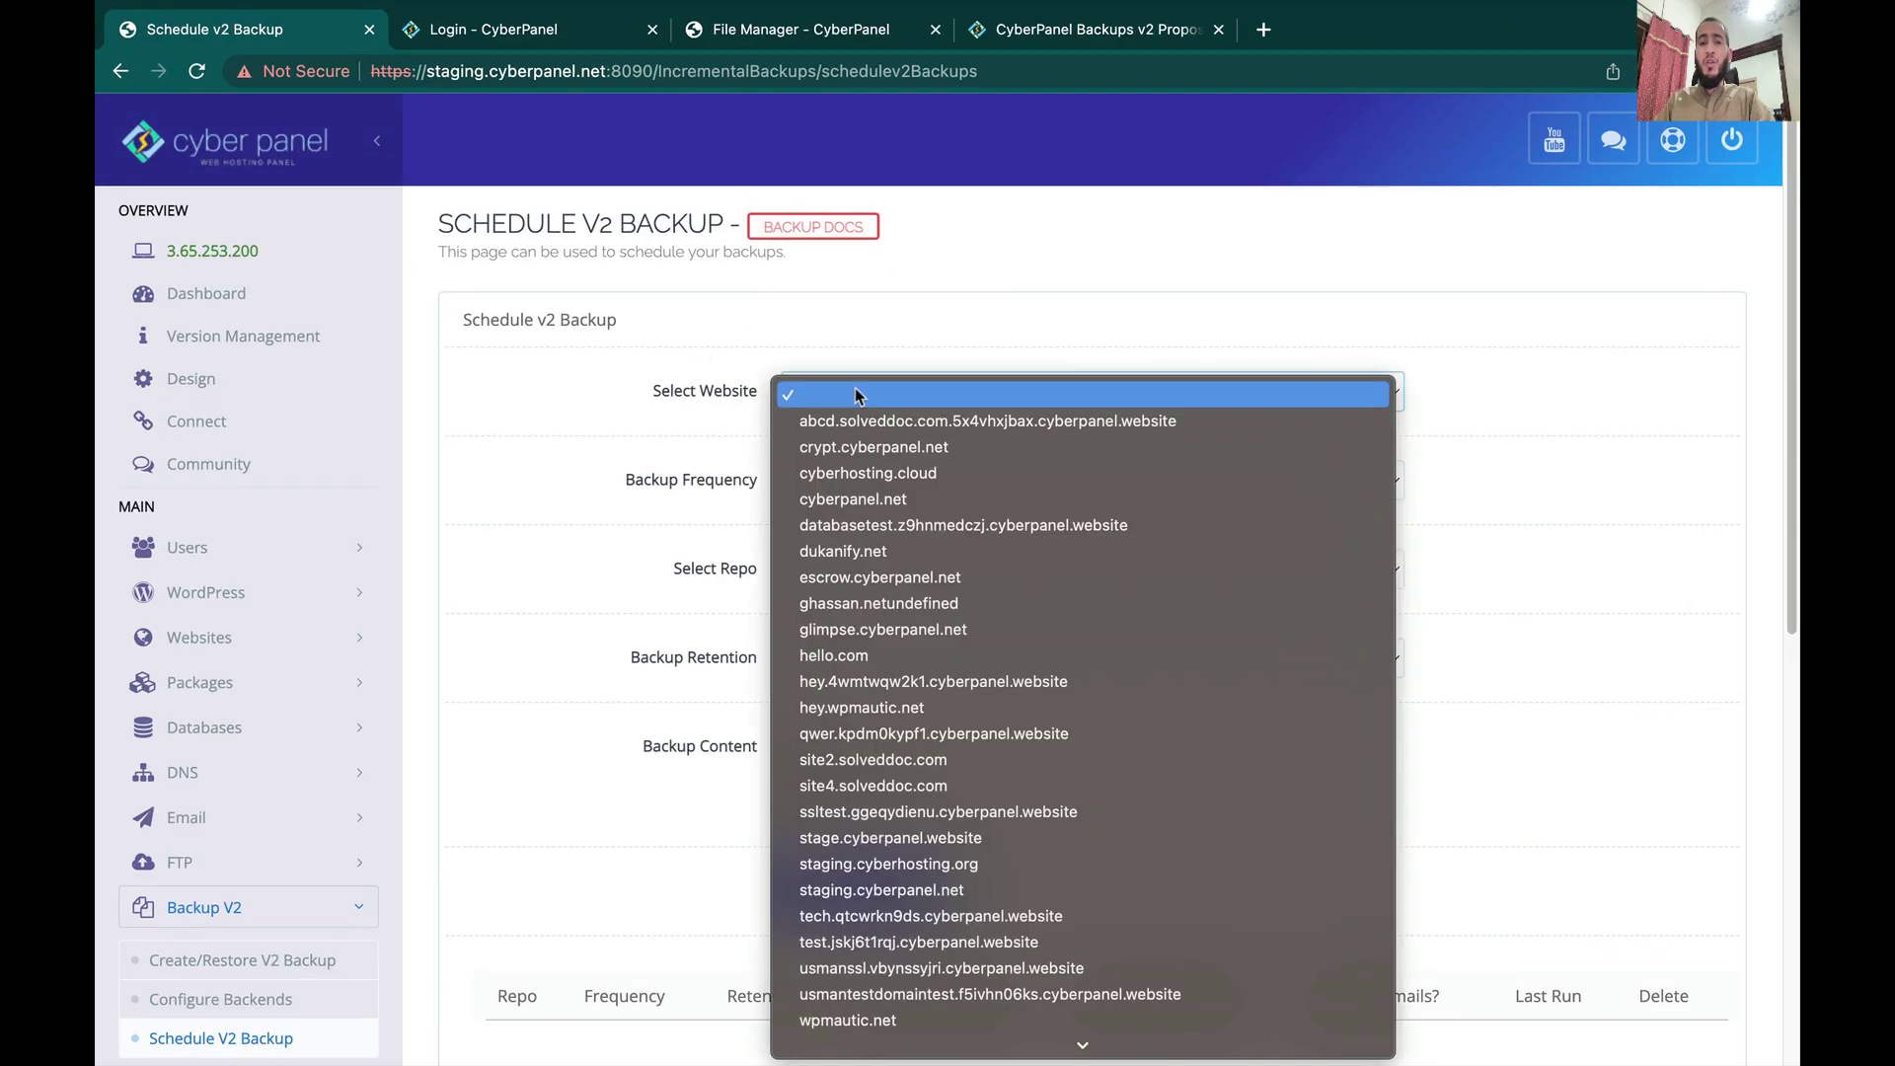
click(633, 467)
scroll(336, 908, down, 2)
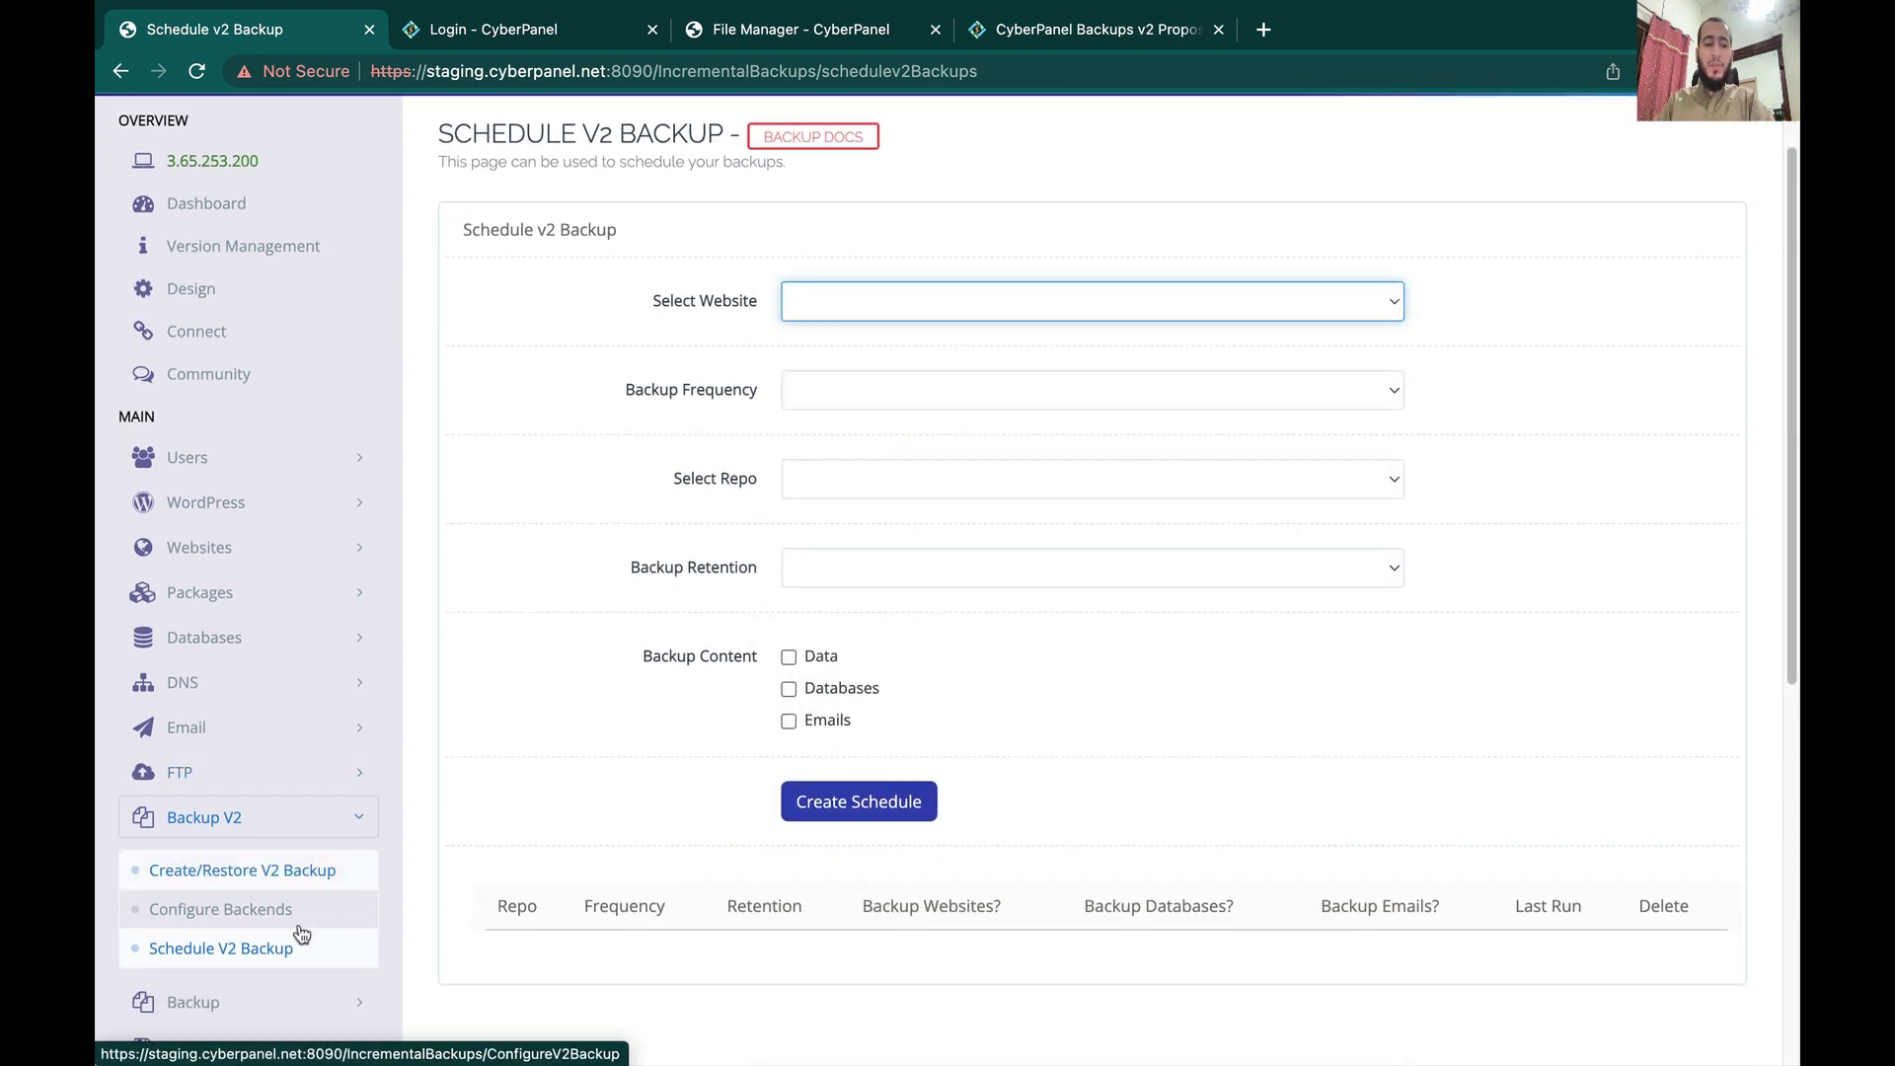
click(887, 306)
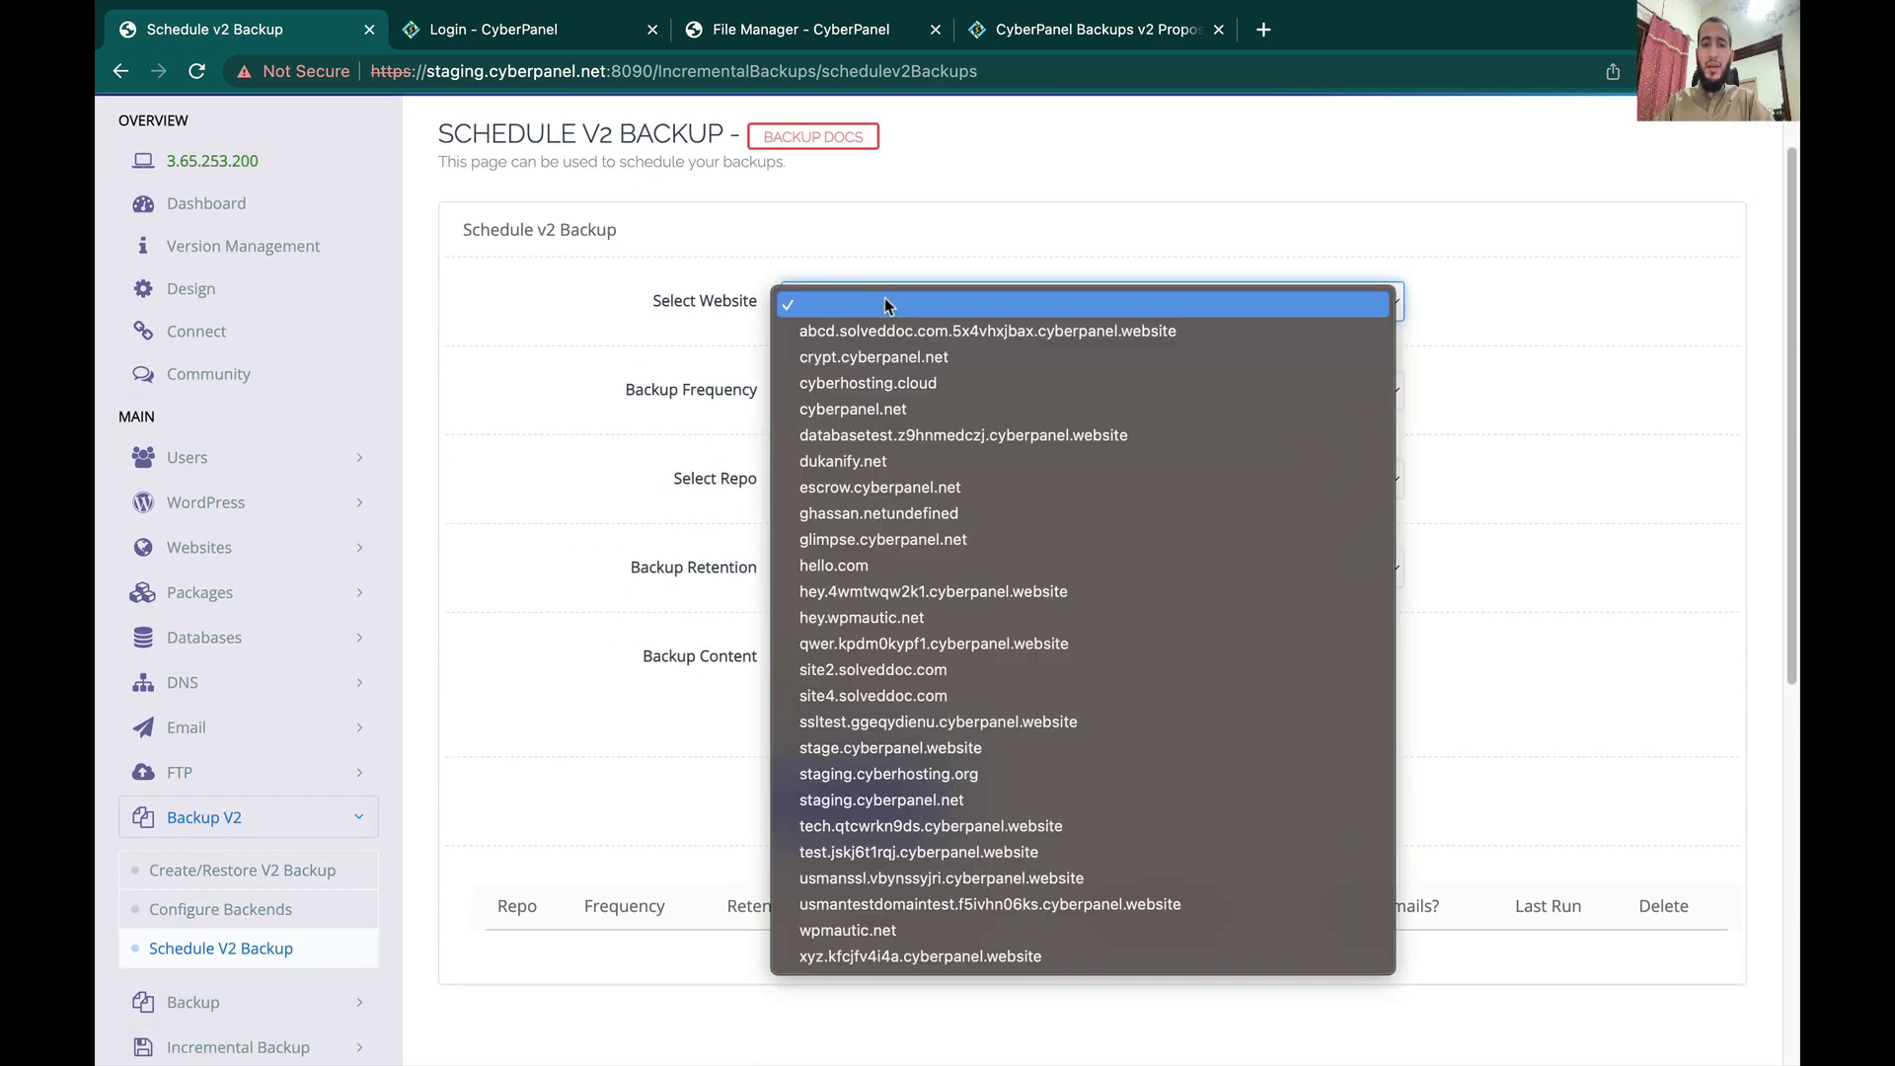
click(551, 465)
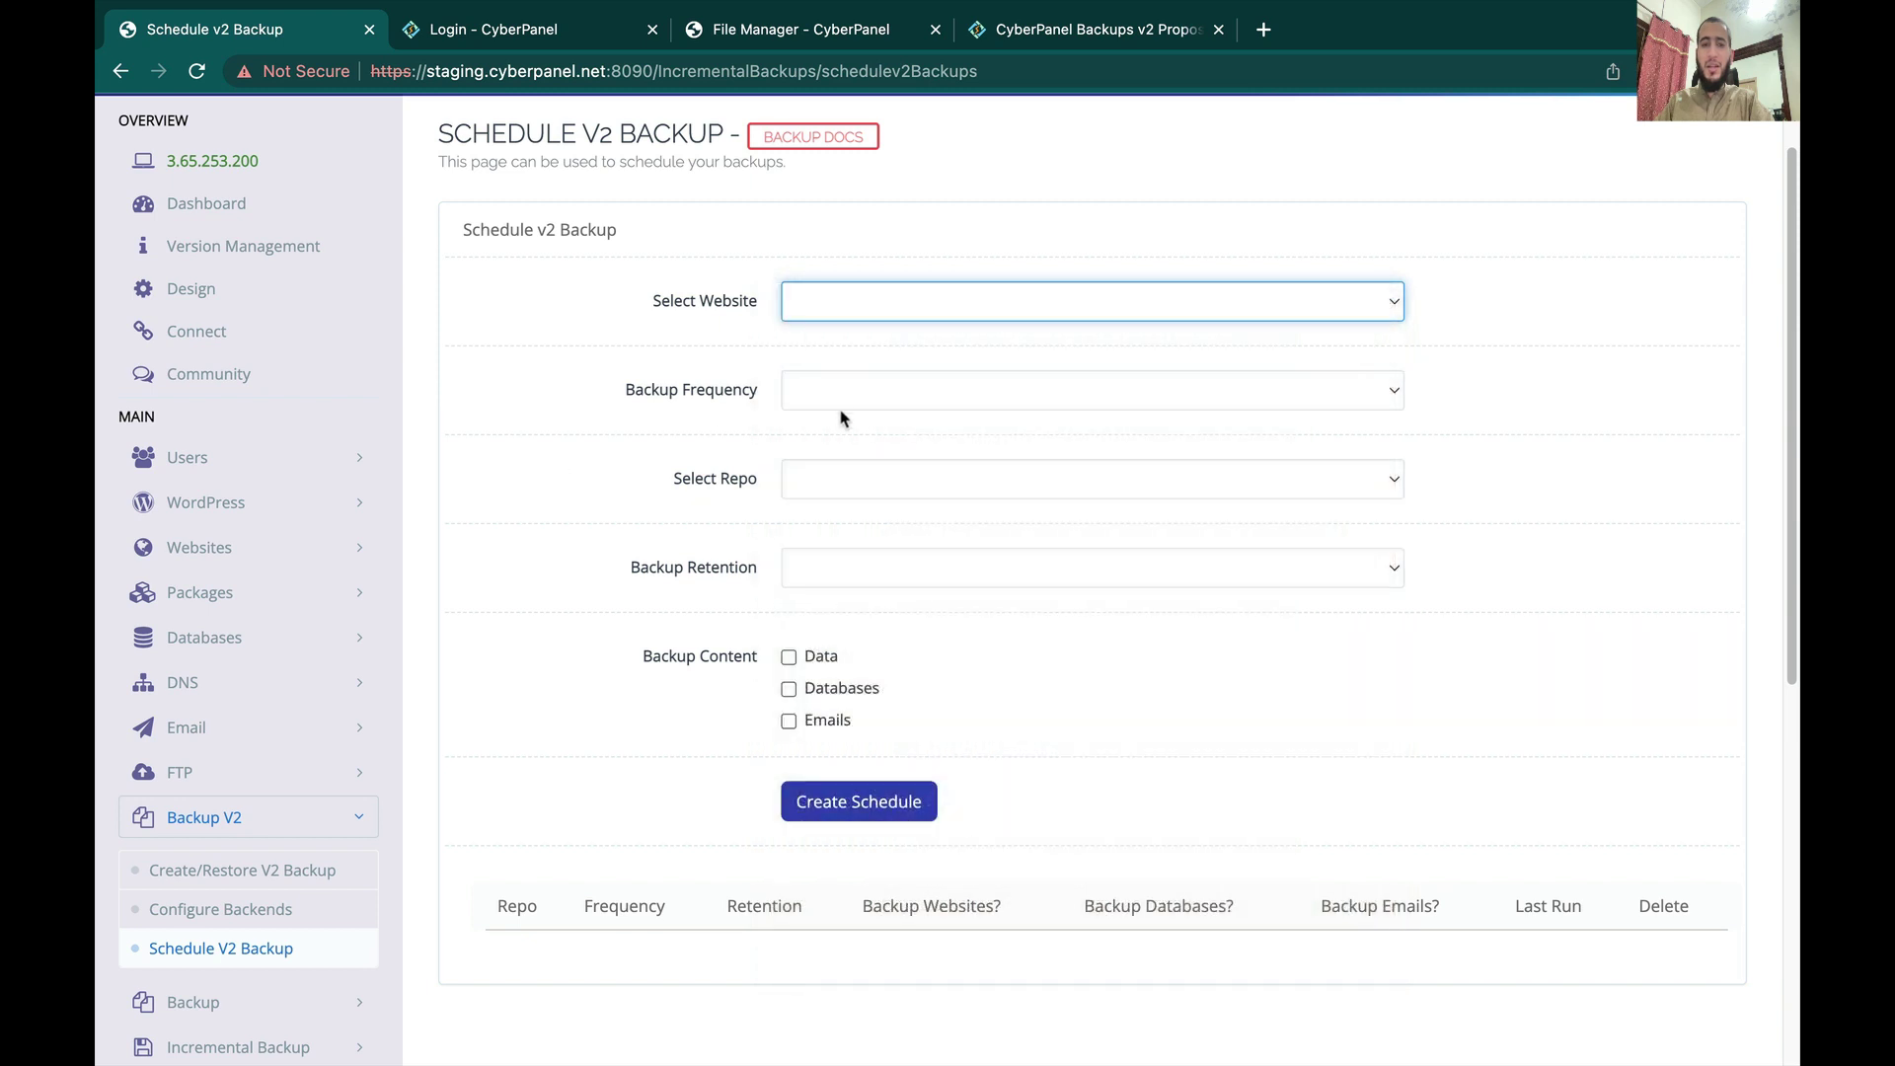
click(849, 399)
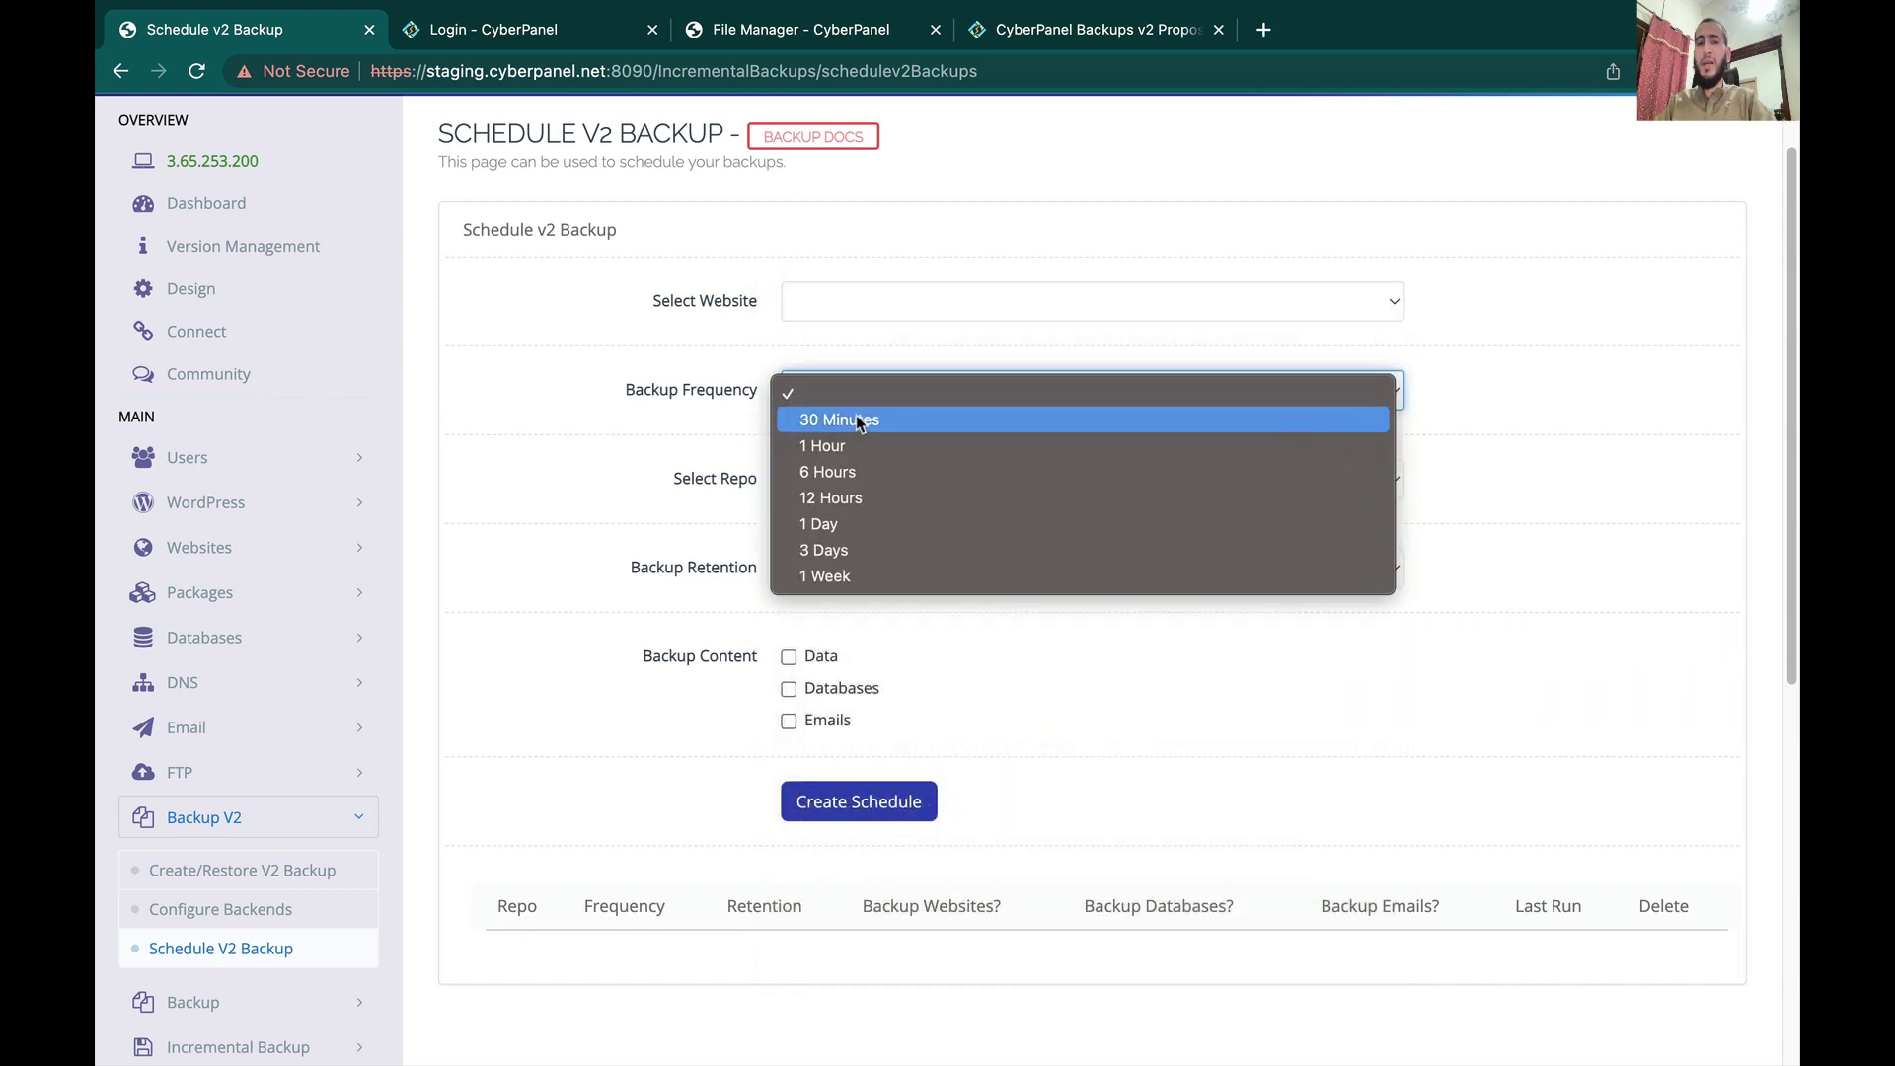
Step: Select cyberpanel.net as the website and habigoogle as the backup repo
click(856, 418)
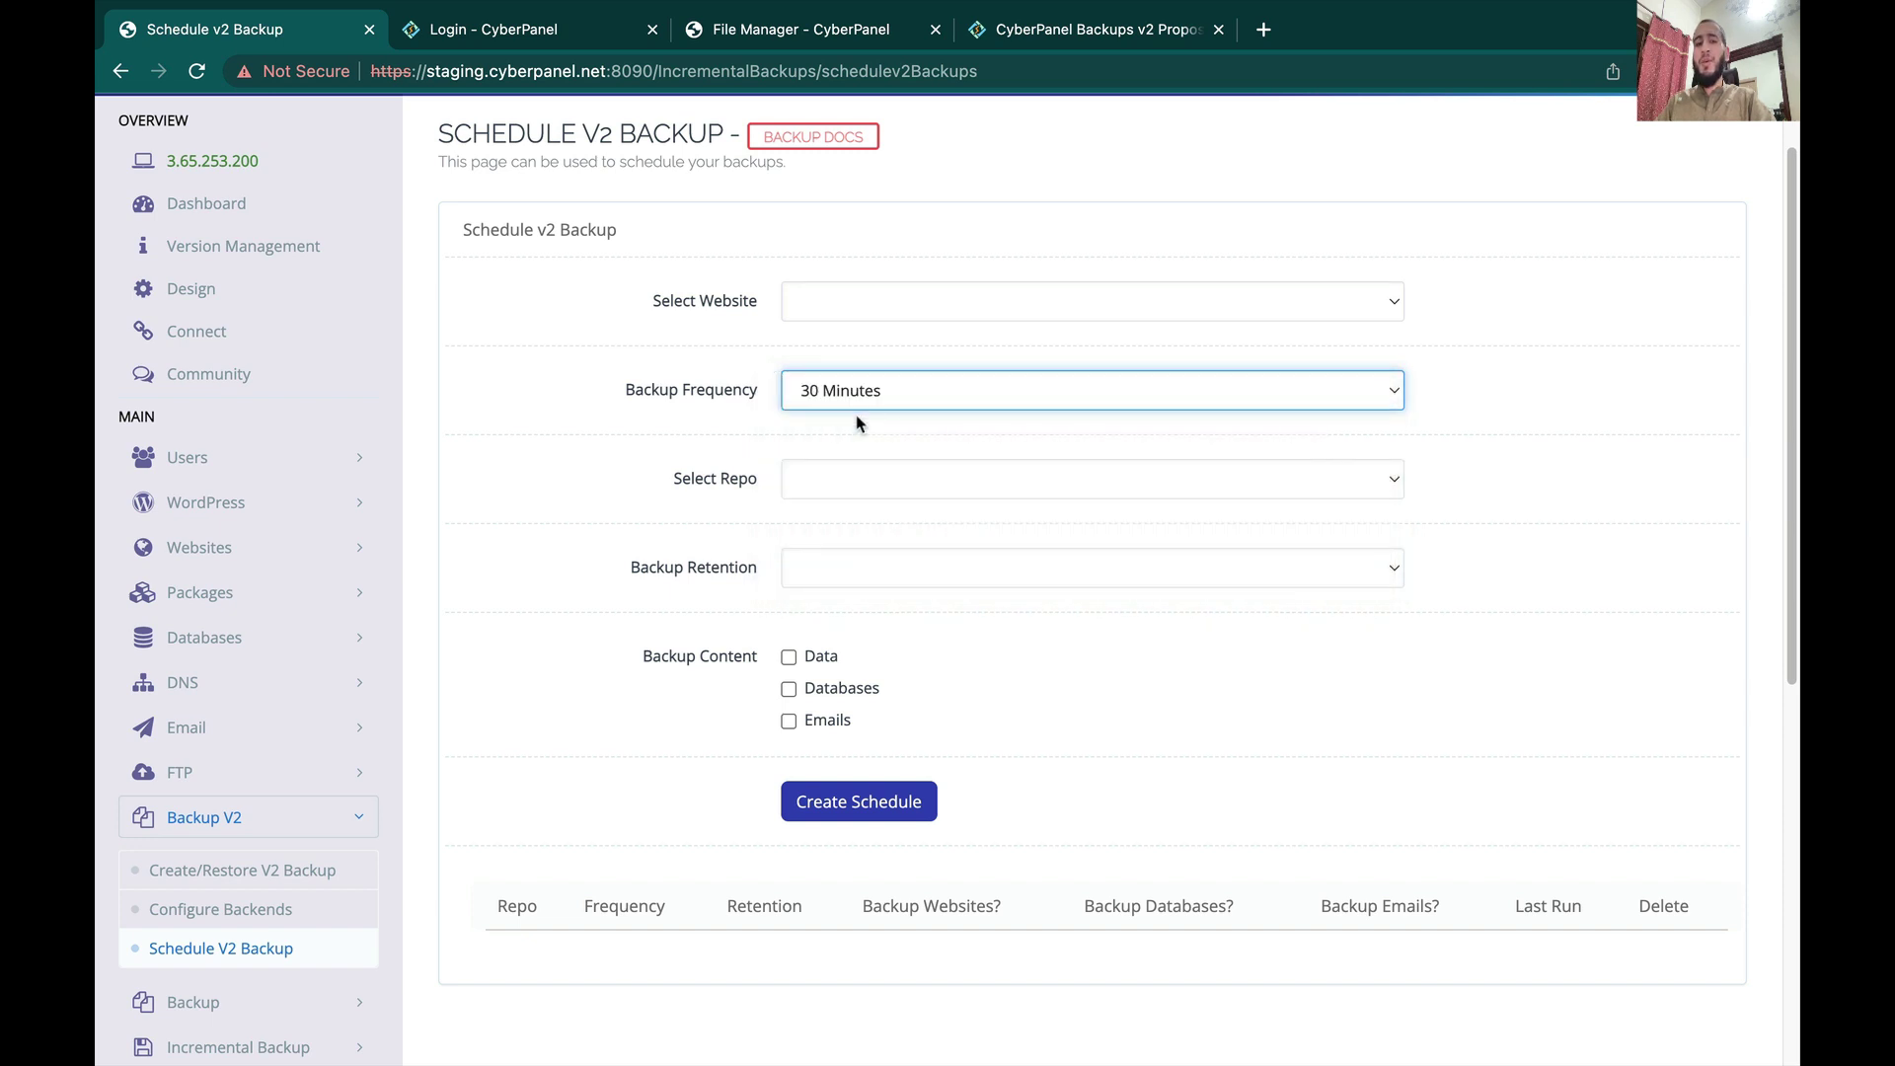
click(831, 308)
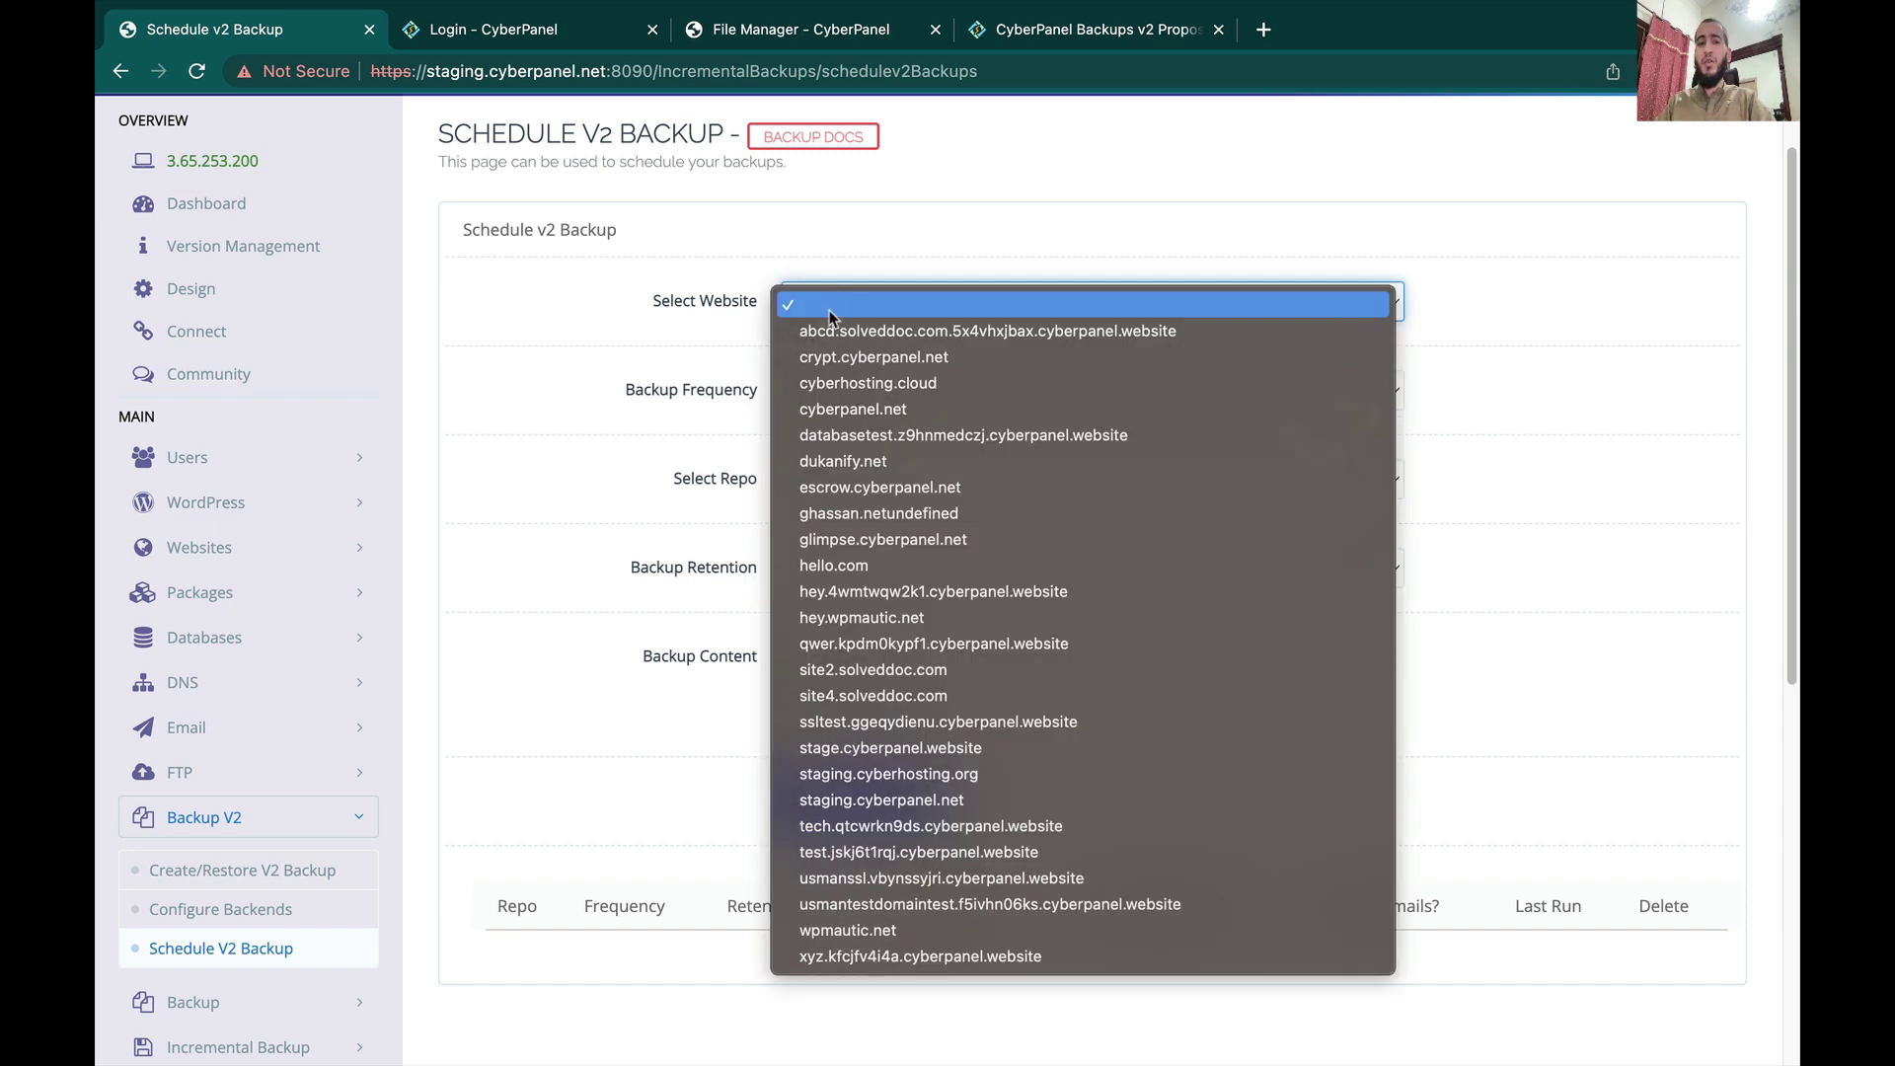
click(837, 411)
click(825, 492)
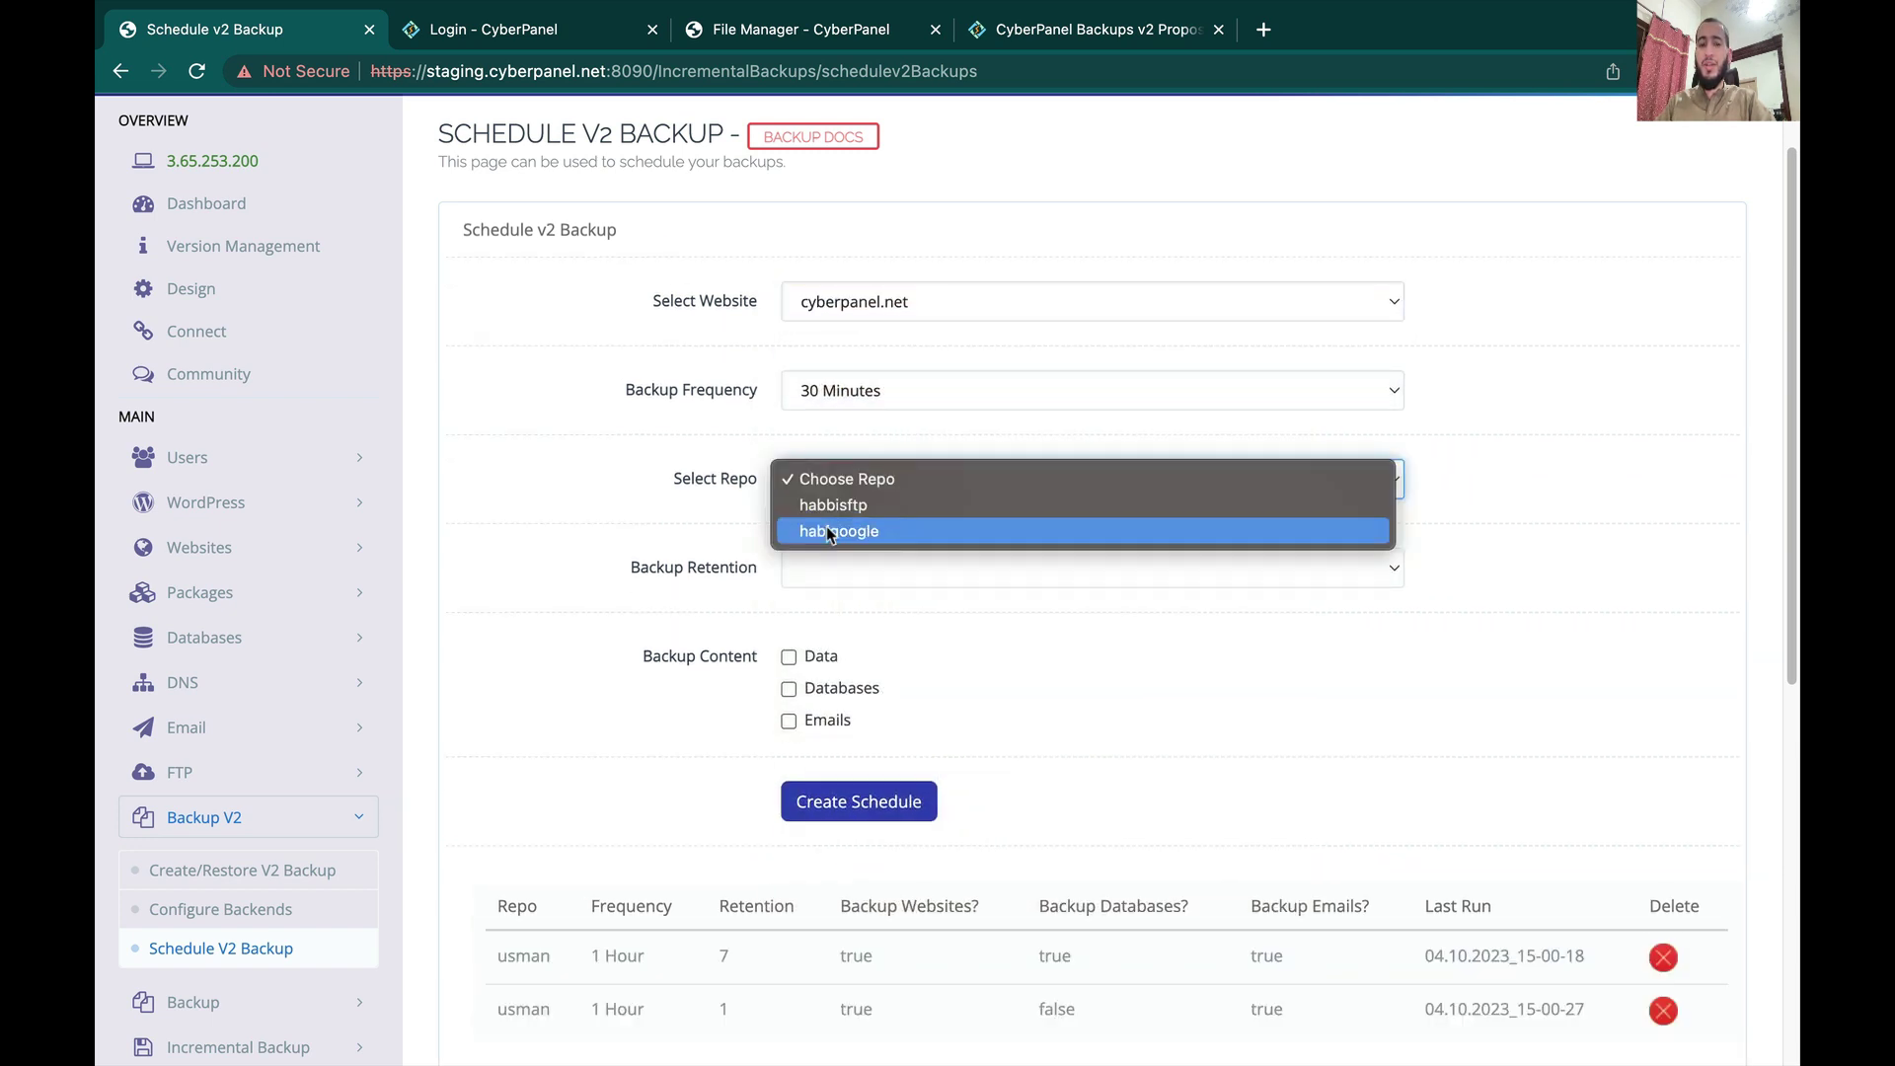
click(826, 525)
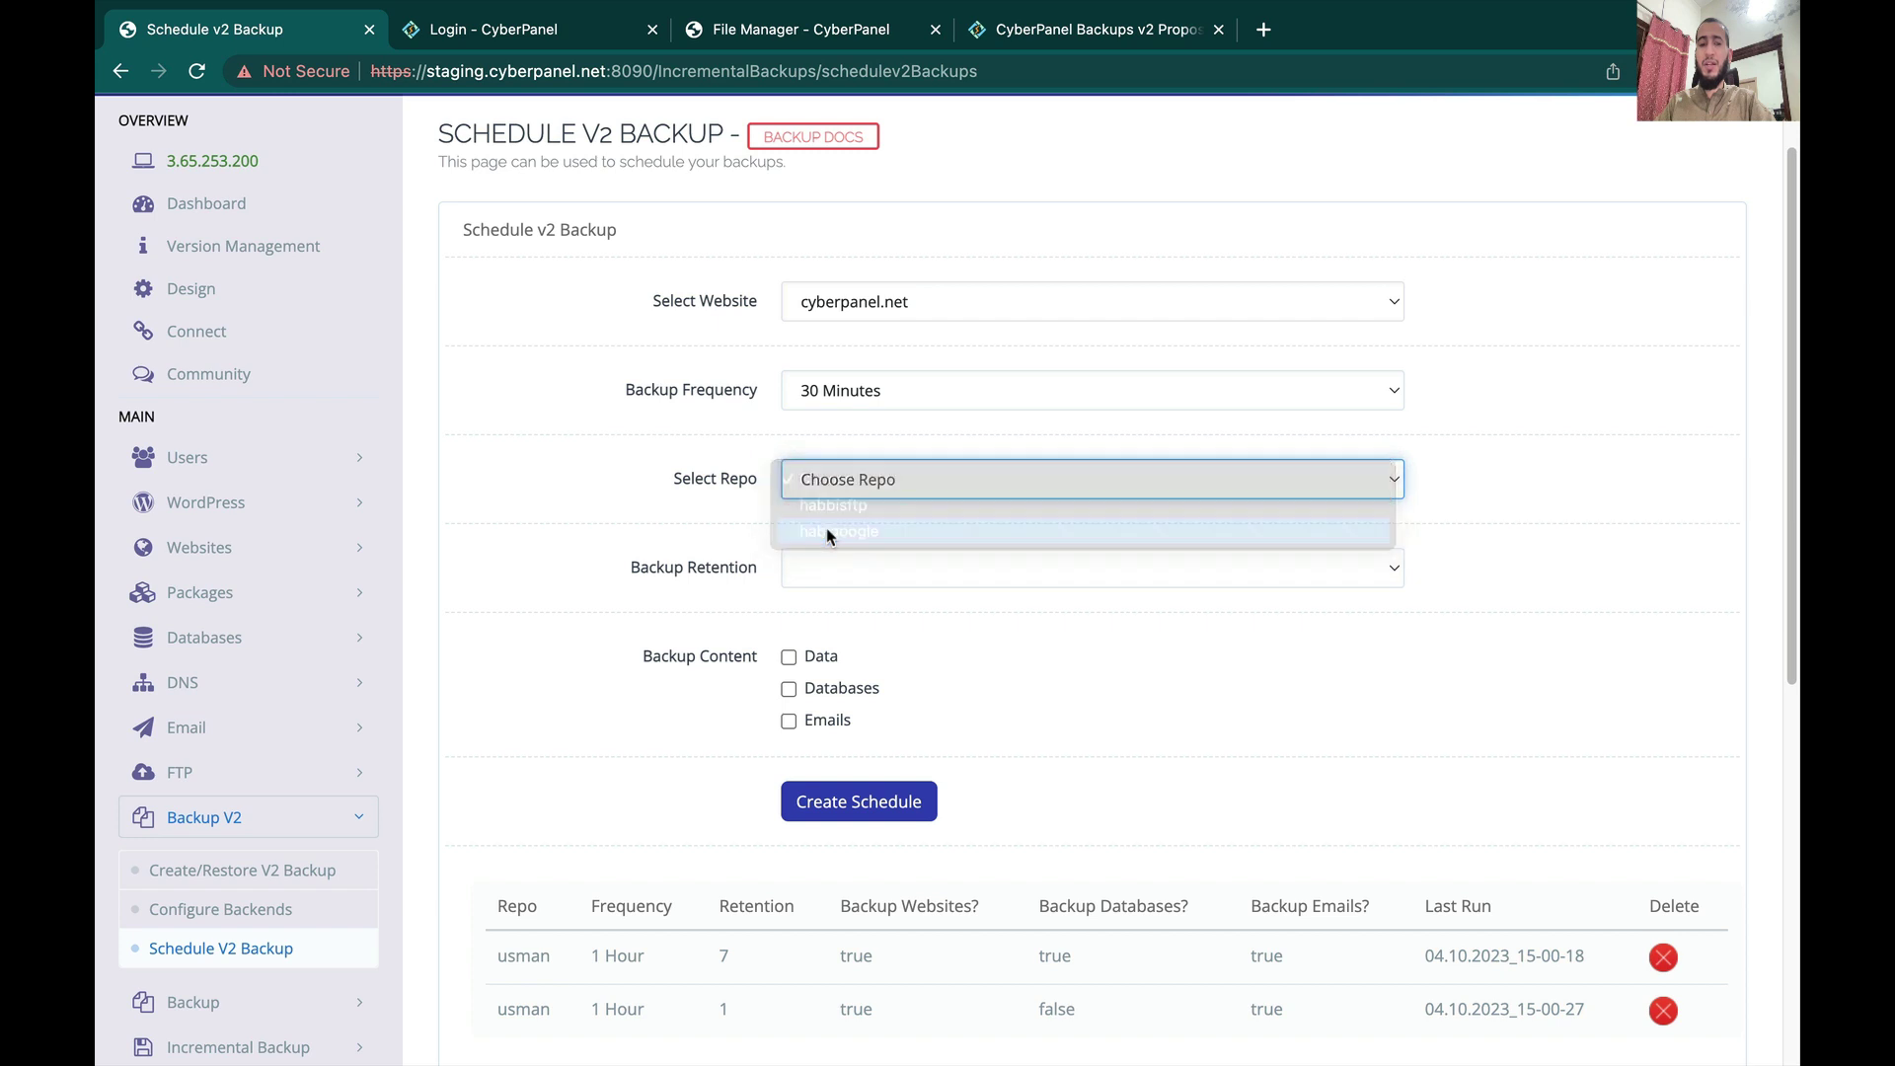
Step: Check the Backup Retention options and leave Databases as the only Backup Content
click(829, 582)
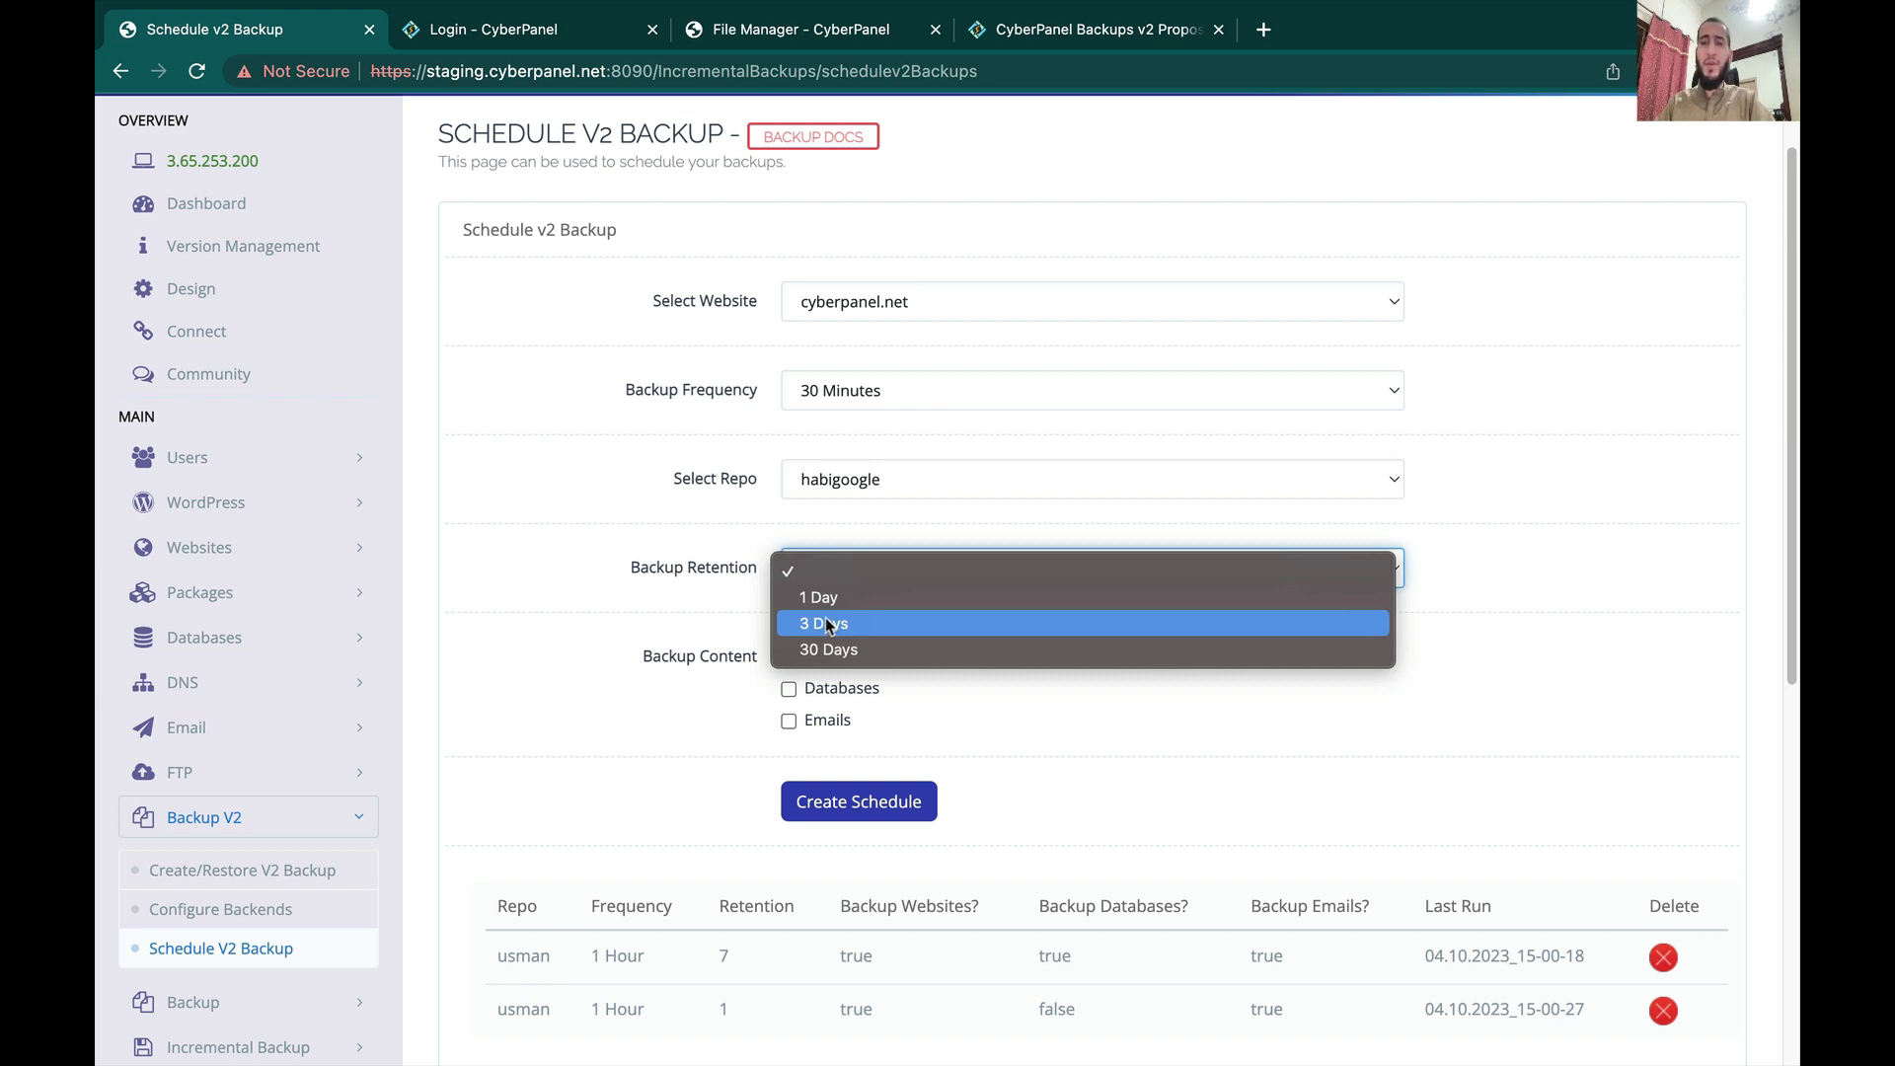
click(637, 623)
scroll(636, 624, down, 2)
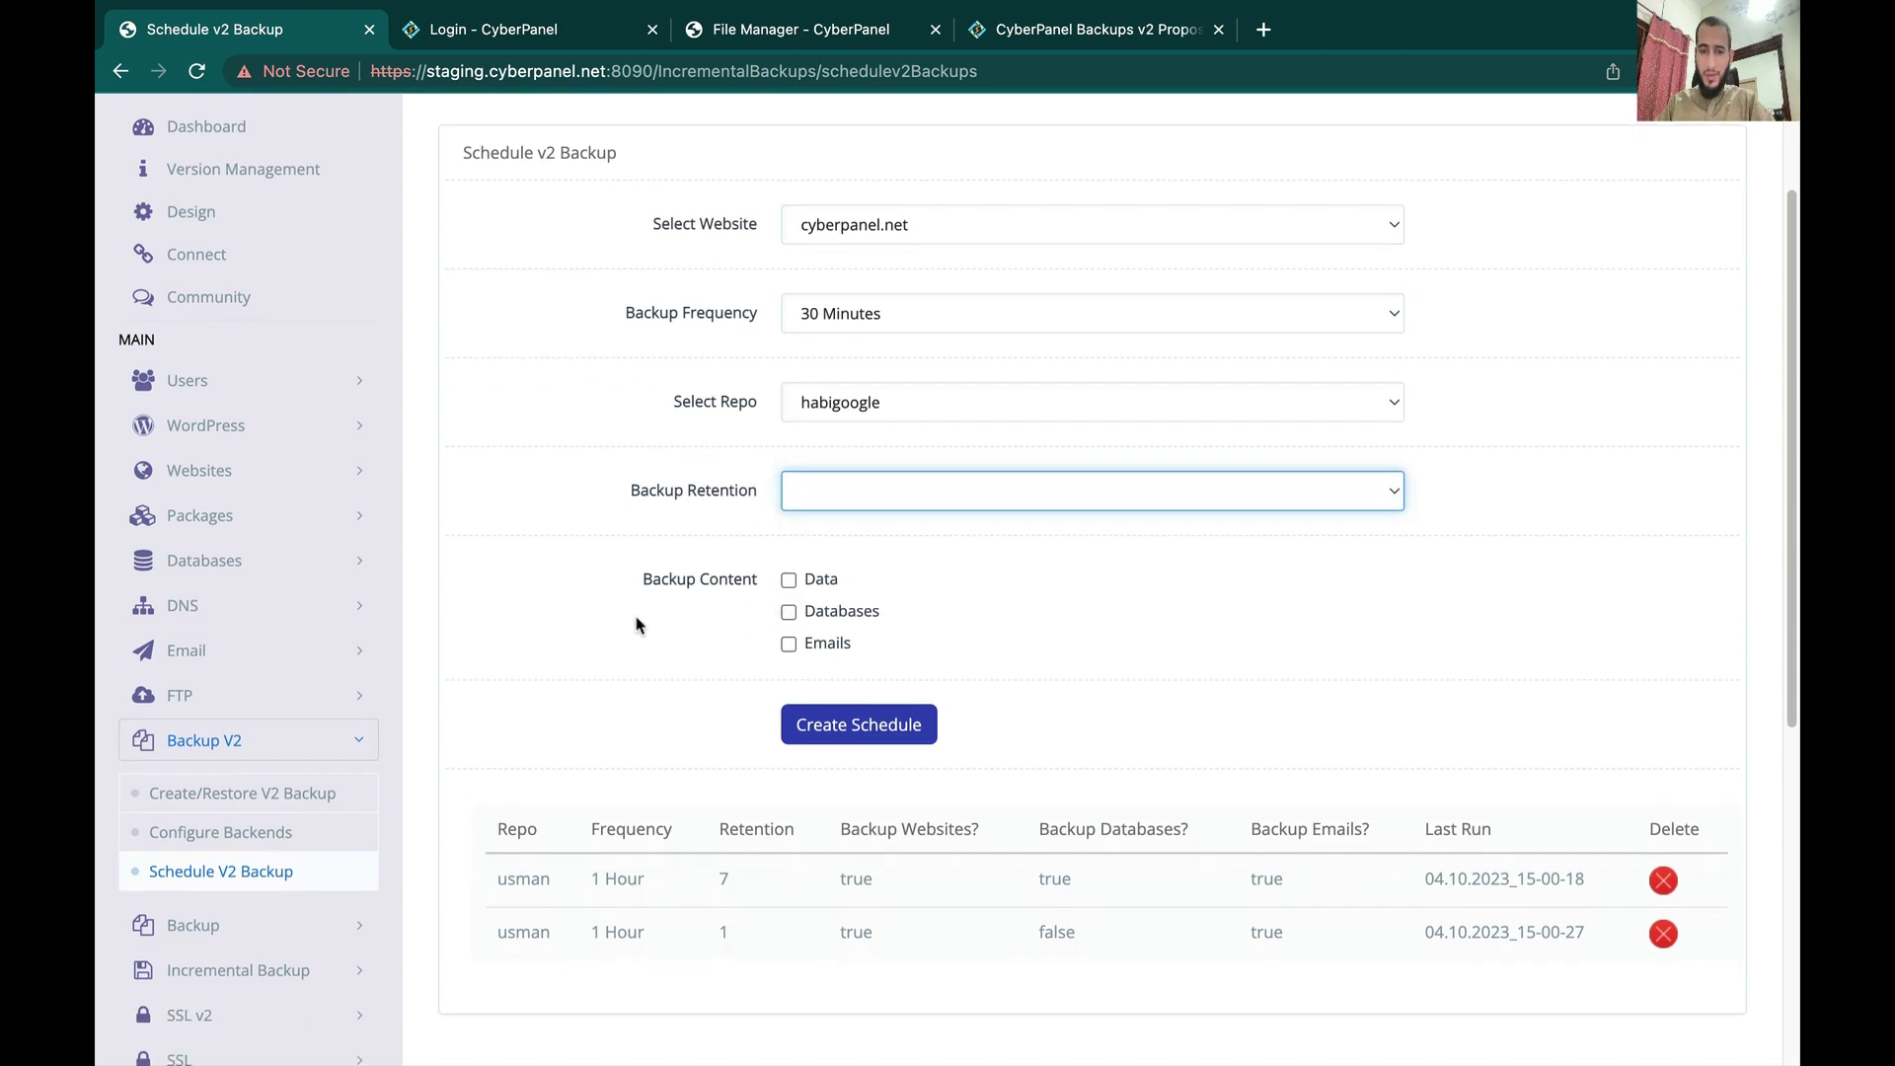
click(790, 584)
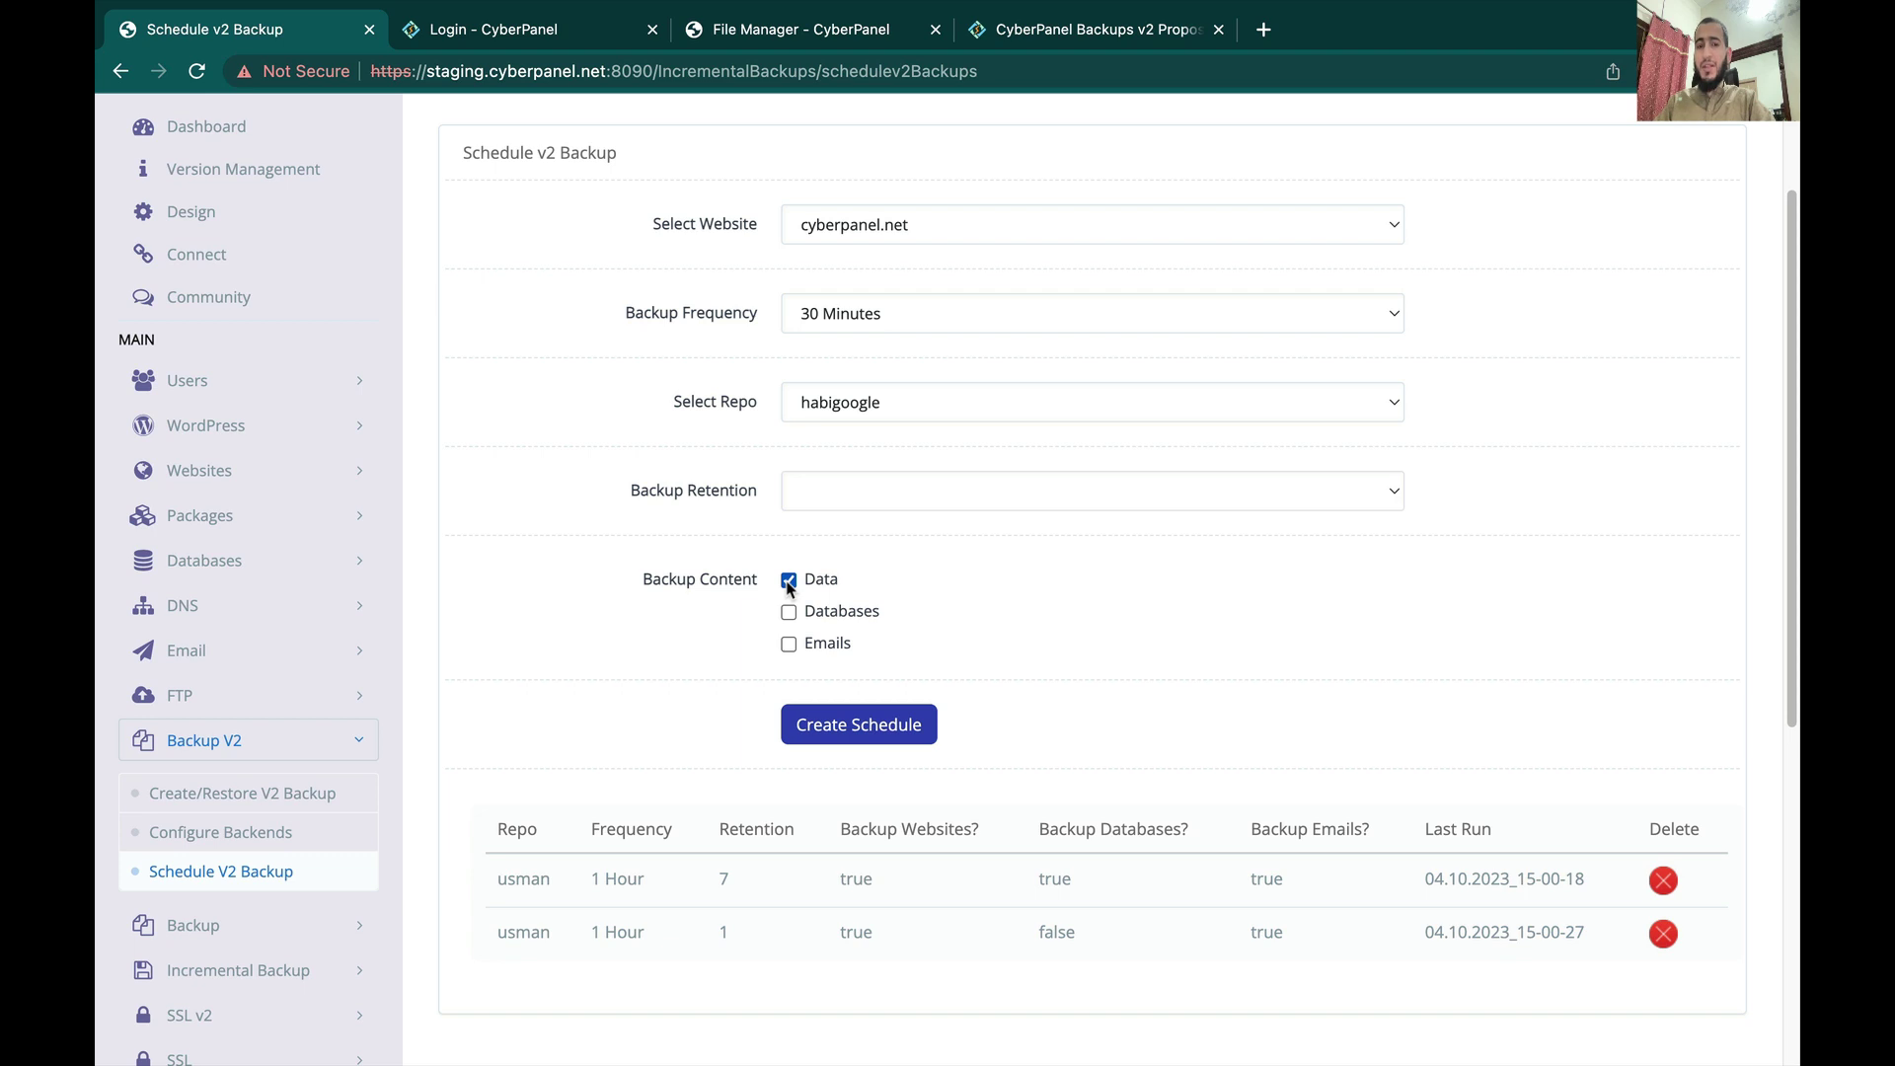
click(789, 582)
scroll(788, 618, up, 2)
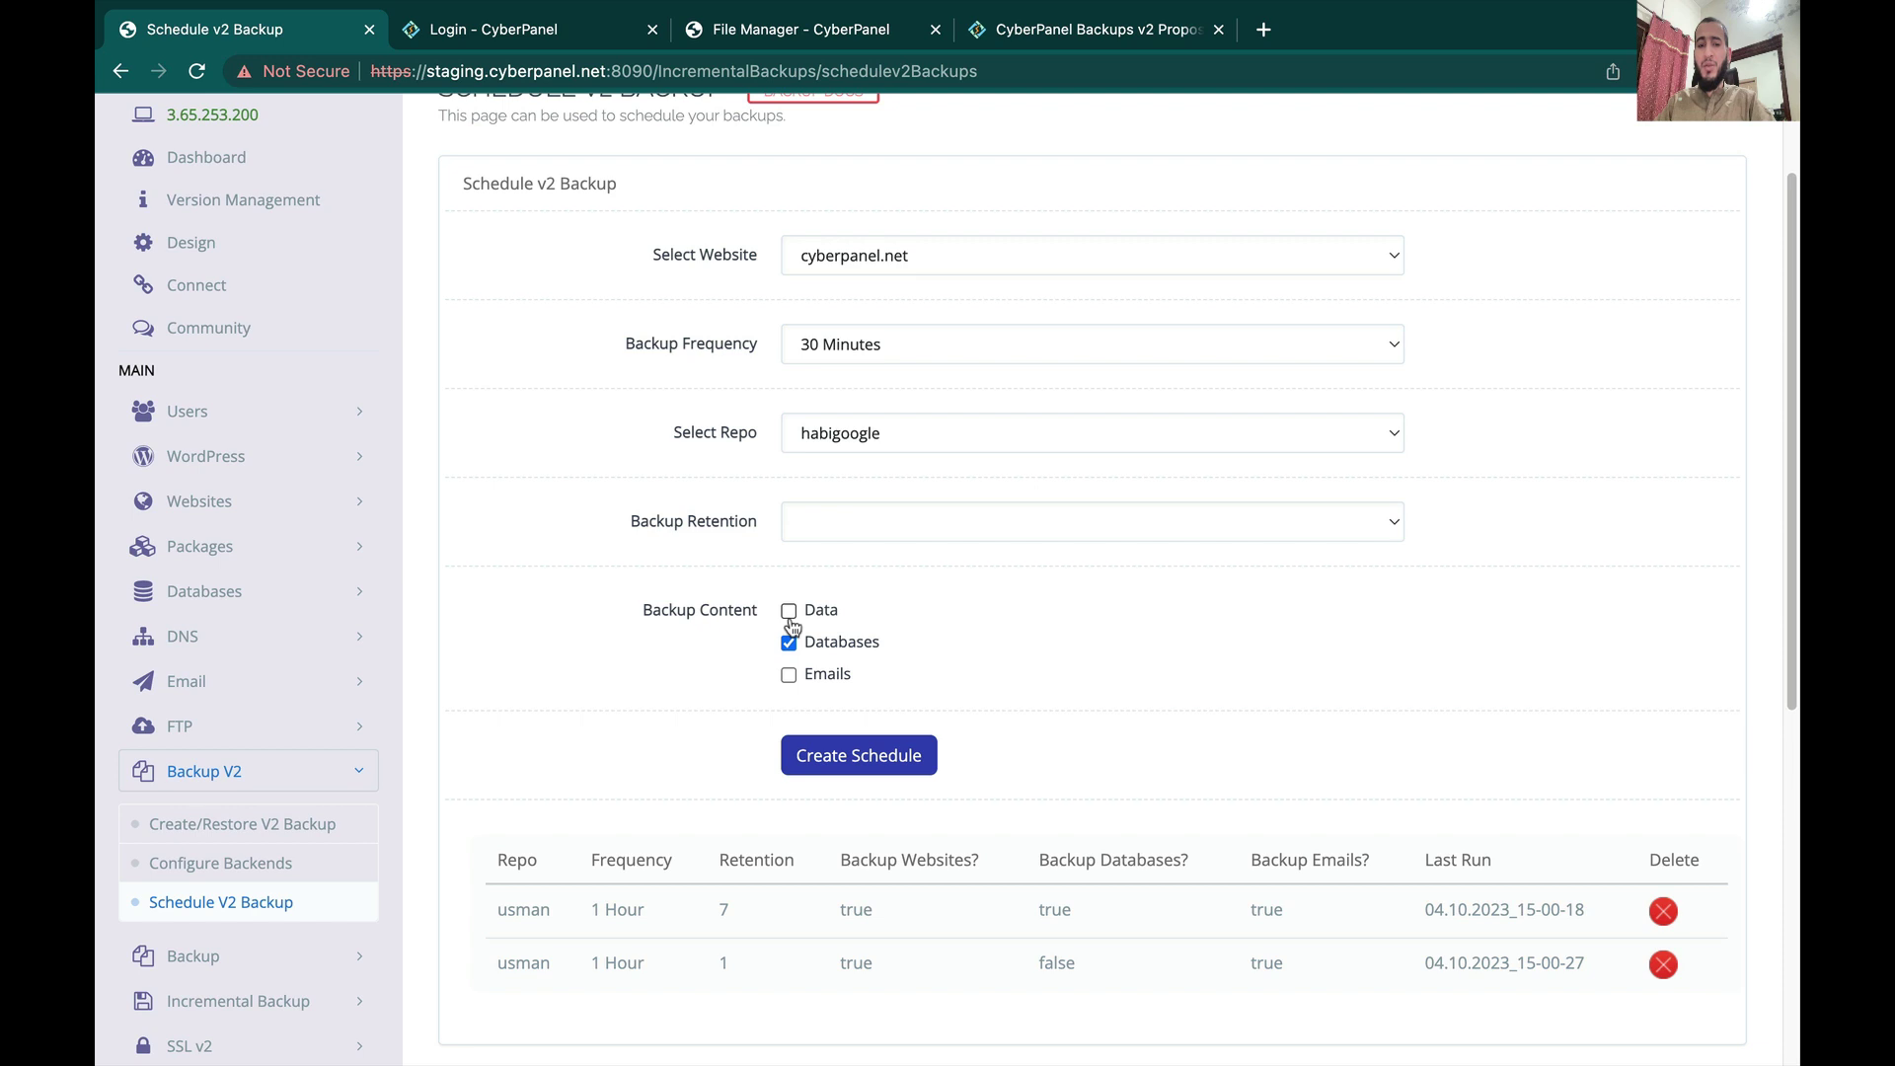
scroll(791, 625, down, 1)
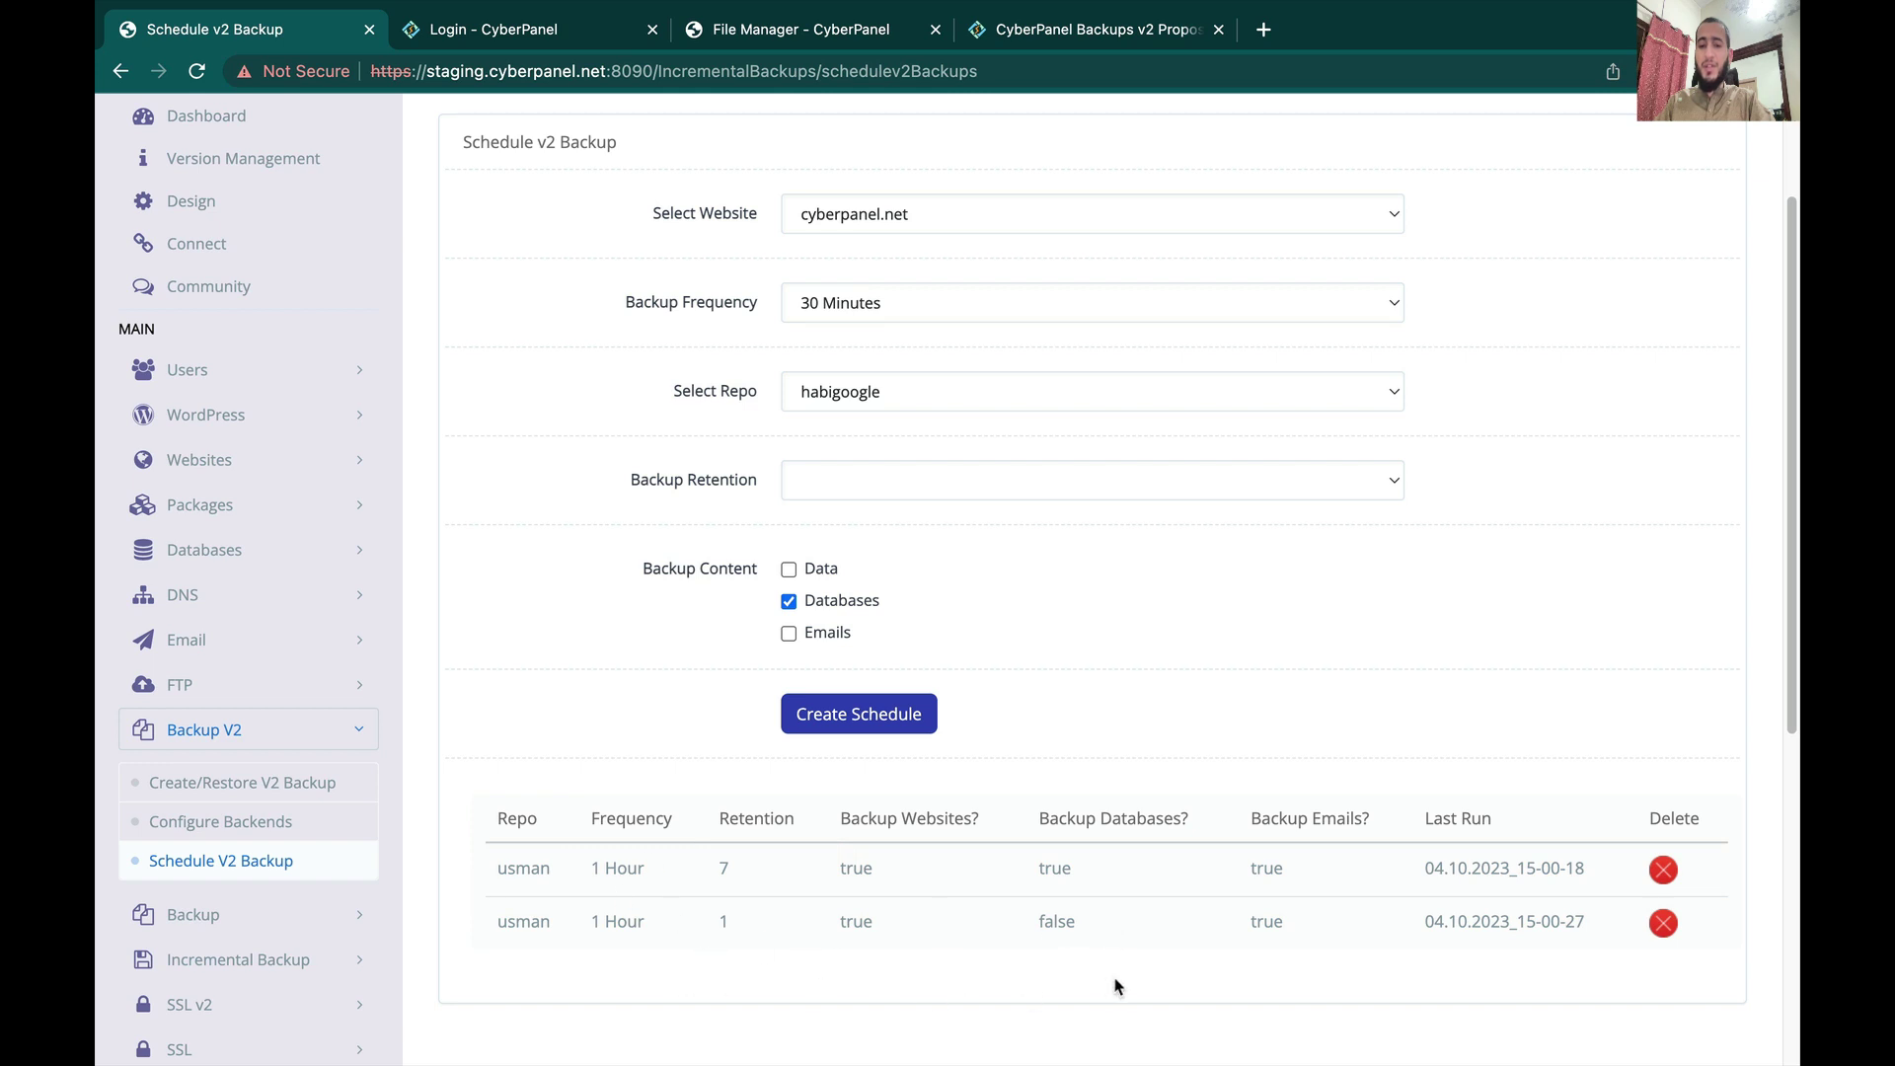
triple_click(1461, 868)
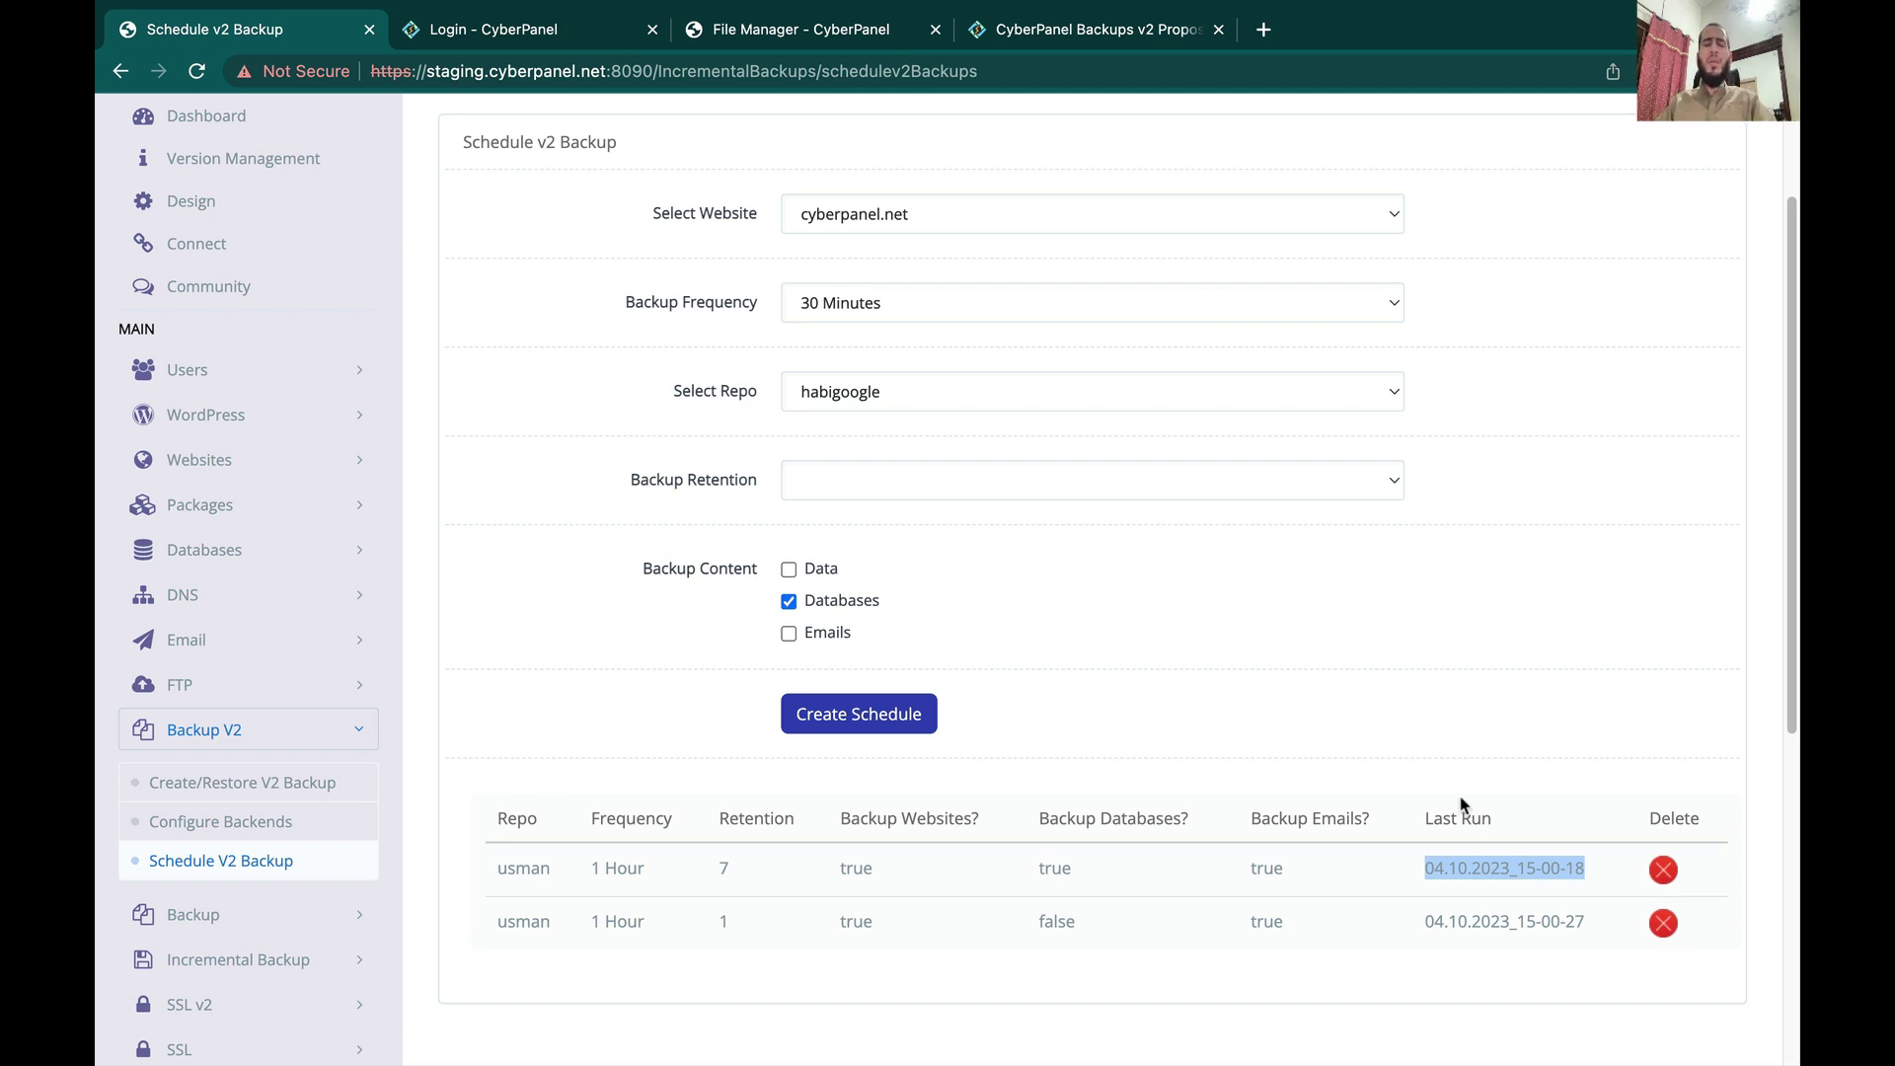
scroll(1463, 804, up, 1)
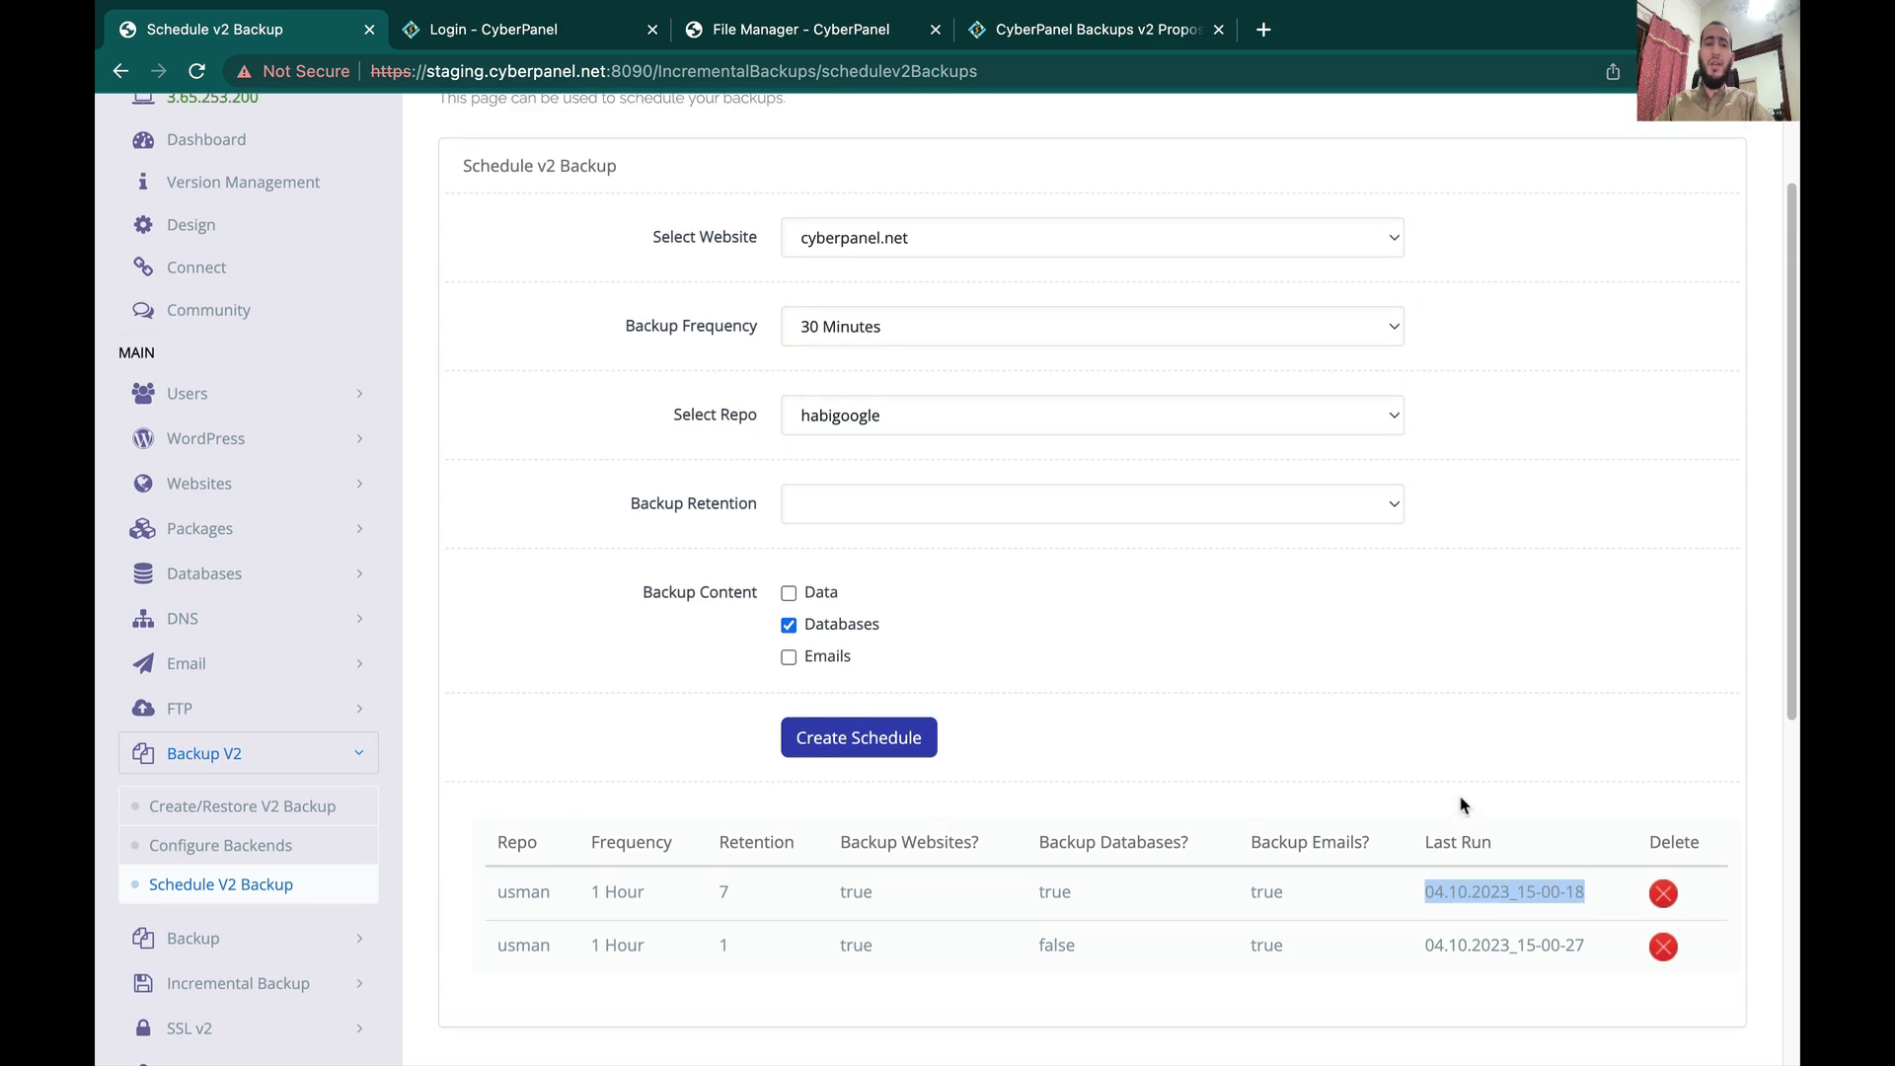
scroll(1464, 804, up, 1)
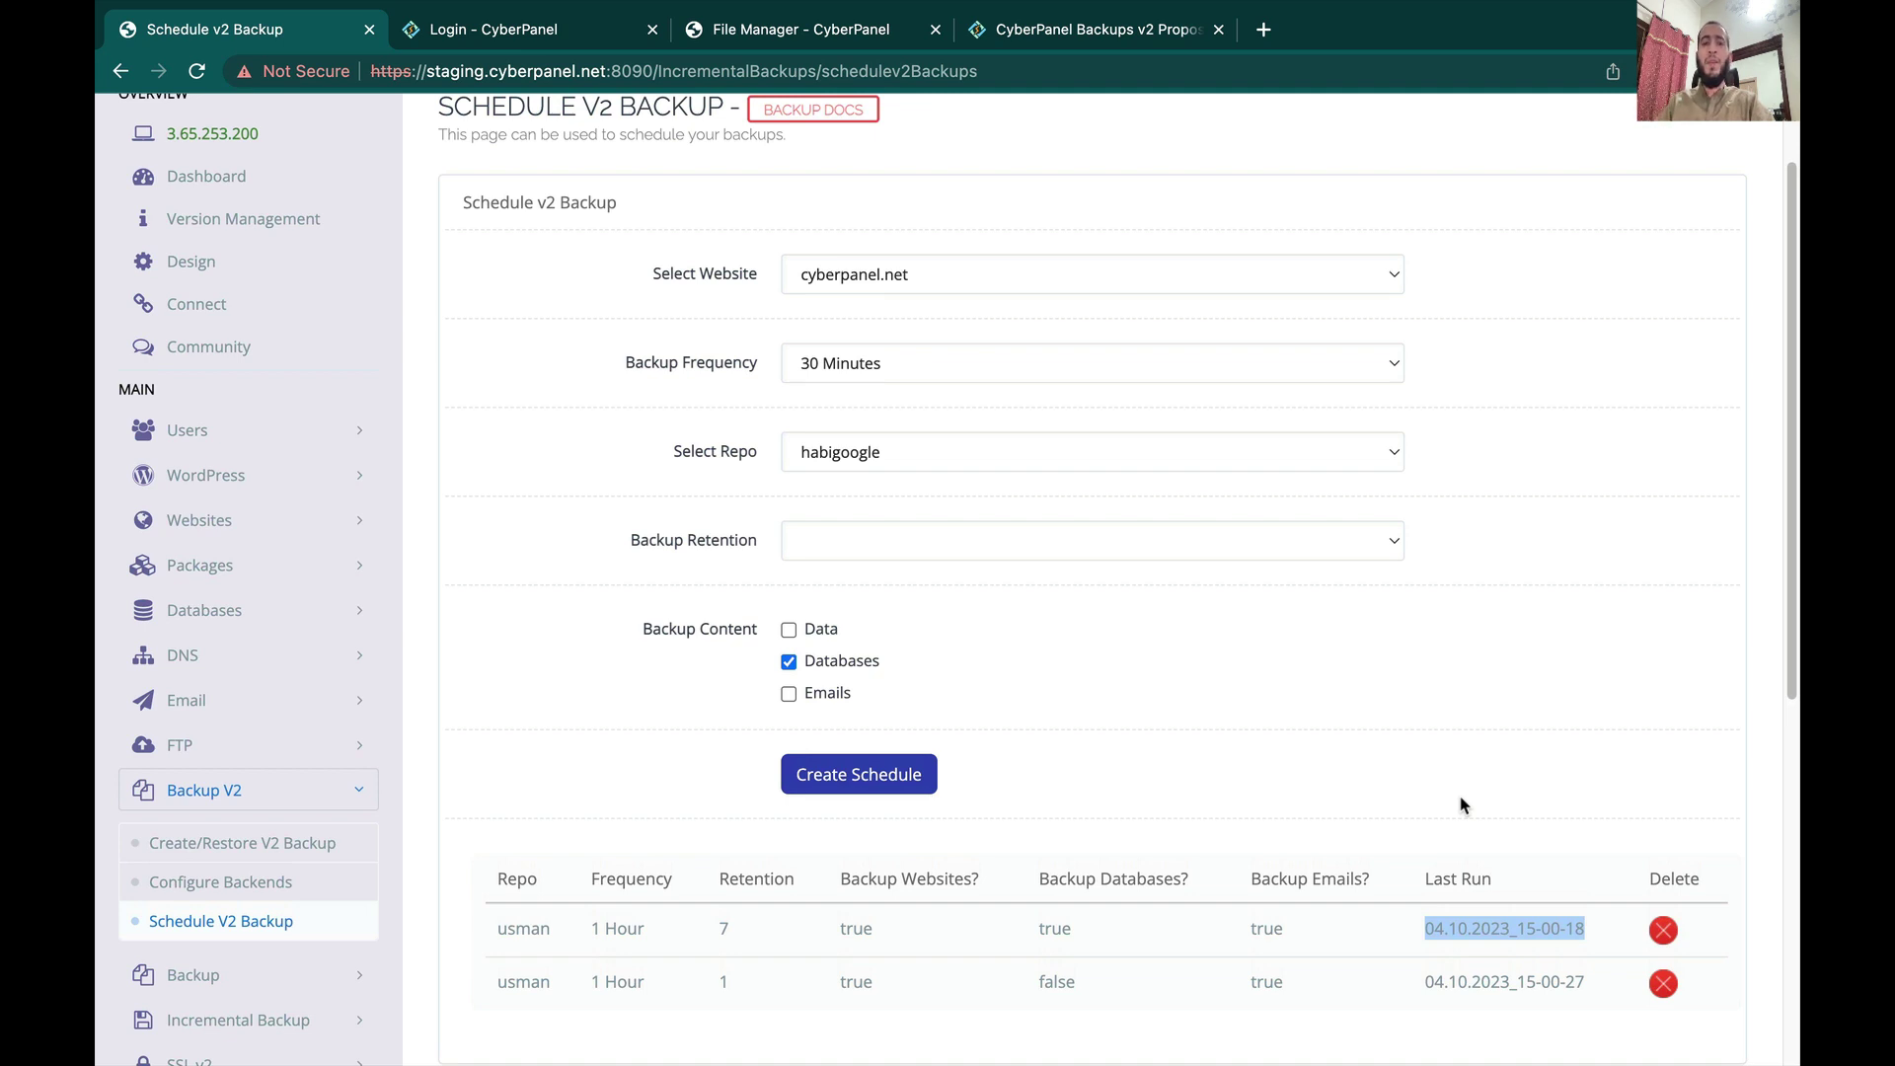
scroll(1205, 646, up, 1)
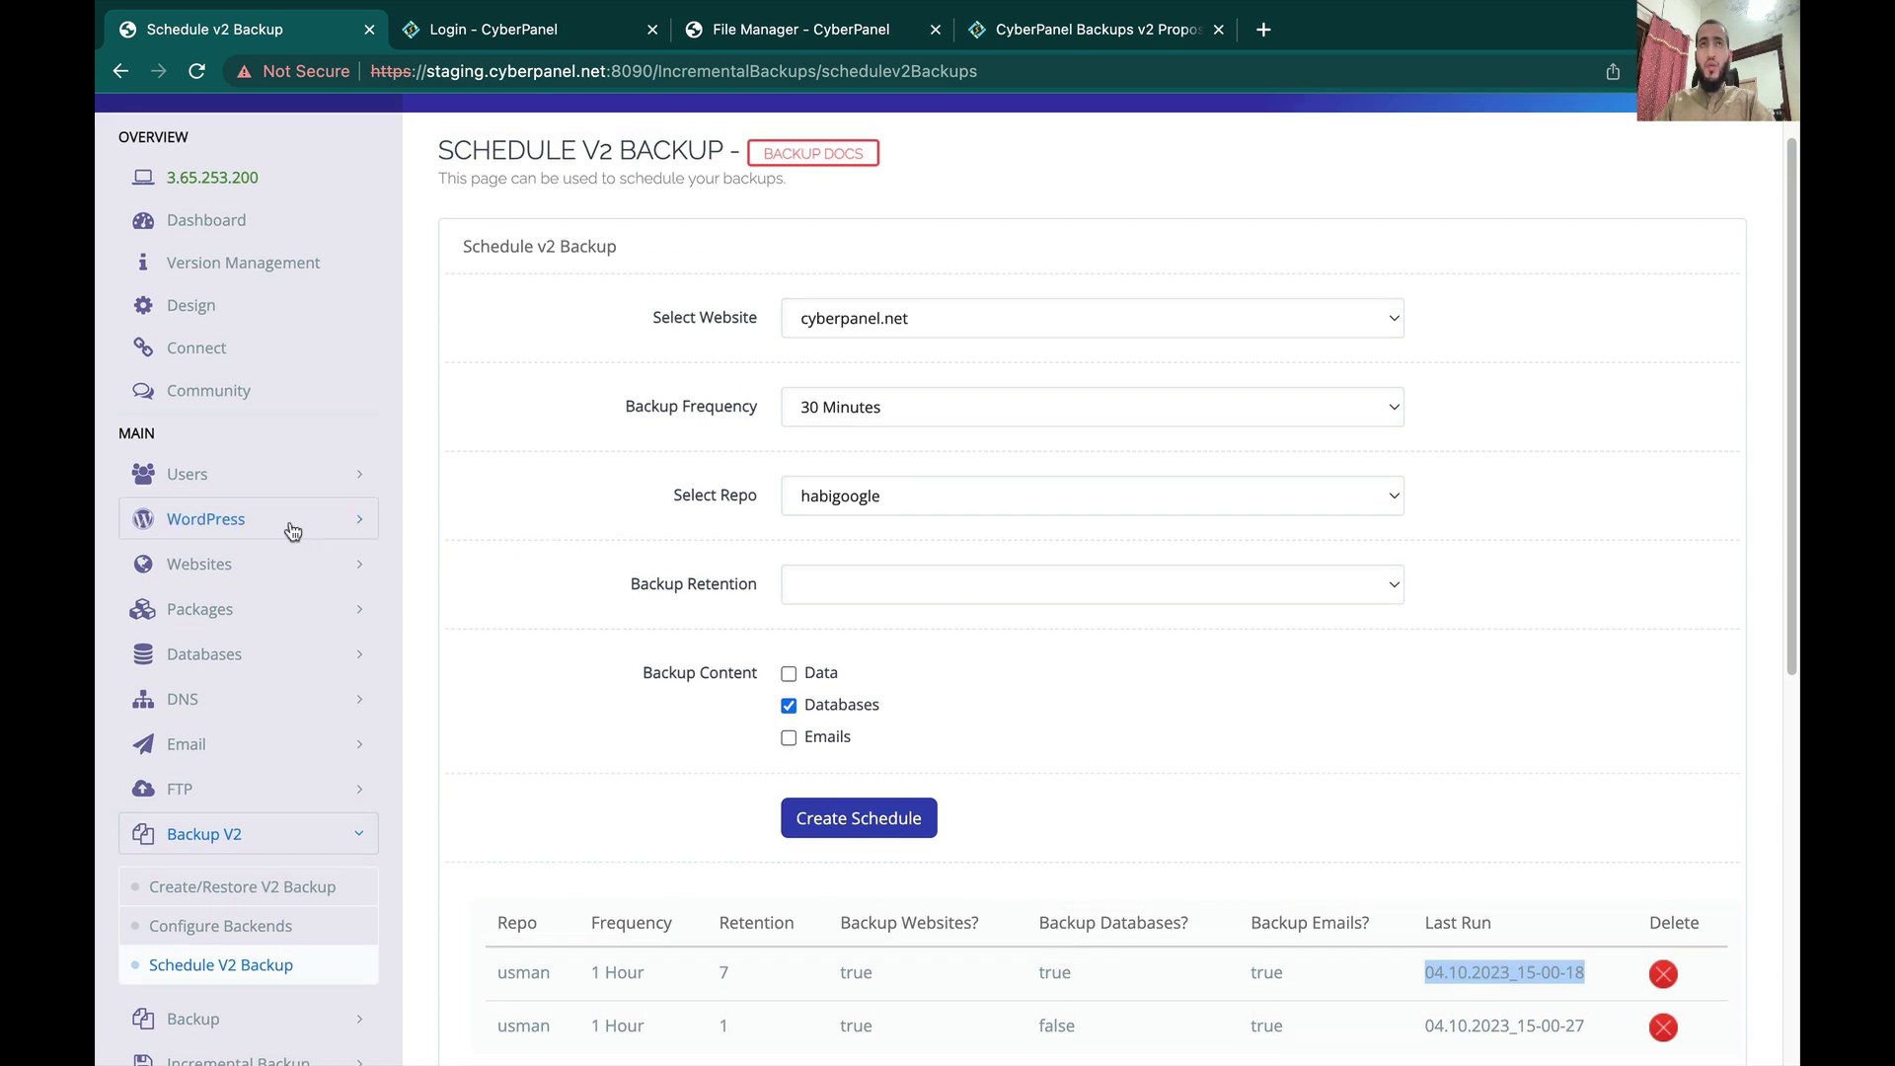
Step: Open cyberpanel.net's Manage page from List Websites, view its vHost Conf, and go to SSH/SFTP access
click(283, 561)
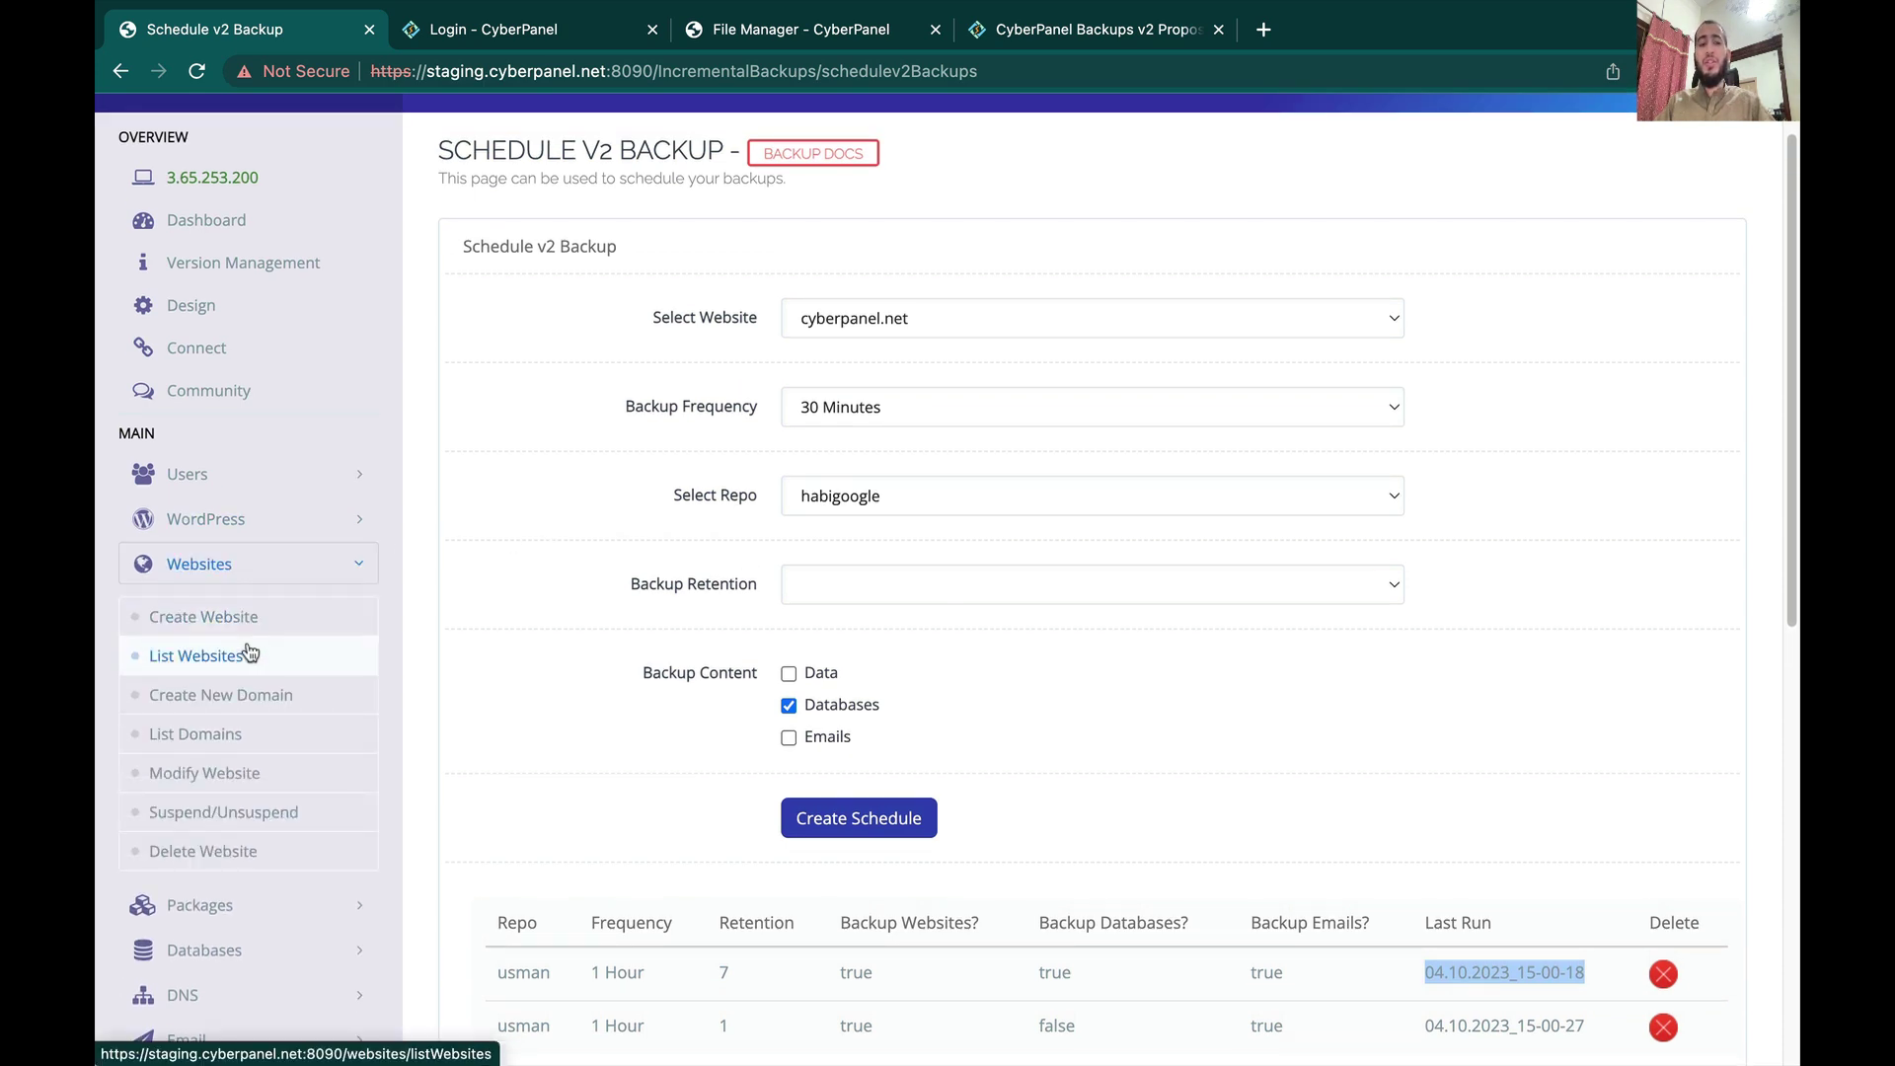
click(249, 651)
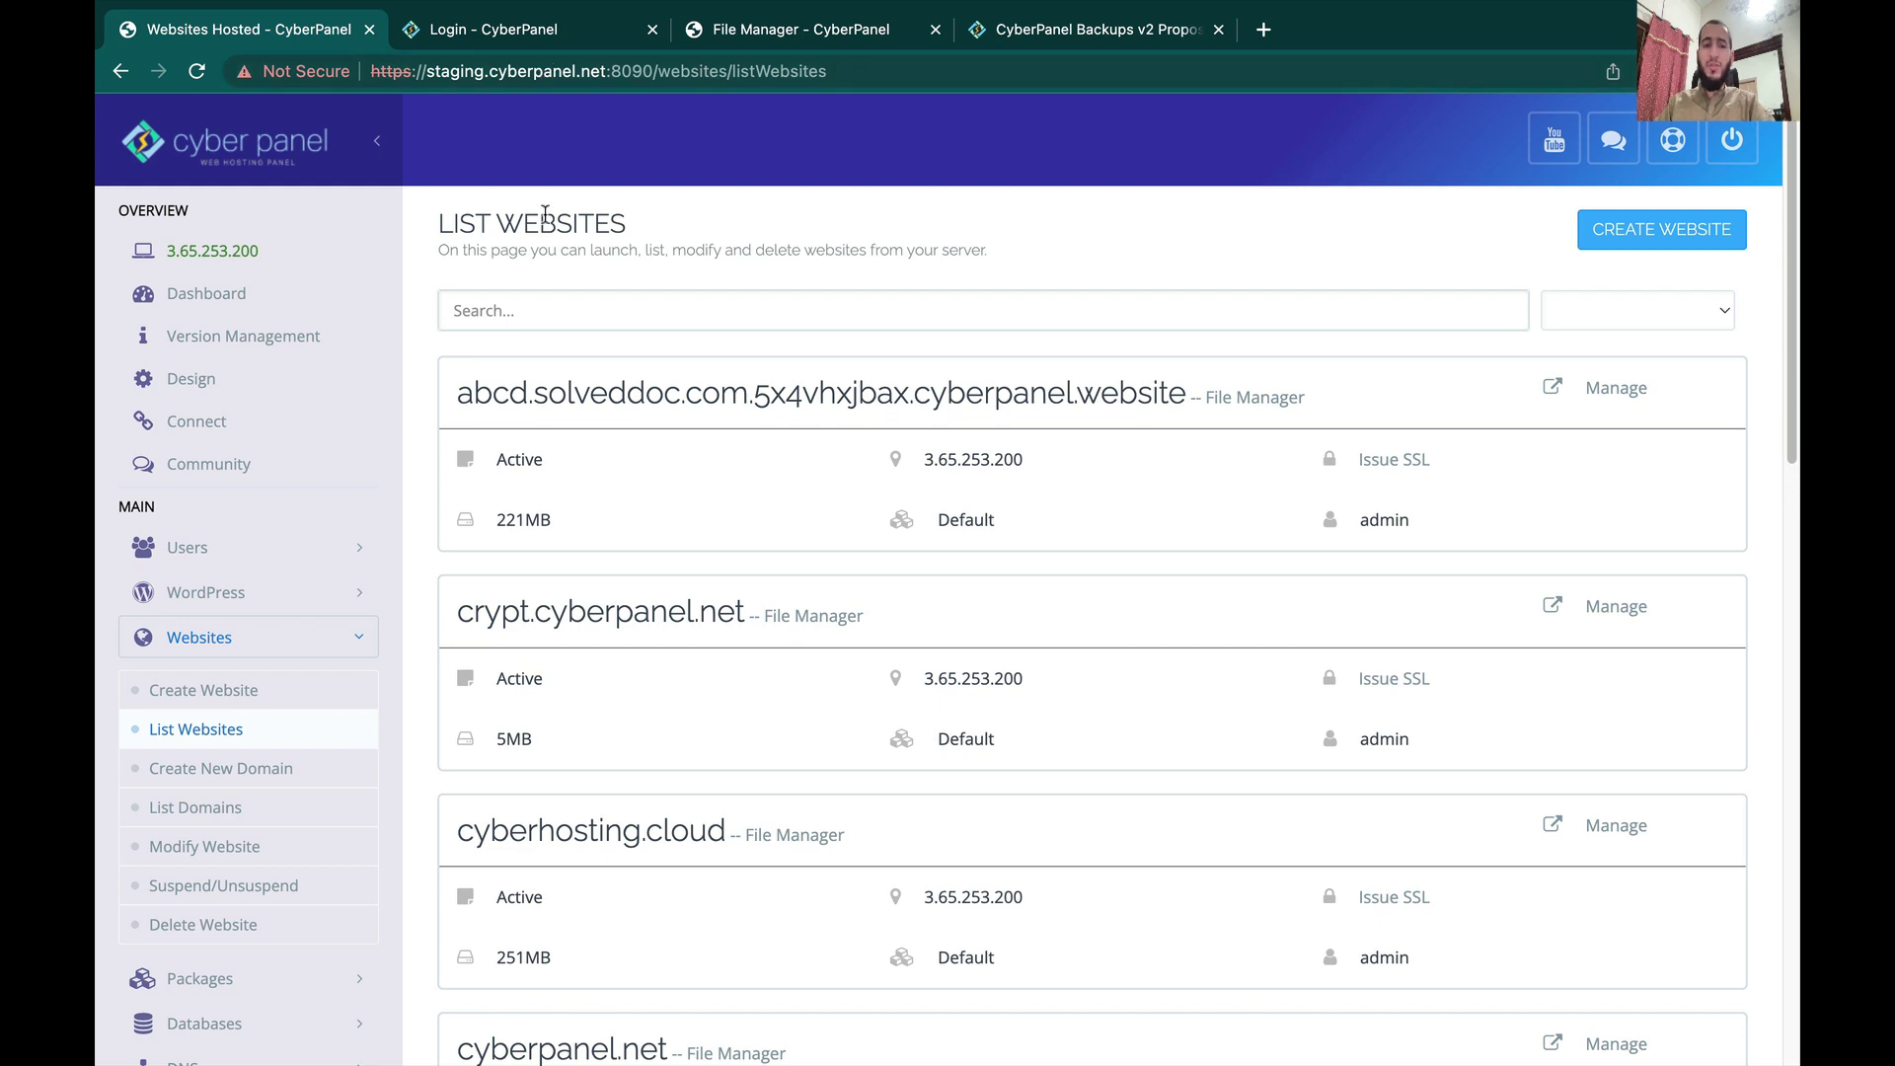
scroll(744, 816, down, 4)
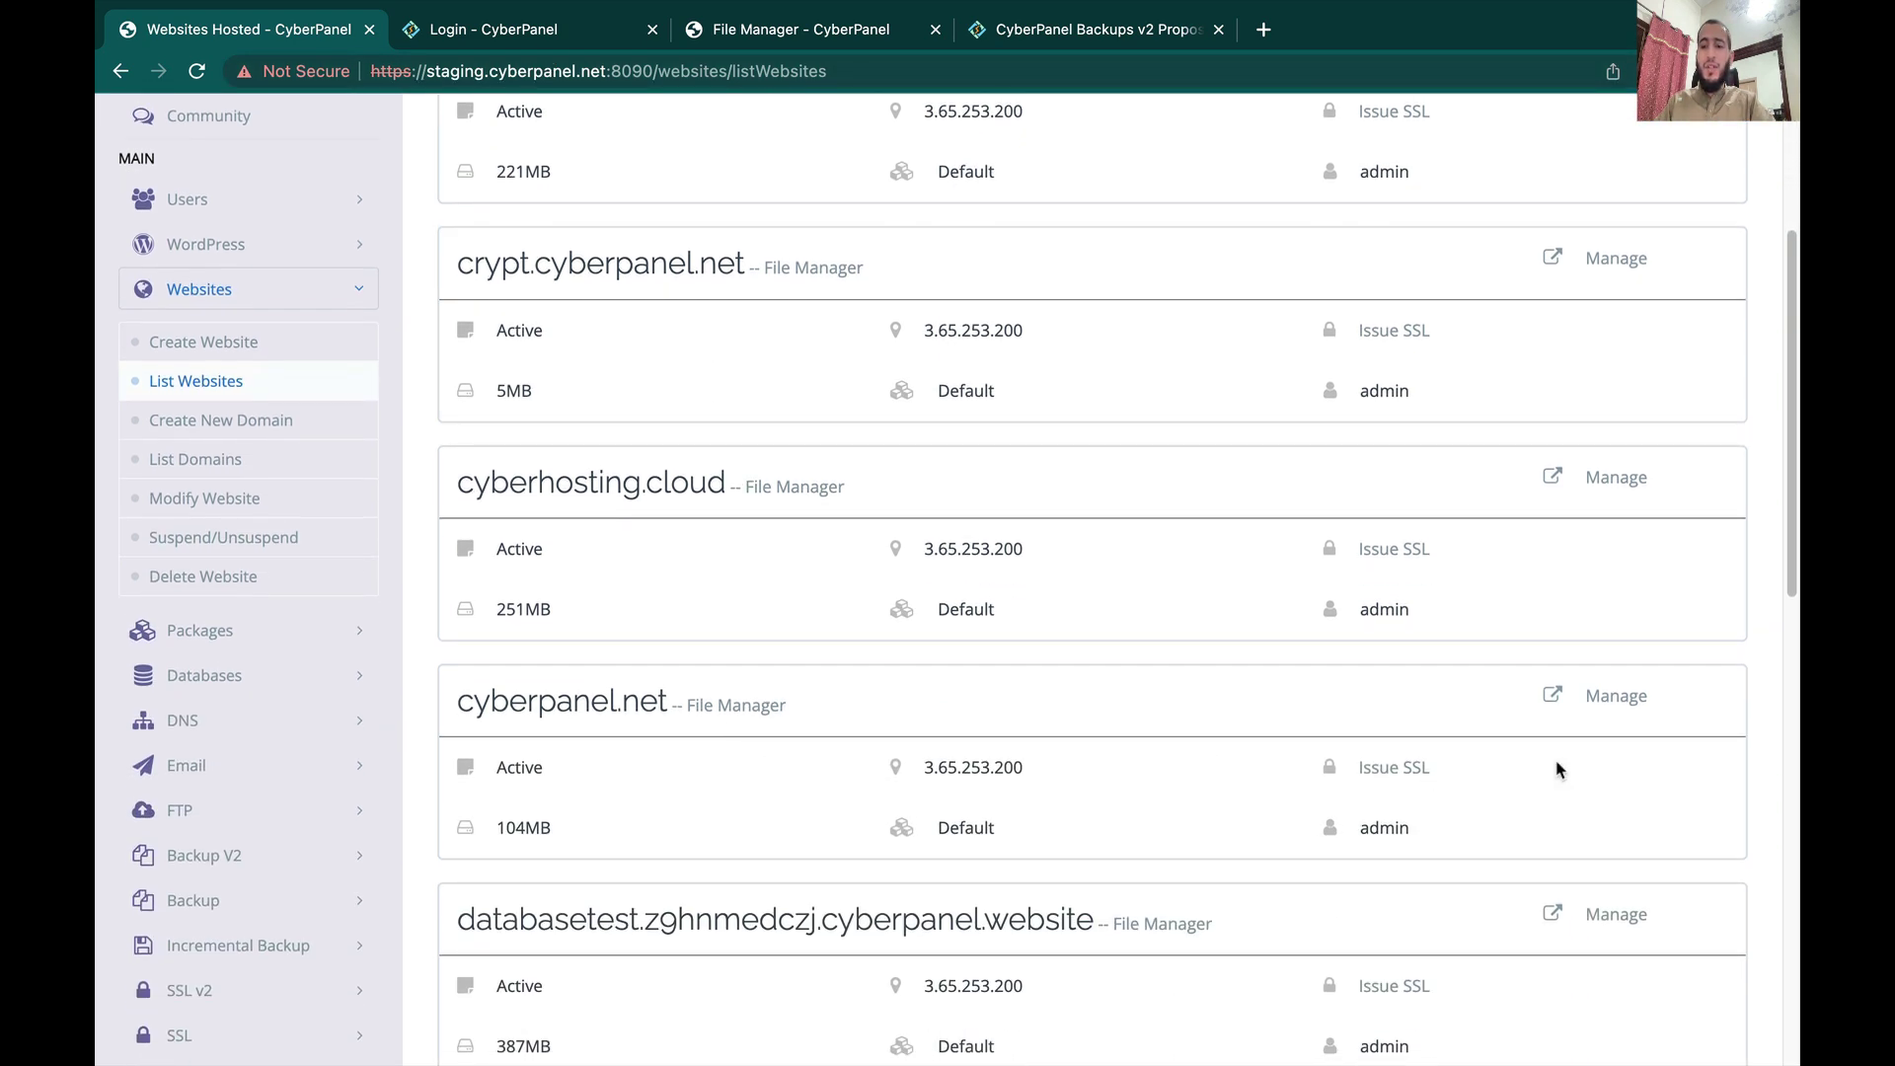
click(1622, 702)
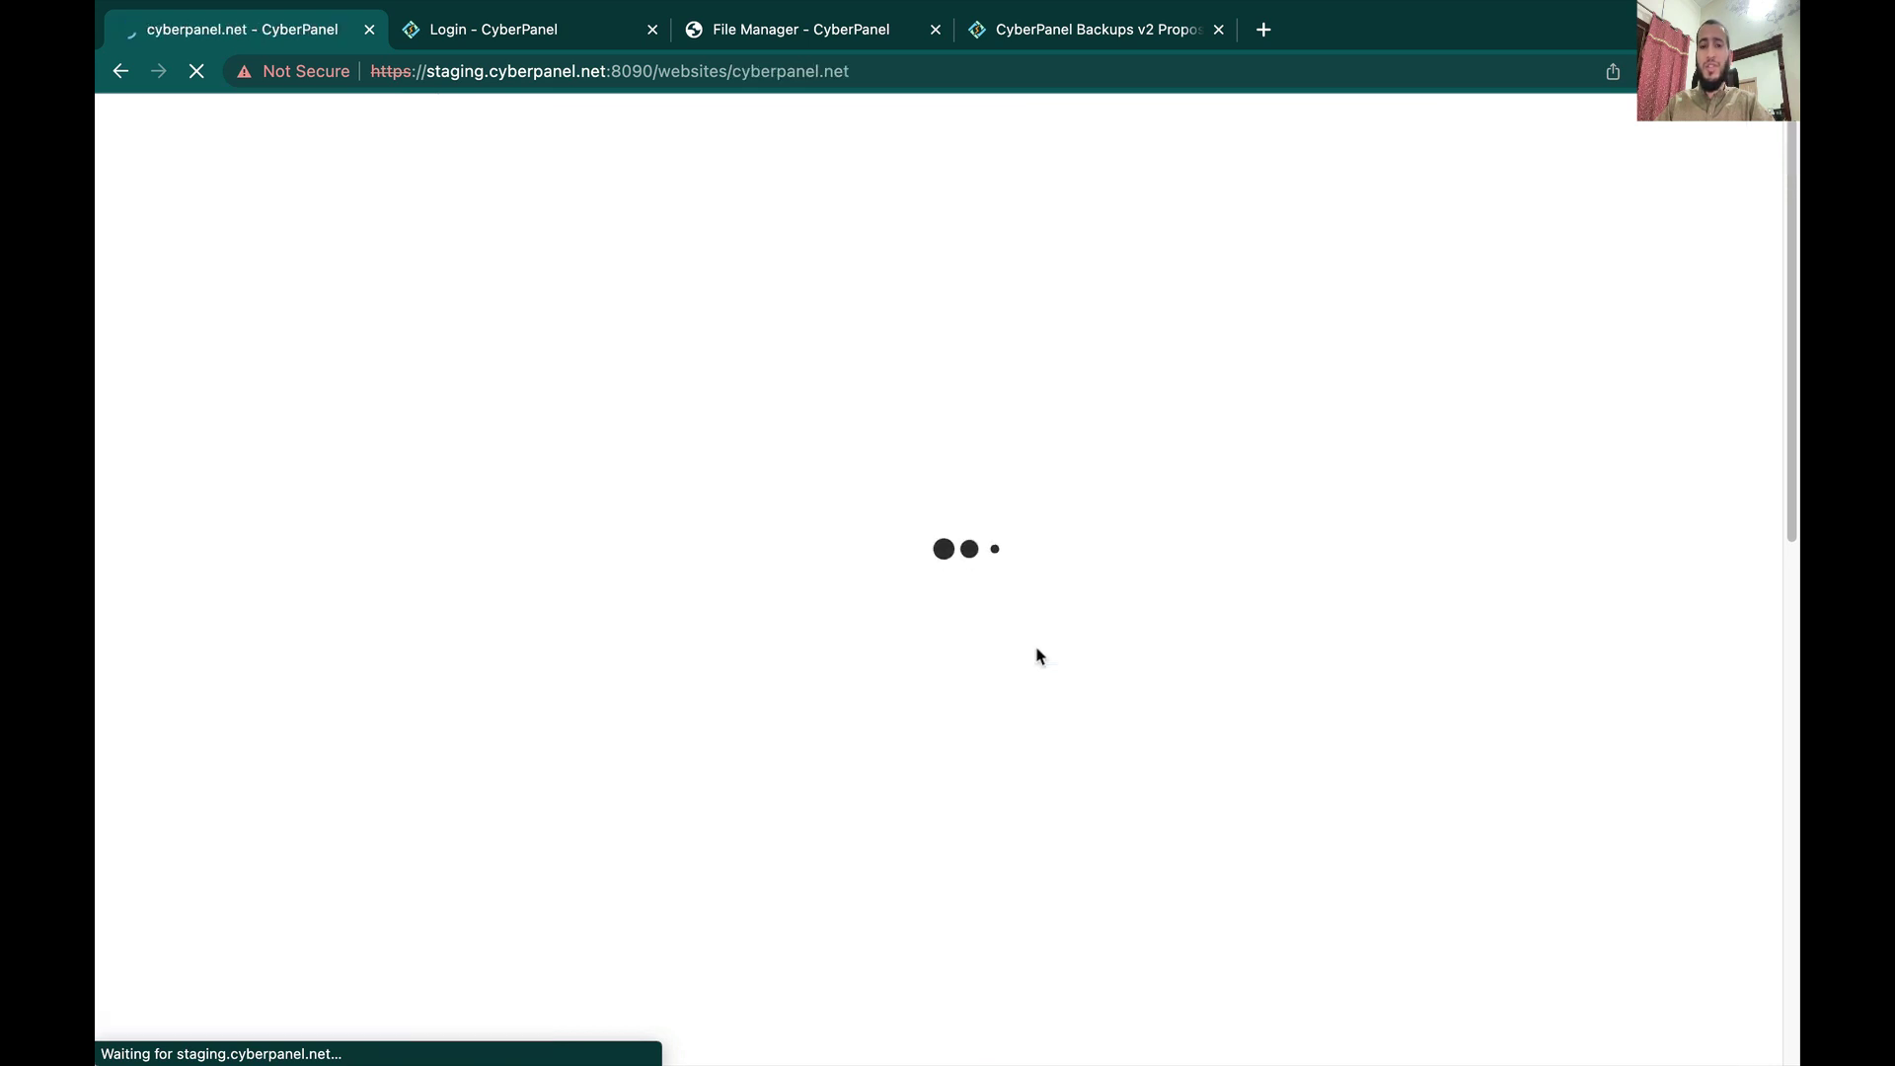
scroll(1037, 655, down, 8)
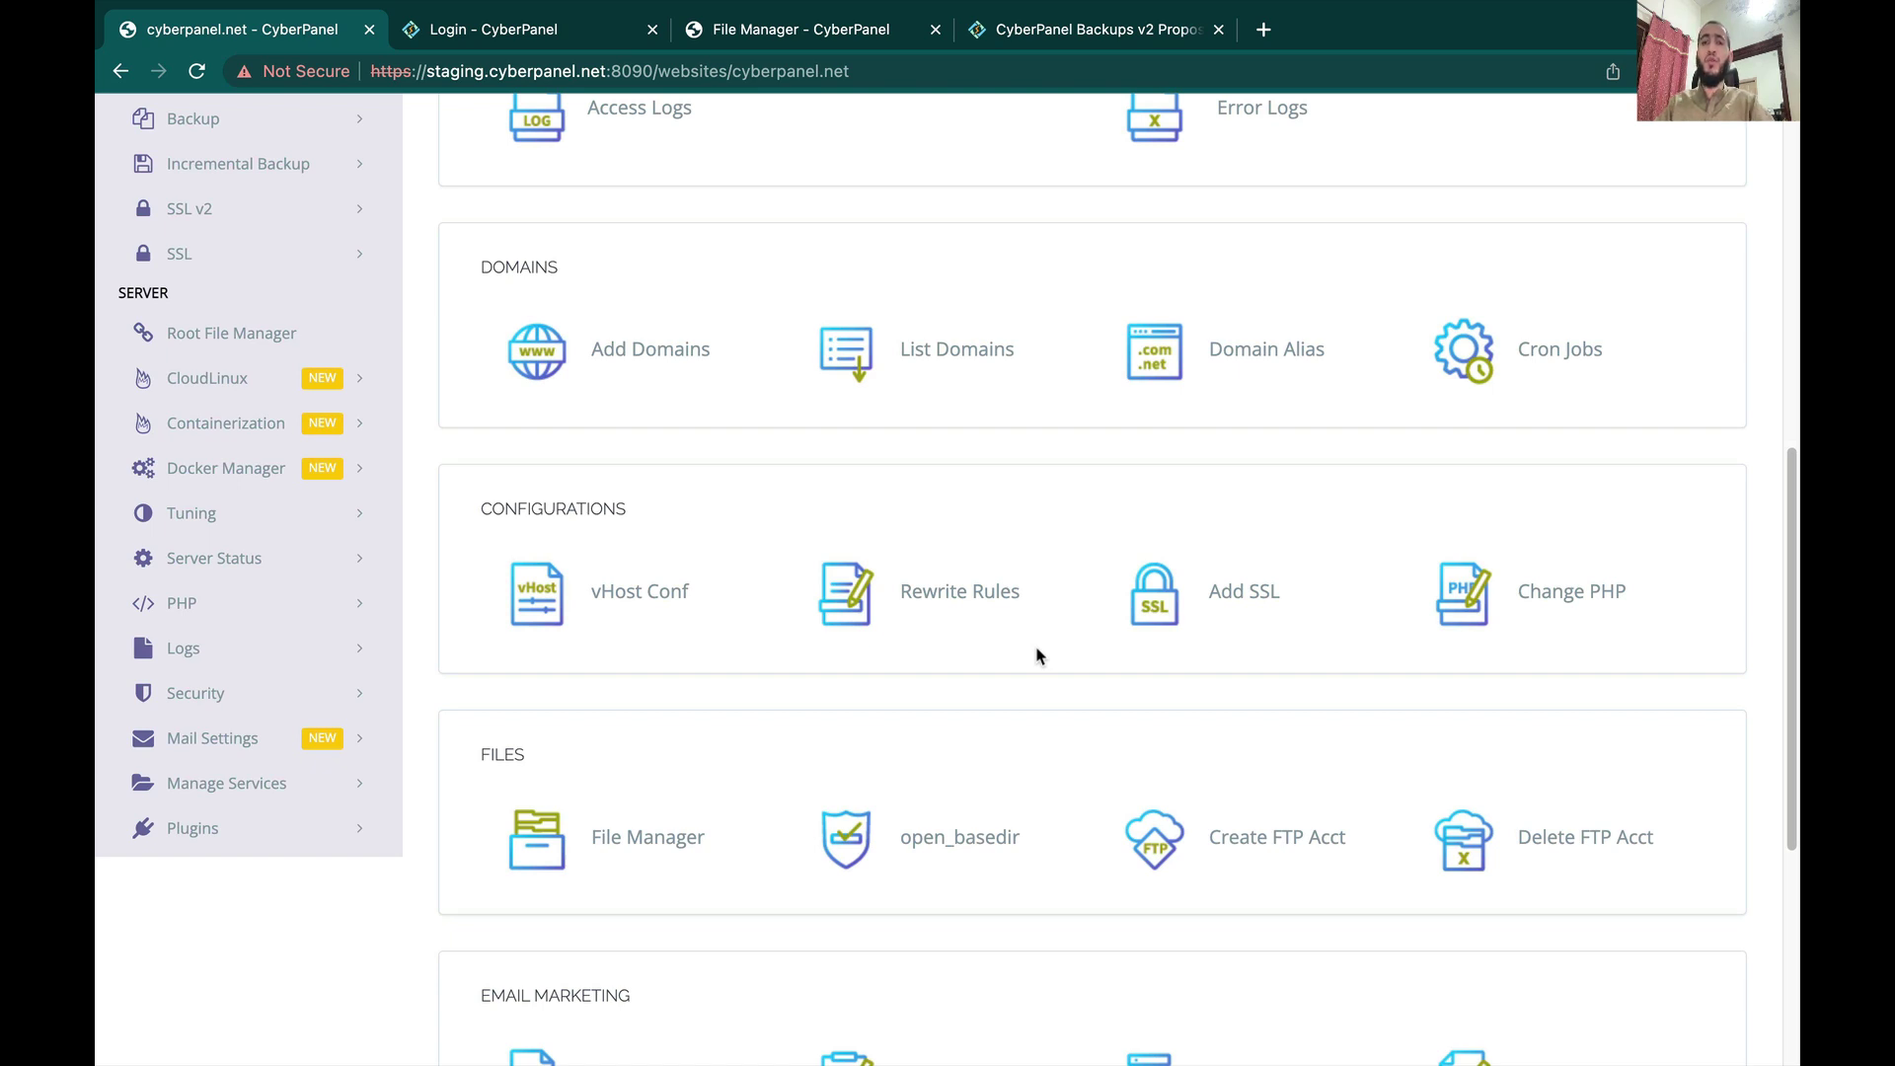
click(642, 598)
scroll(994, 521, up, 10)
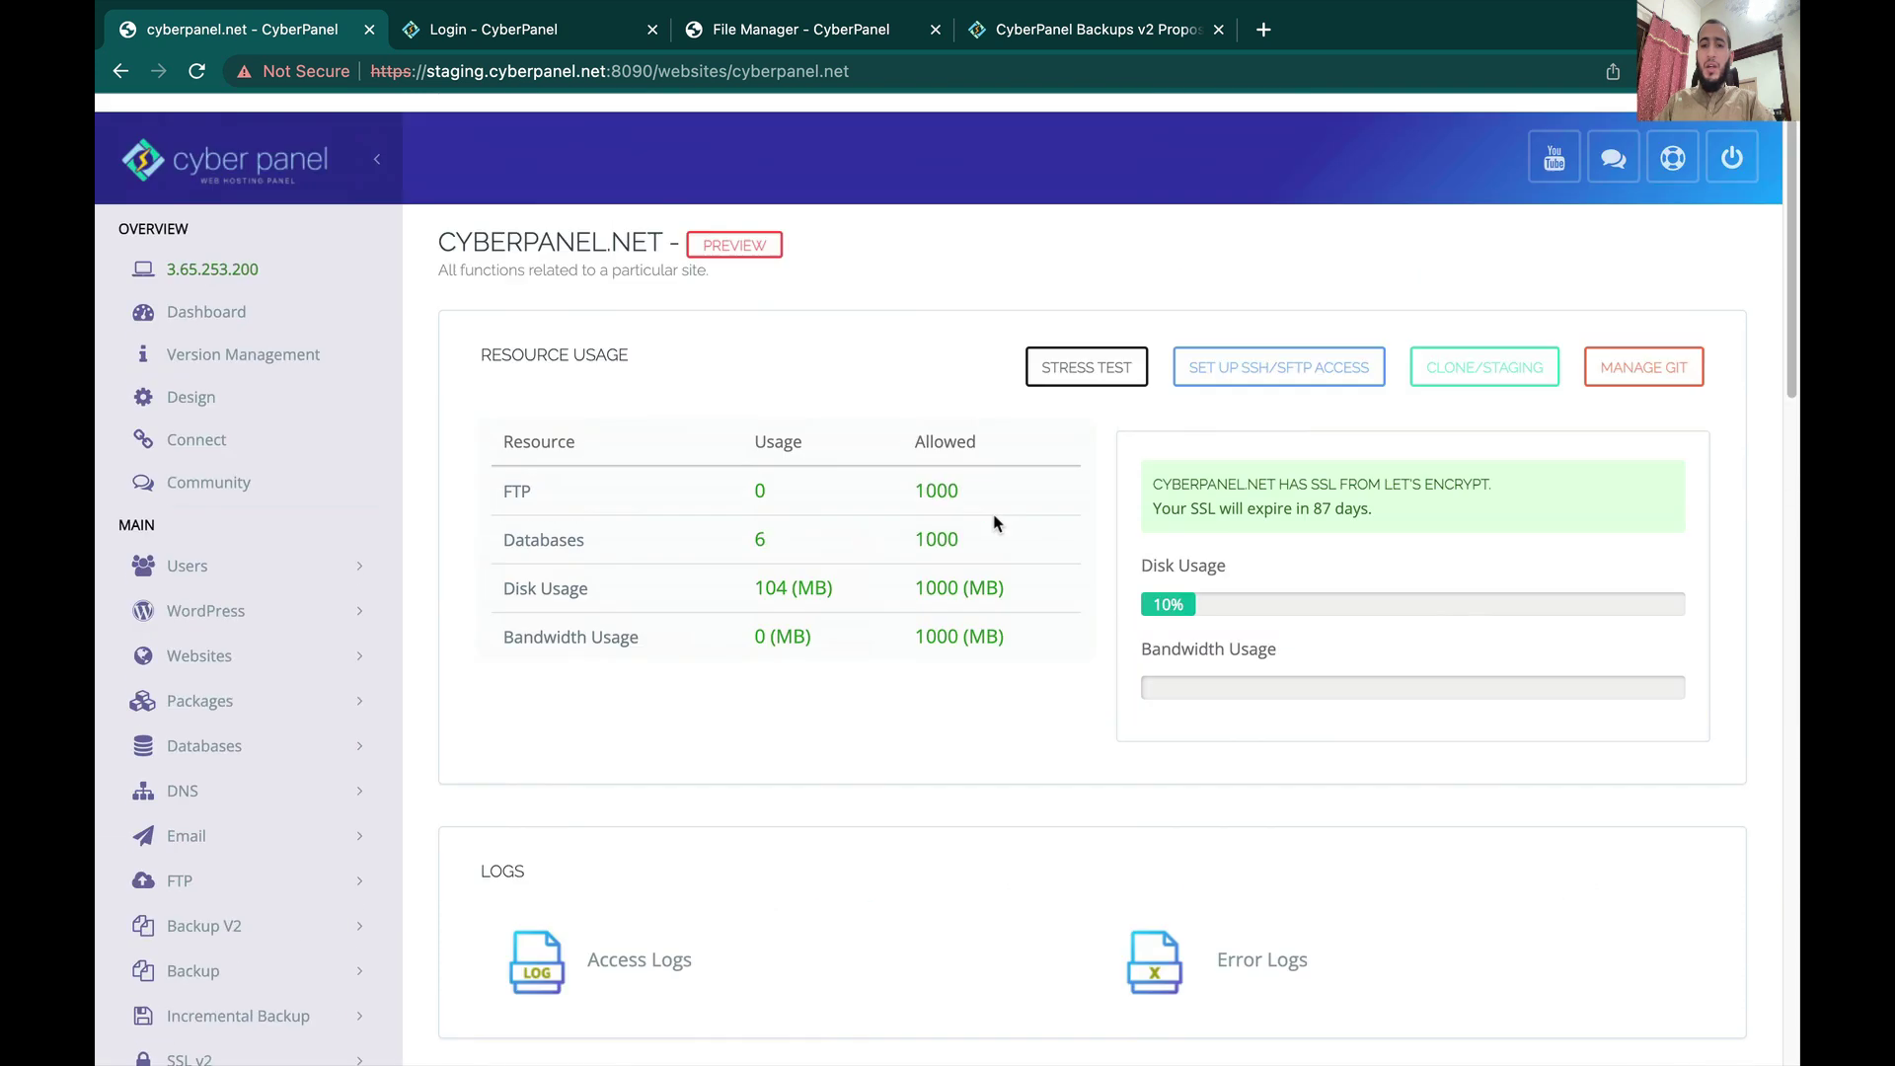
click(1249, 356)
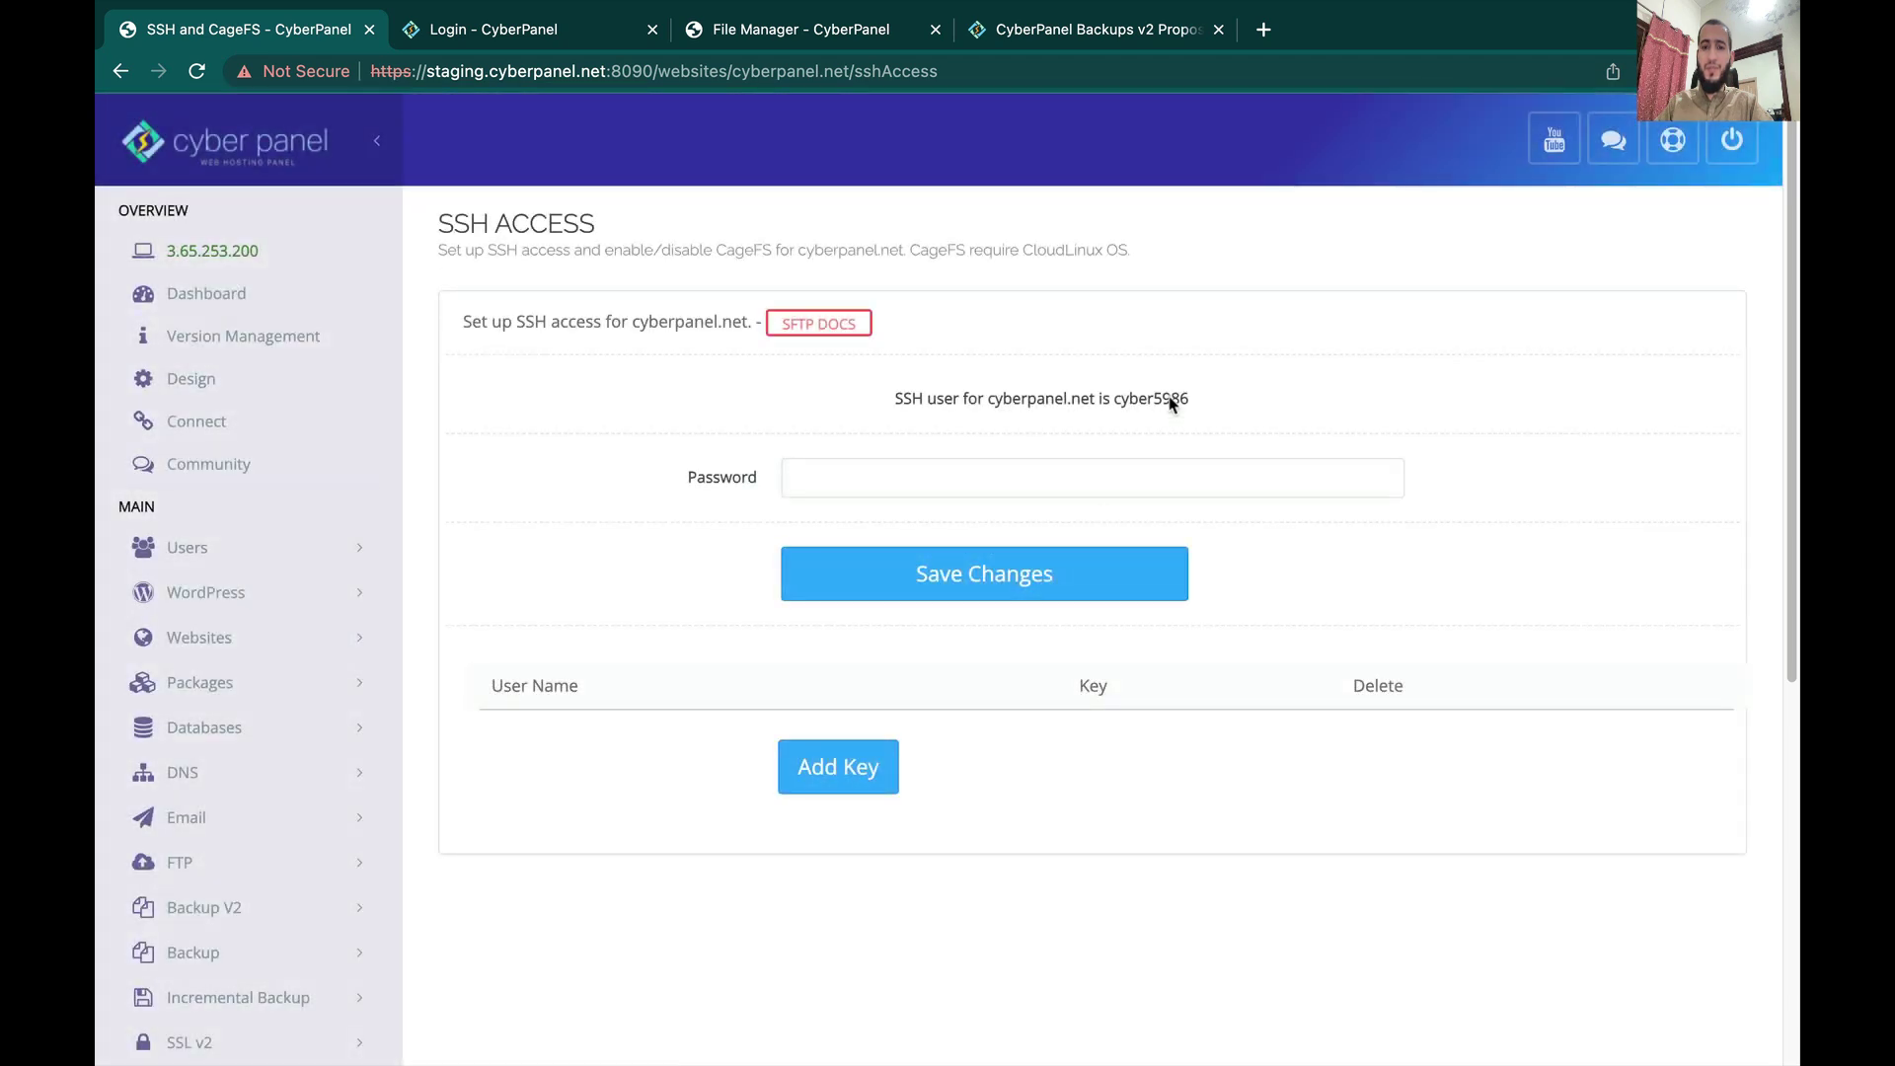
Step: Copy cyberpanel.net's SSH user name, then enter and save a new password for that user
double_click(1170, 402)
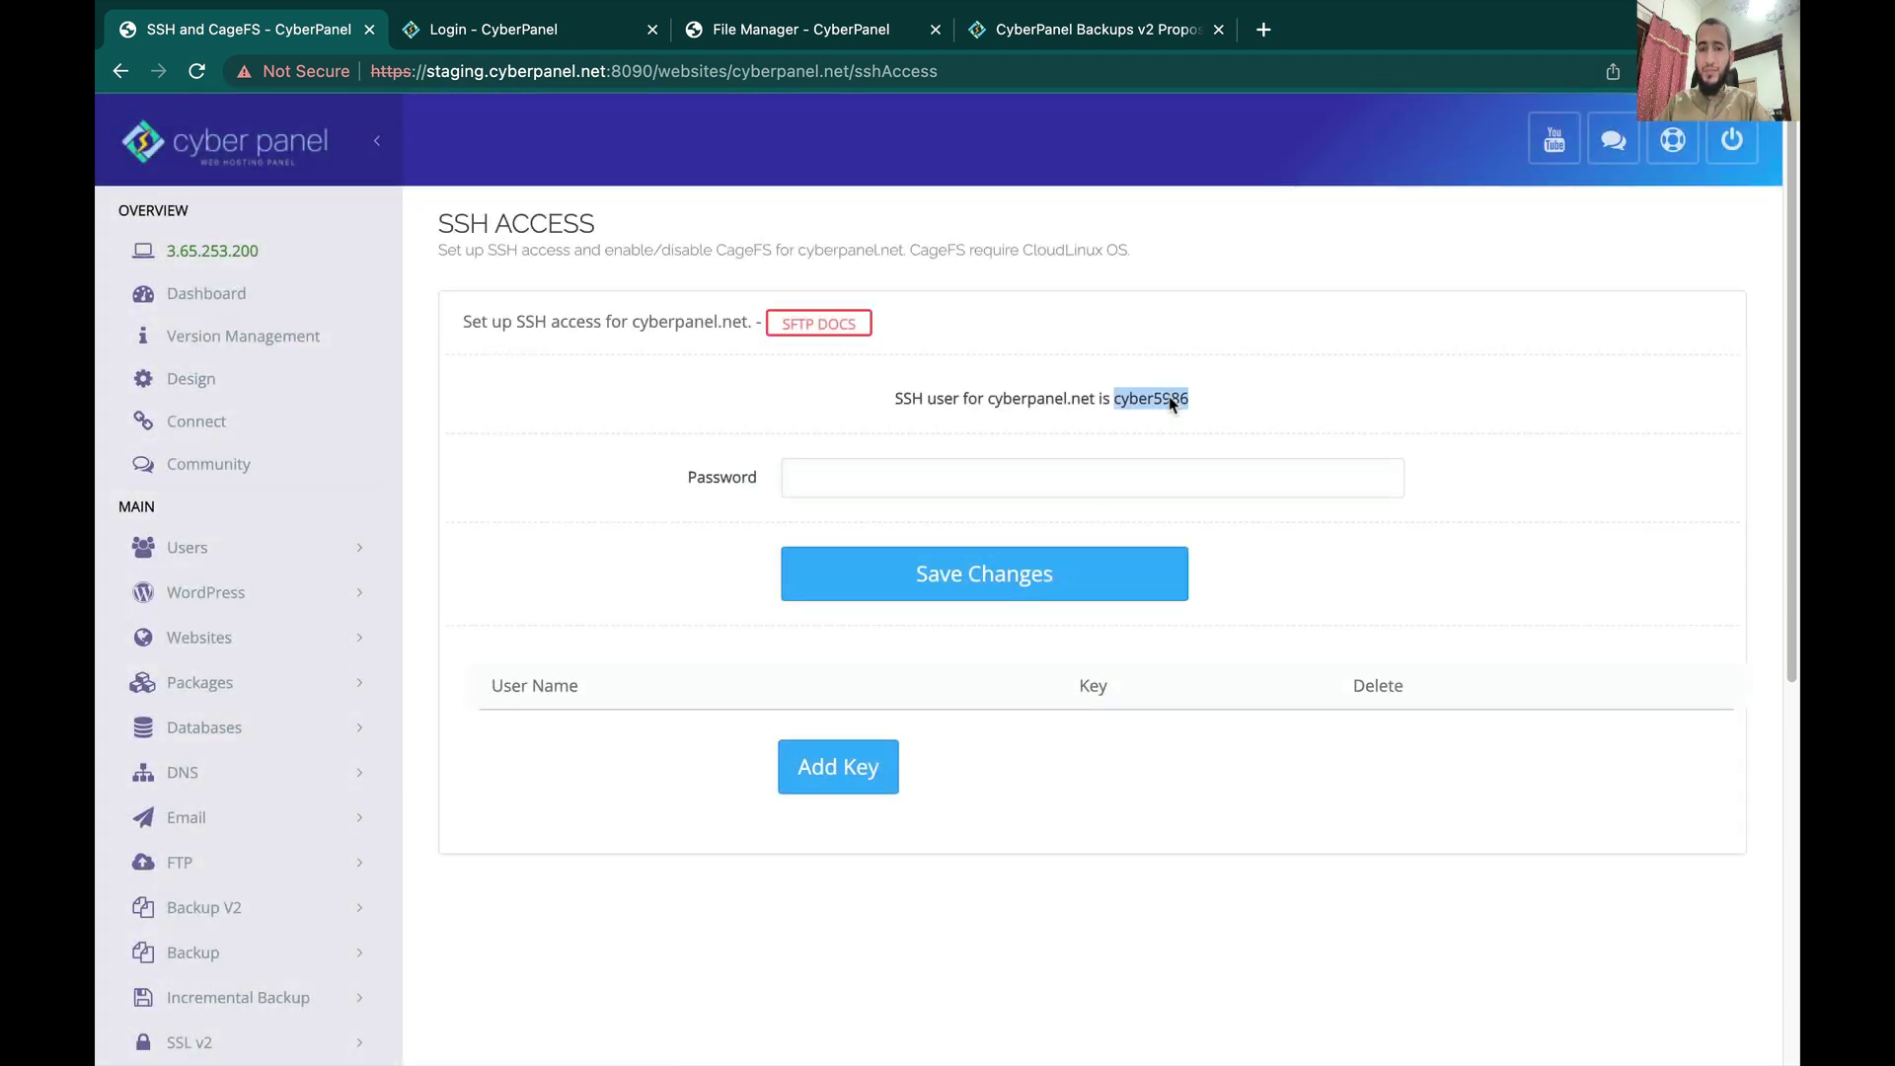
click(1014, 483)
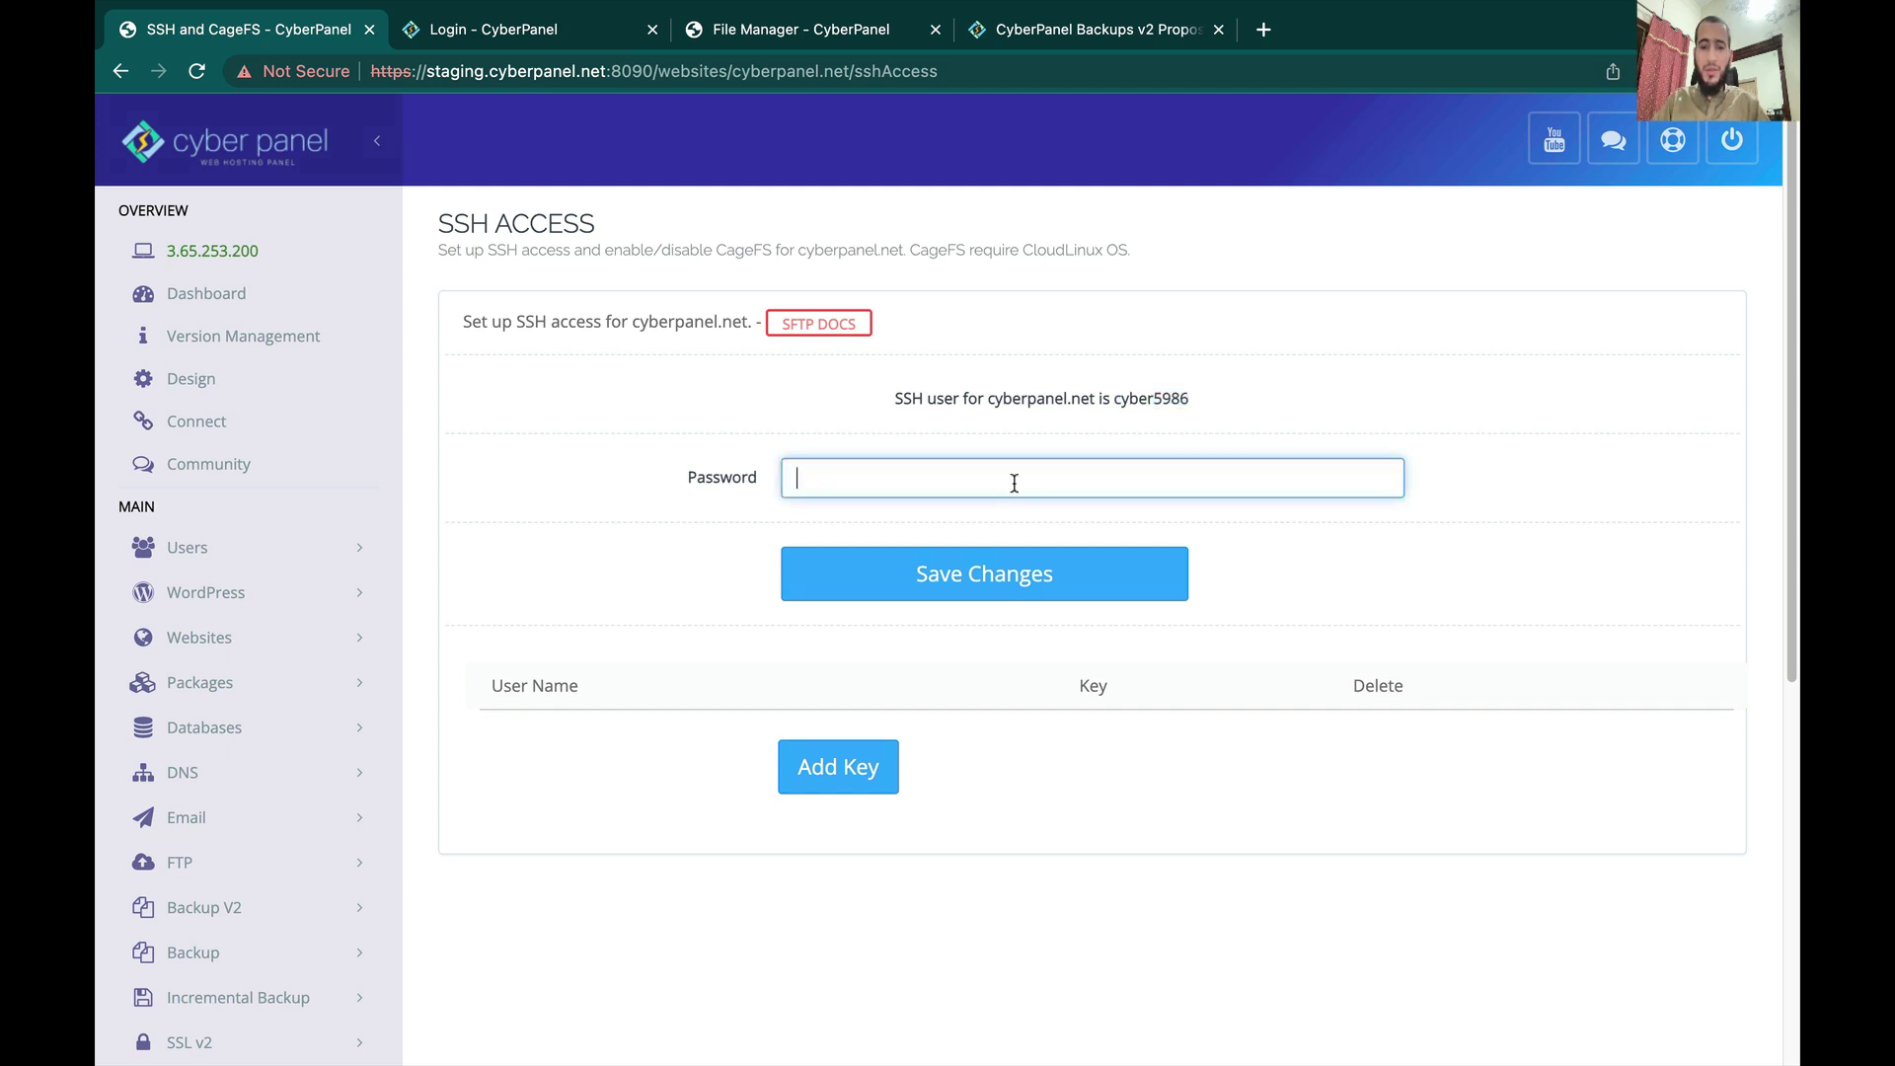
text(1)
click(849, 582)
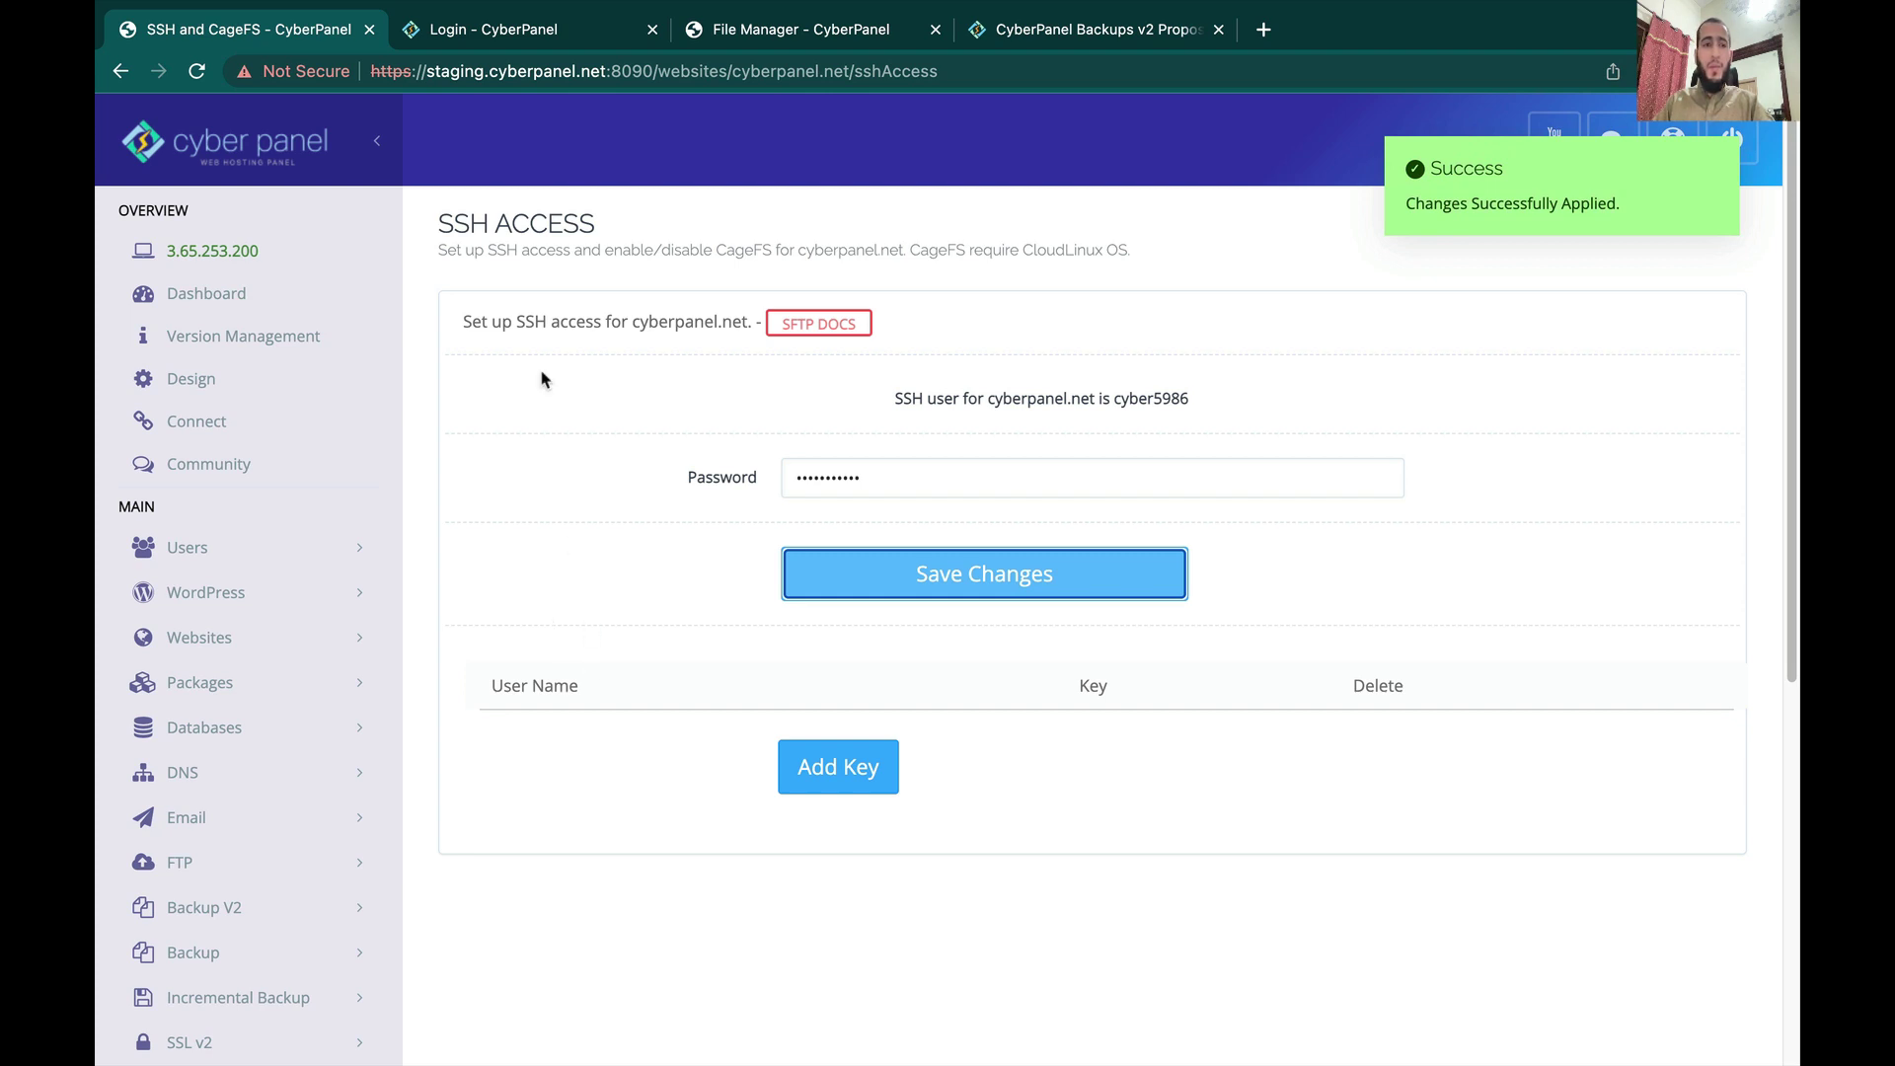
Step: In a new Terminal tab, ssh to staging.cyberpanel.net as the pasted SSH user and submit the password
key(ctrl+Up)
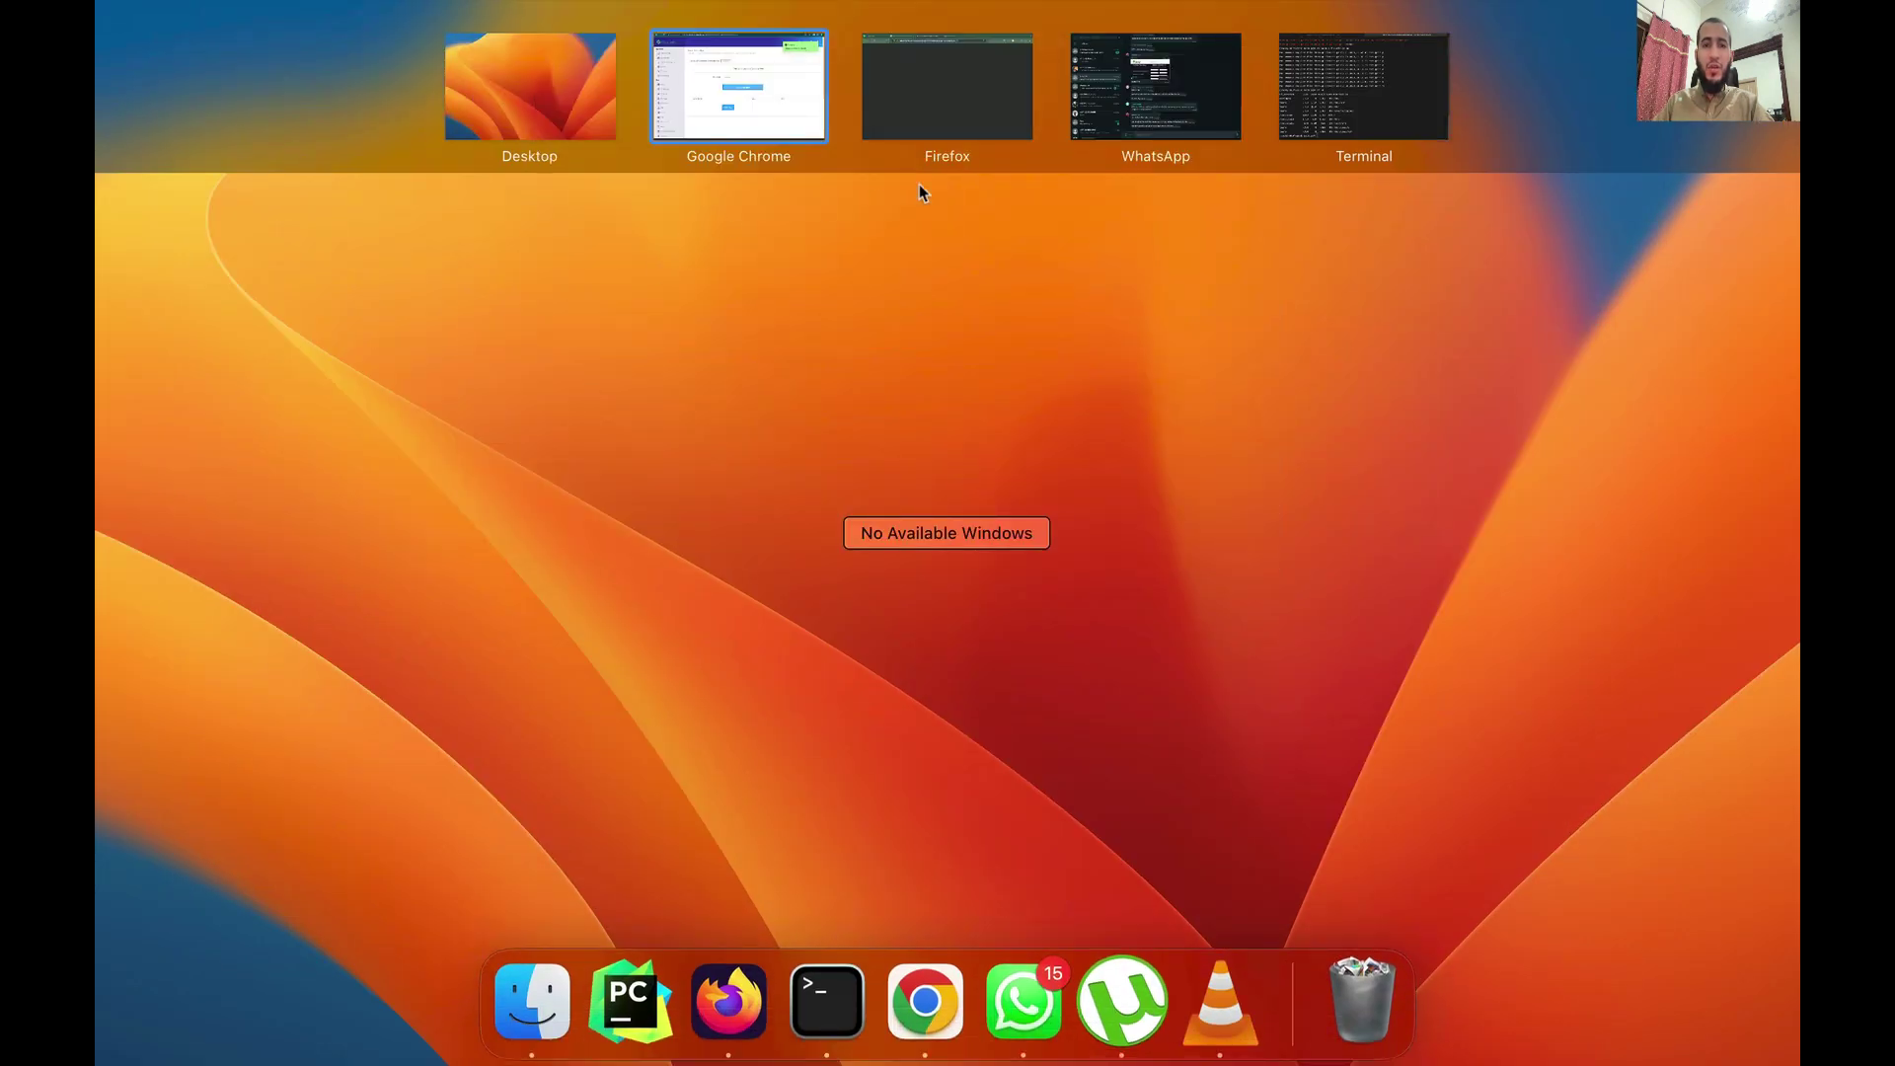
click(1400, 126)
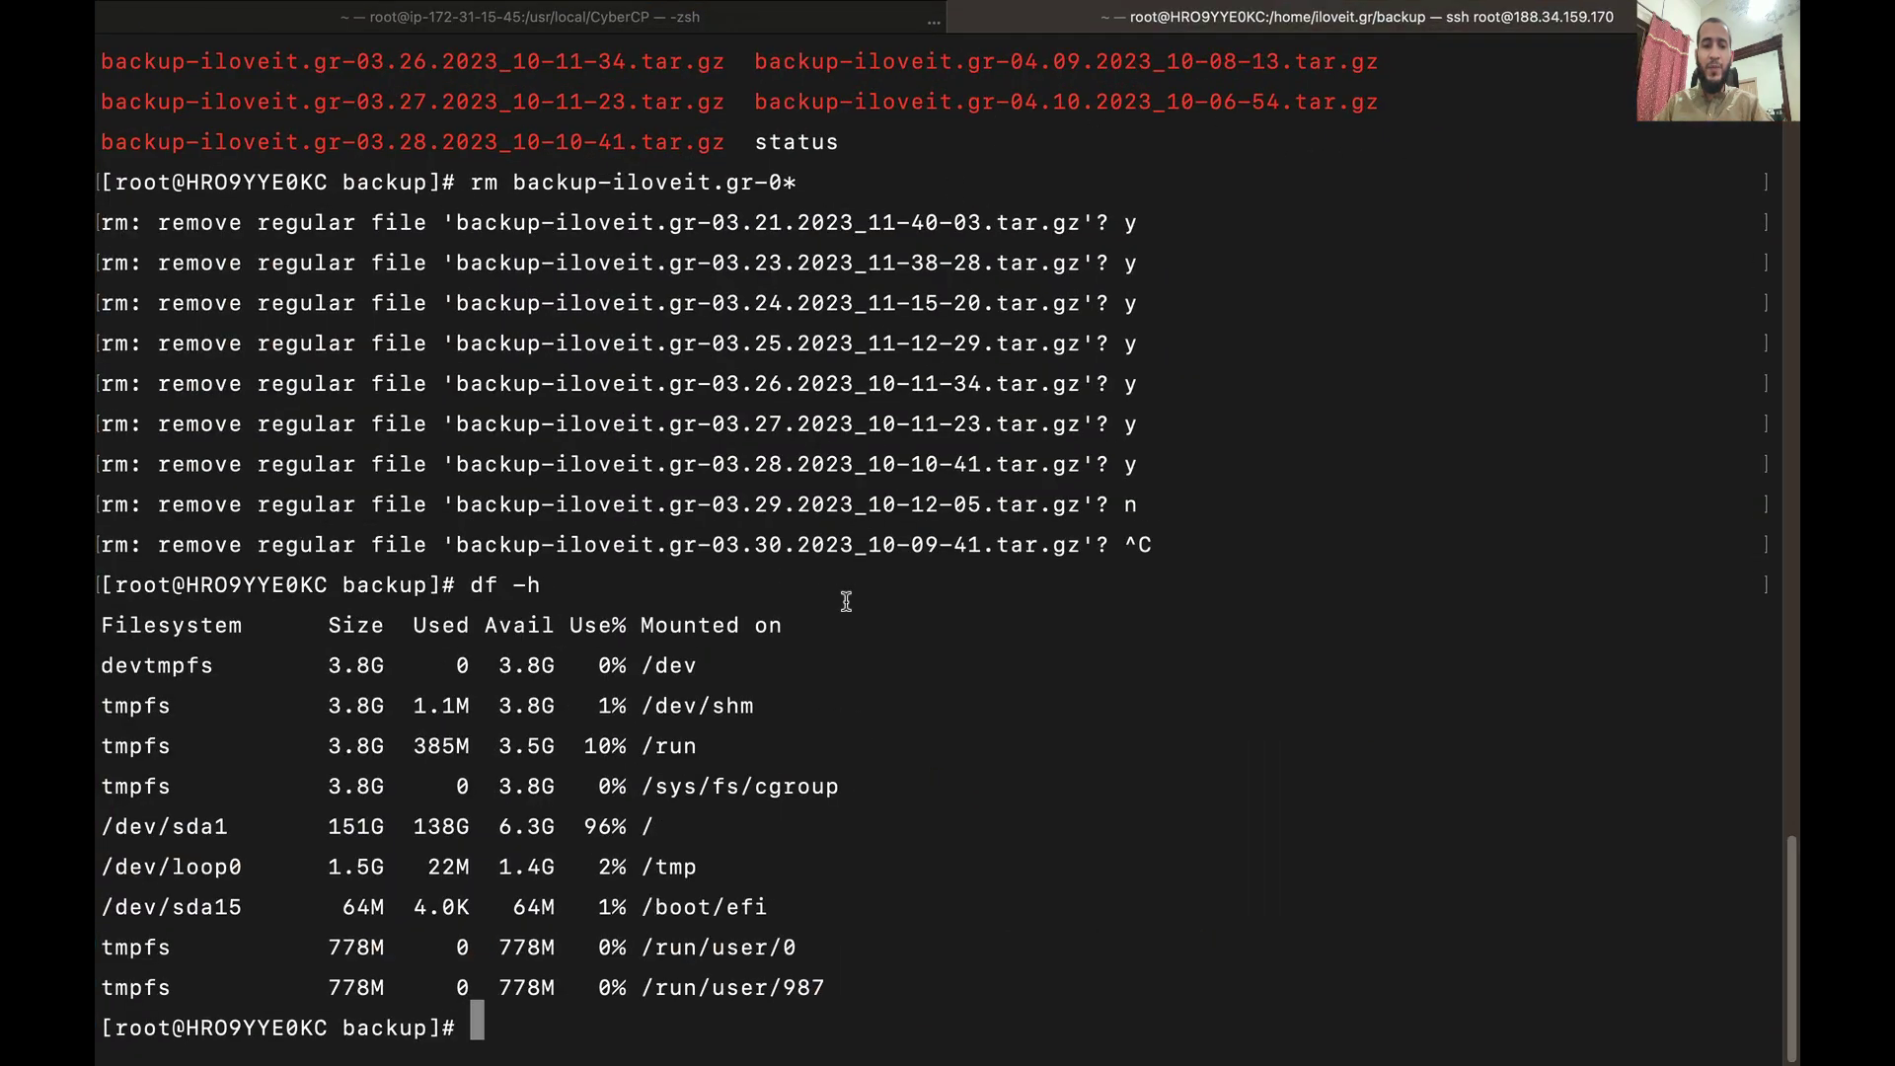
key(super+t)
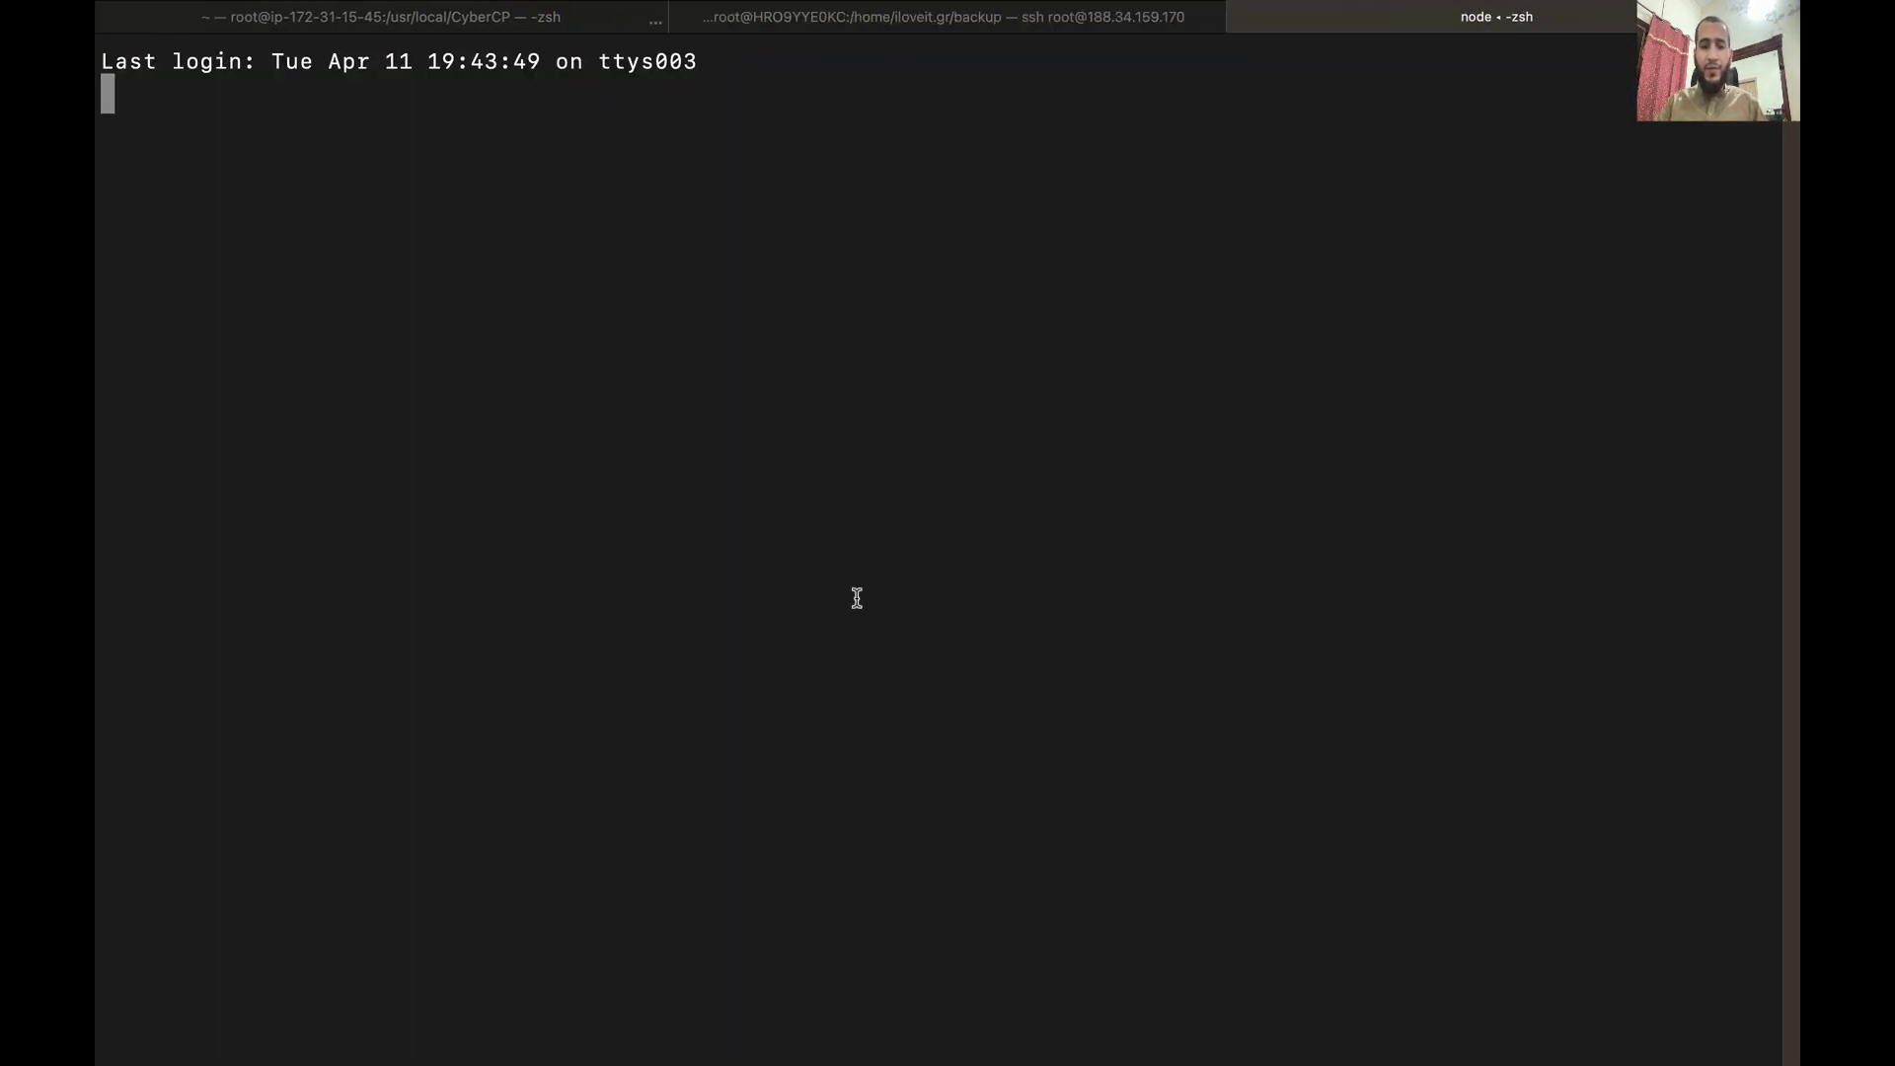
text(ssh root)
key(BackSpace)
key(BackSpace)
key(BackSpace)
key(BackSpace)
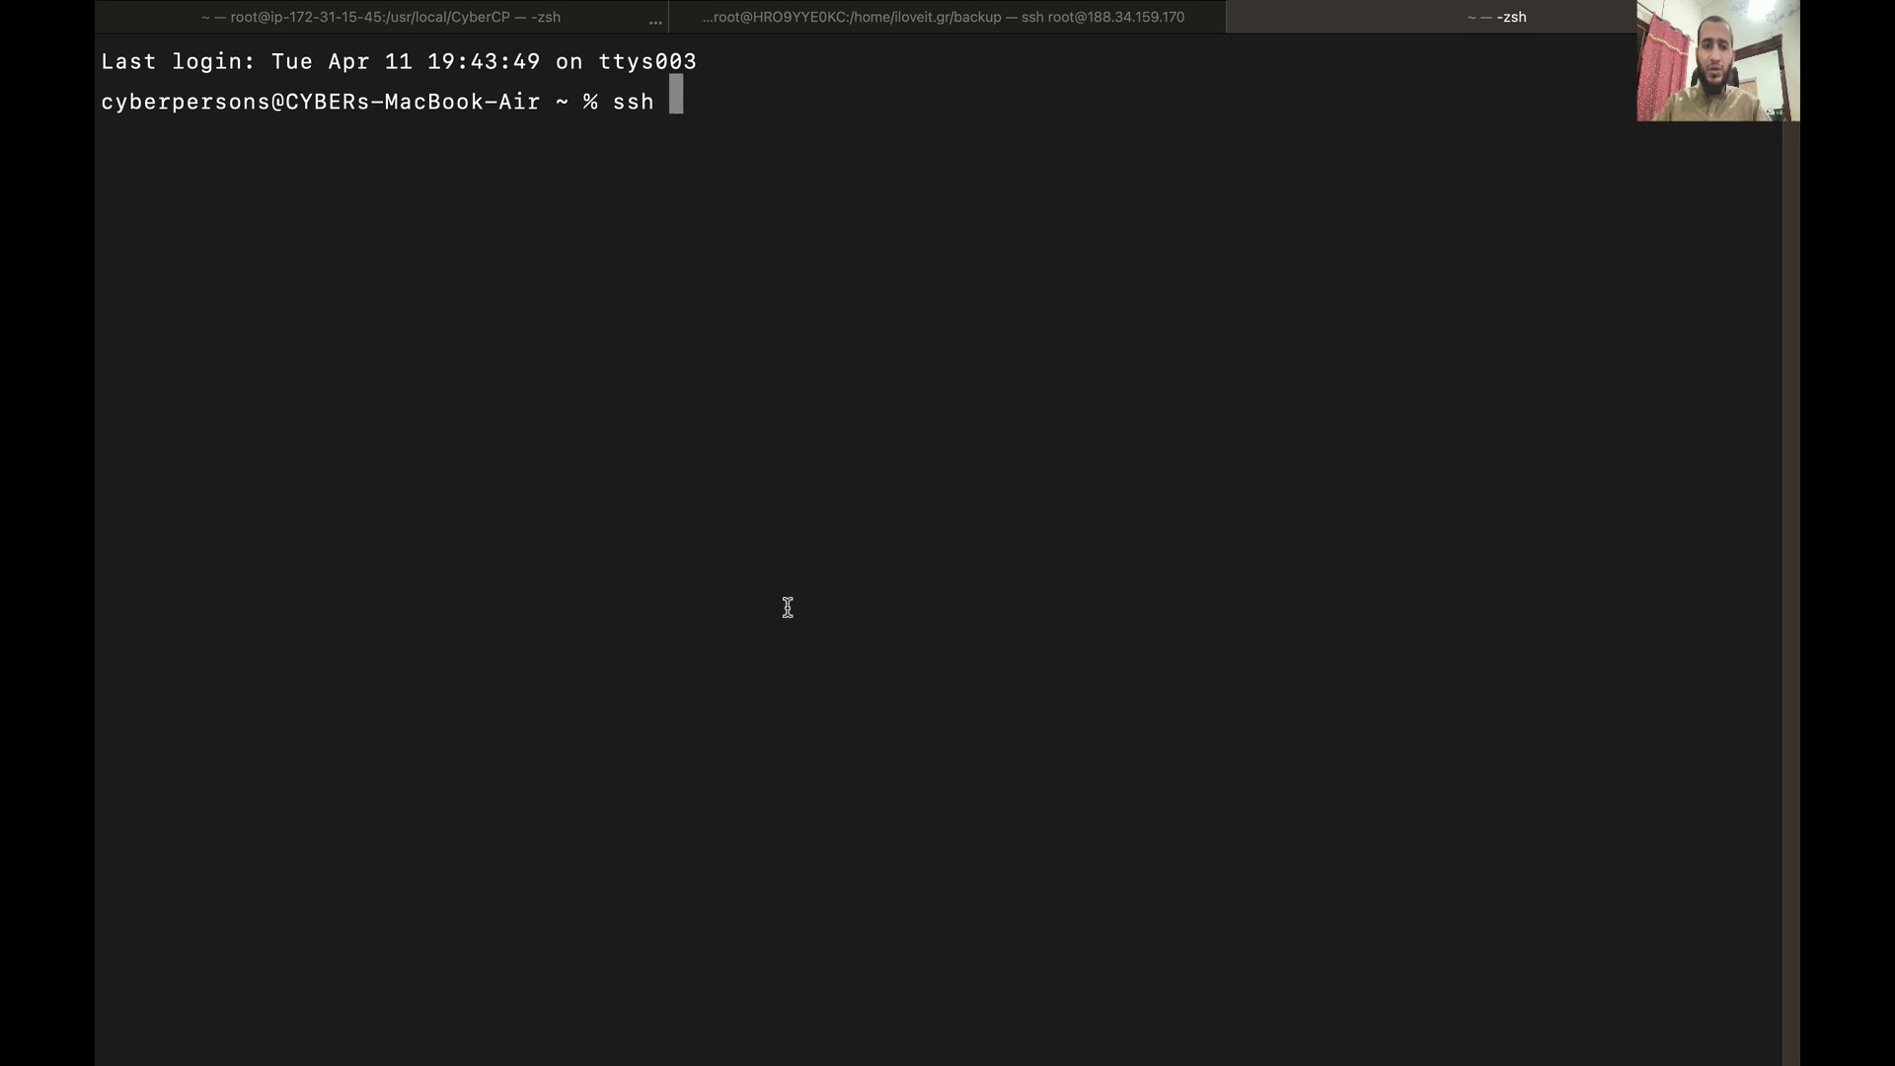
right_click(862, 526)
click(893, 563)
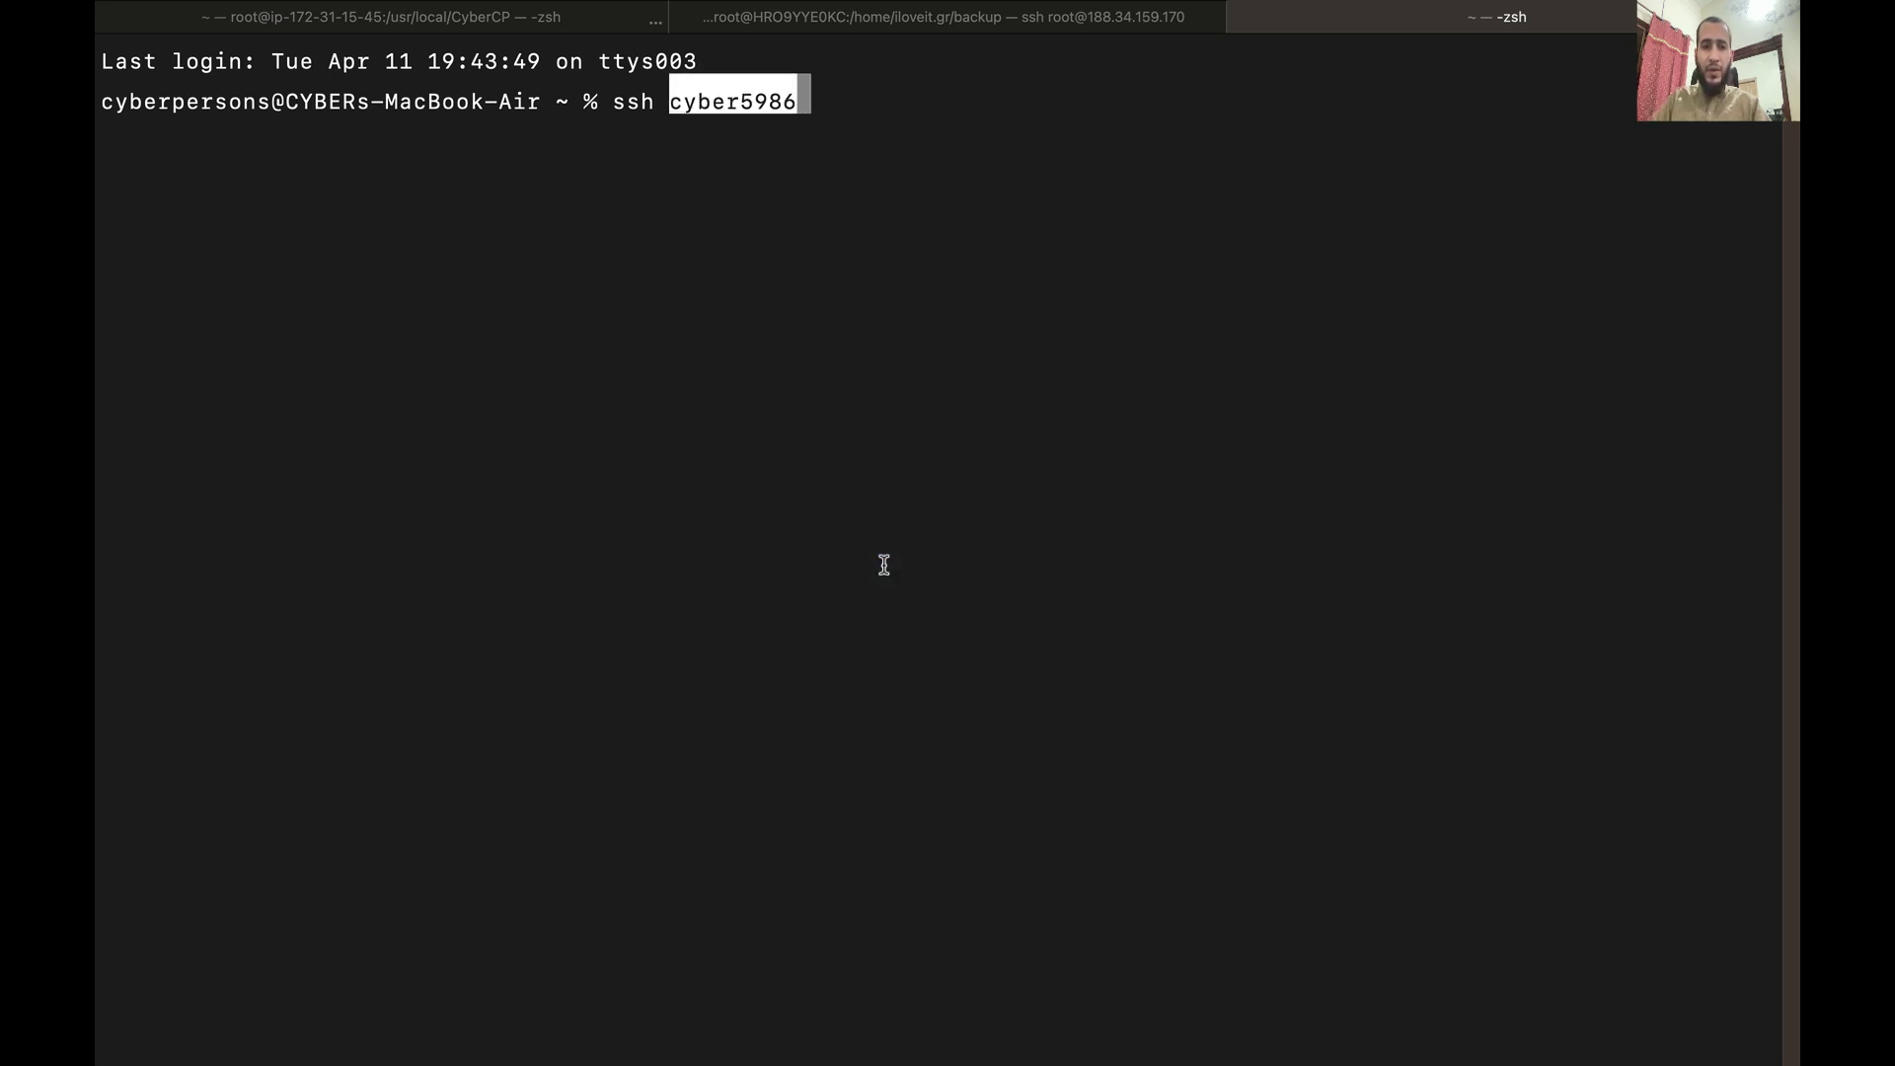
text(@s)
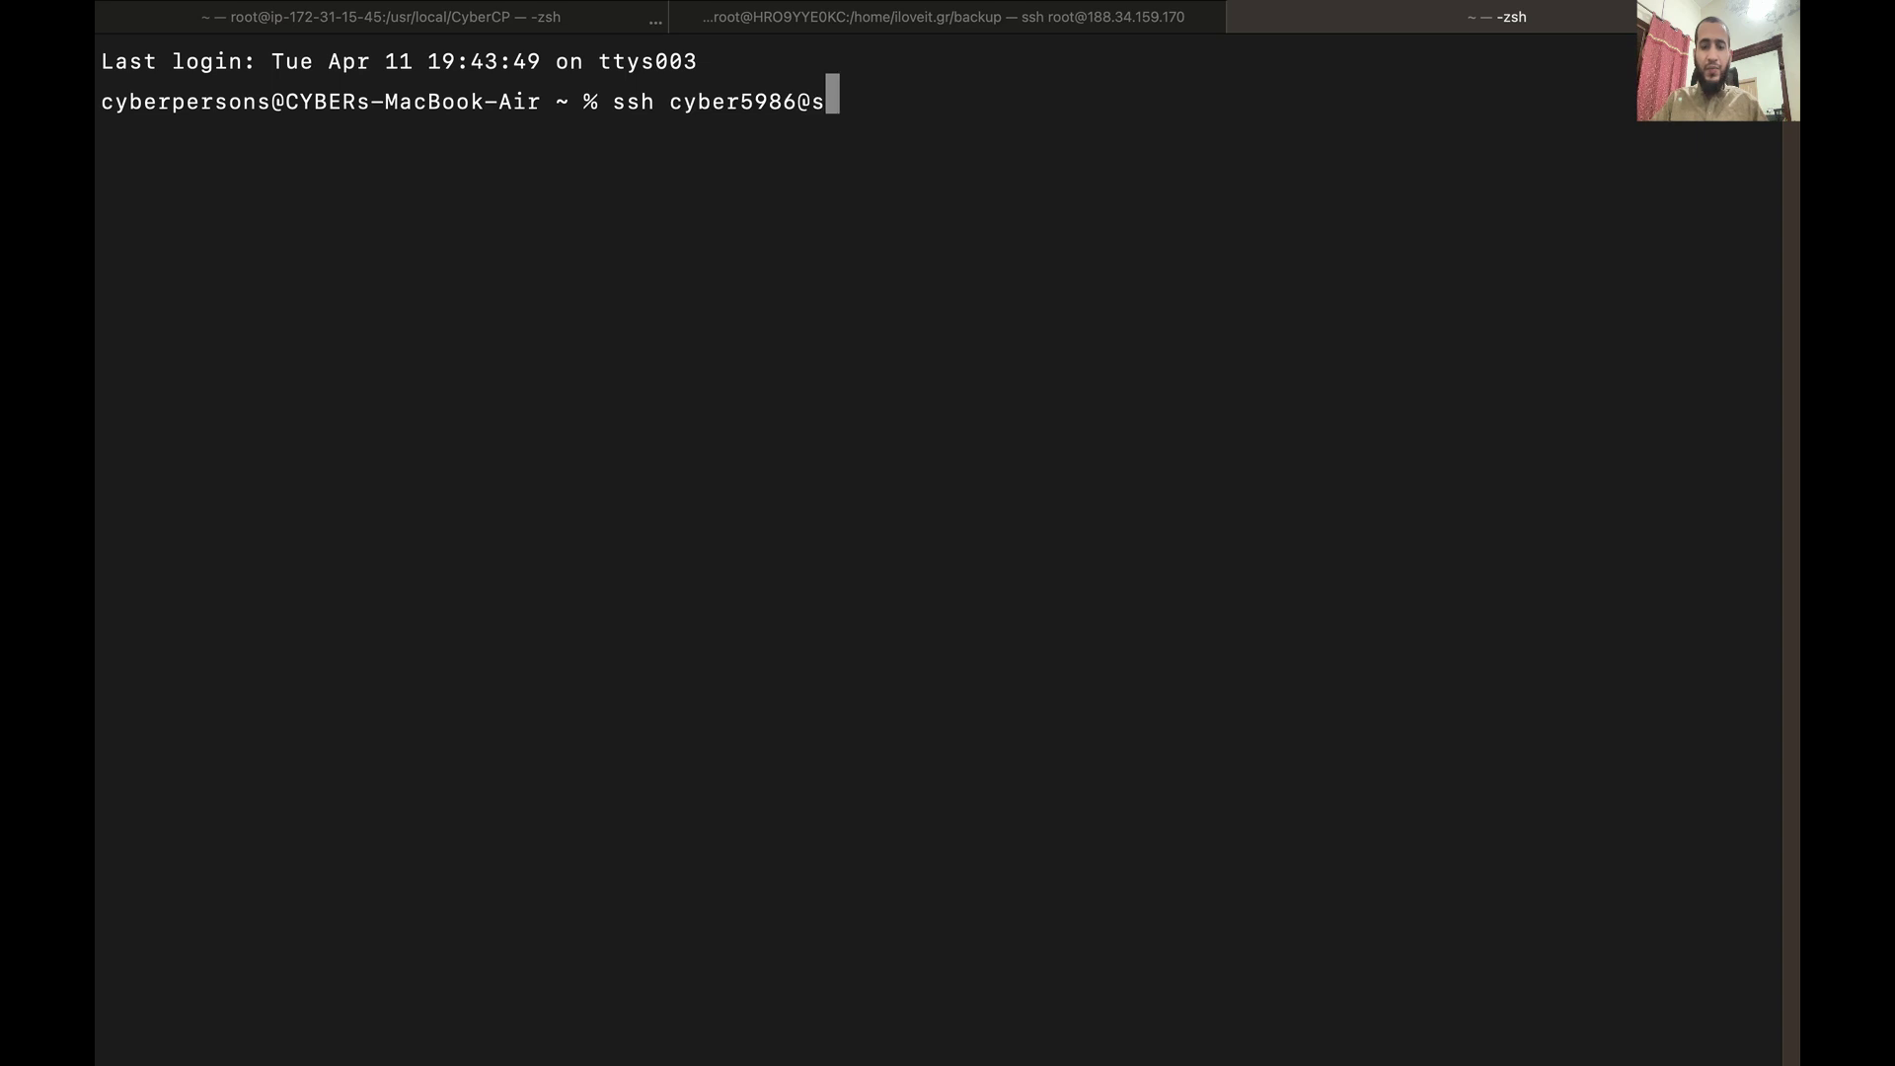
text(taging.cyberpa)
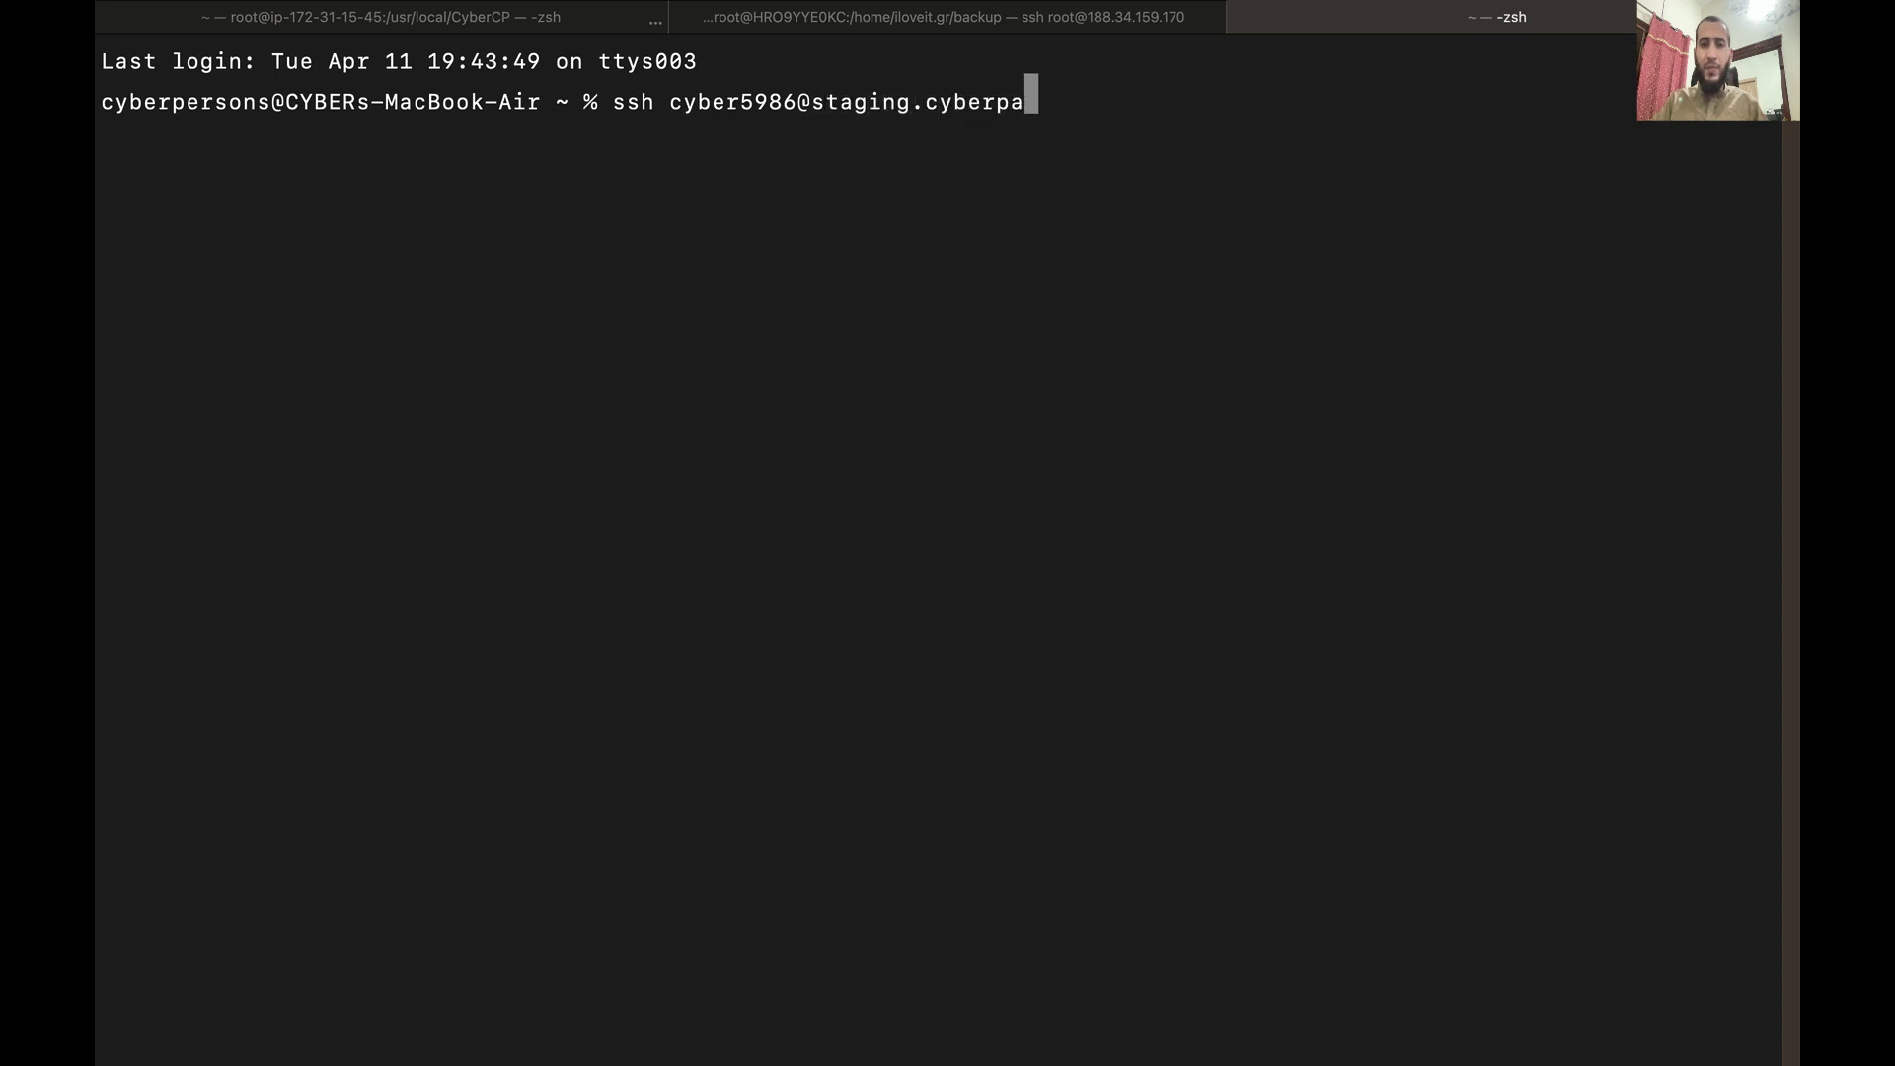
text(nel.net)
key(Return)
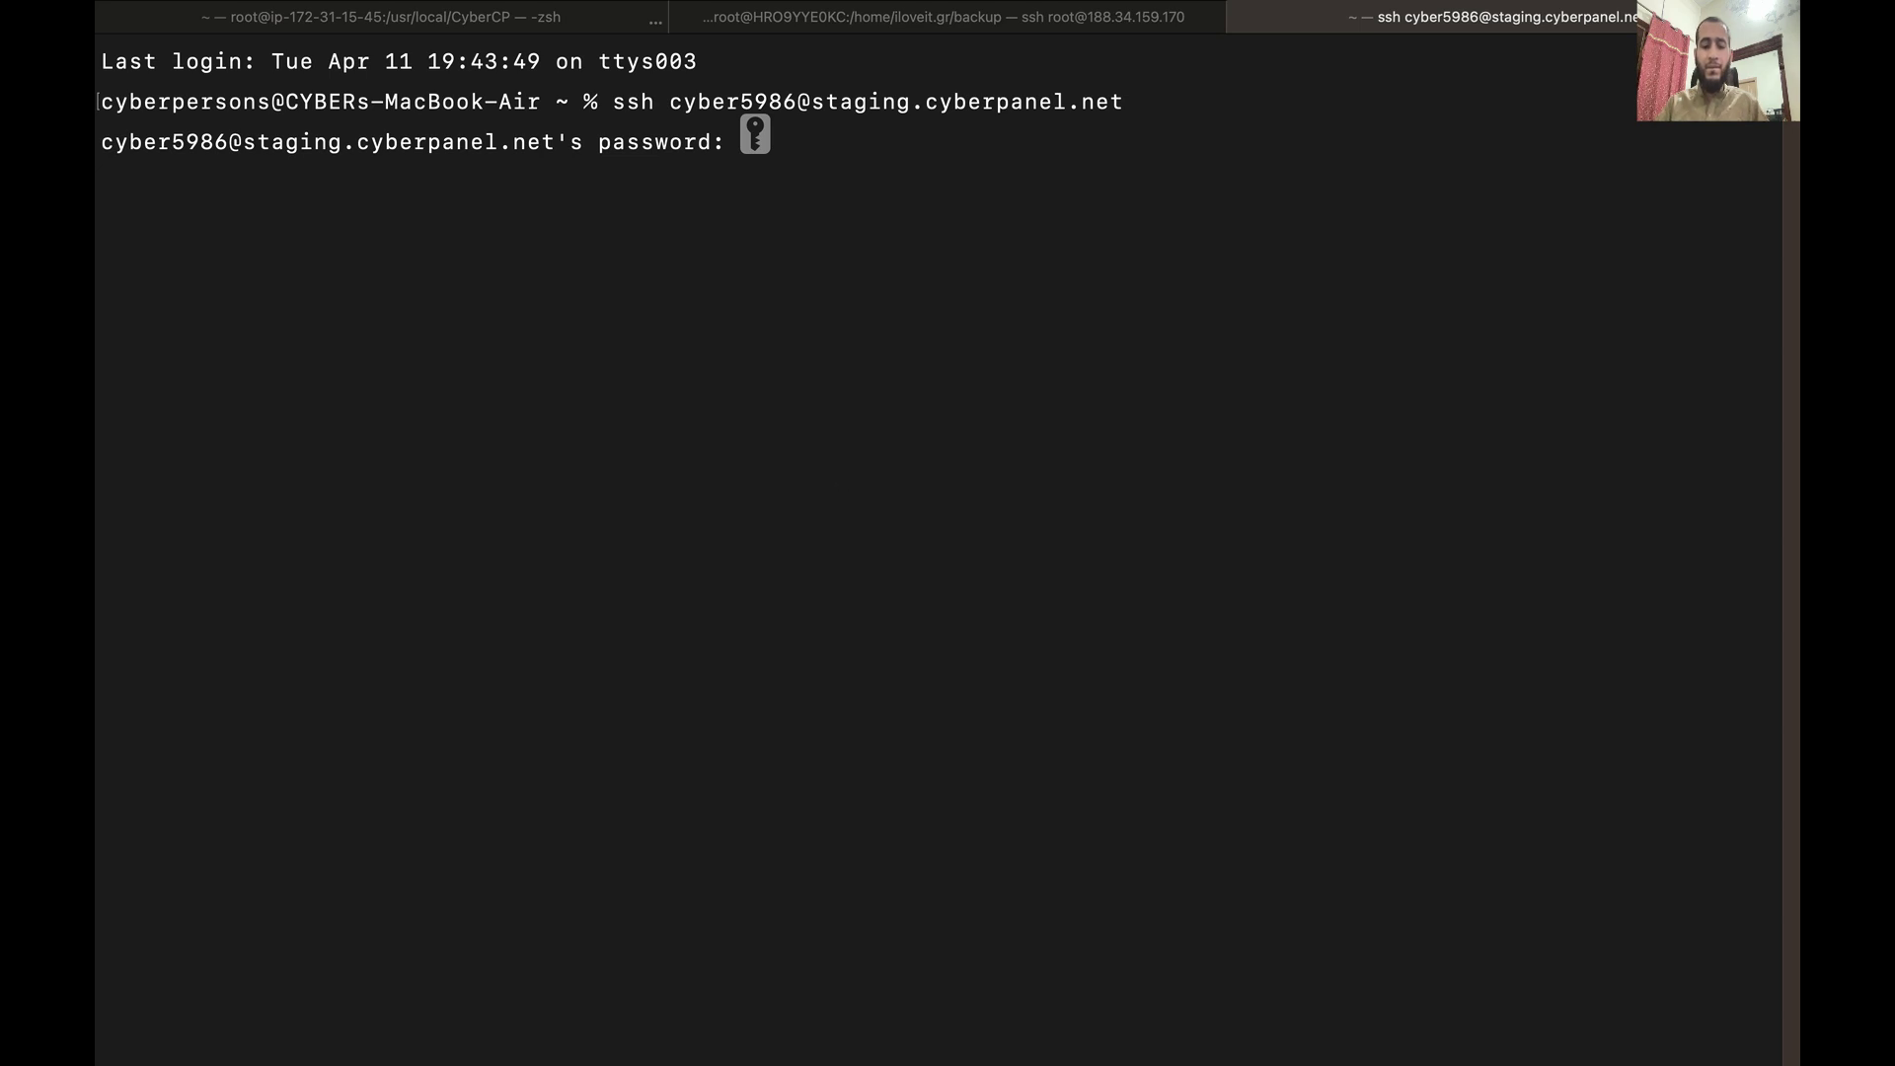
key(Return)
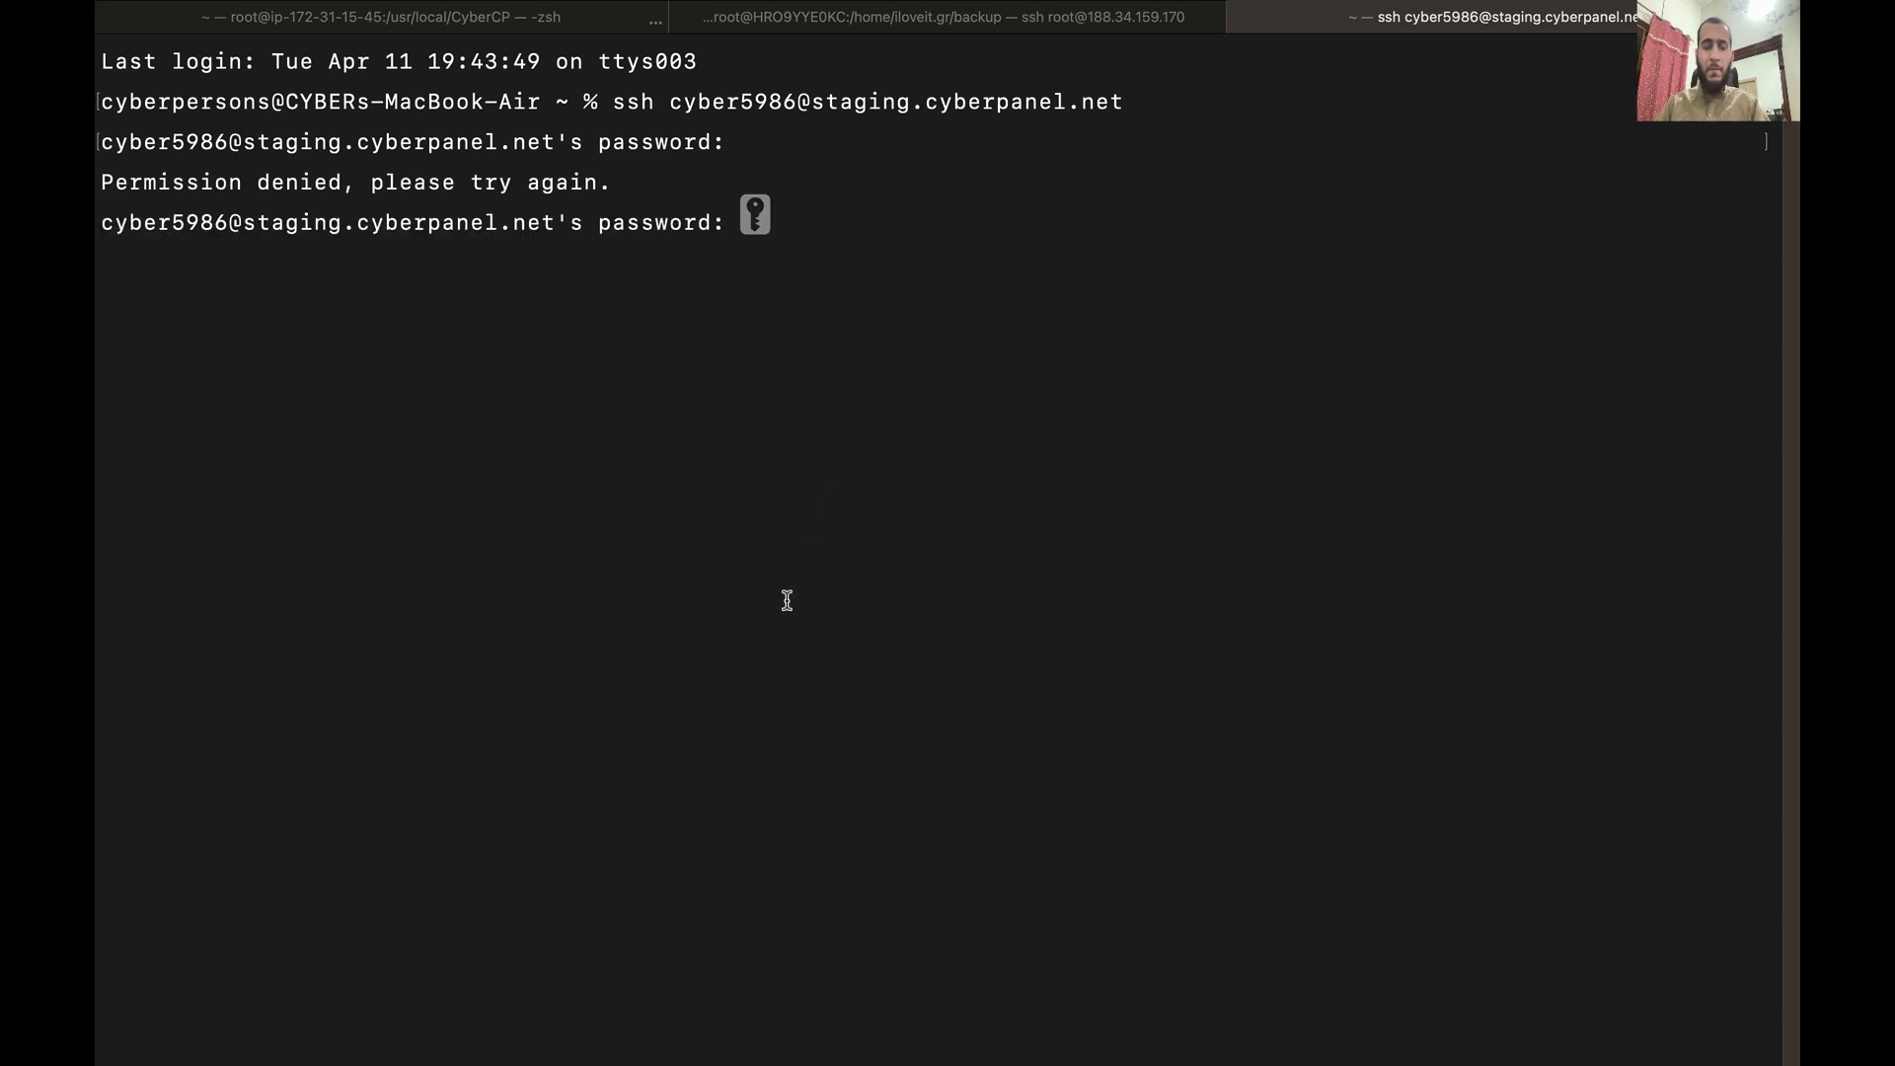
Step: After Permission denied, replace the SSH user's password on CyberPanel's SSH Access page and save it
key(ctrl+Up)
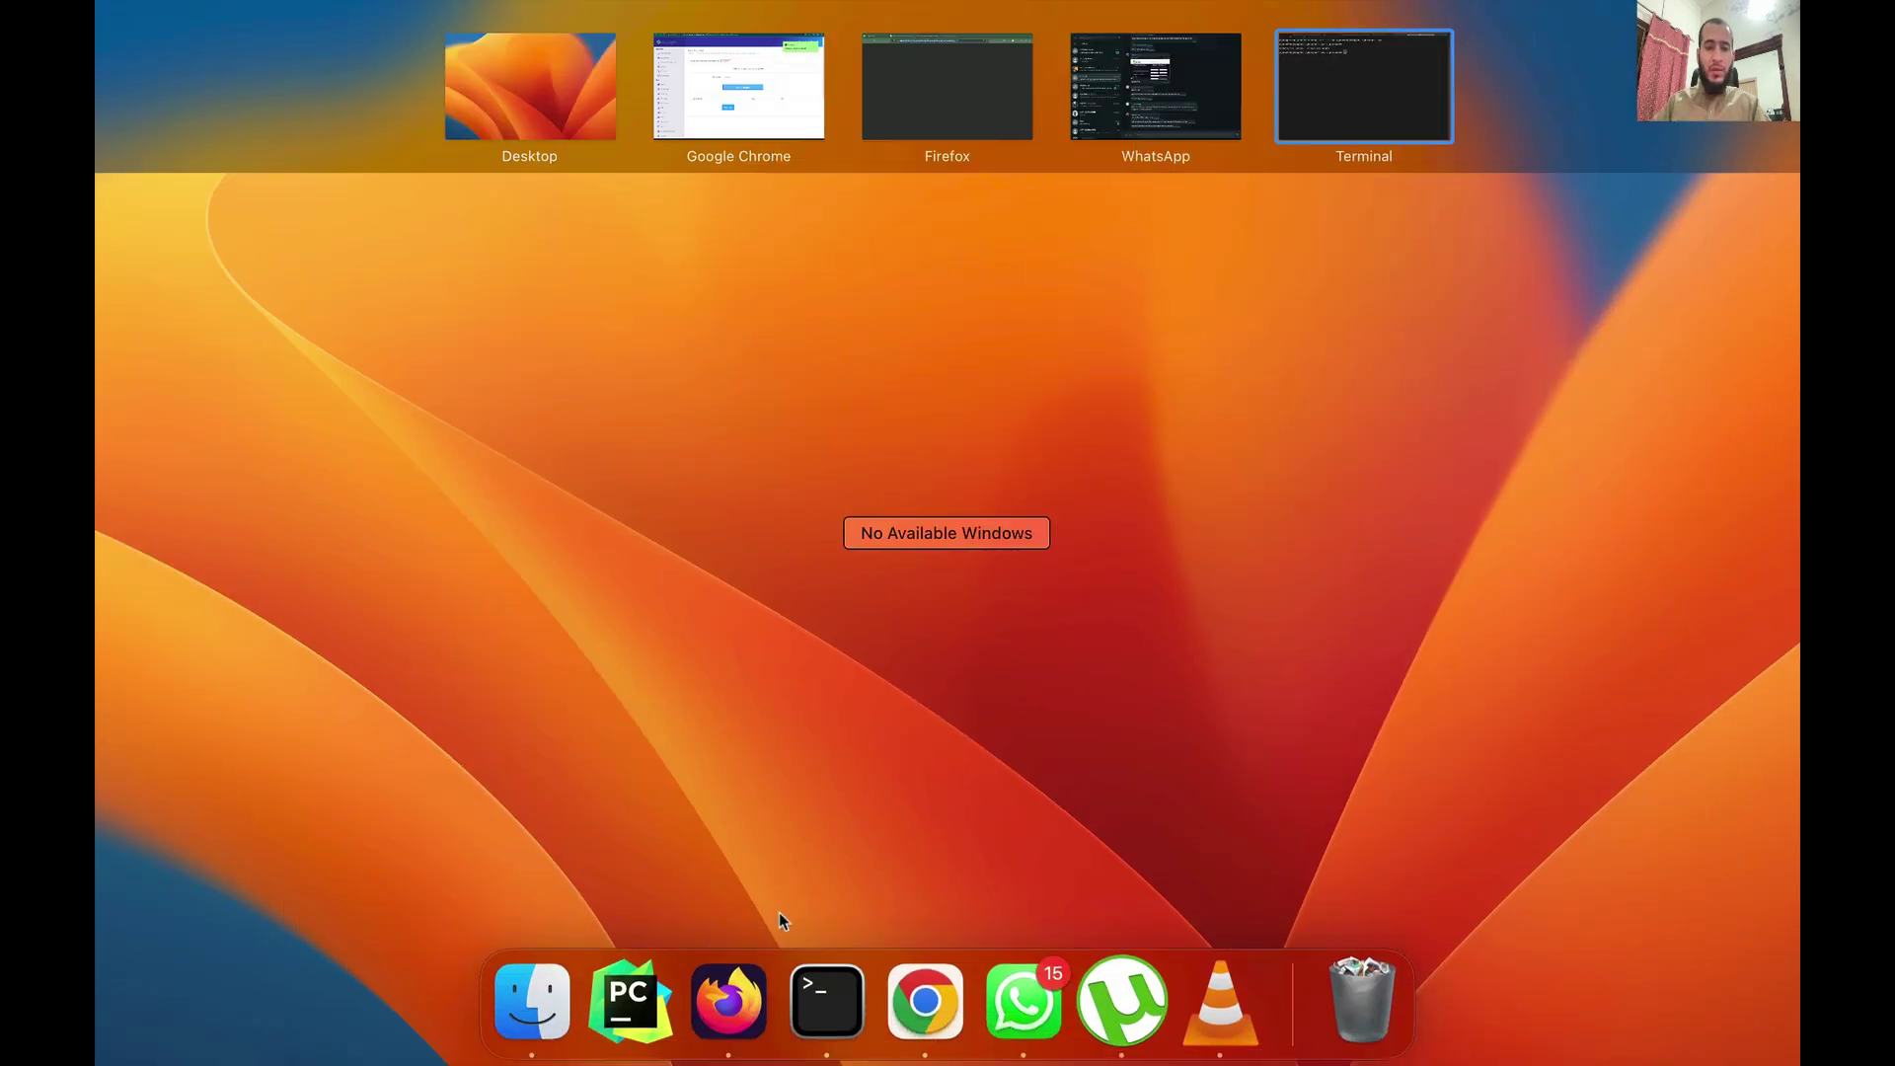
click(922, 991)
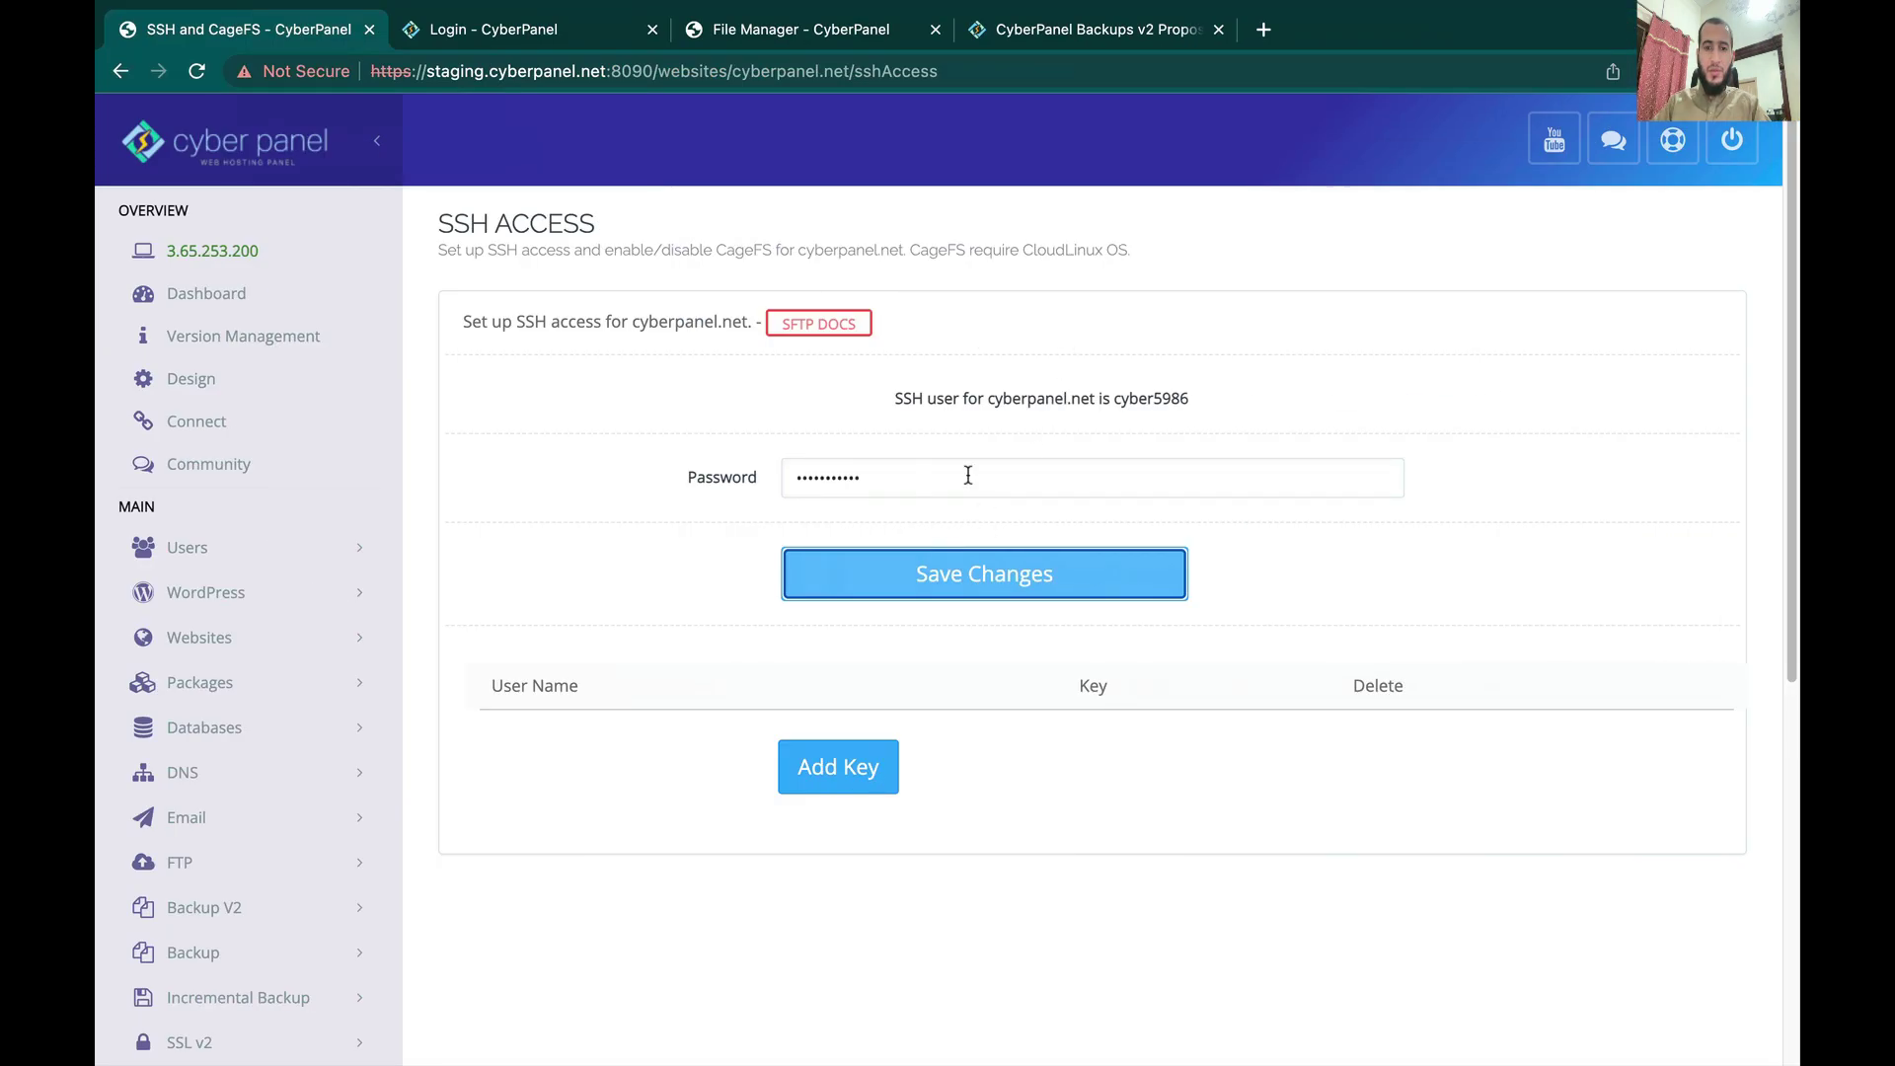
double_click(965, 470)
text(ab)
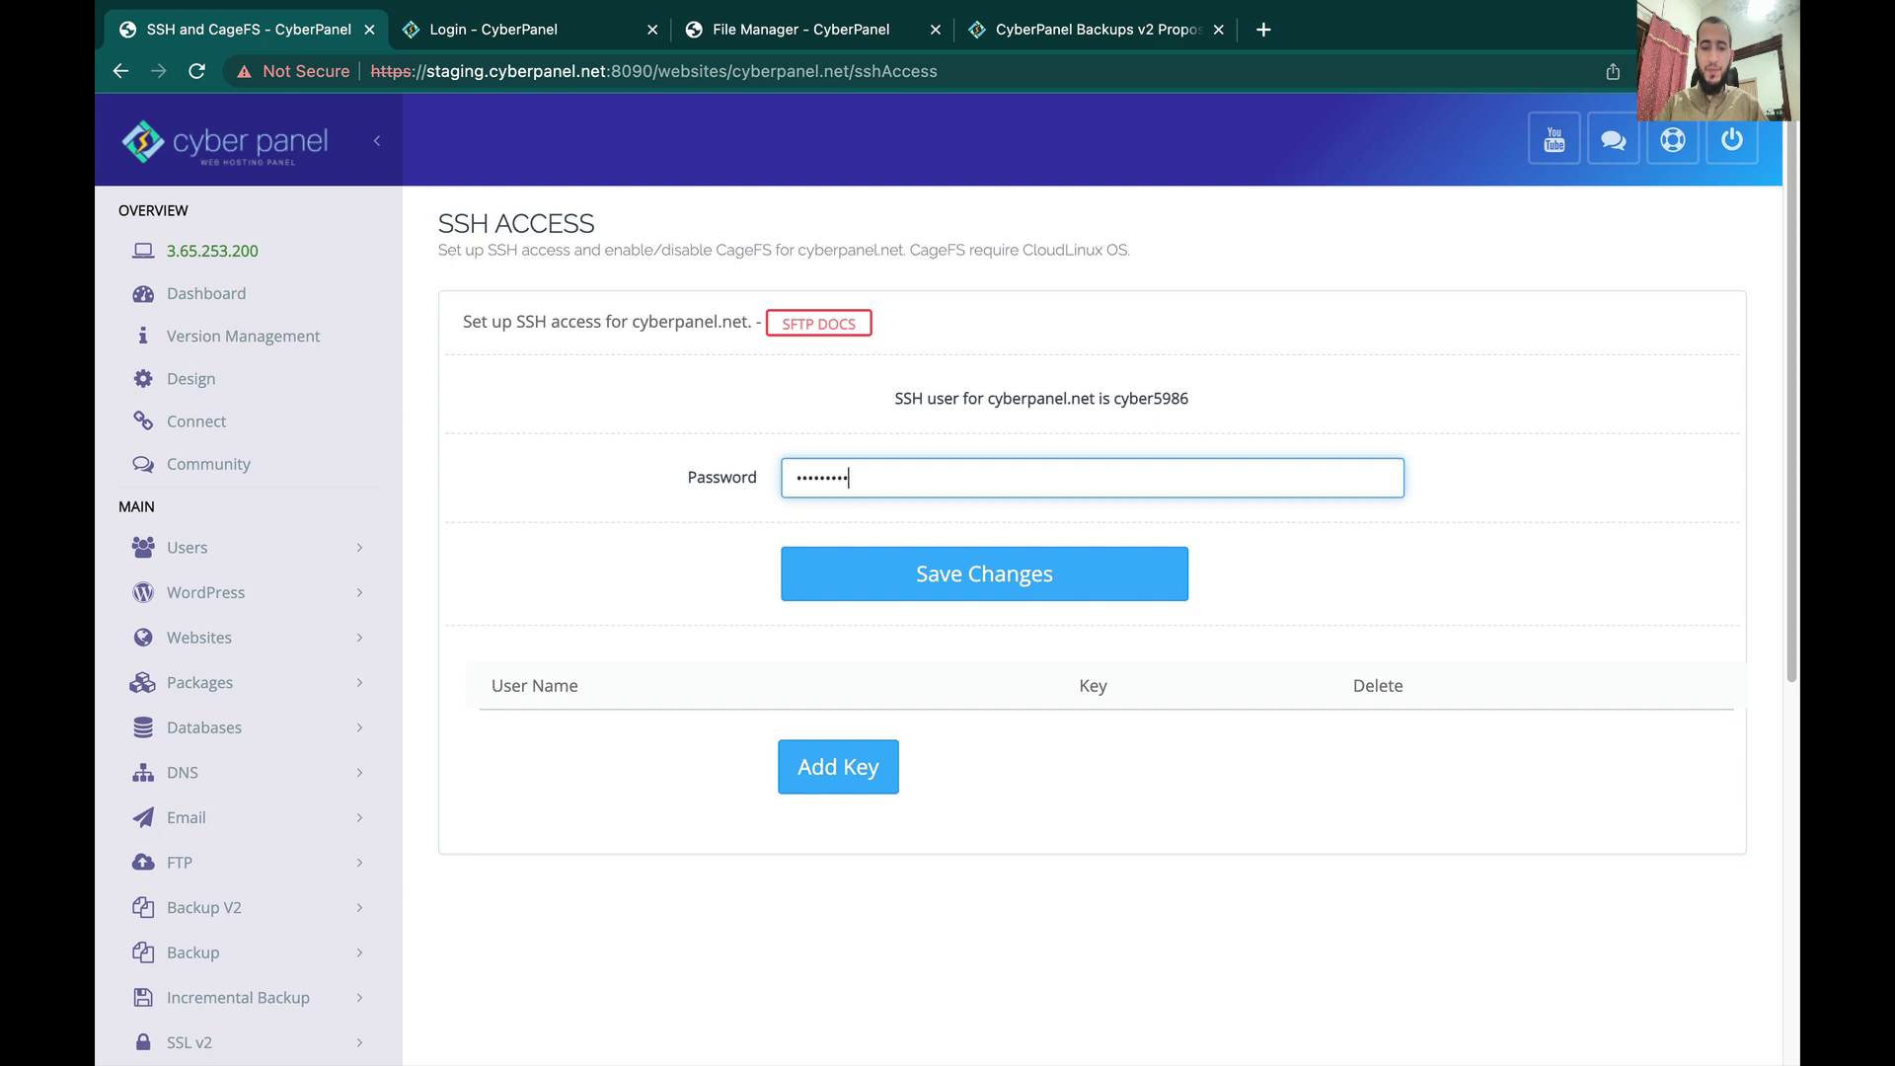
click(977, 572)
key(ctrl+Up)
Step: Log in with the new password, run rclone config, and enter n to add a new remote
click(1311, 93)
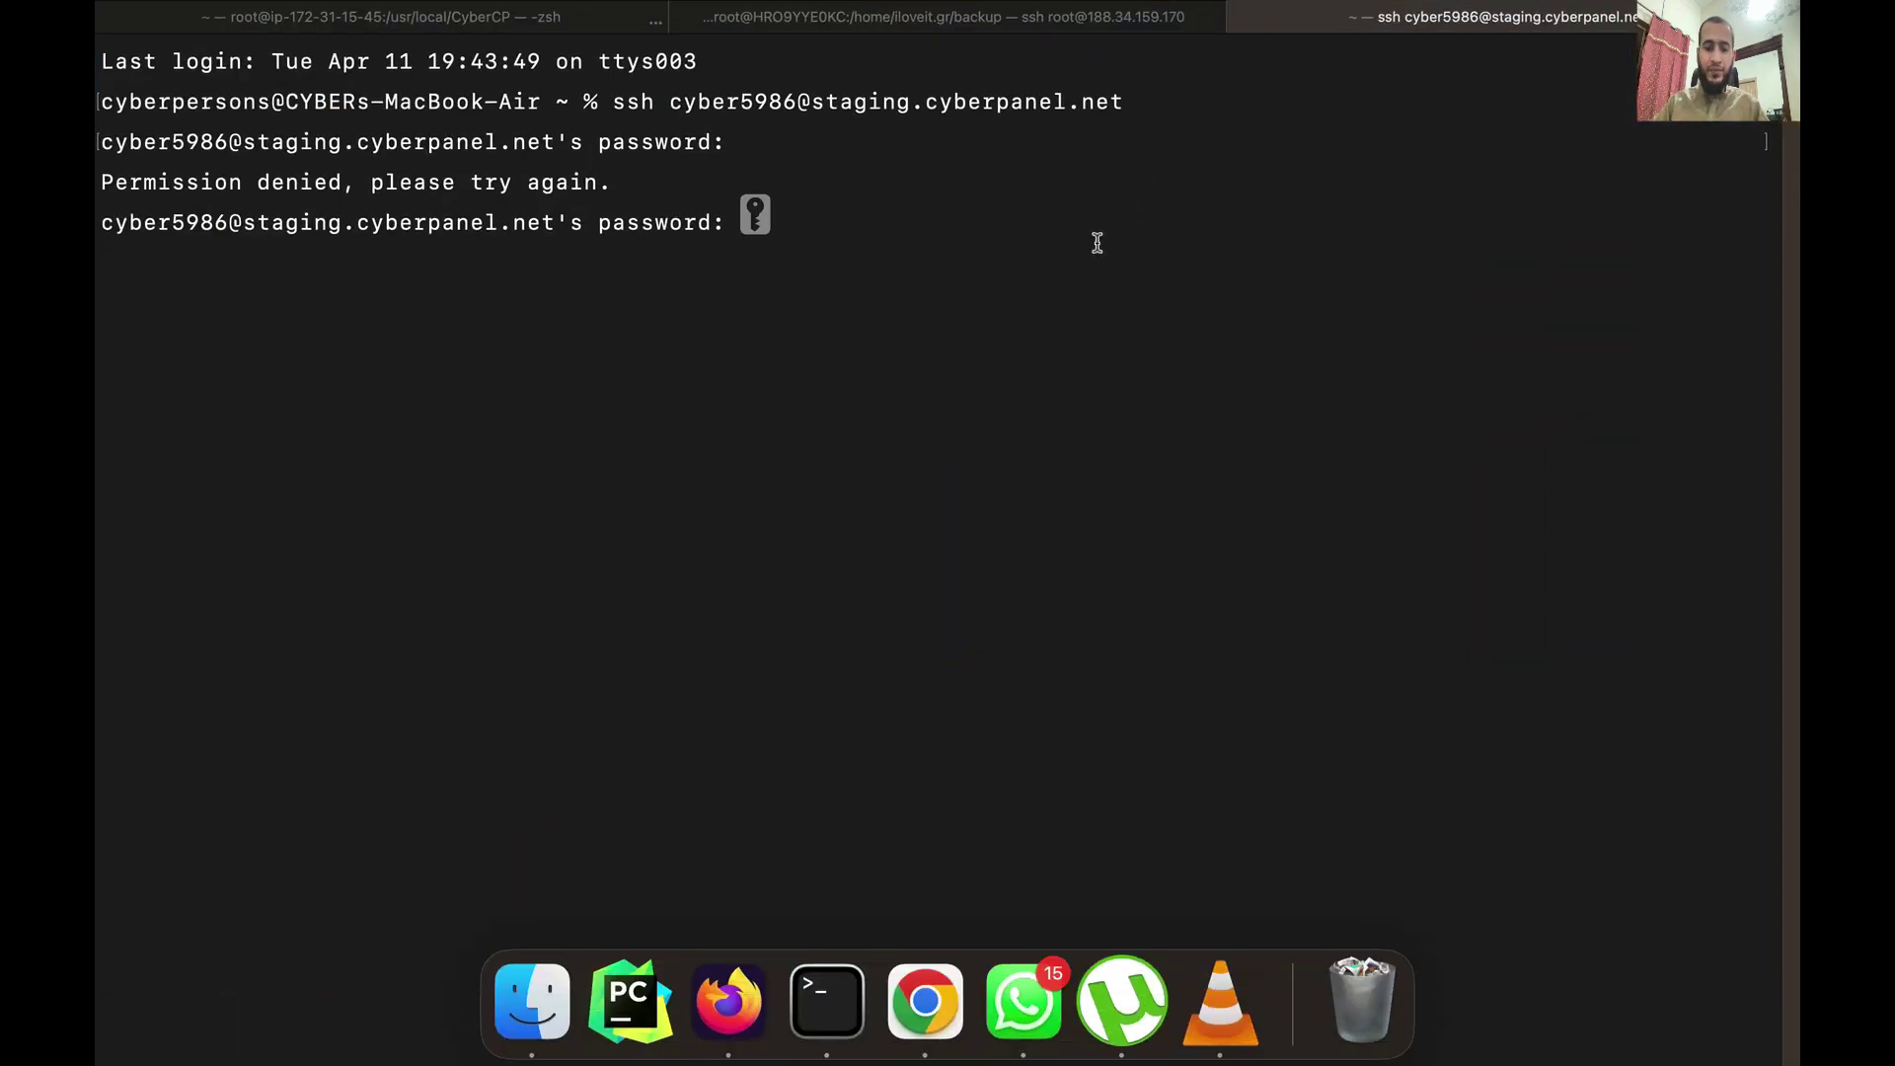
key(Return)
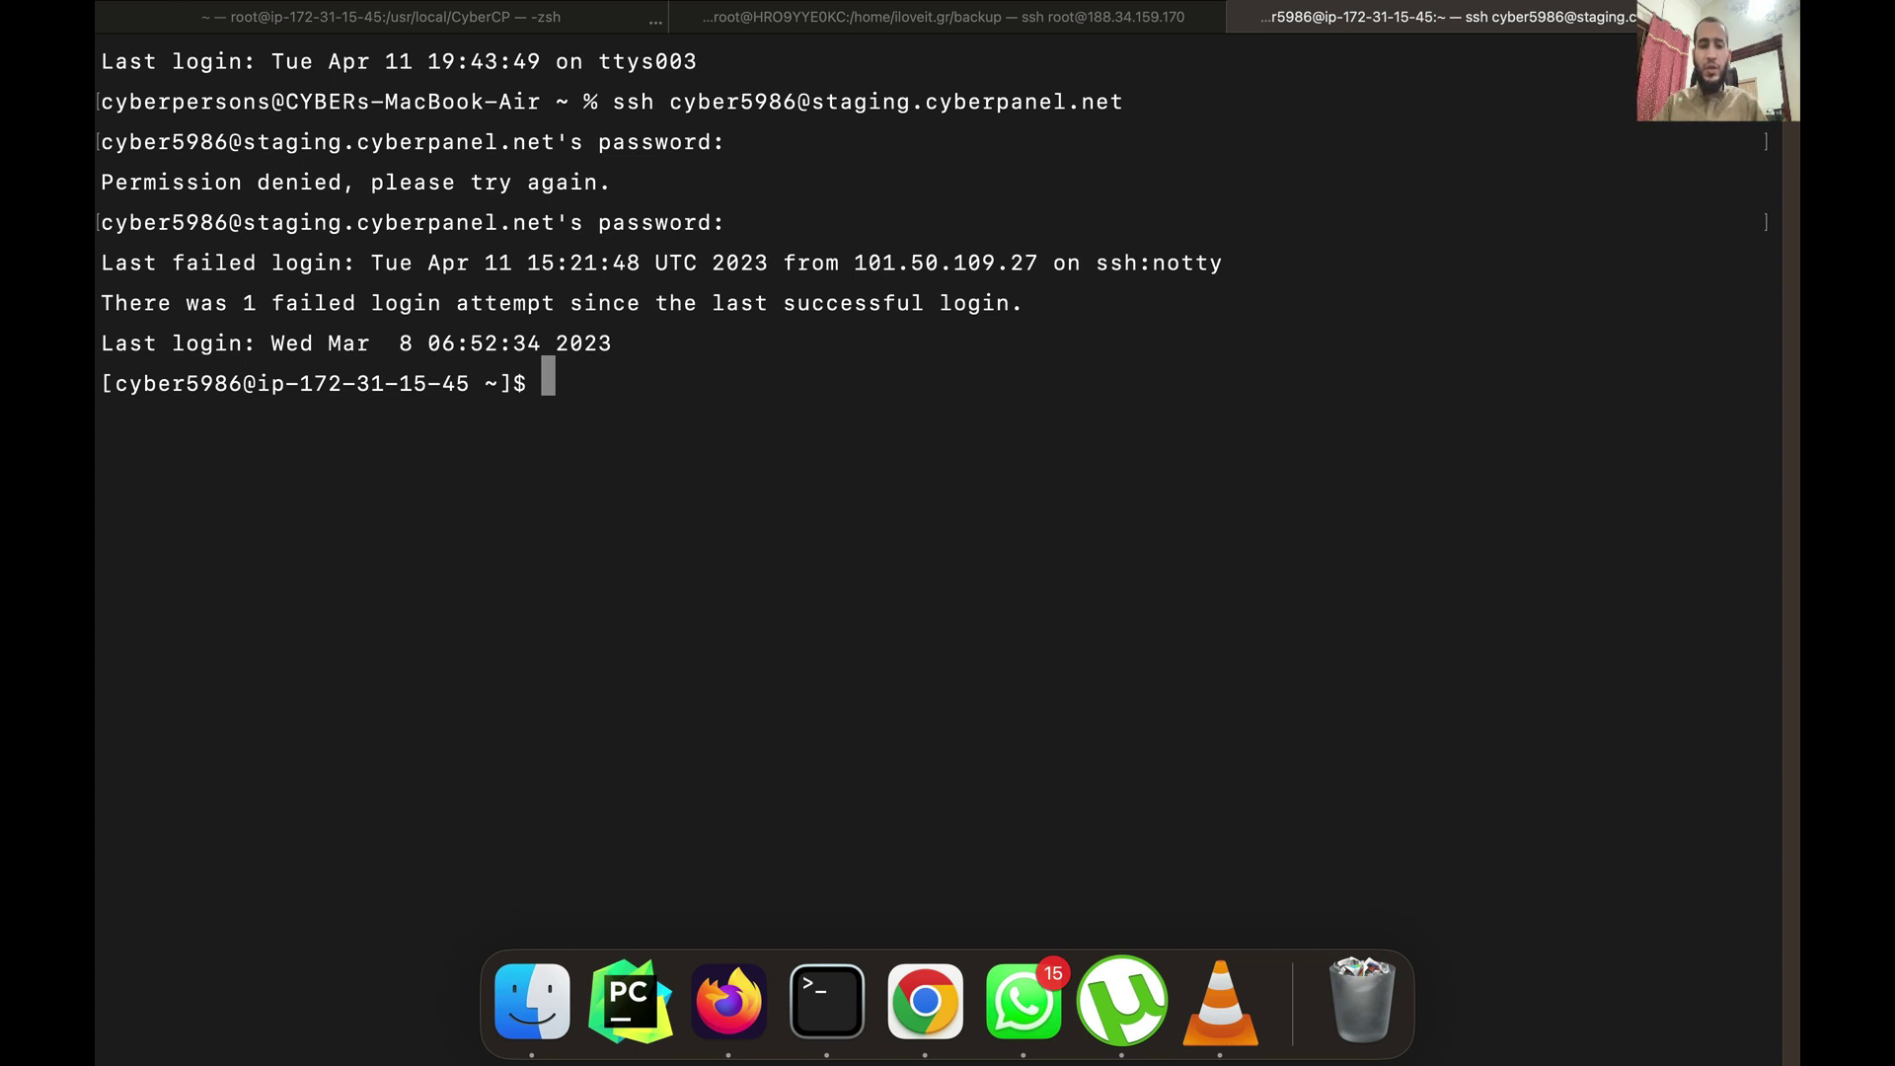
text(rclone config)
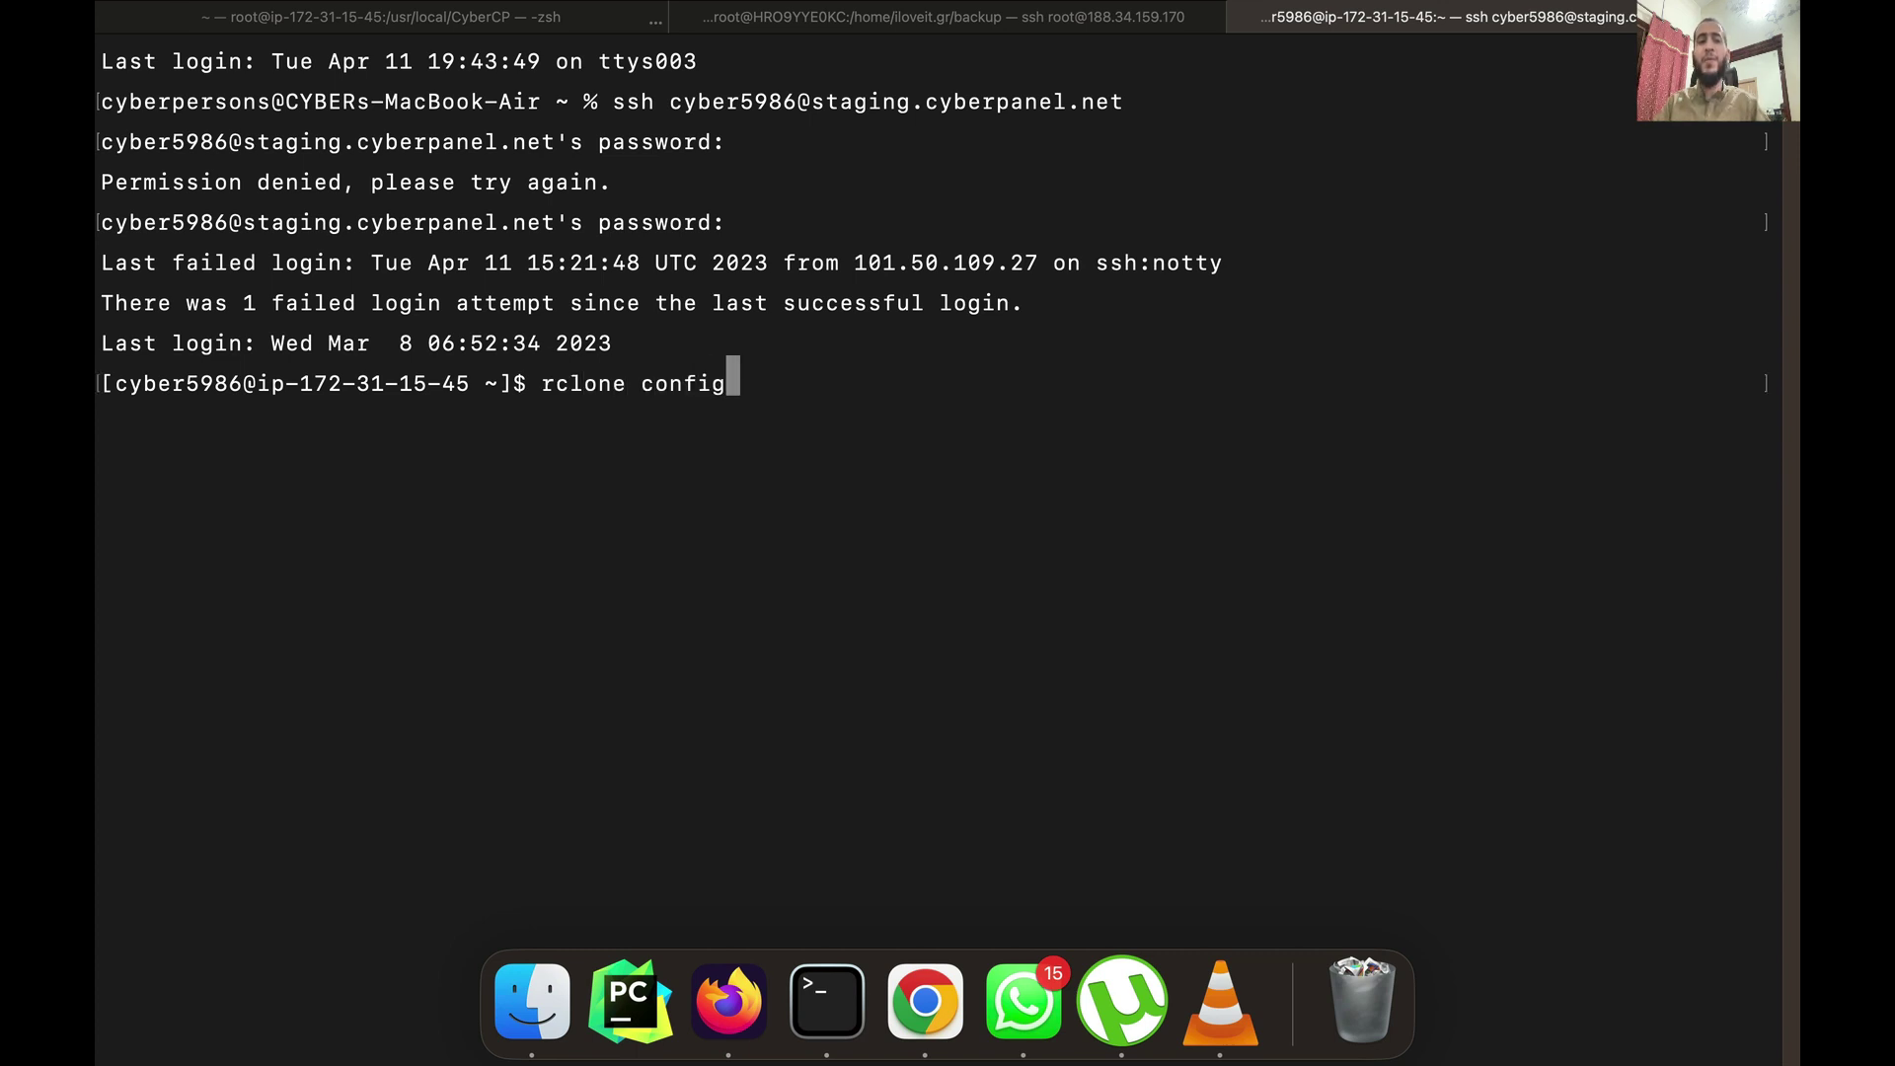
key(Return)
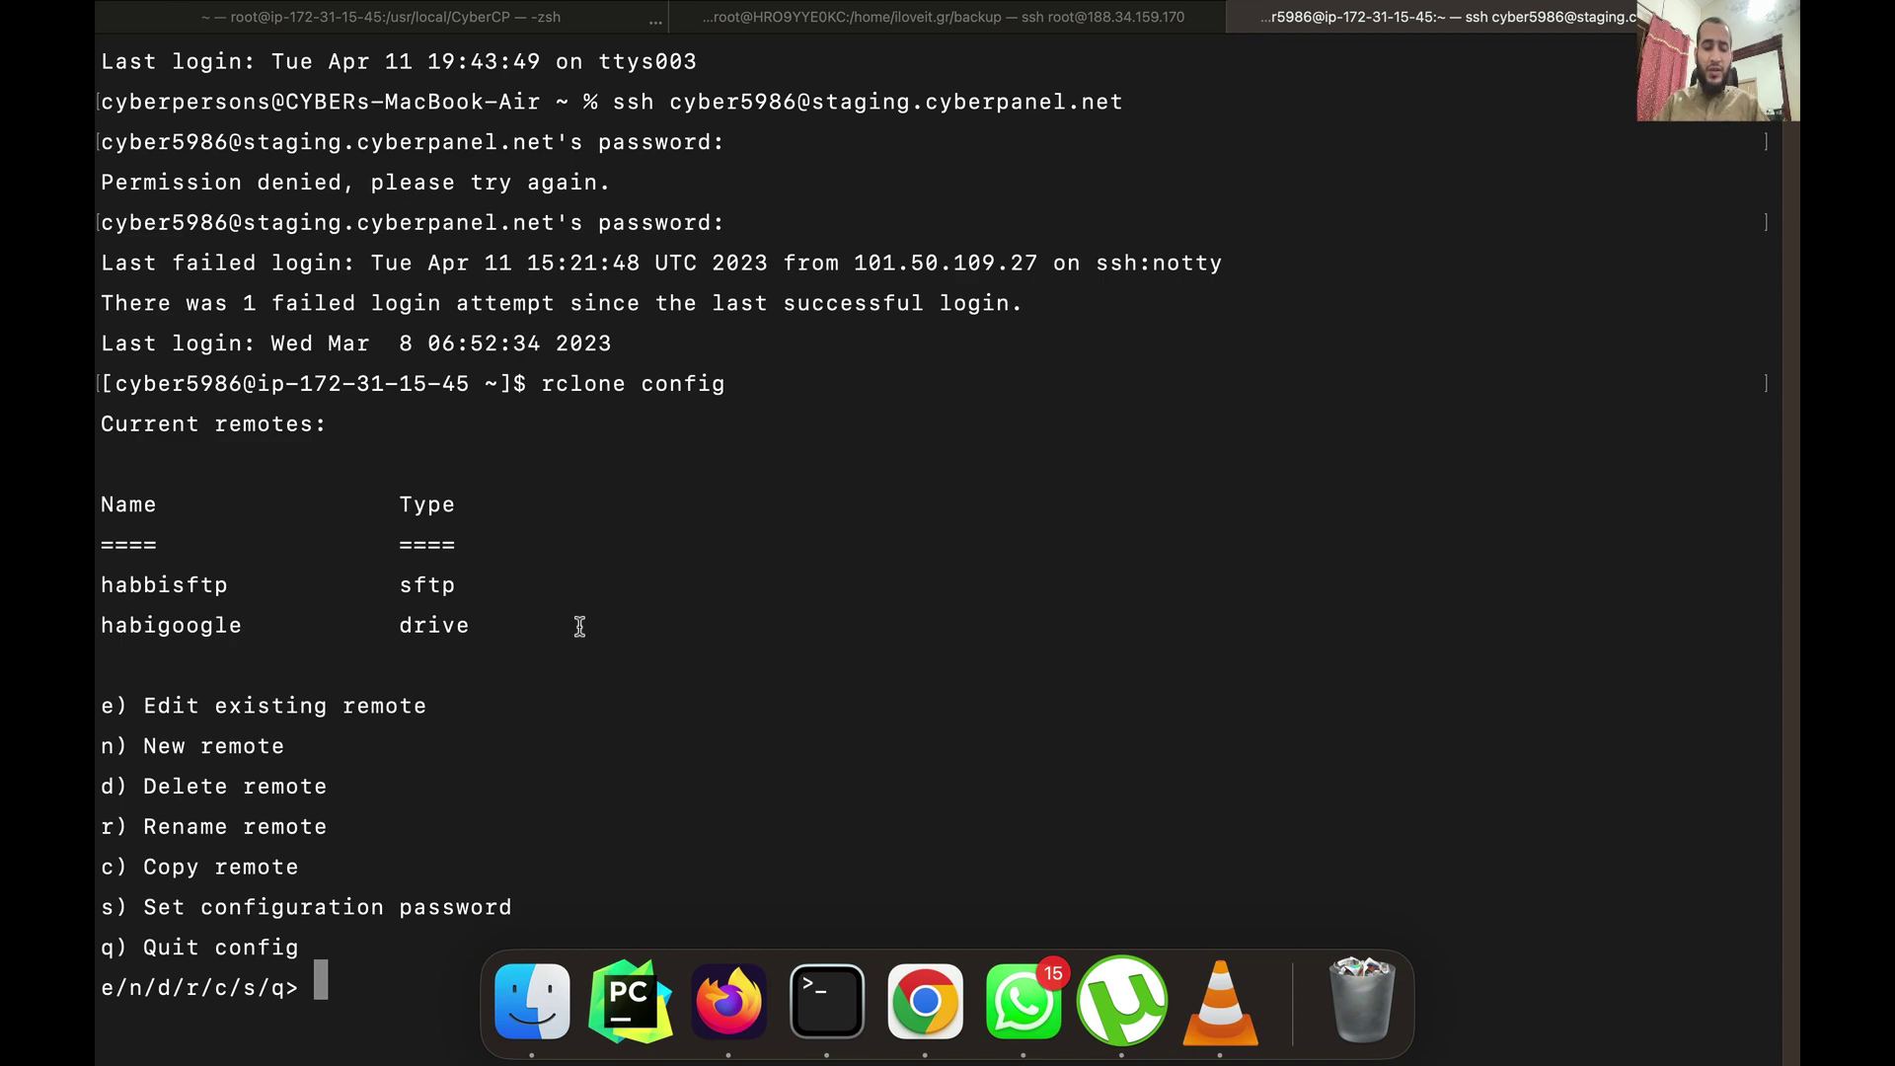
text(n)
key(ctrl+Up)
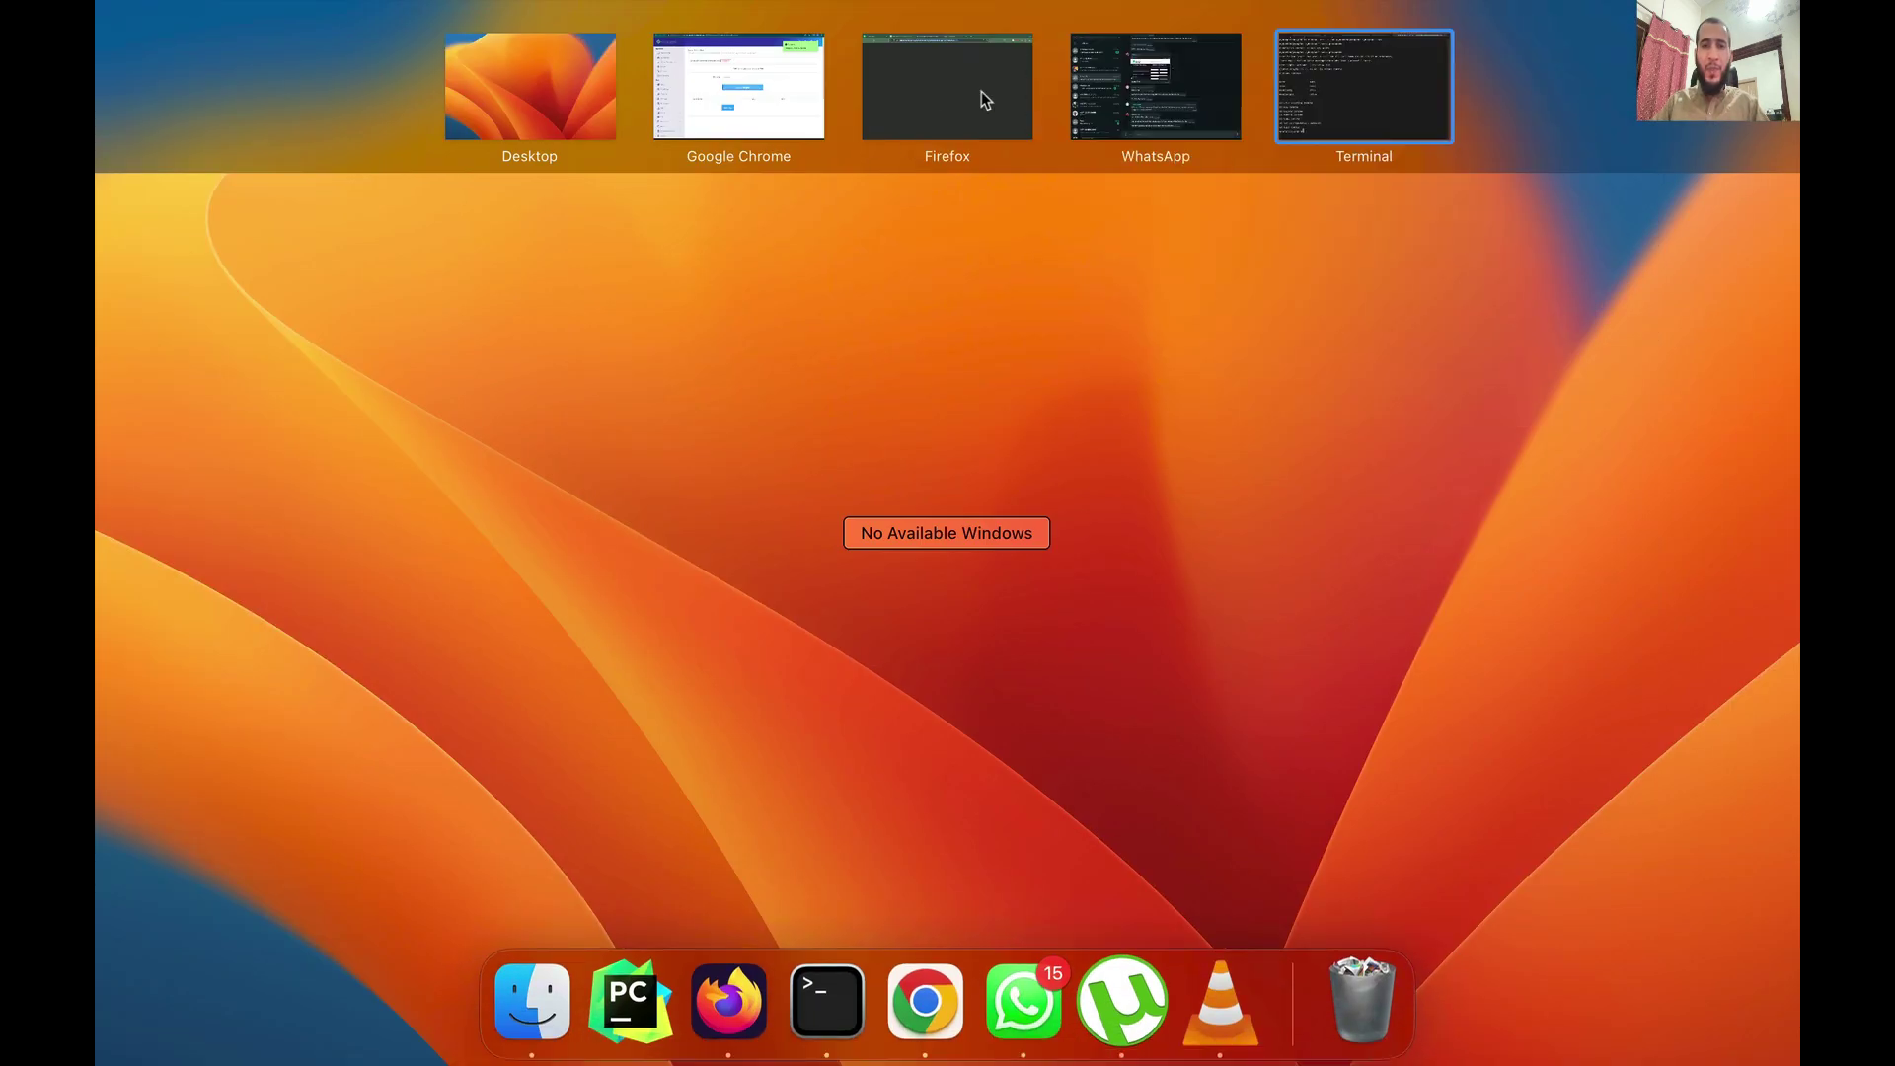
click(1330, 85)
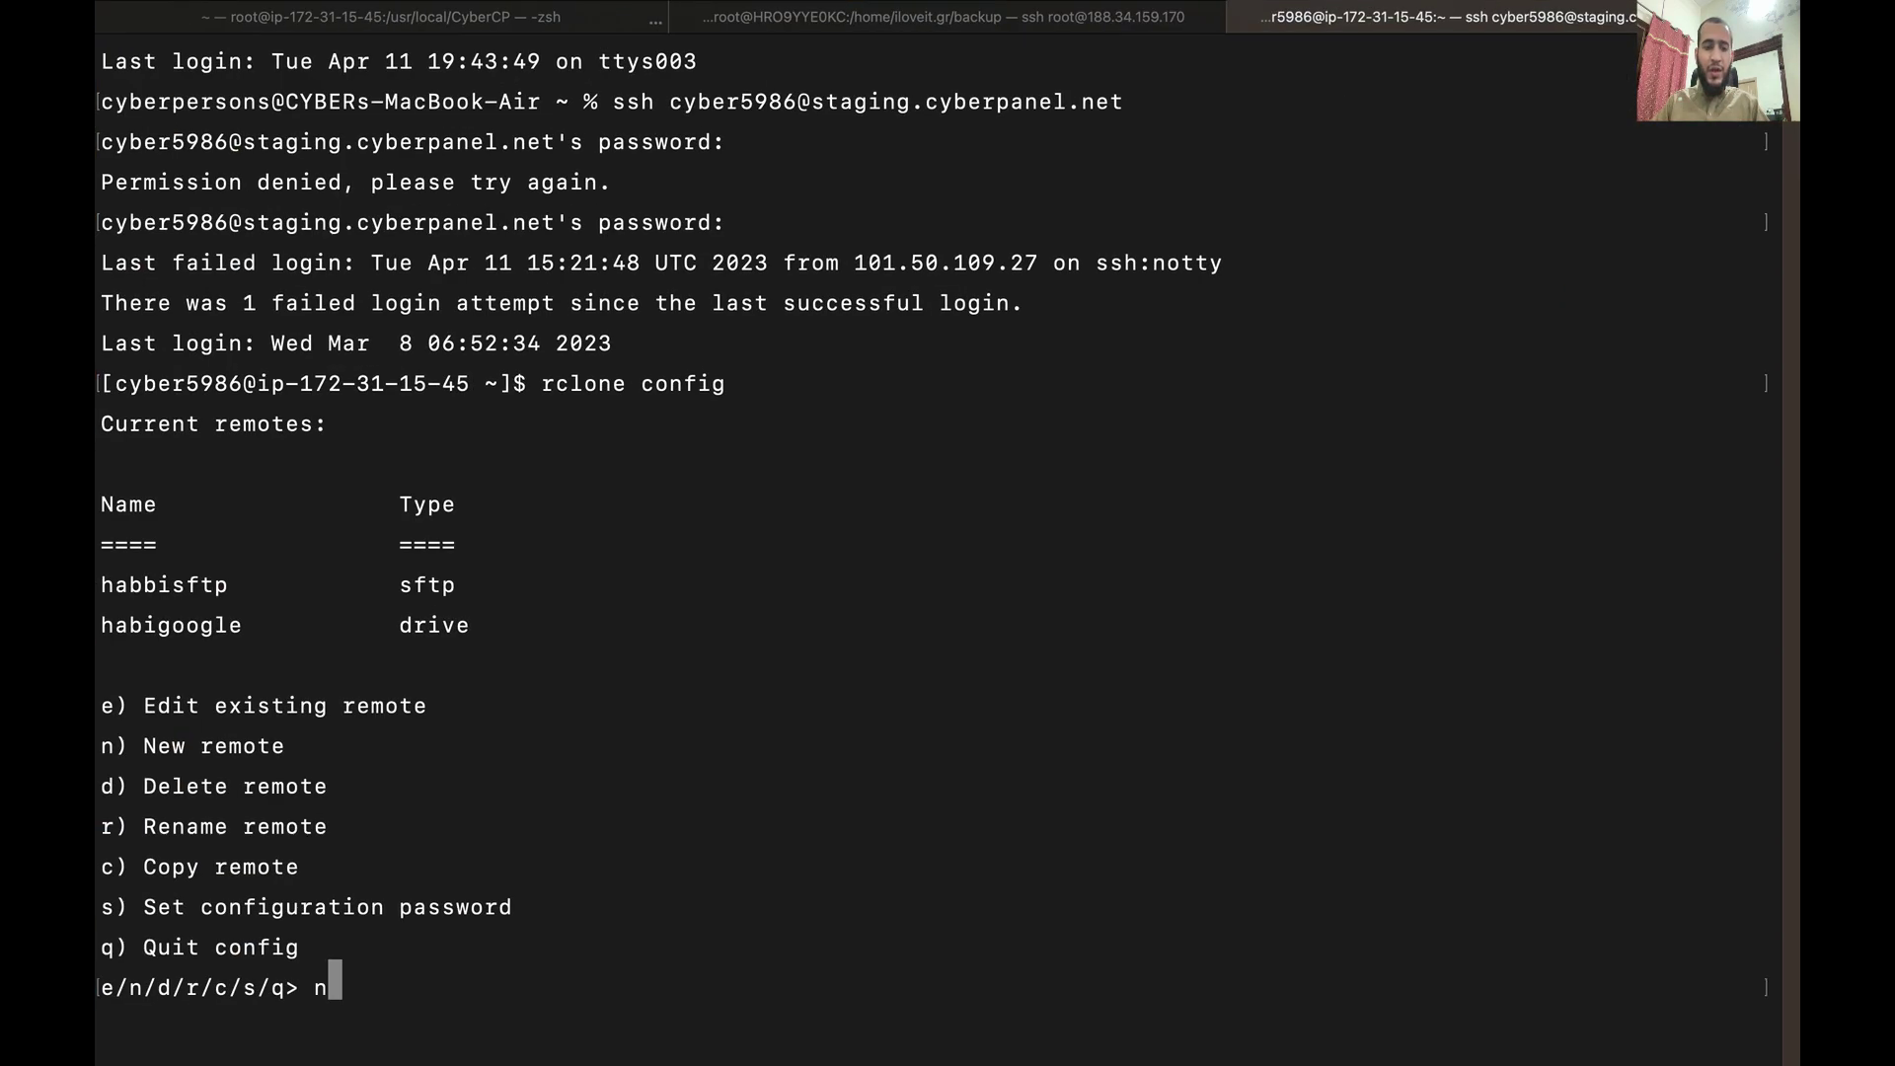
Step: Name the new rclone remote newremotecli and scroll through the list of storage types
key(Return)
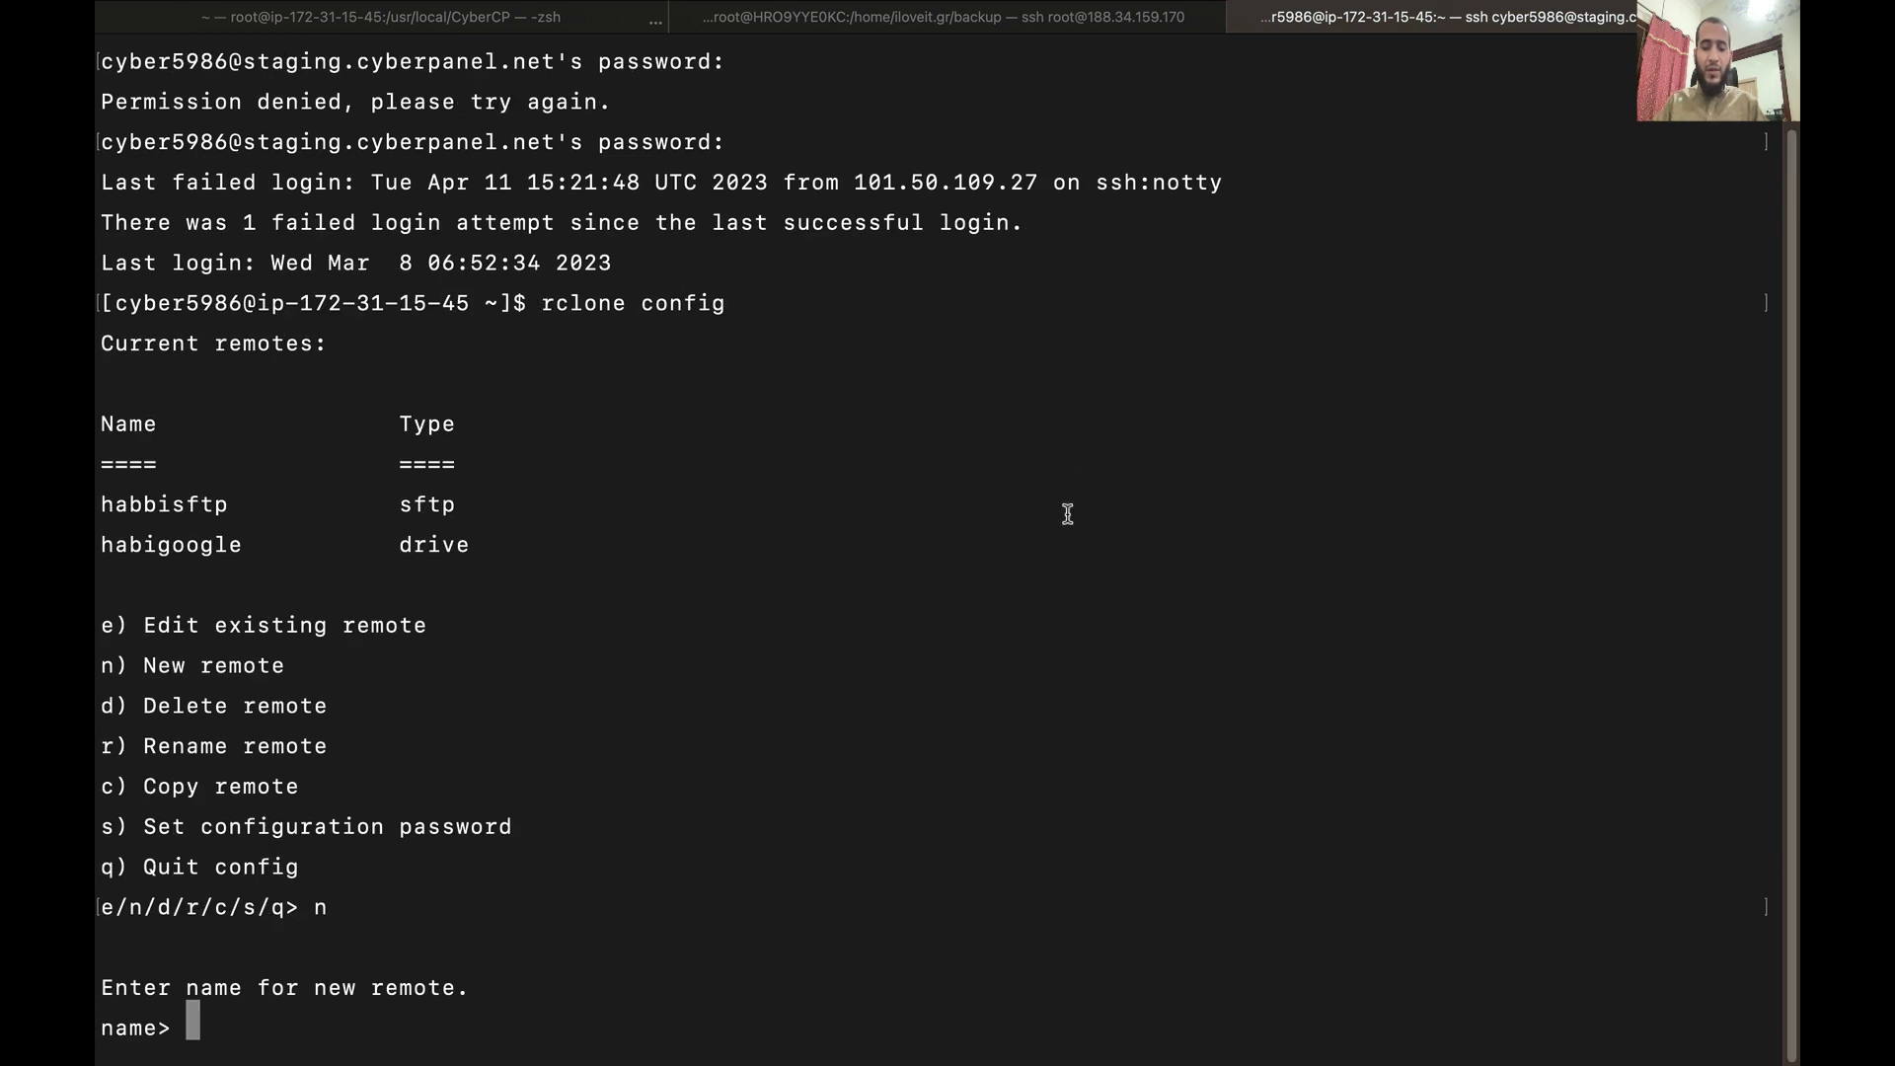
text(newremotecli)
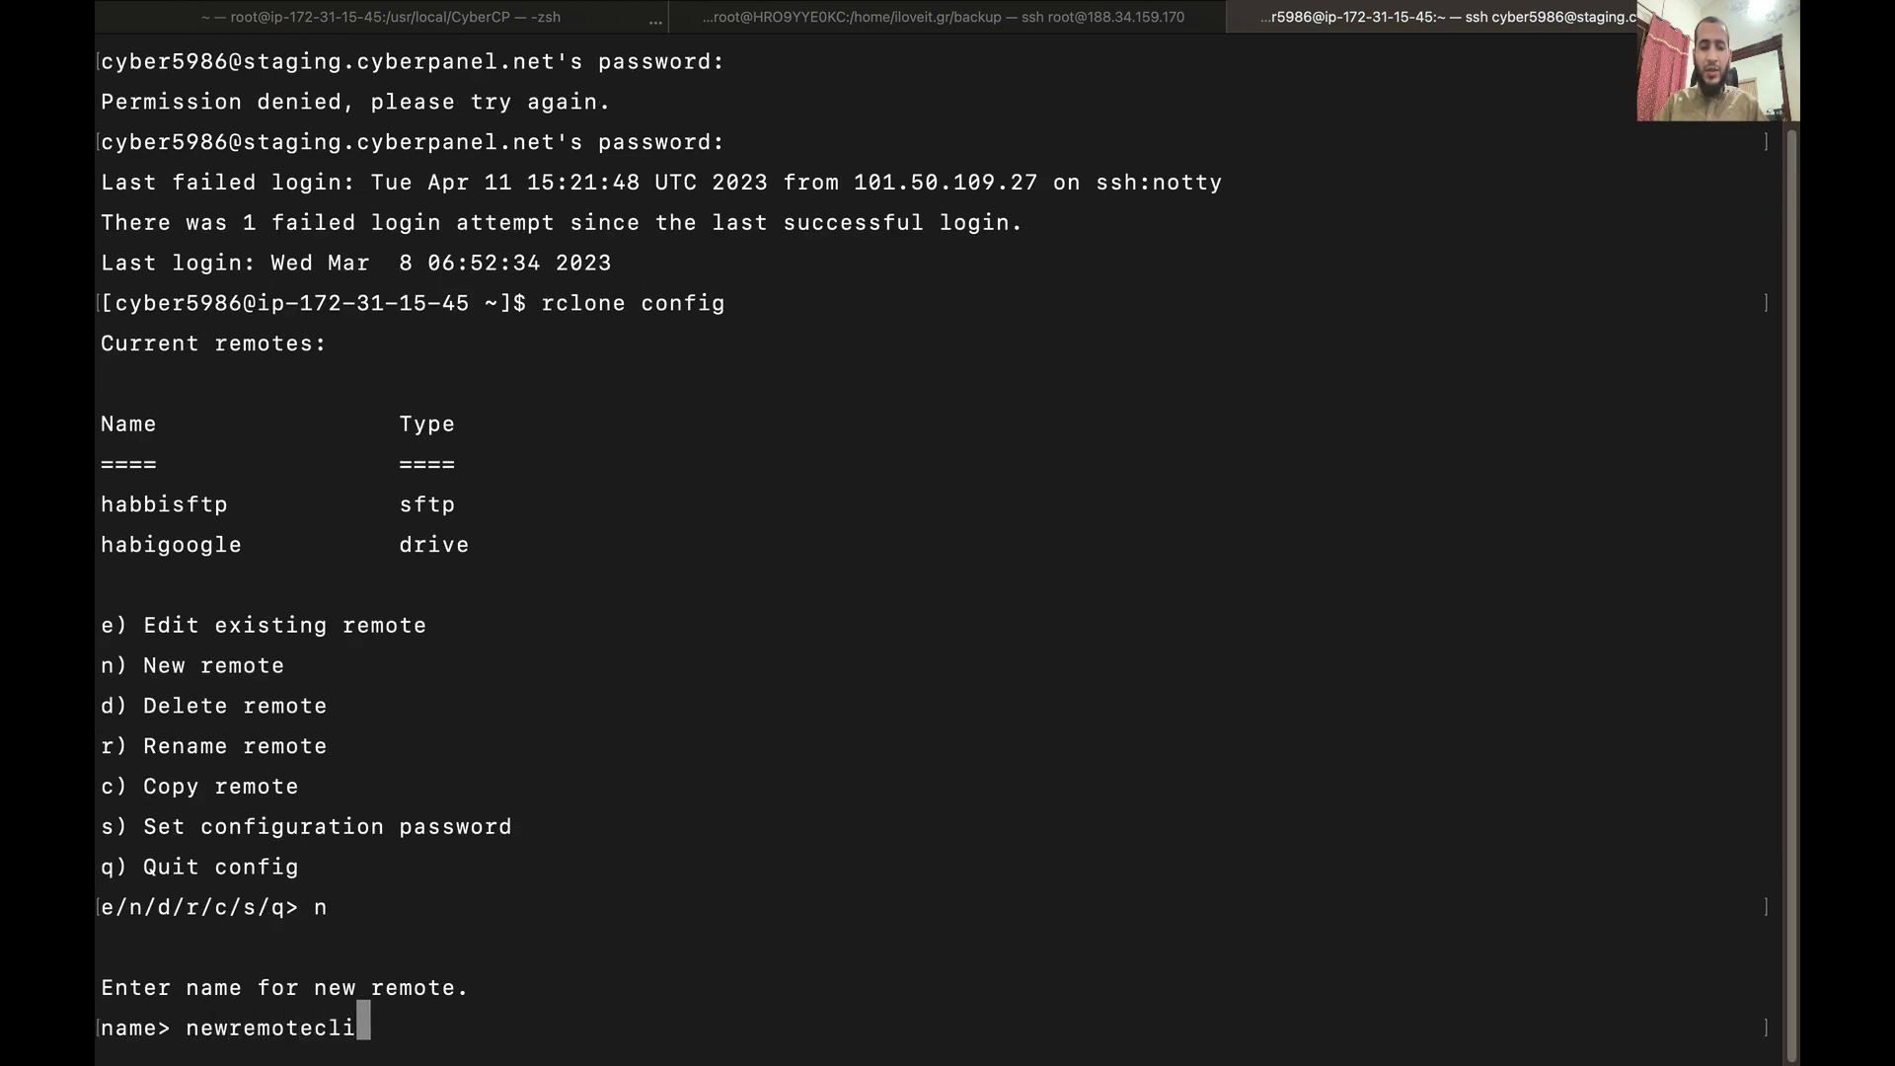
key(Return)
scroll(1182, 372, up, 10)
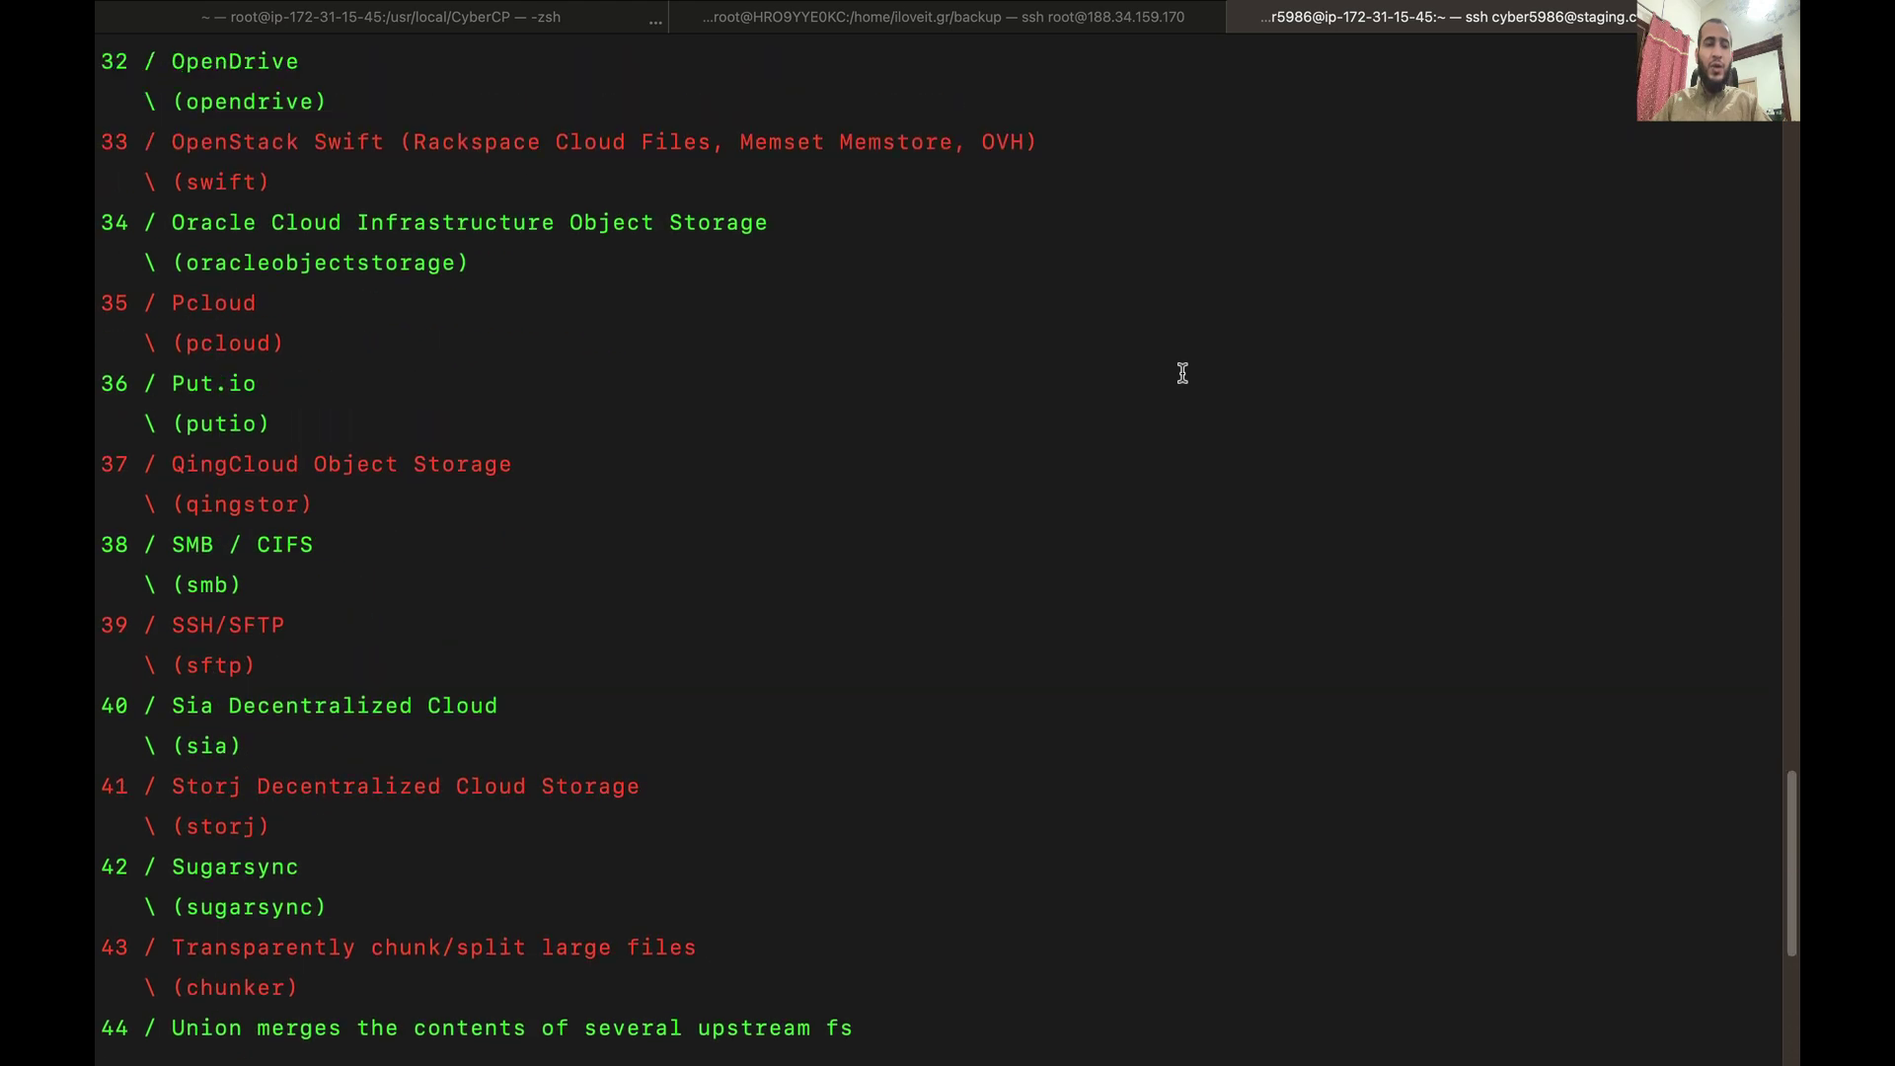
scroll(1182, 372, up, 10)
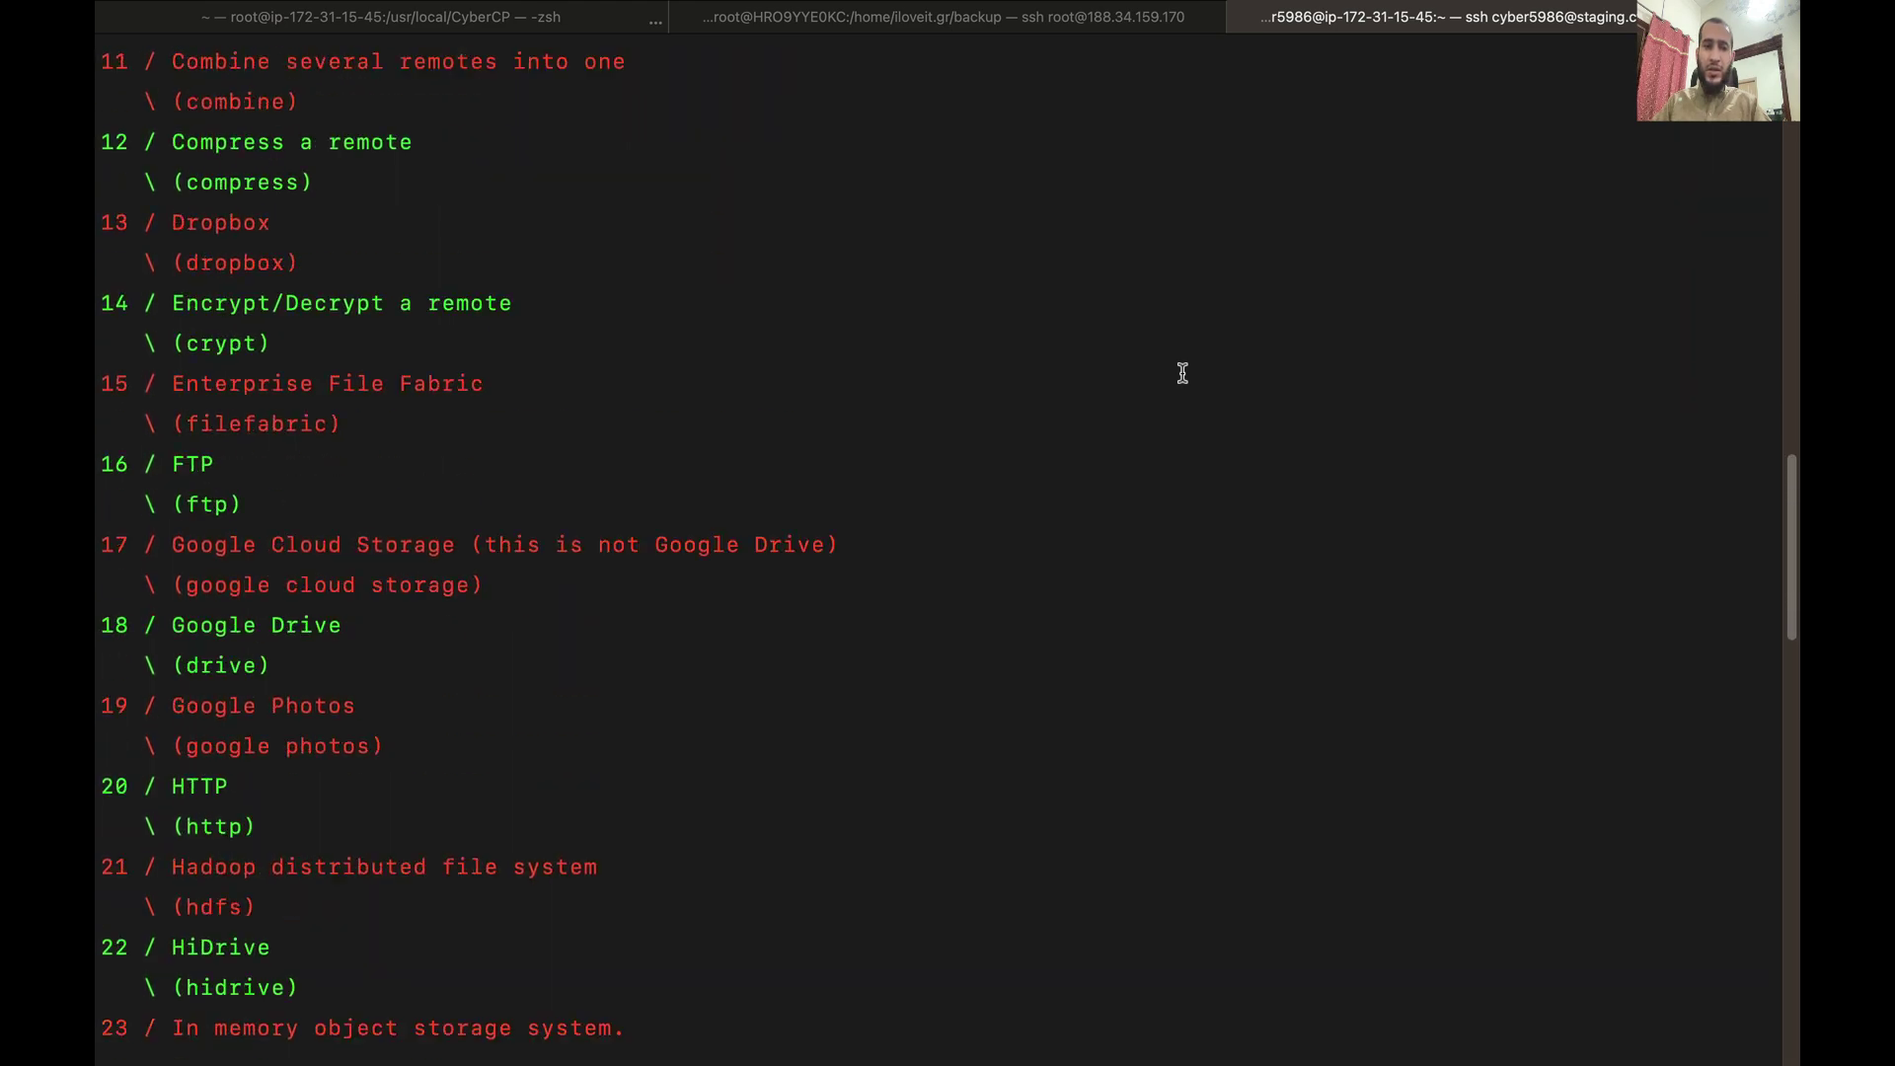
scroll(1182, 372, up, 8)
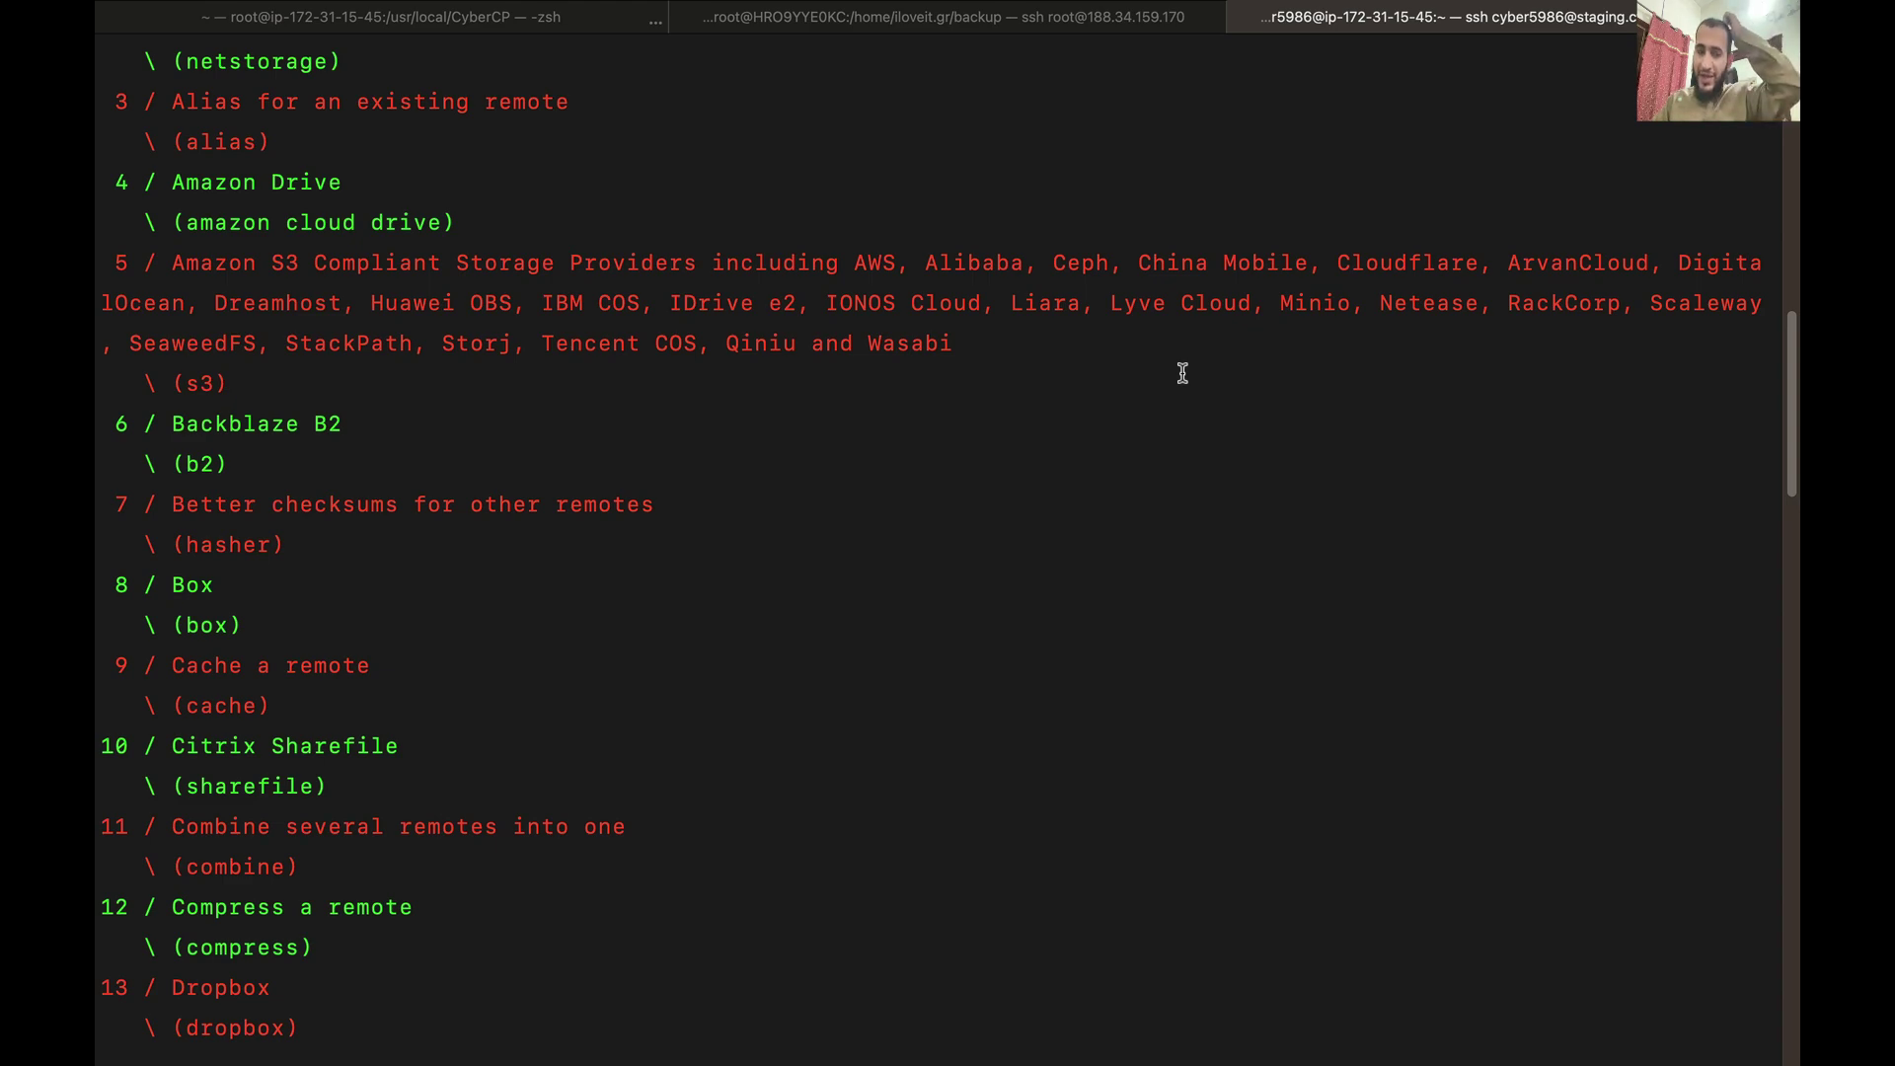
scroll(1182, 372, down, 20)
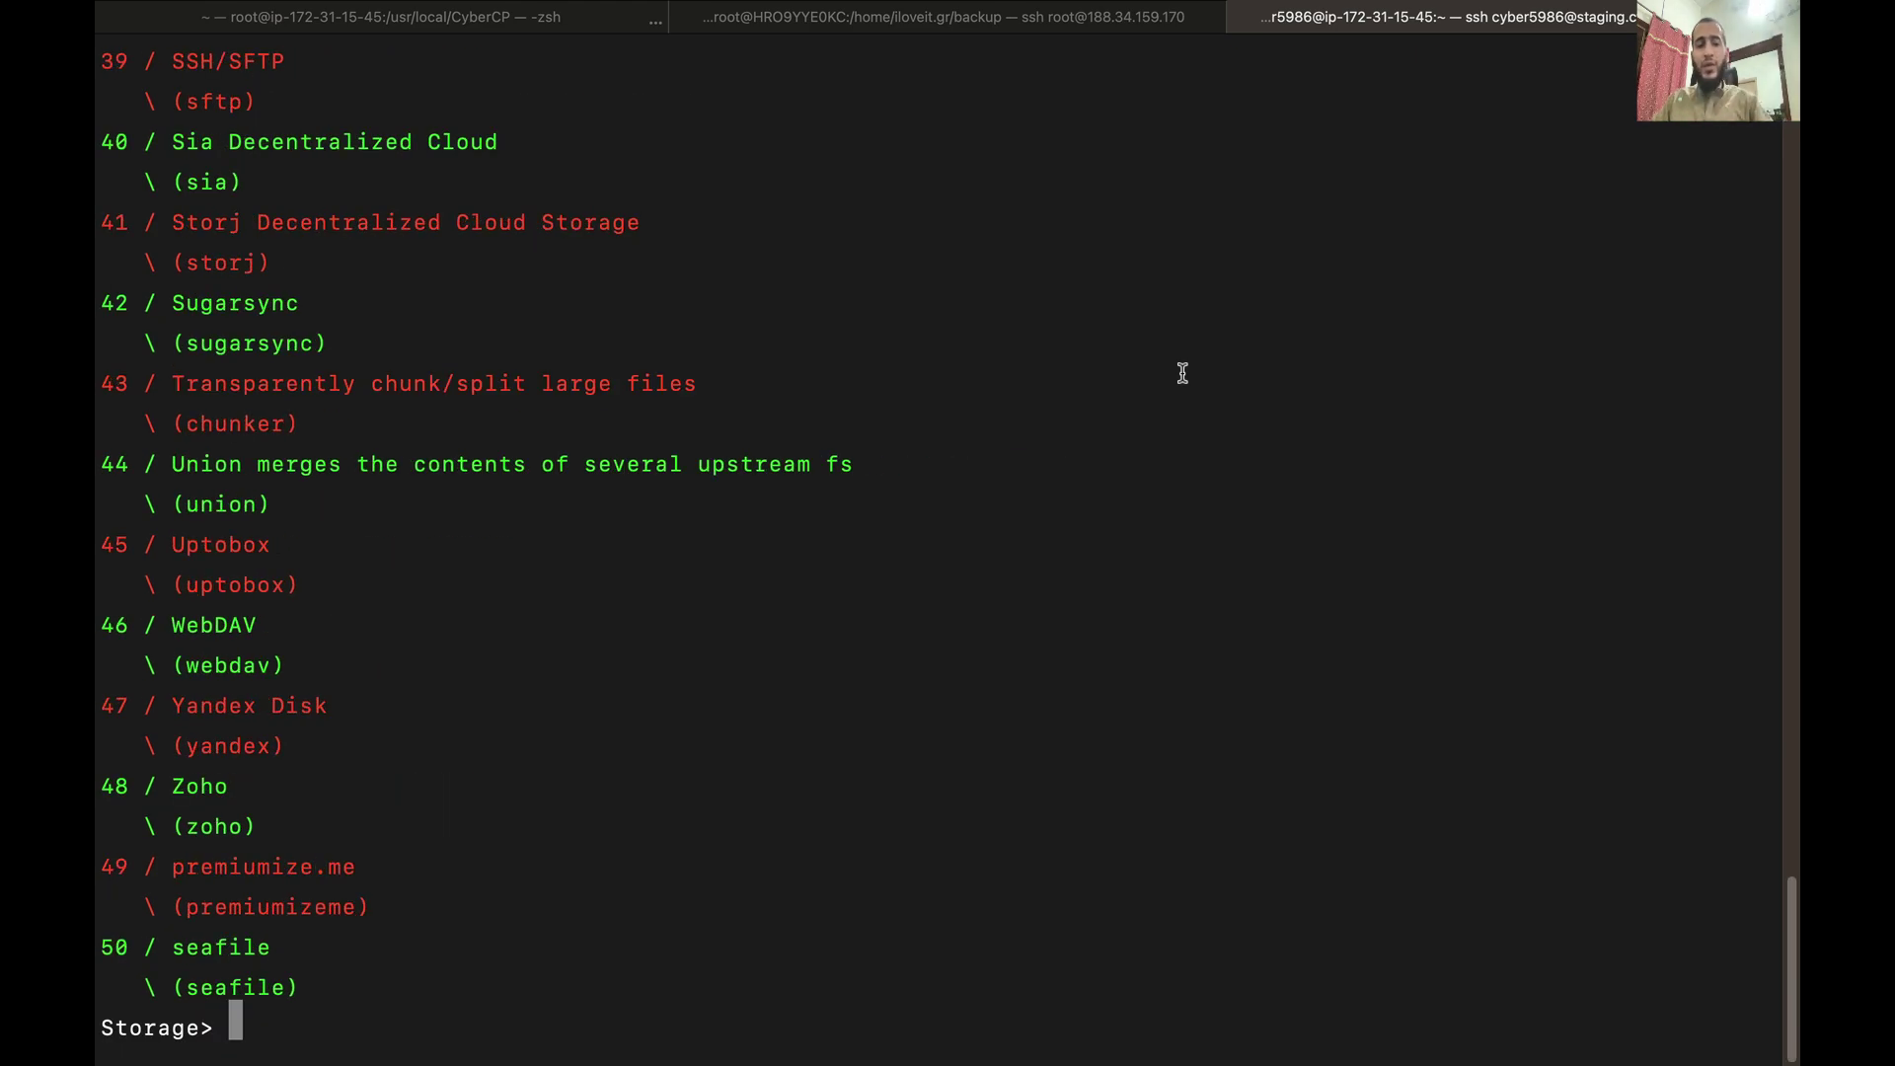
key(ctrl+Up)
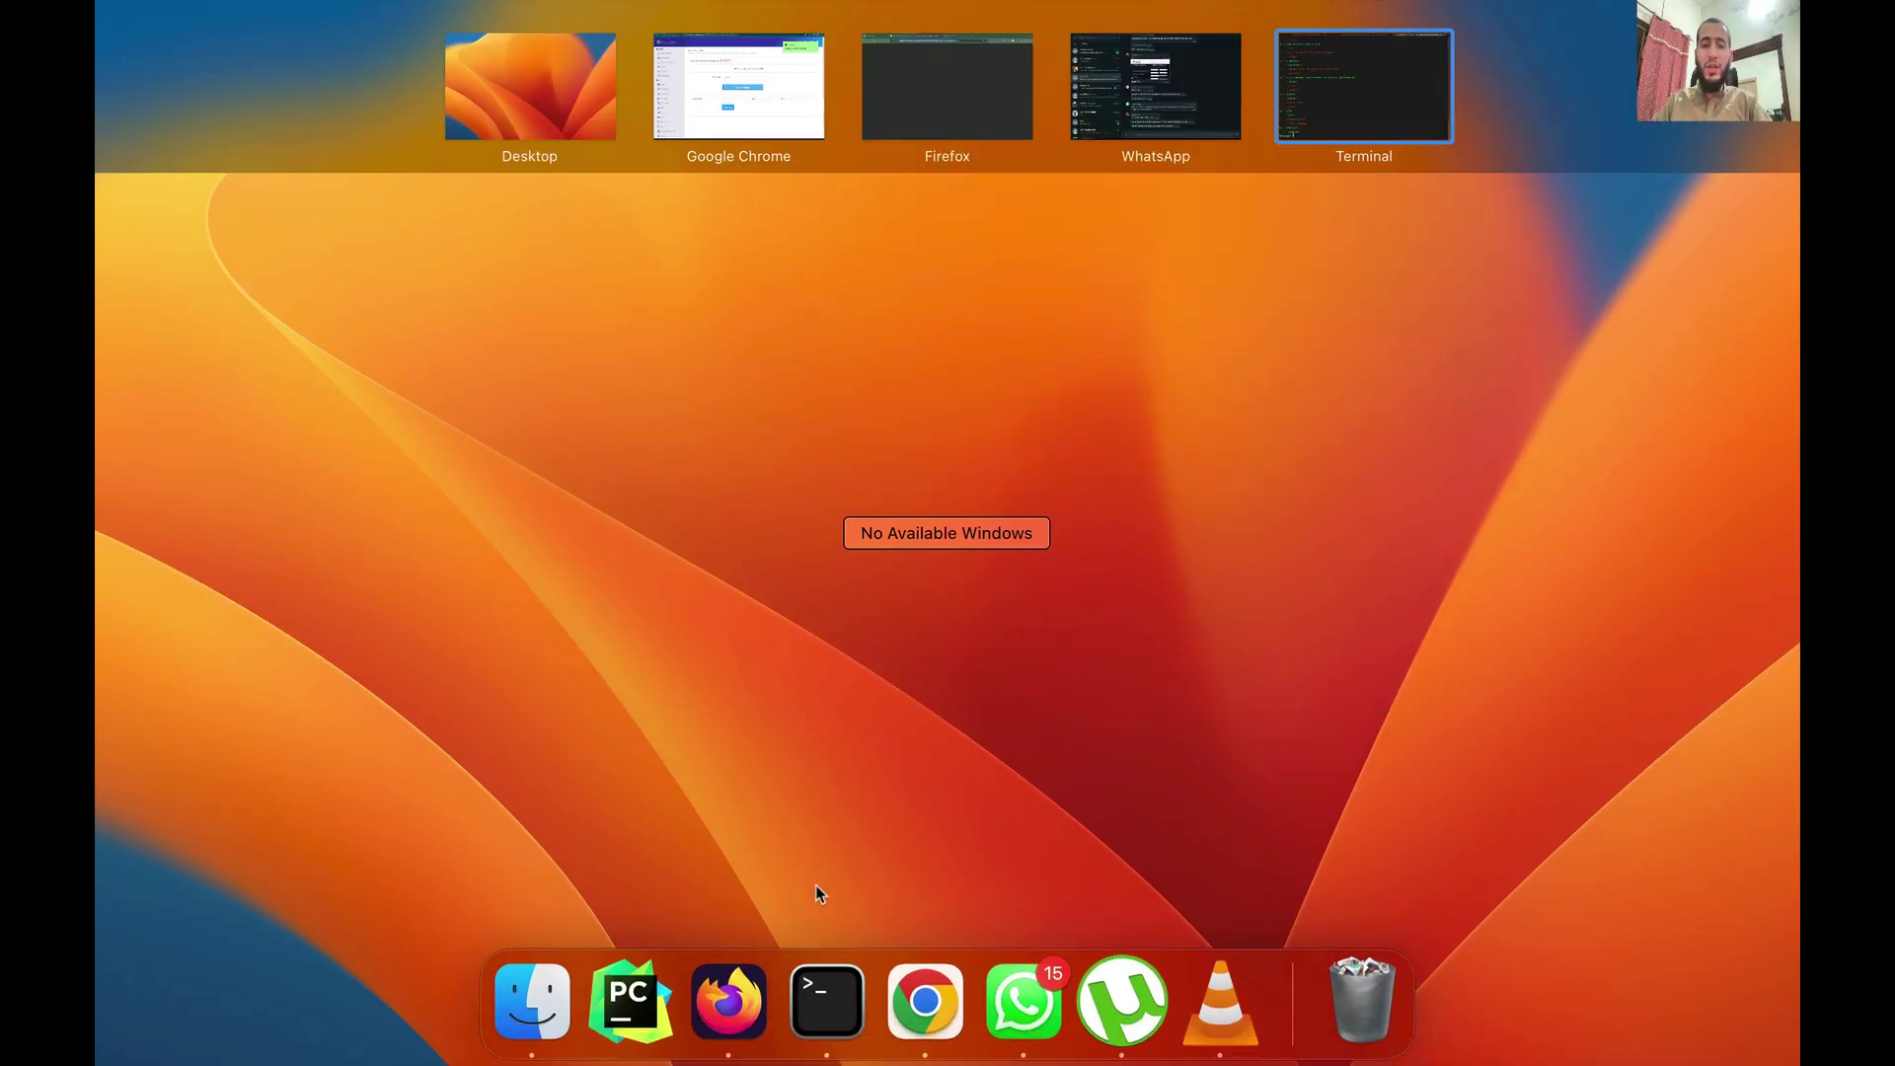
Step: Open Create/Restore V2 Backup from the Backup V2 sidebar in a new tab, then go to Schedule V2 Backup
click(922, 998)
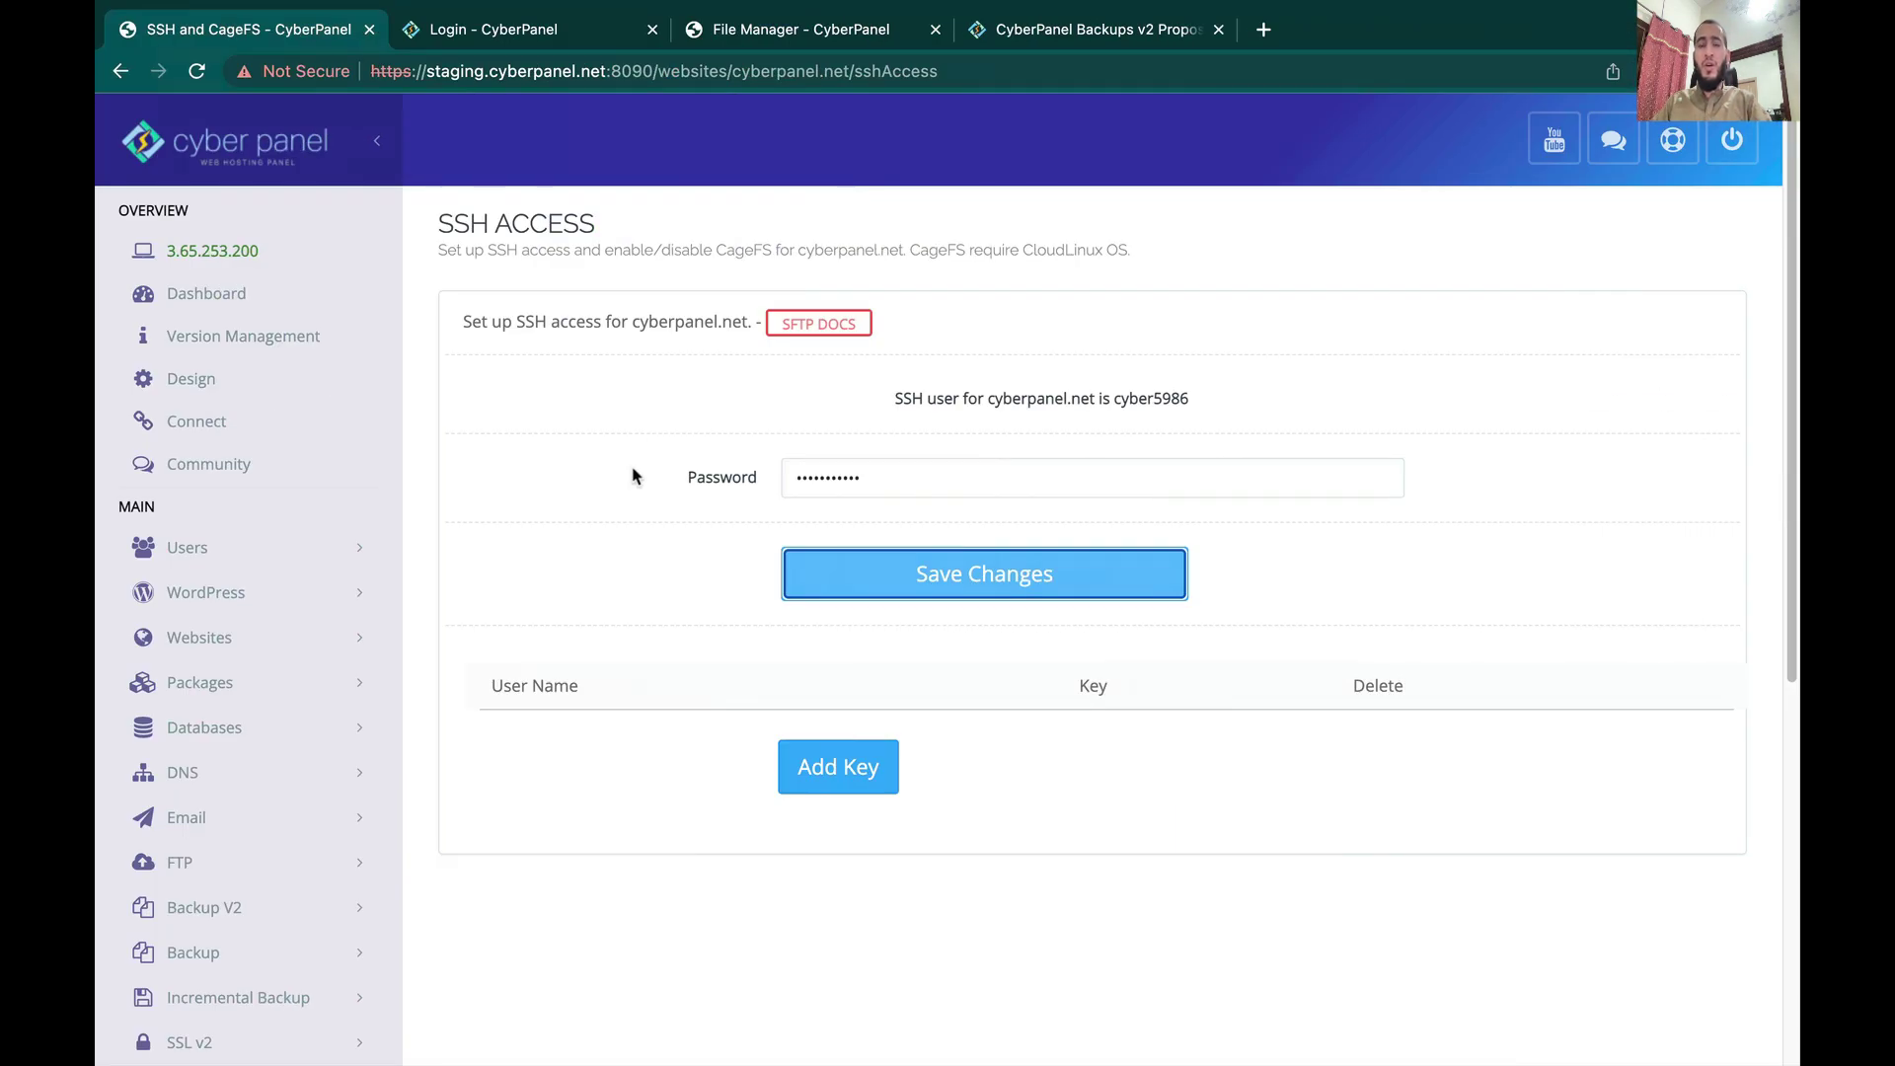
scroll(632, 477, down, 5)
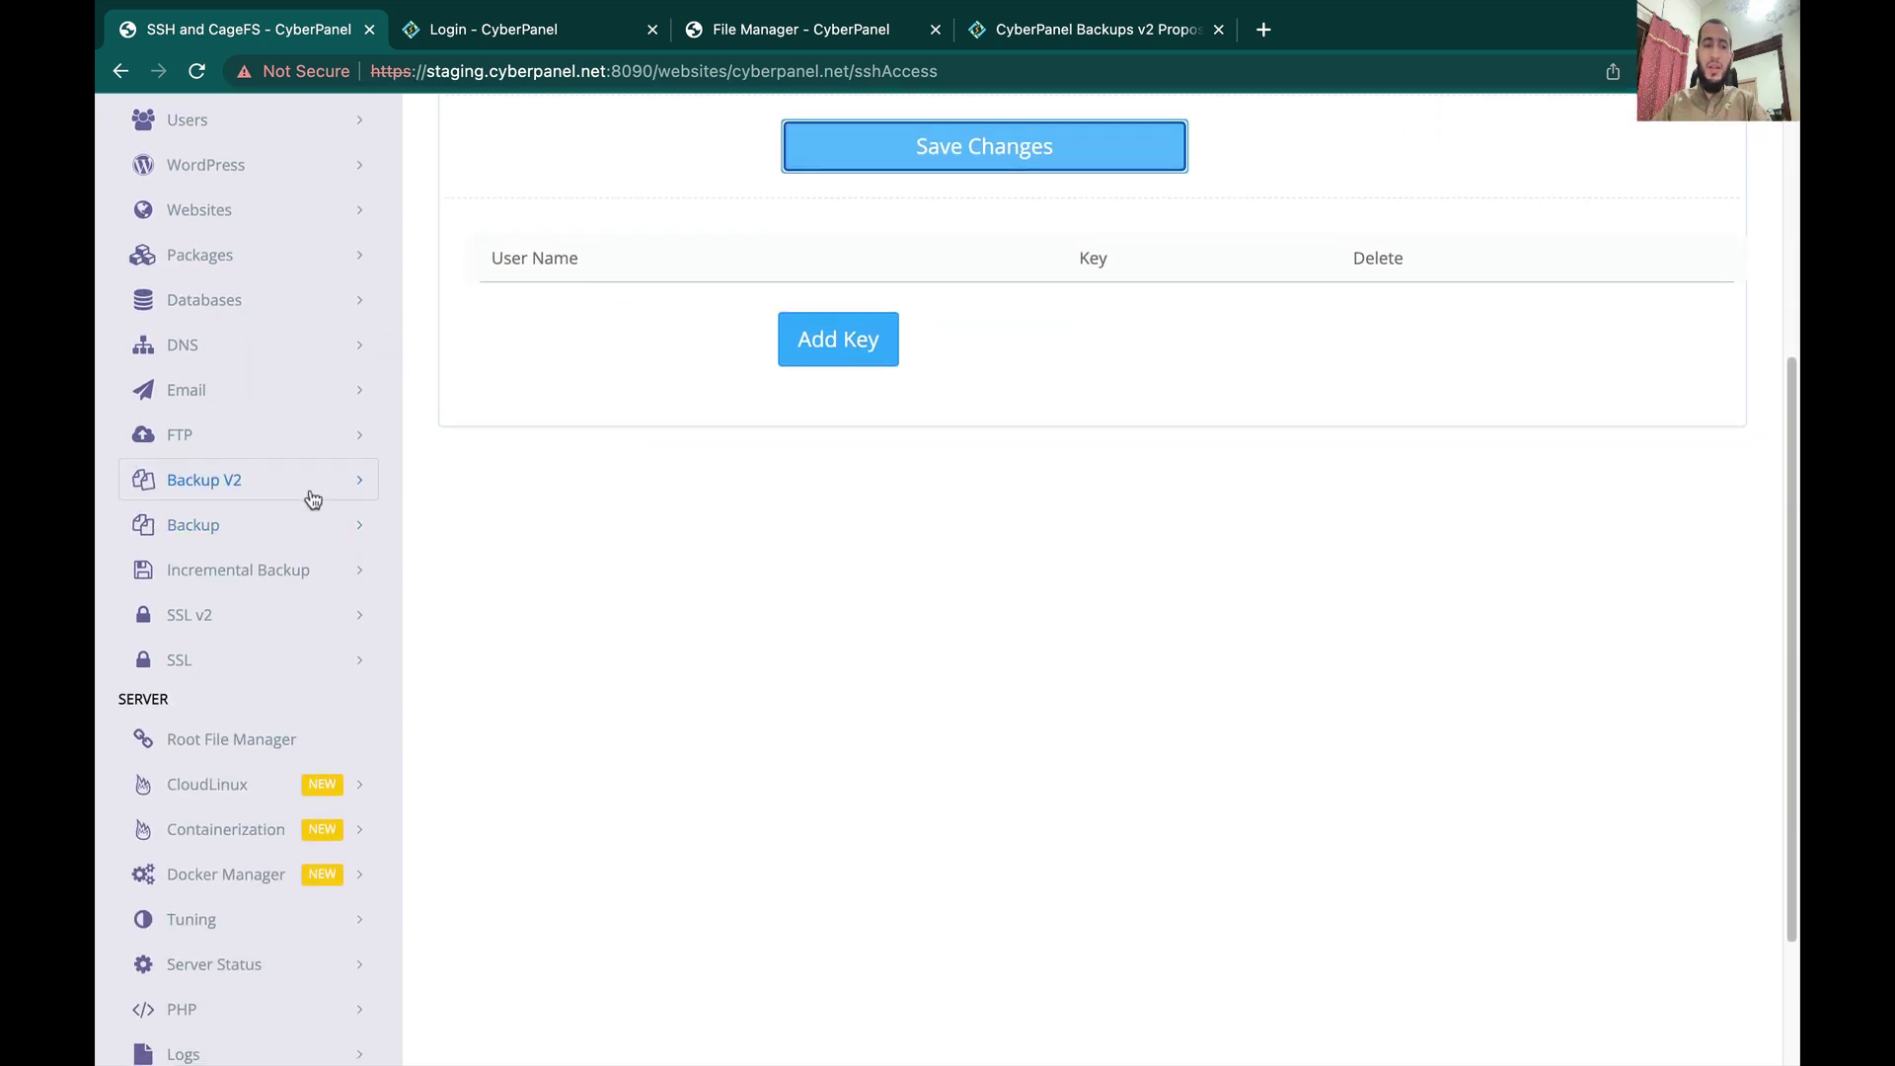
click(304, 490)
right_click(296, 533)
click(325, 539)
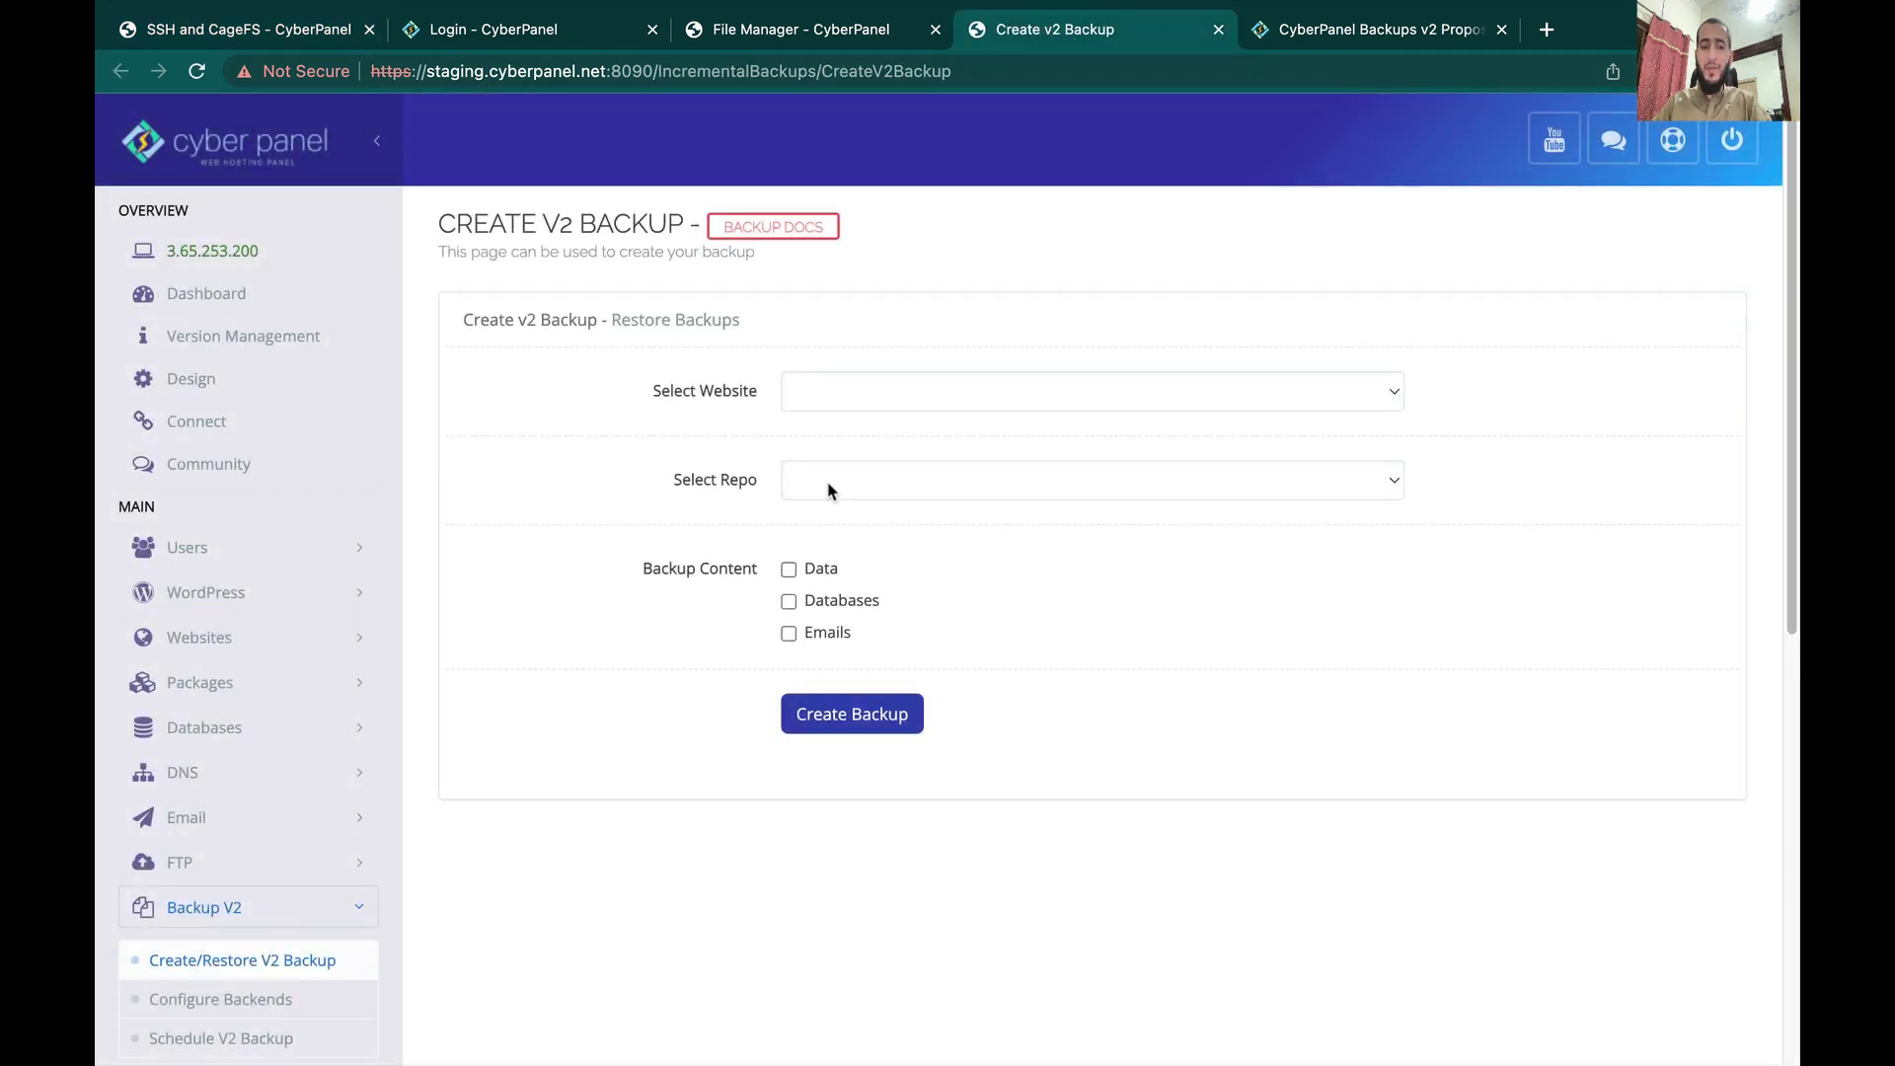
scroll(424, 805, down, 3)
click(343, 842)
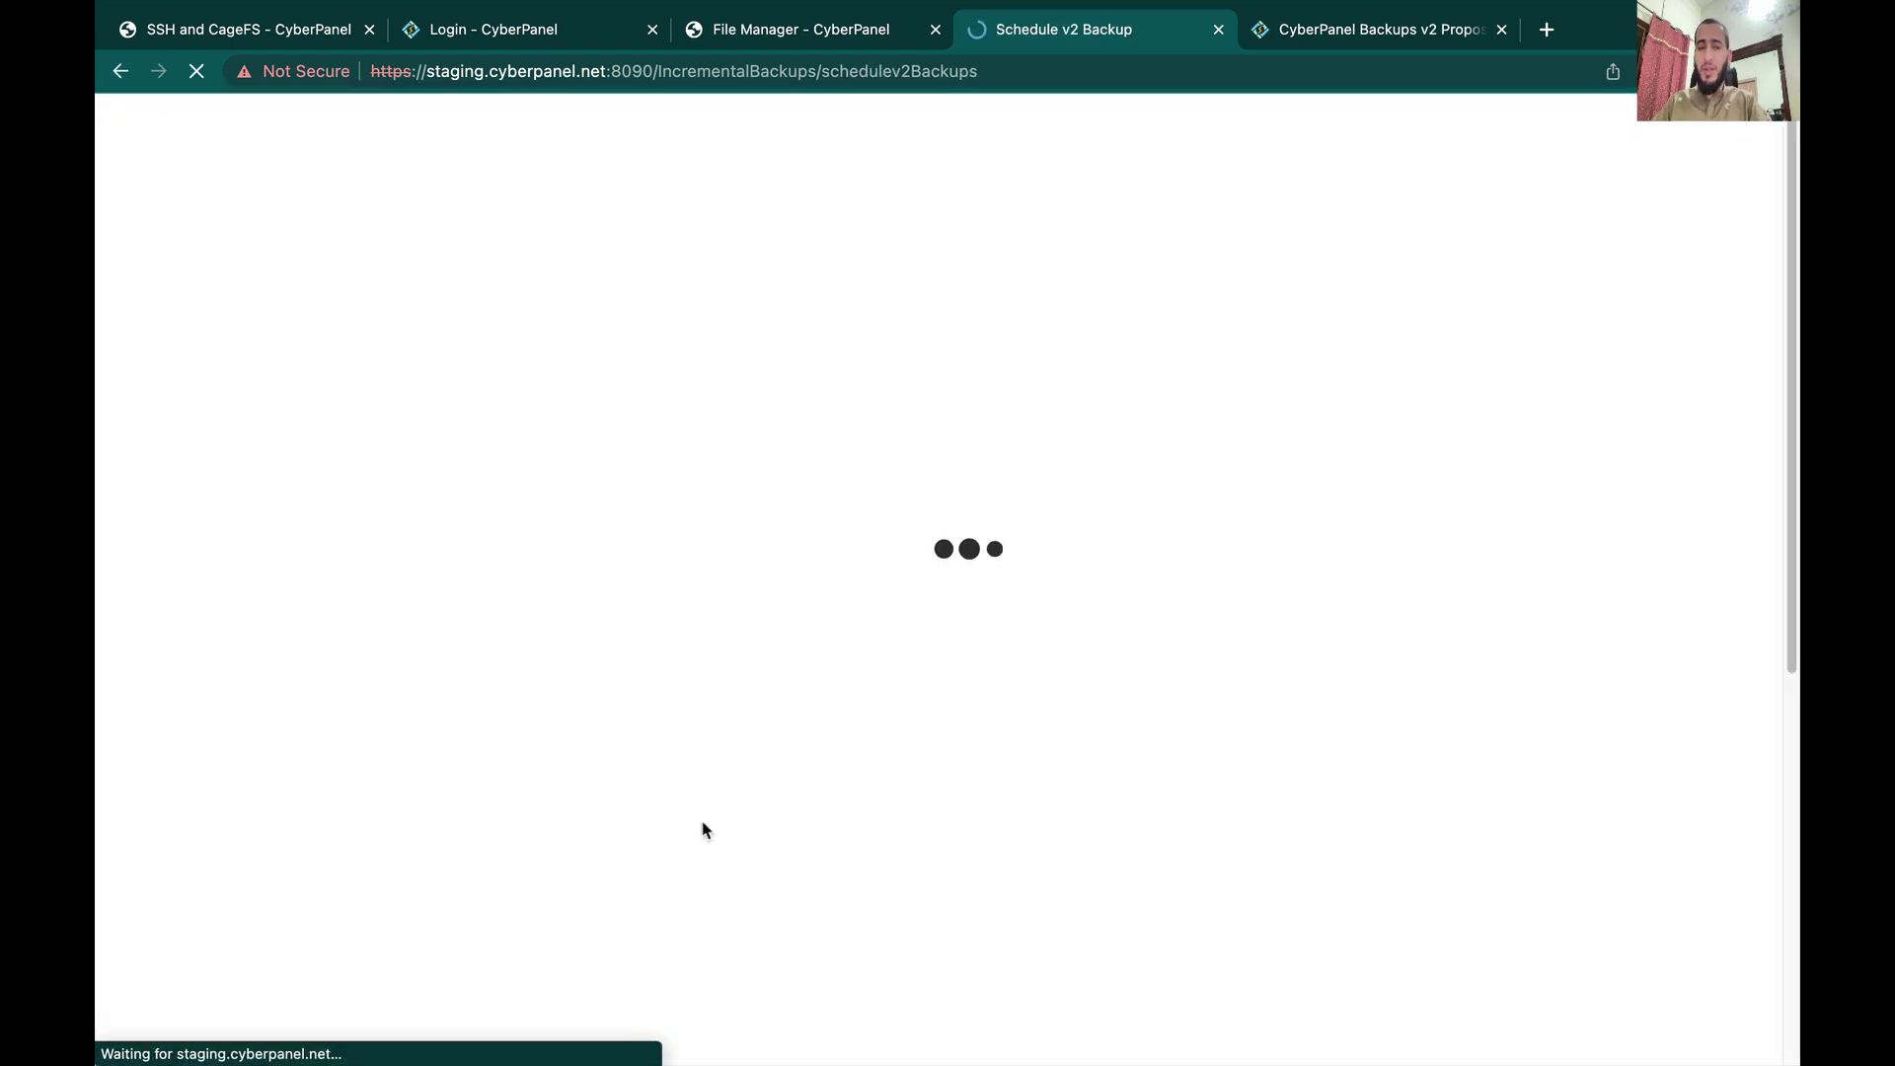